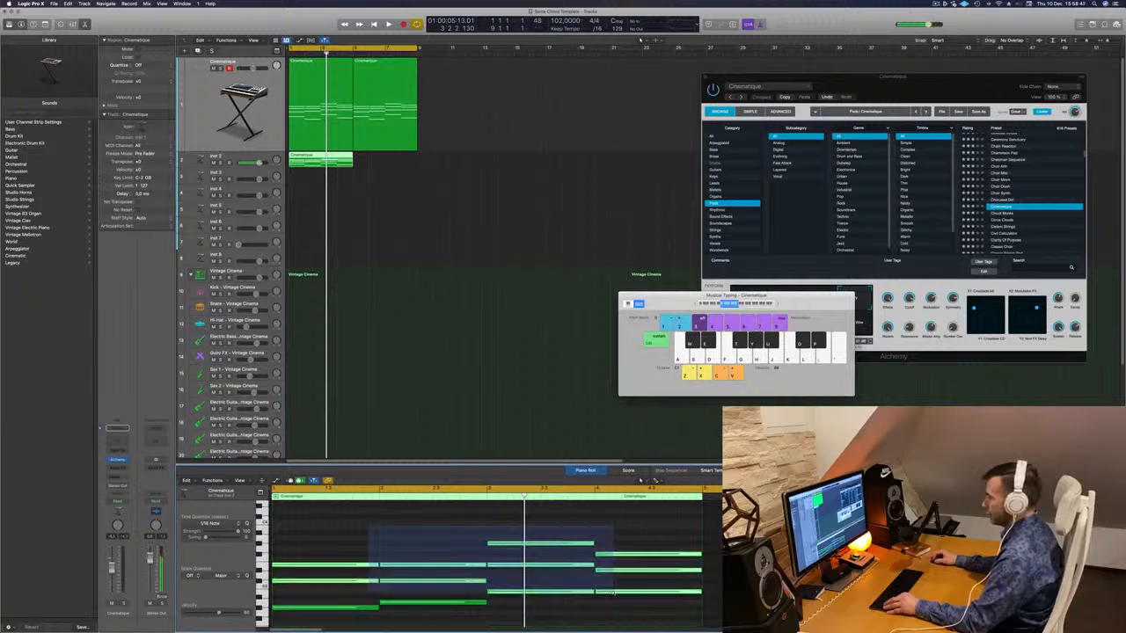
- Delete the upper chord notes in the Inst 2 region, keeping only its lowest notes
key("Return")
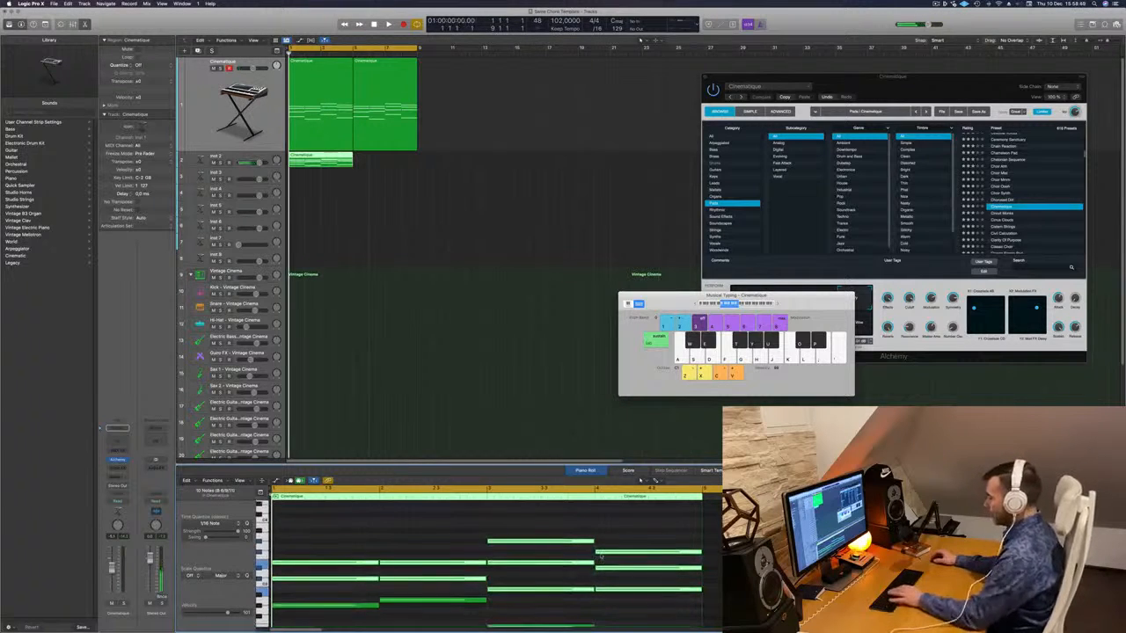
key("Delete")
scroll(591, 559, "down", 3)
scroll(532, 548, "down", 2)
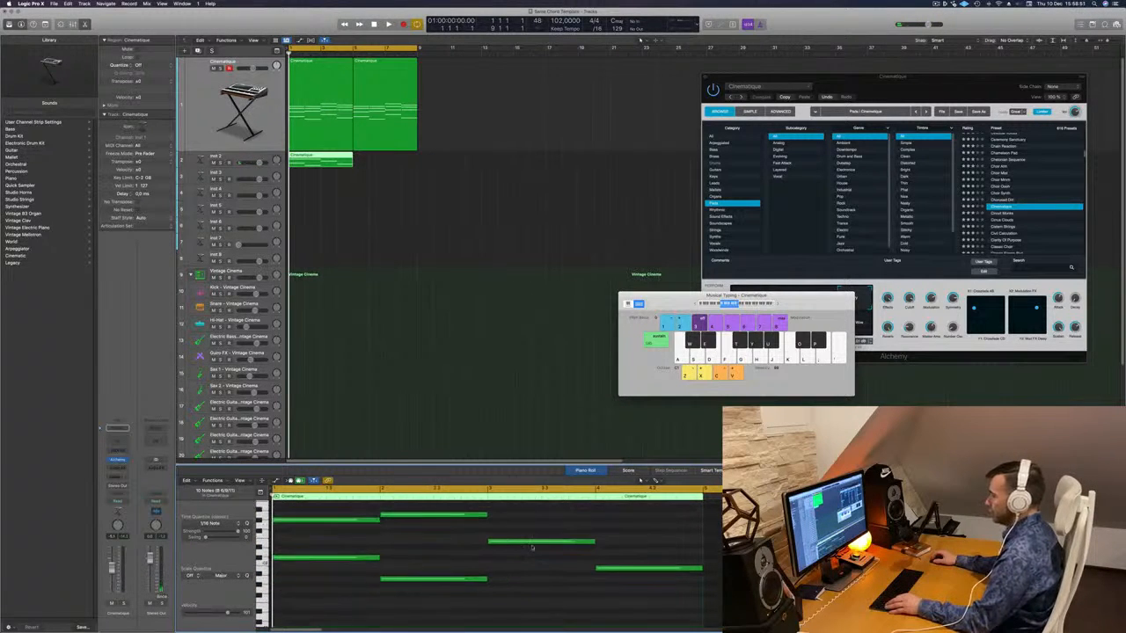
left_click(431, 519)
left_click_drag(502, 517, 269, 528)
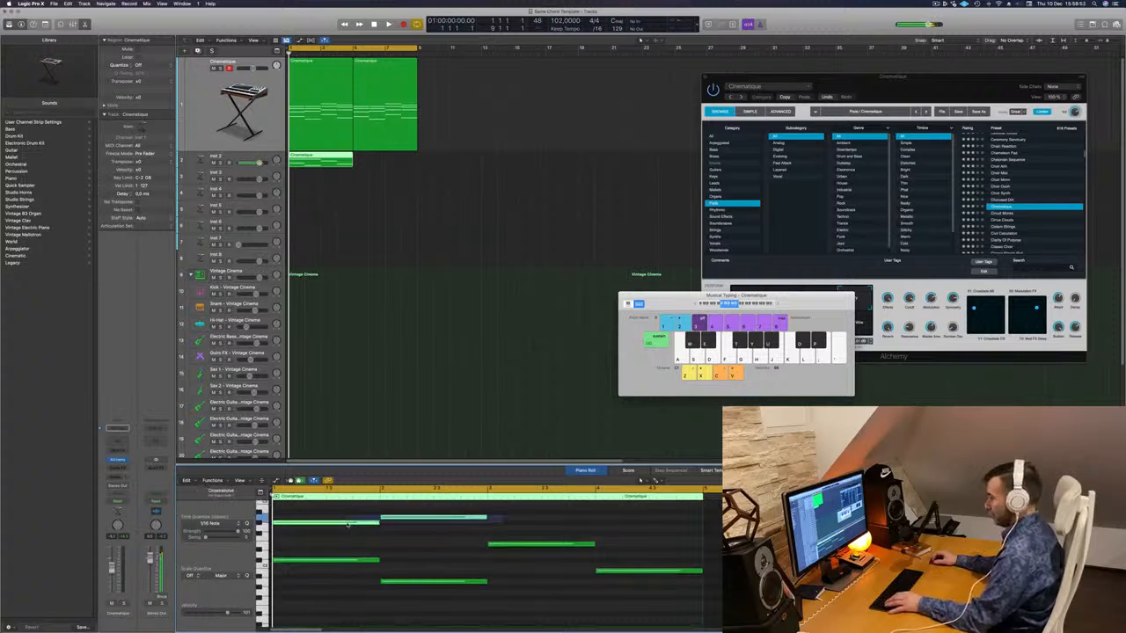
key("Delete")
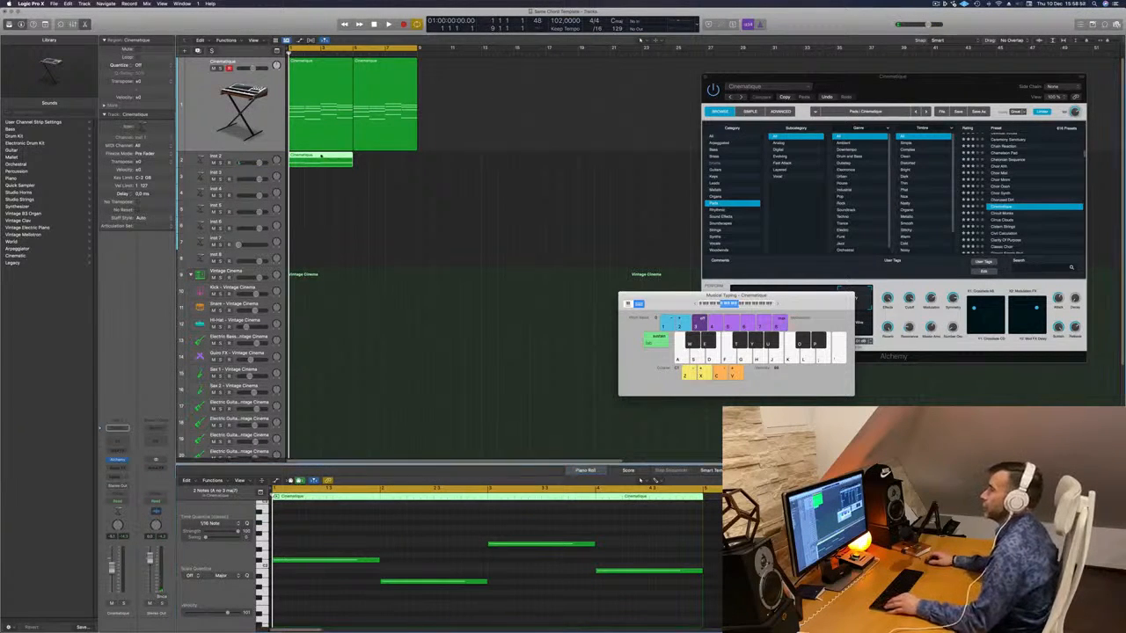
- Copy the Inst 2 region to bar 5 and open Inst 2's Alchemy instrument
left_click_drag(337, 159, 387, 164)
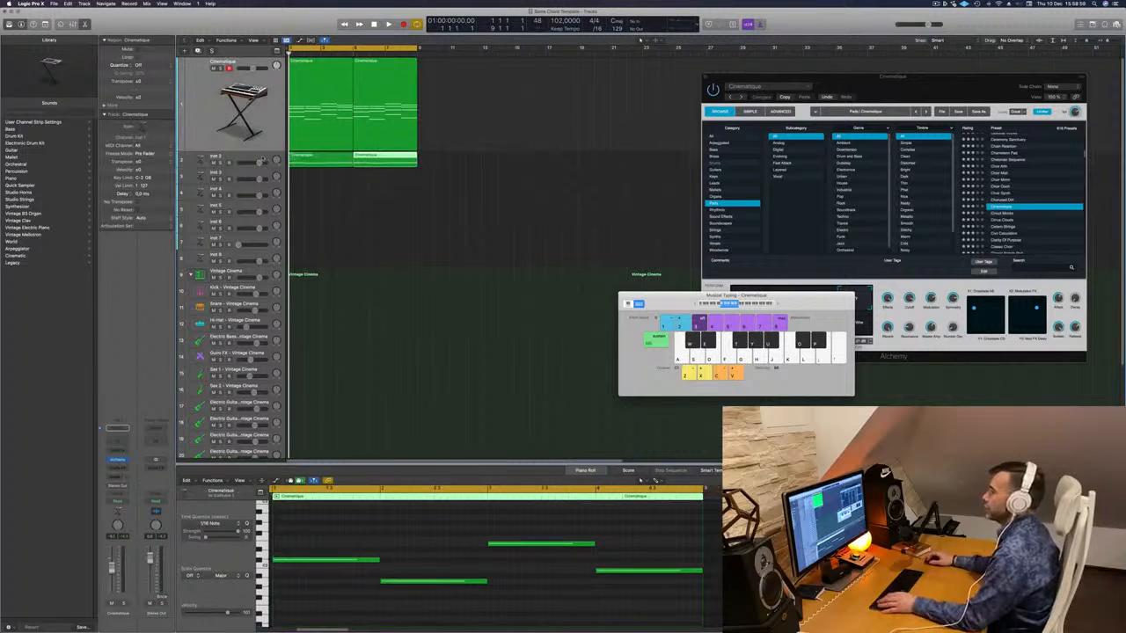
left_click(260, 160)
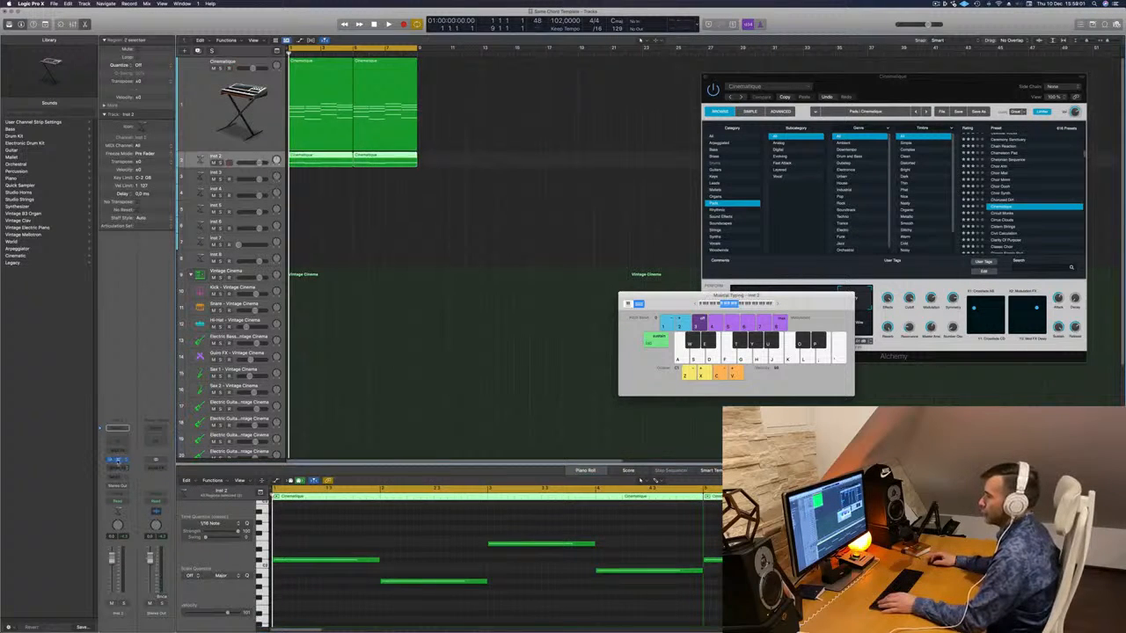
left_click(117, 460)
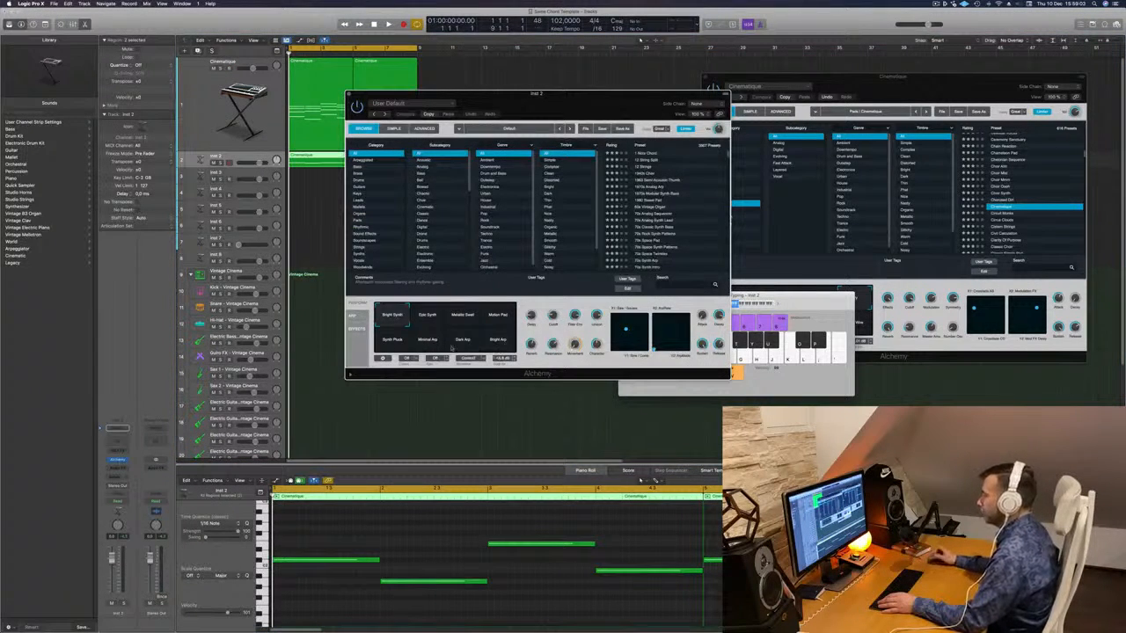
- Switch Alchemy to the Motion Pad variation, audition it, and filter the browser to Pads presets
left_click(495, 319)
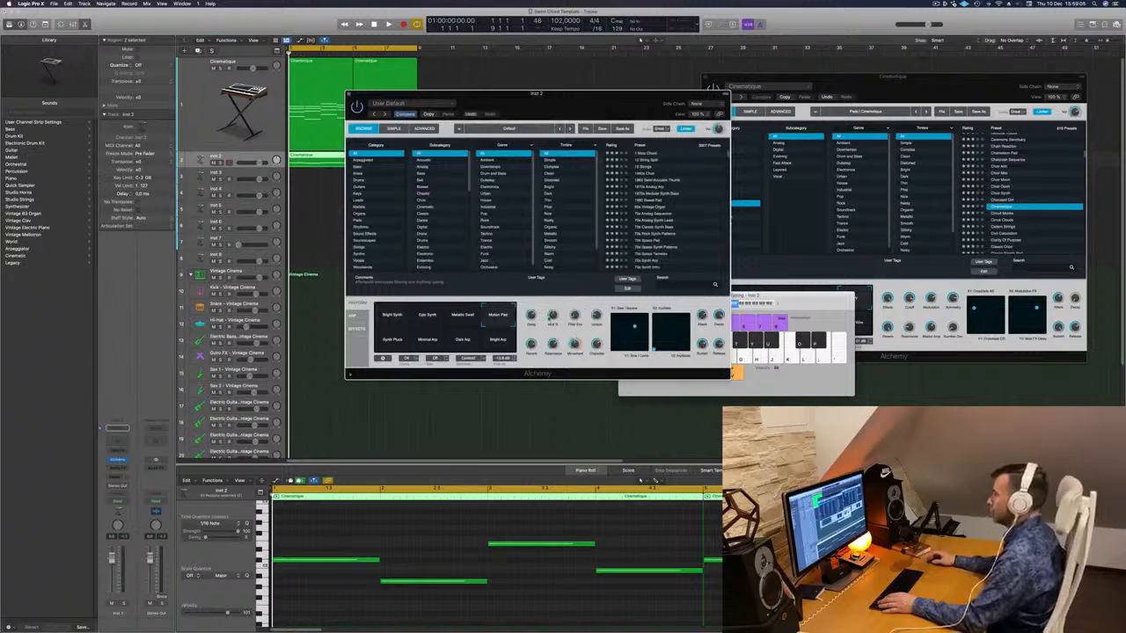
key("space")
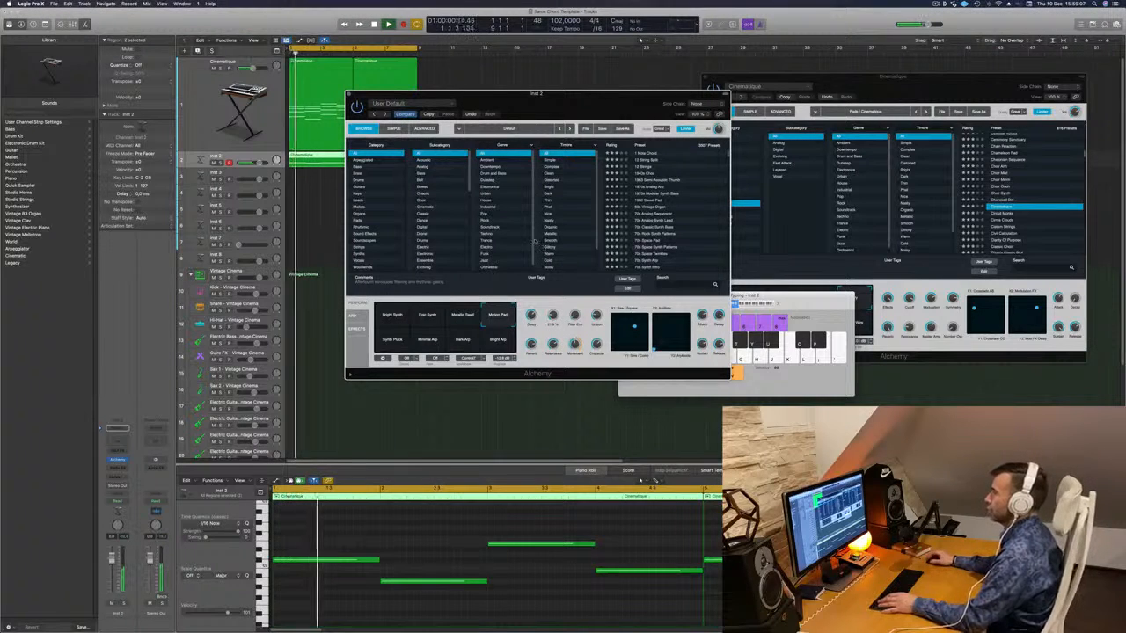
left_click_drag(544, 93, 666, 76)
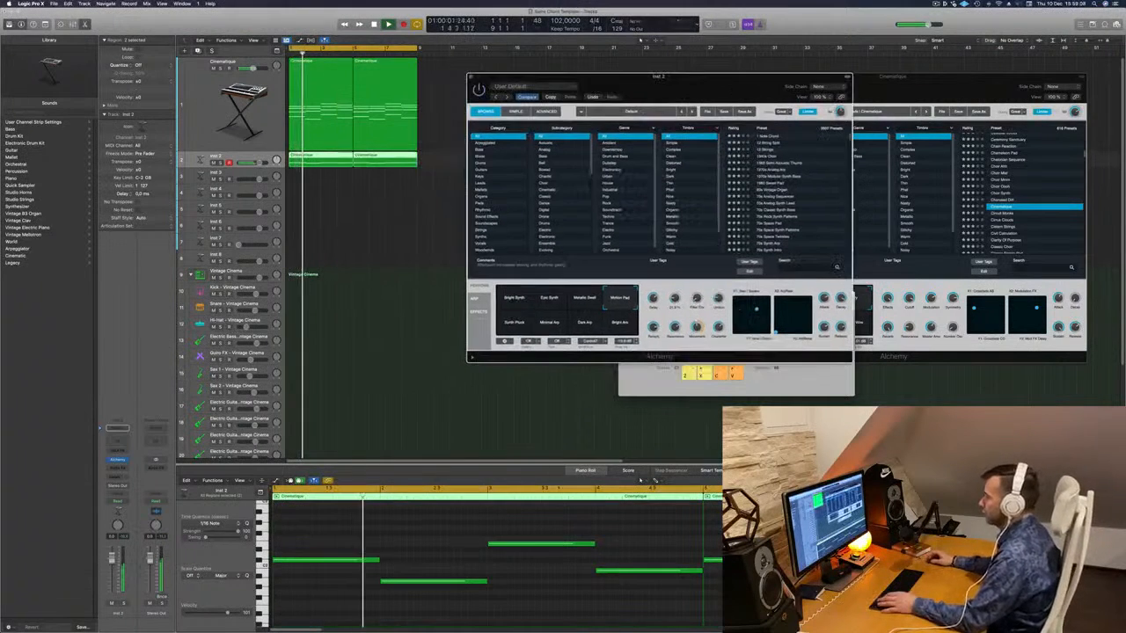
left_click(436, 541)
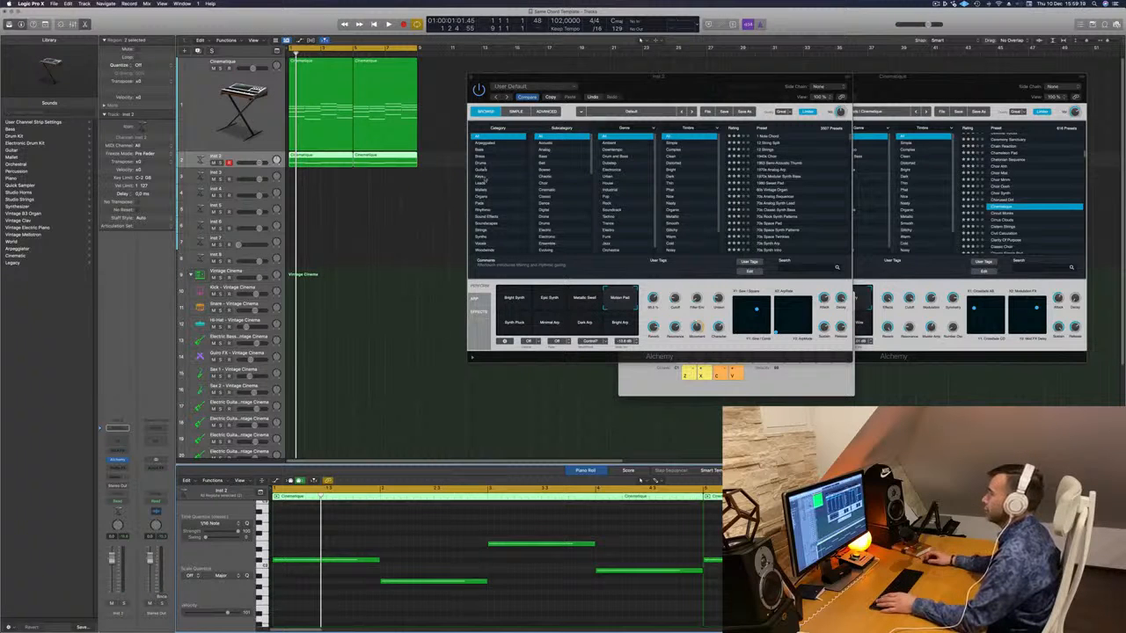
left_click(486, 203)
- Load the Perfect Pad 01 preset from the rating-sorted list and set it to the Rich variation
left_click(734, 128)
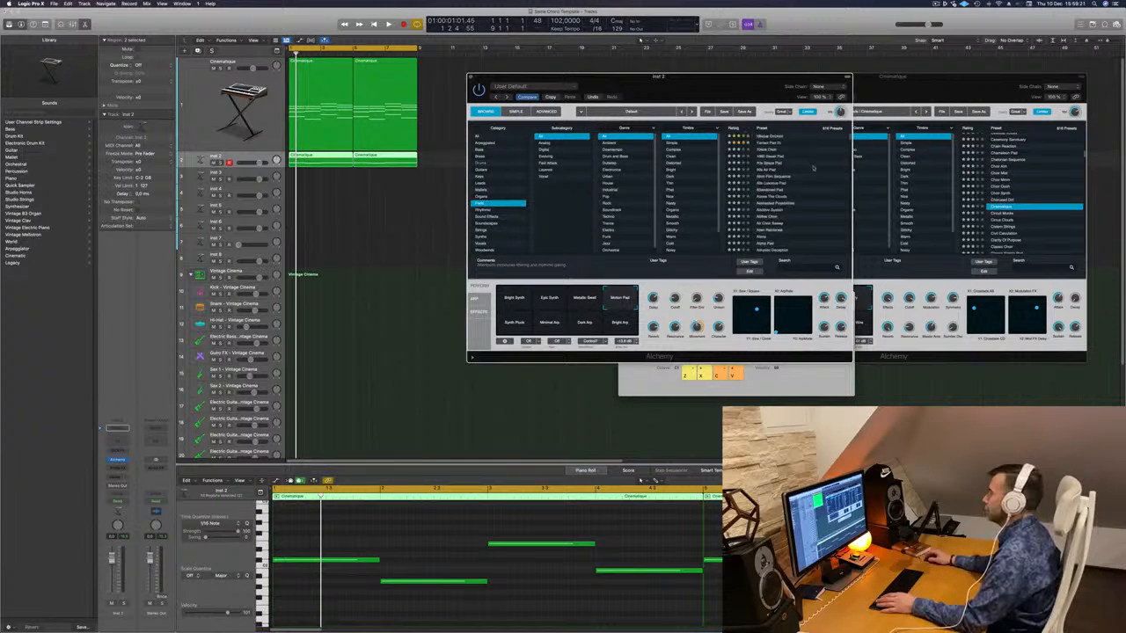
left_click(771, 144)
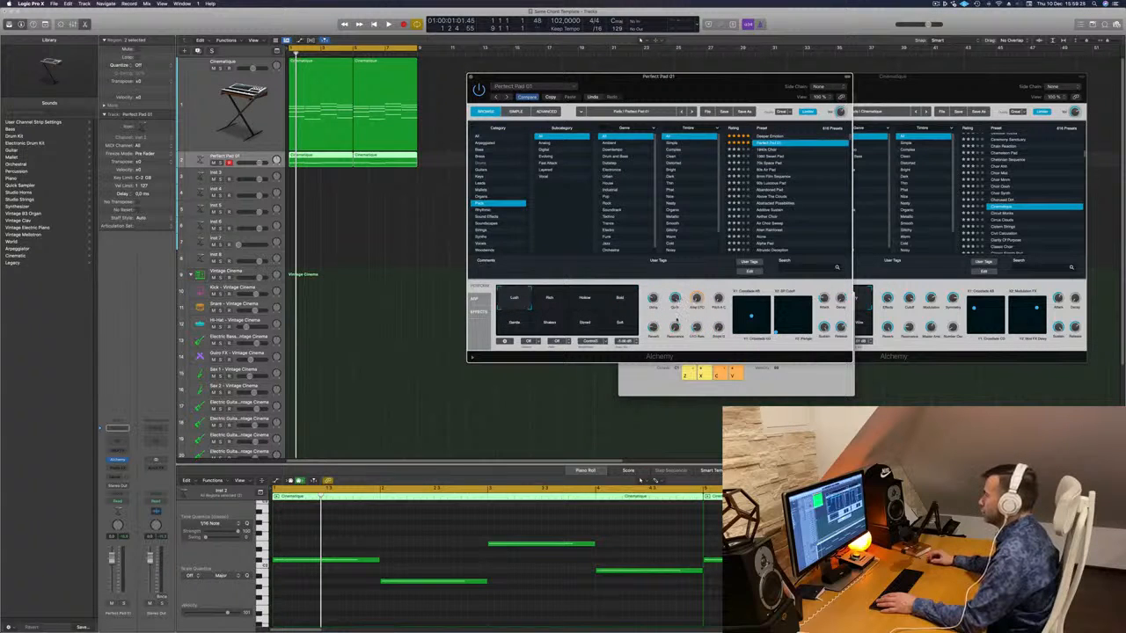
key("space")
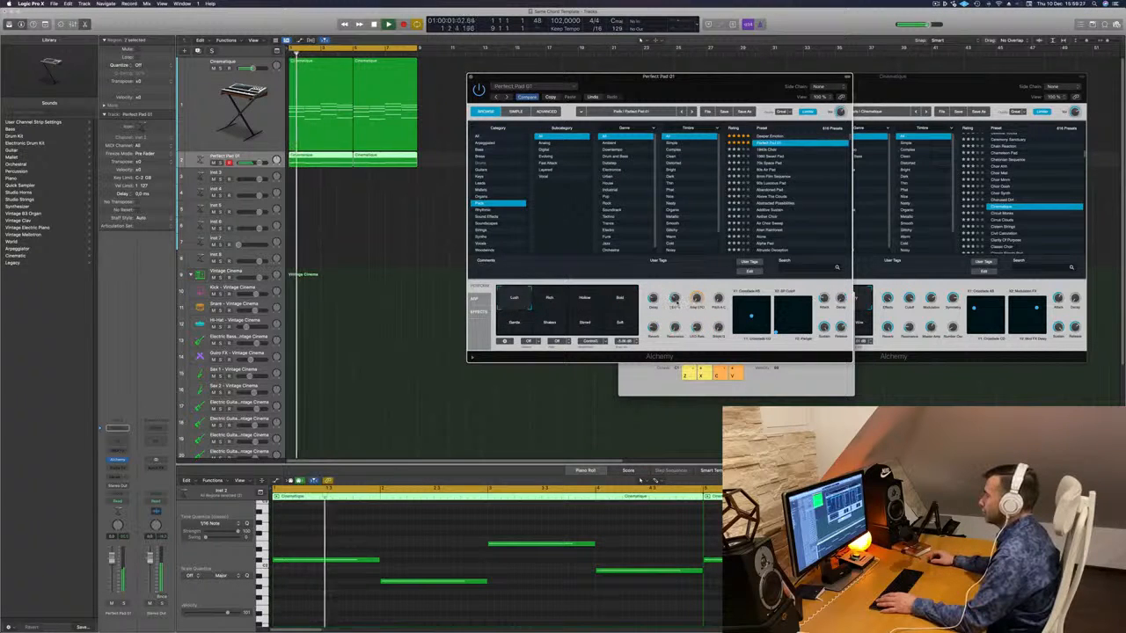
left_click(430, 525)
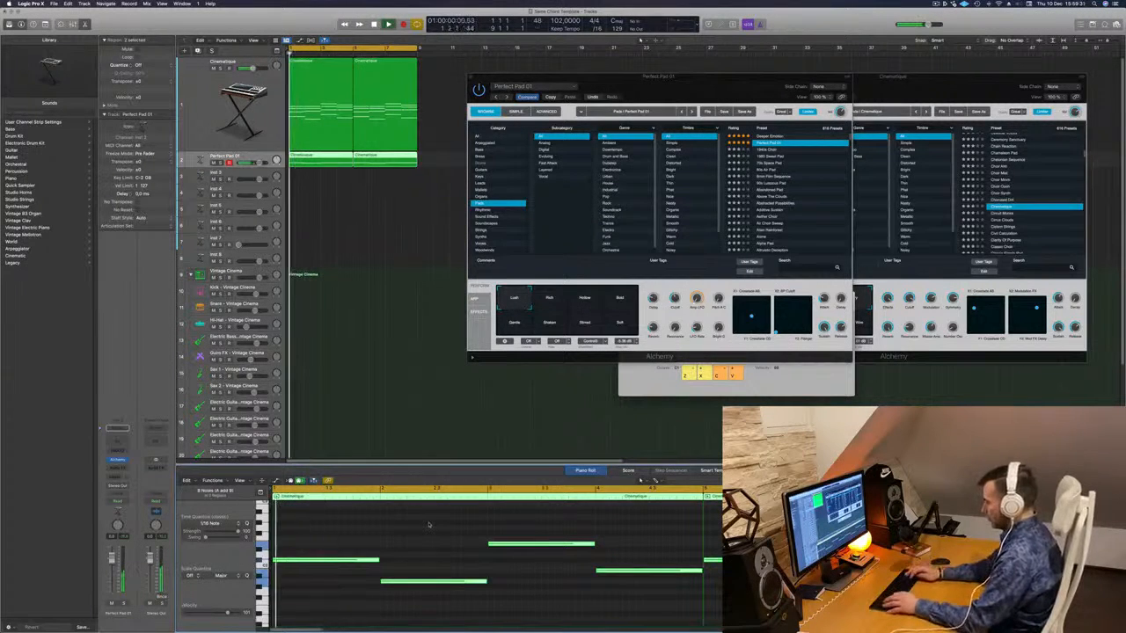
scroll(429, 525, "up", 3)
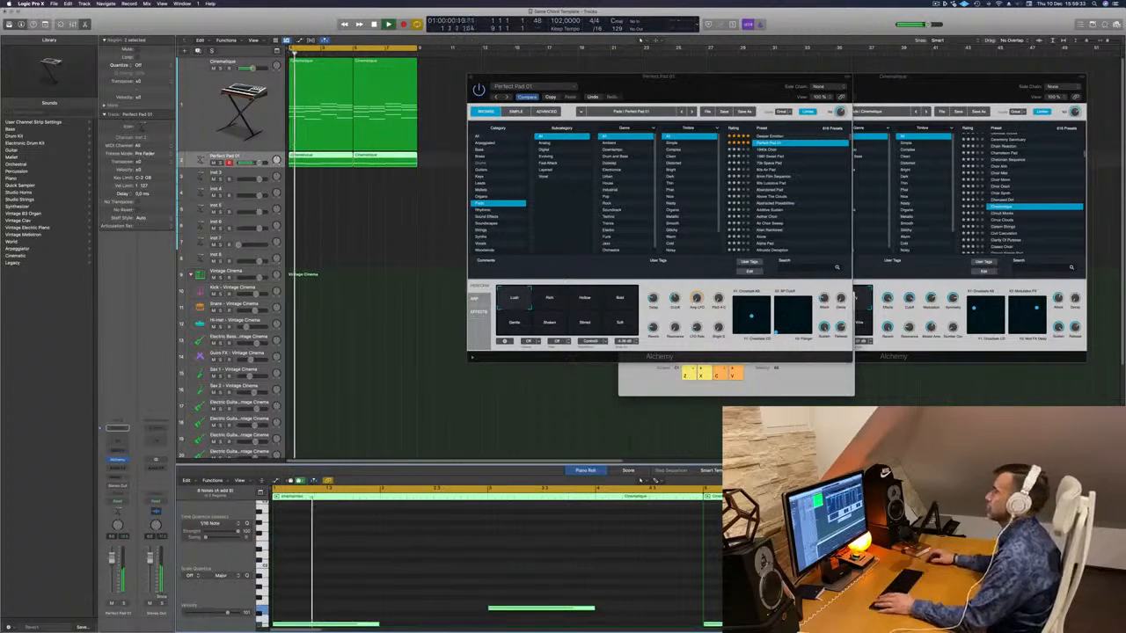
left_click_drag(707, 82, 760, 112)
left_click(628, 329)
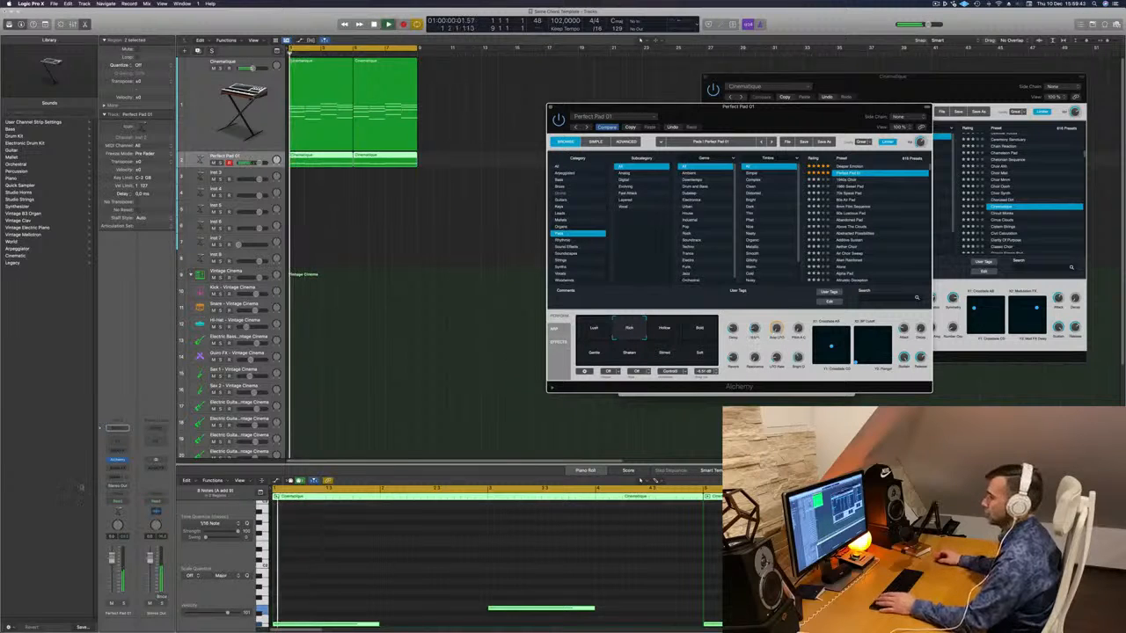
- Select the Cinematique track and replay both parts from the start several times
key("space")
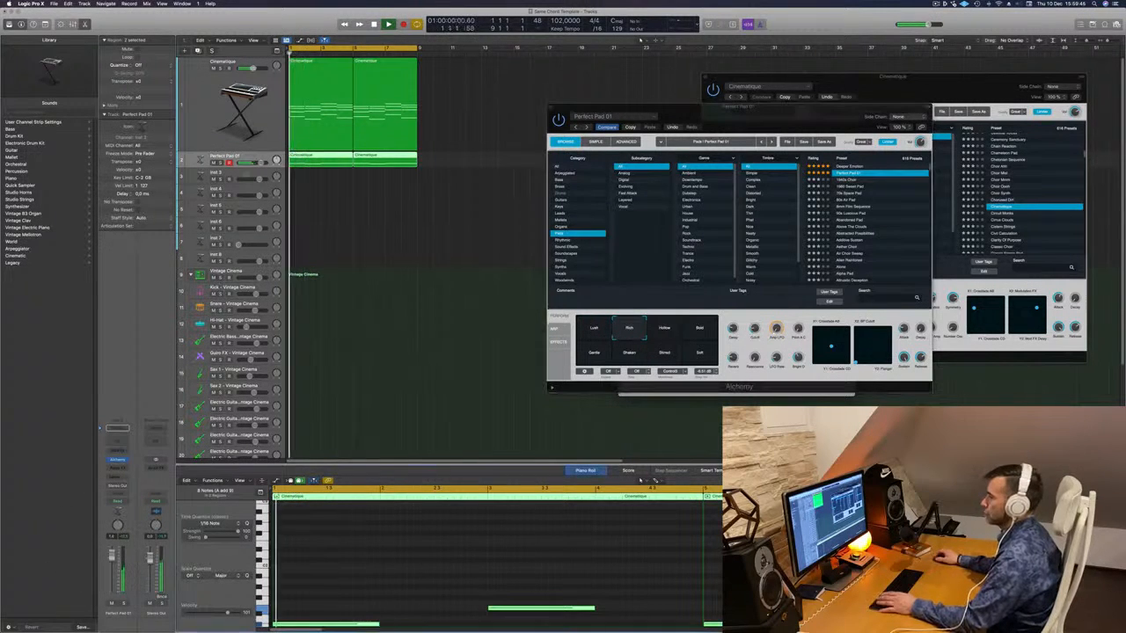
left_click(201, 132)
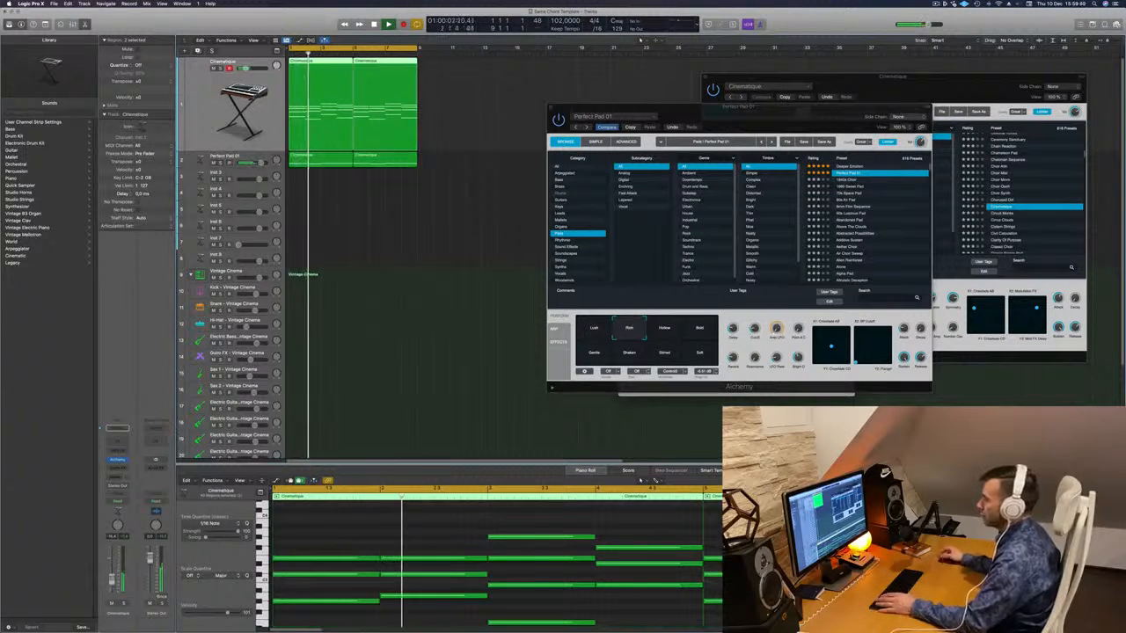
key("Return")
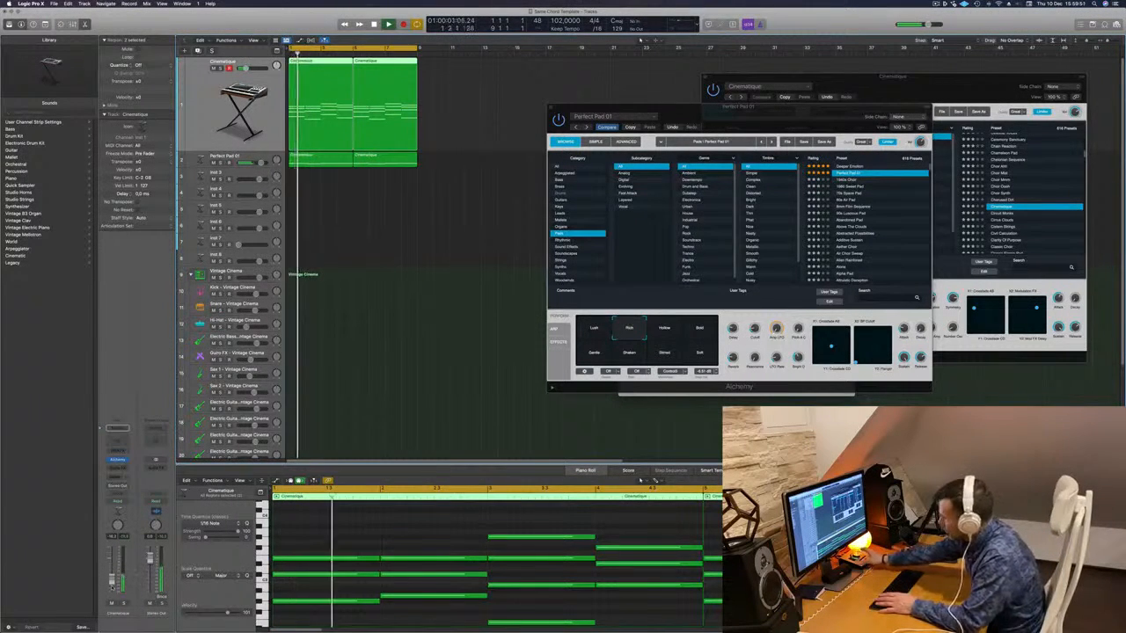
key("Return")
key("Return")
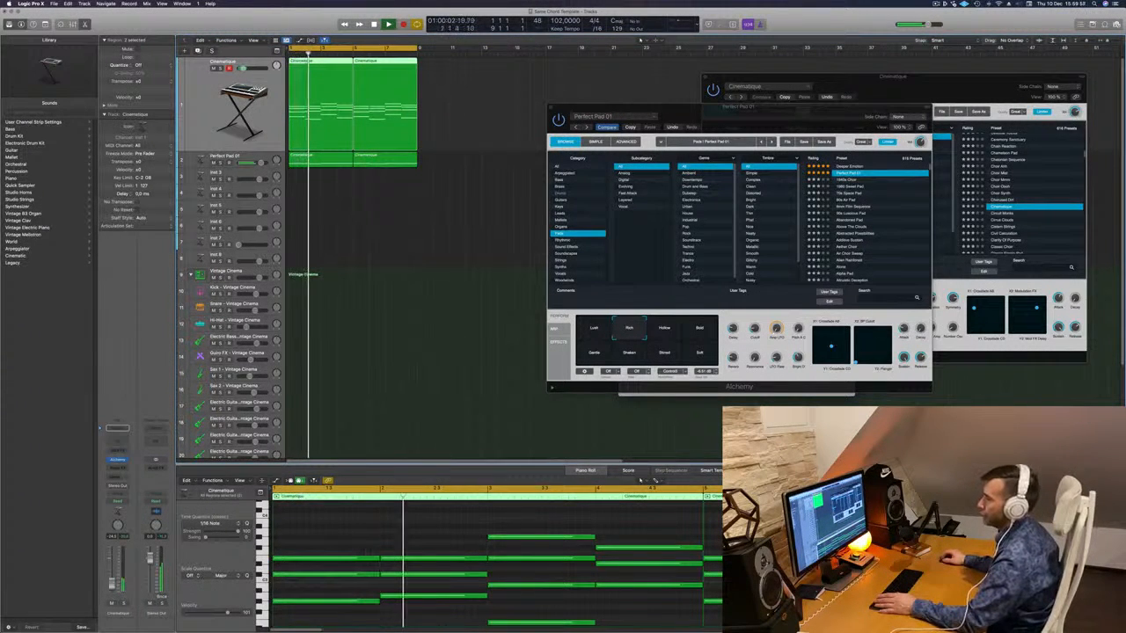
key("Return")
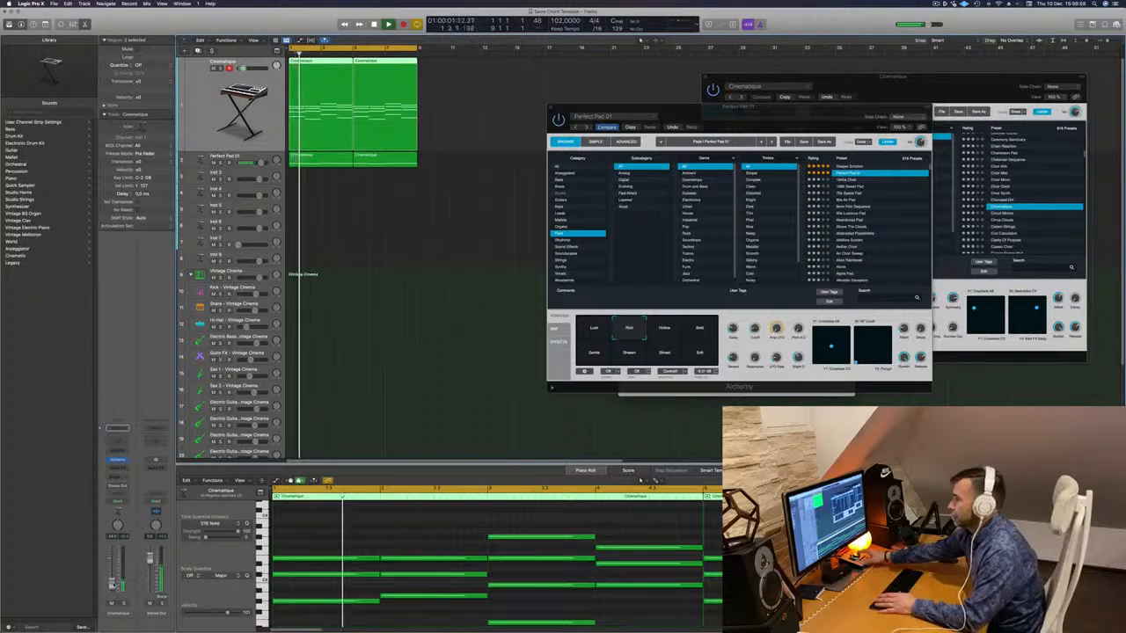
key("Return")
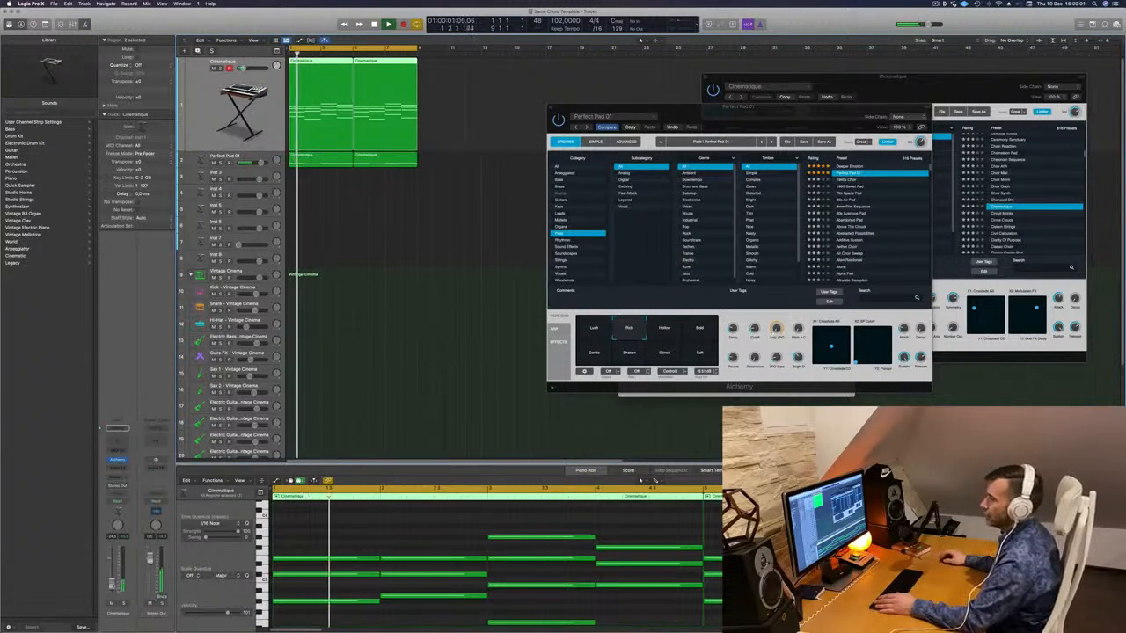
key("Return")
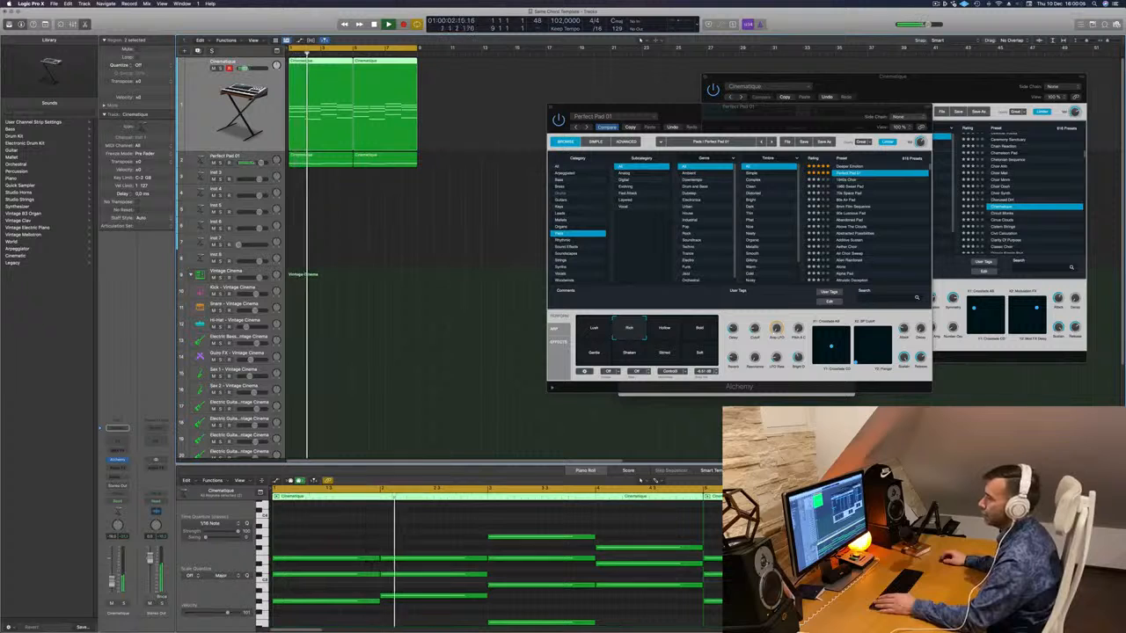
key("Return")
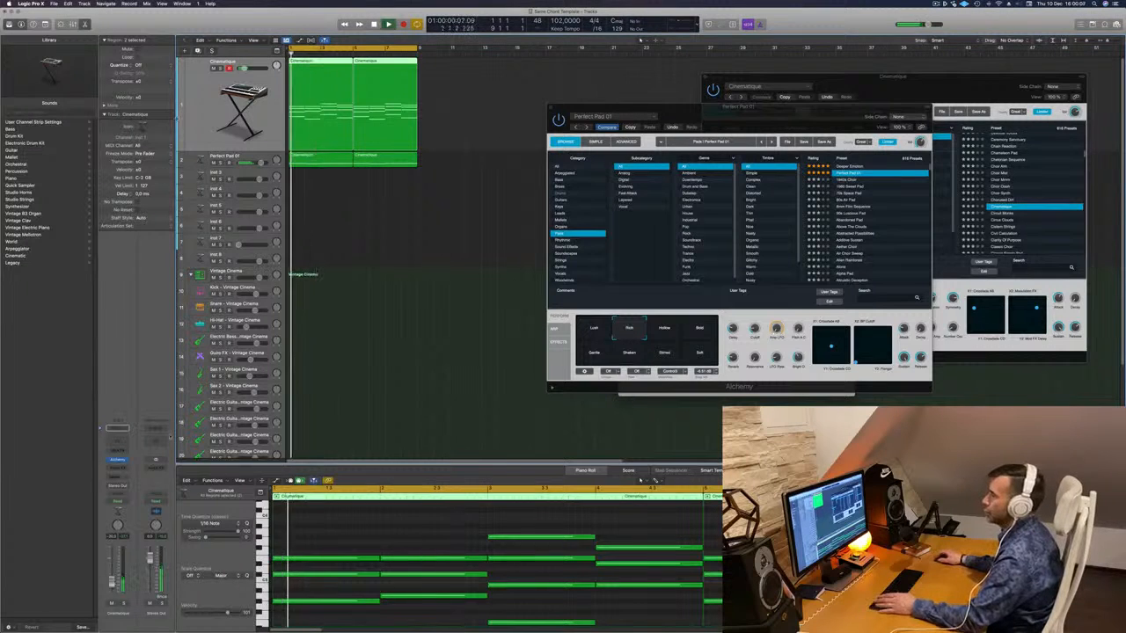
key("Return")
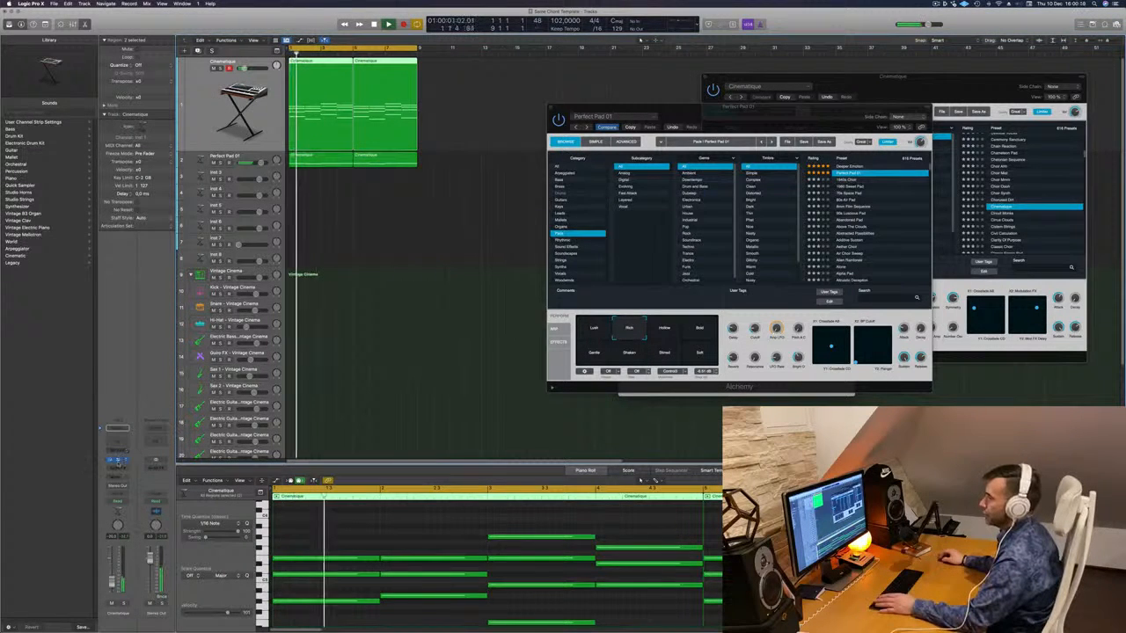
- Close and reopen the Cinematique Alchemy window, then replay from the start
left_click(117, 461)
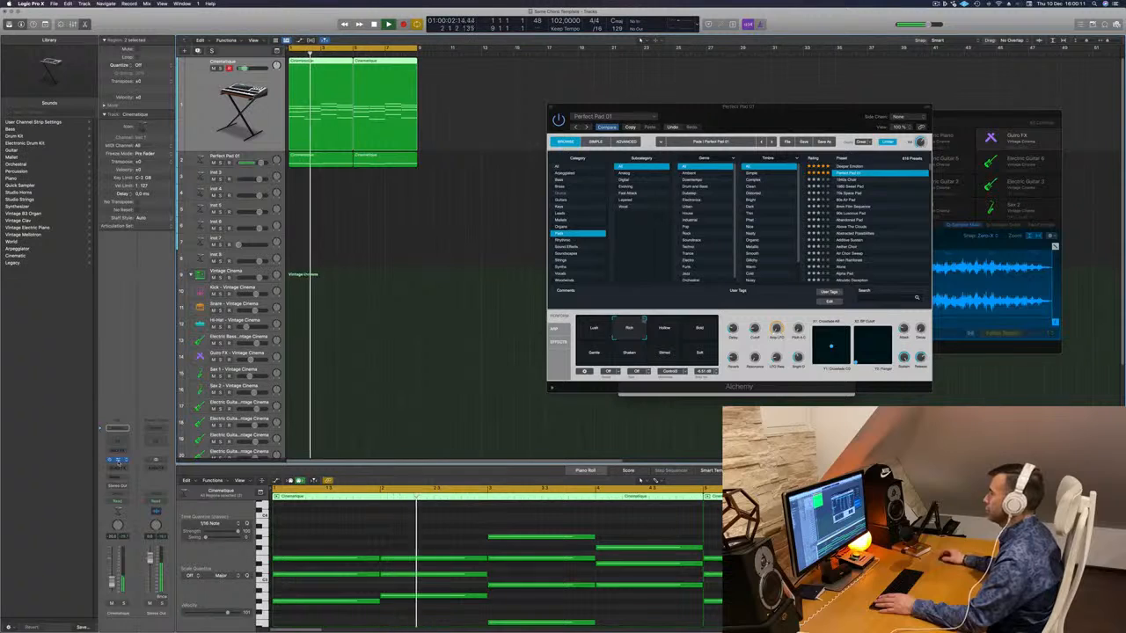
left_click(118, 461)
key("Return")
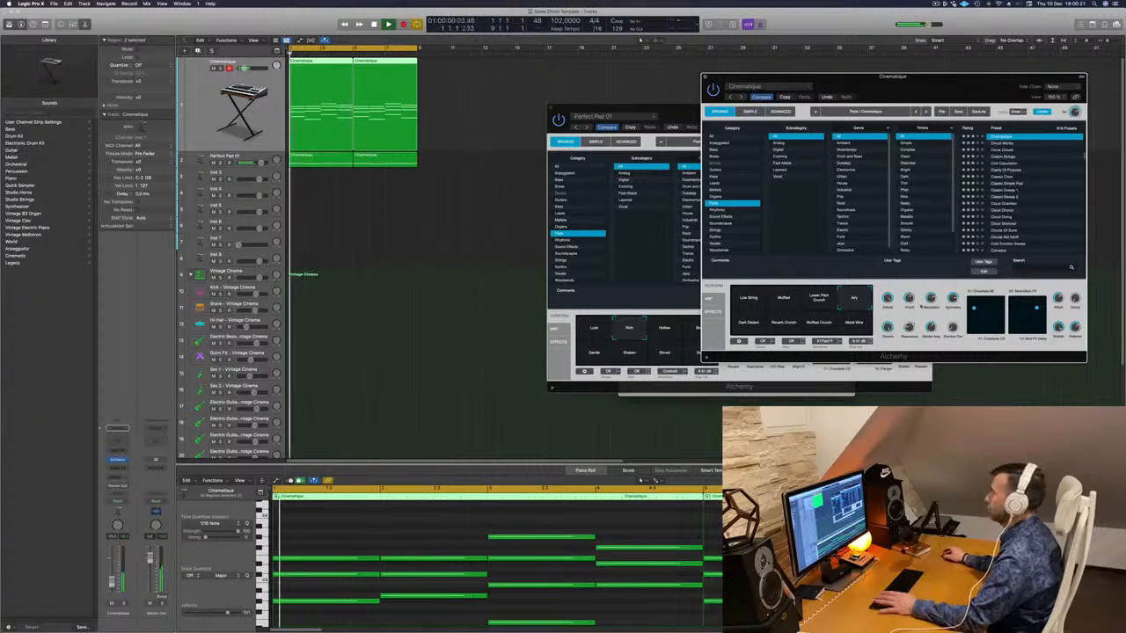
- Reopen the Perfect Pad 01 Alchemy window and place it in front of the Cinematique window
left_click_drag(932, 84, 744, 54)
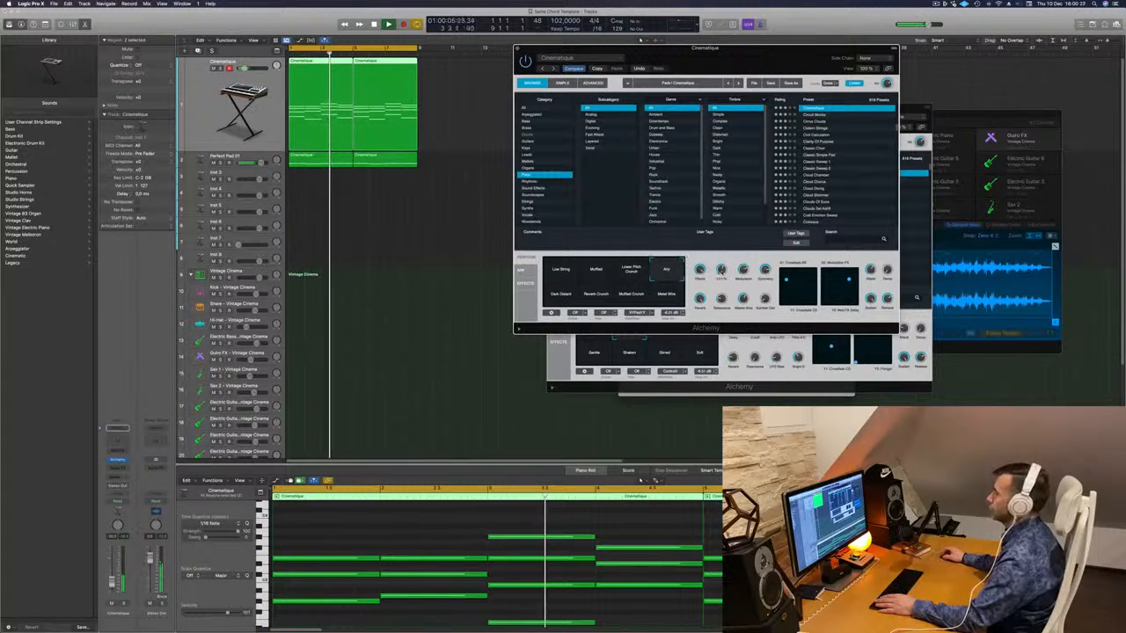
key("space")
key("space")
left_click(154, 286)
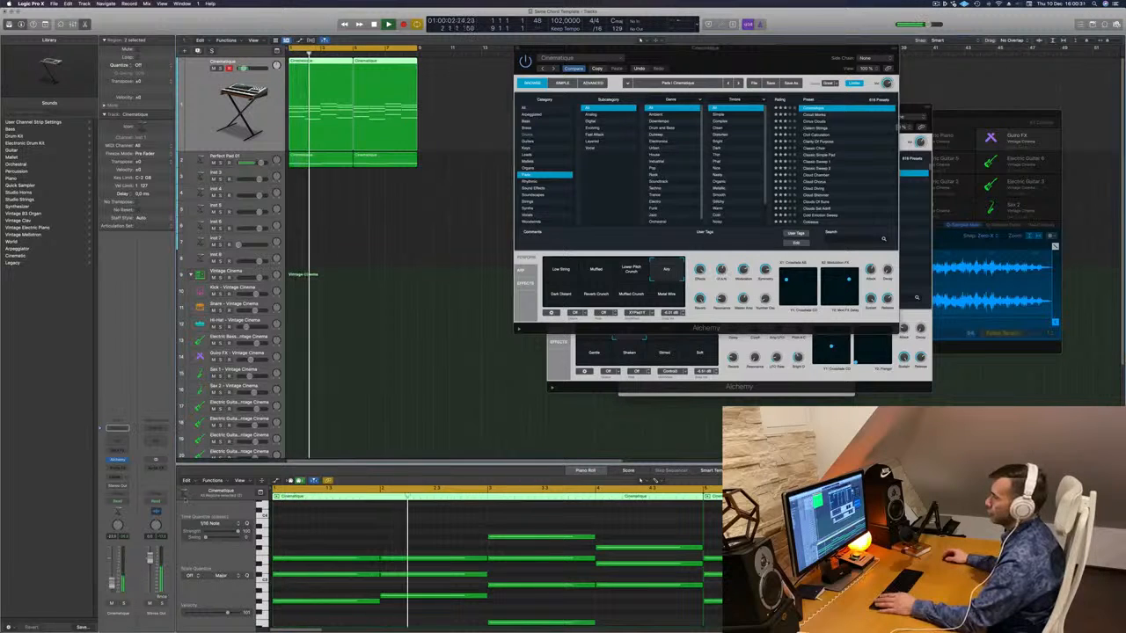
key("Down")
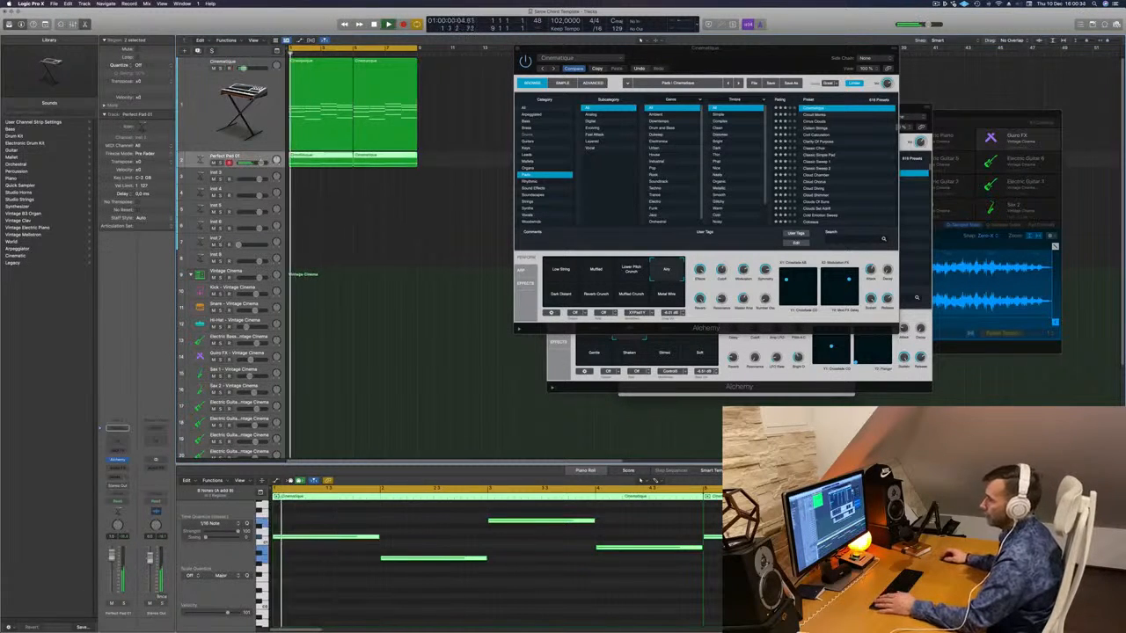
left_click(119, 461)
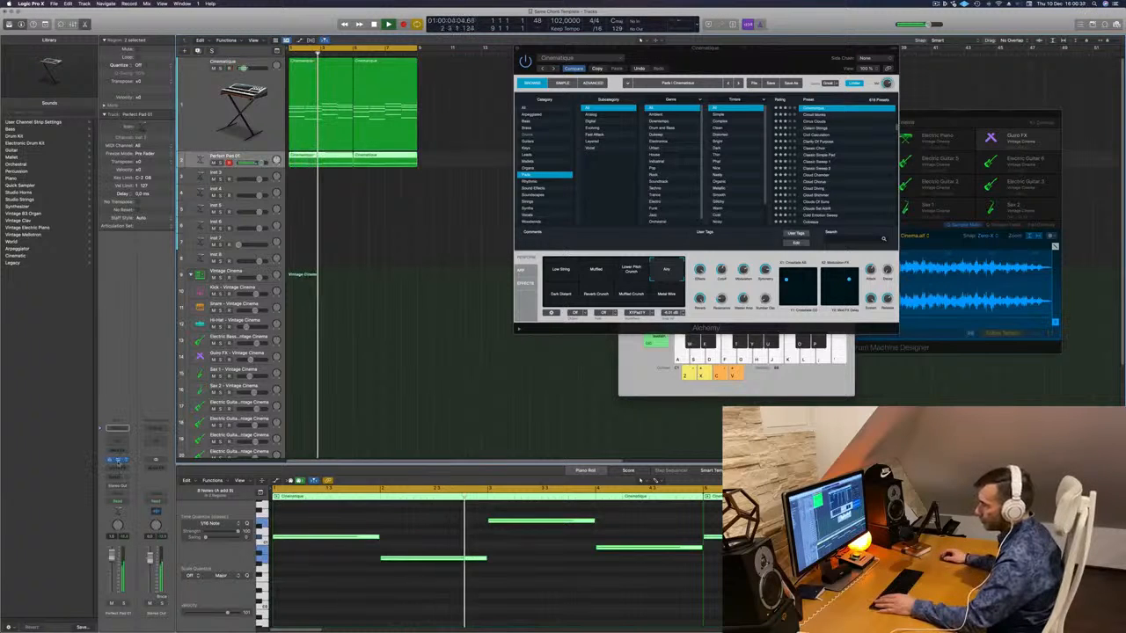
left_click(118, 460)
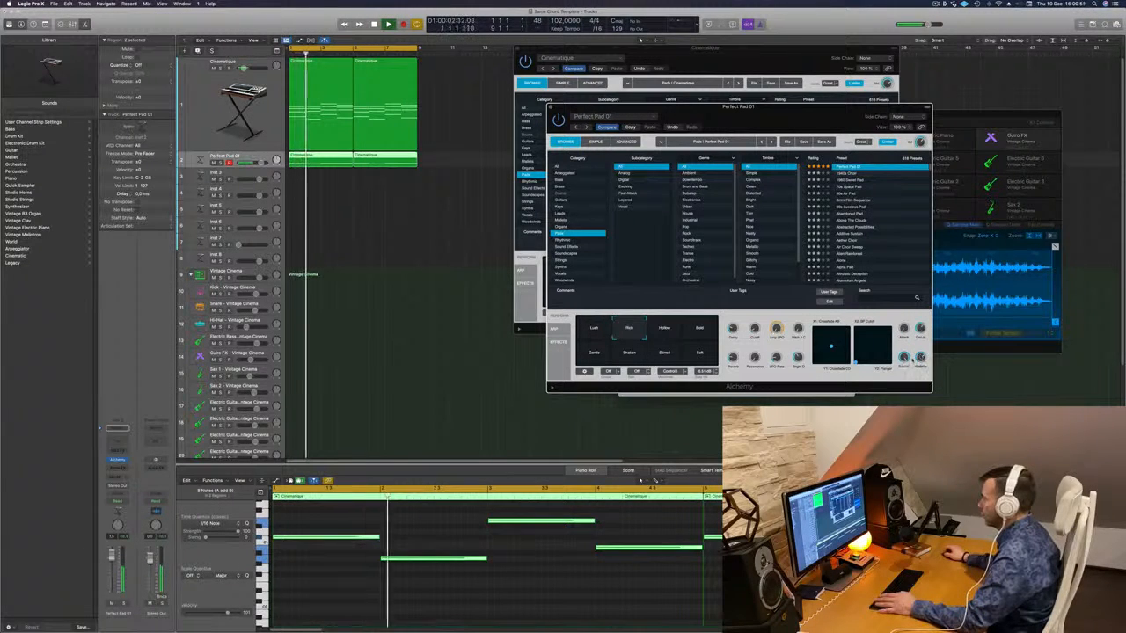
left_click_drag(777, 121, 750, 99)
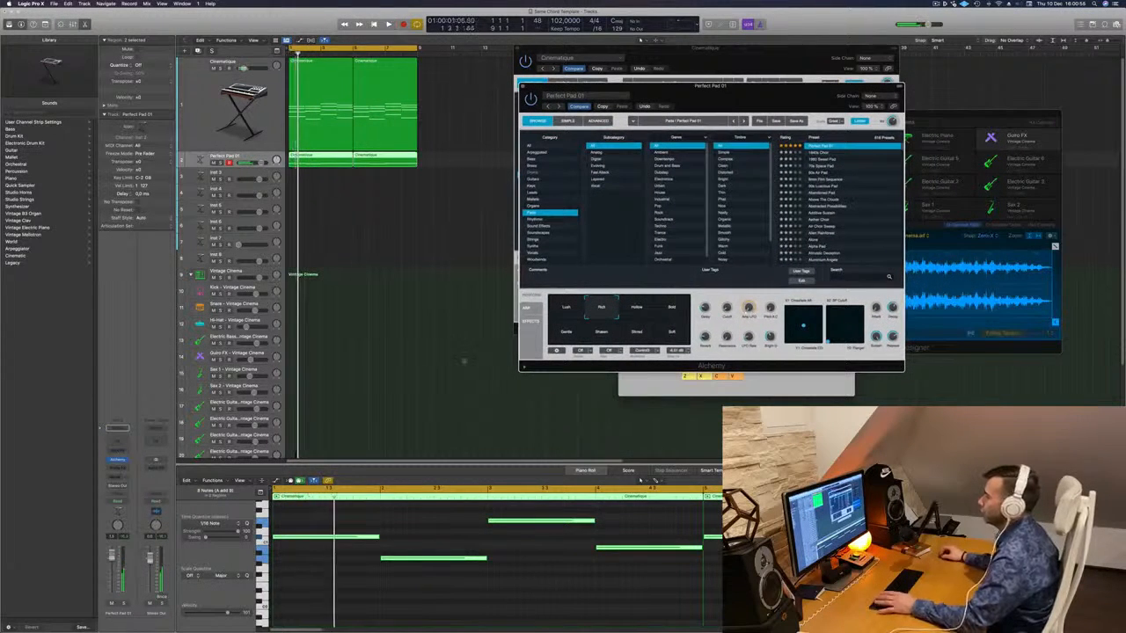
- Insert a stereo Compressor on Perfect Pad 01, lower its threshold to about -22.5 dB, and close it
left_click(117, 460)
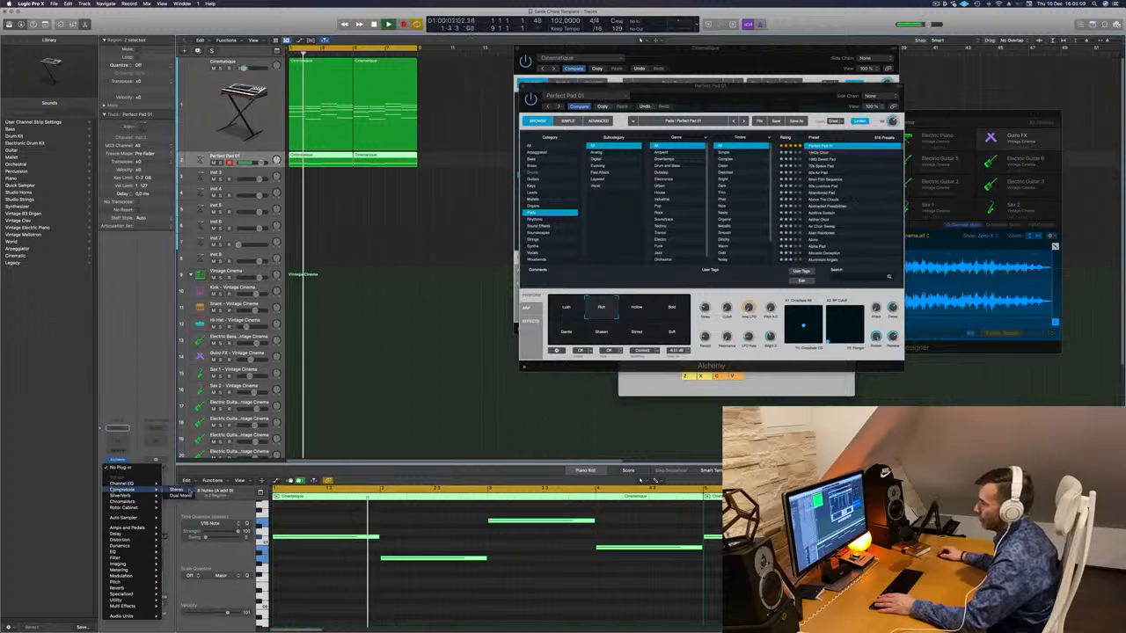
left_click(172, 489)
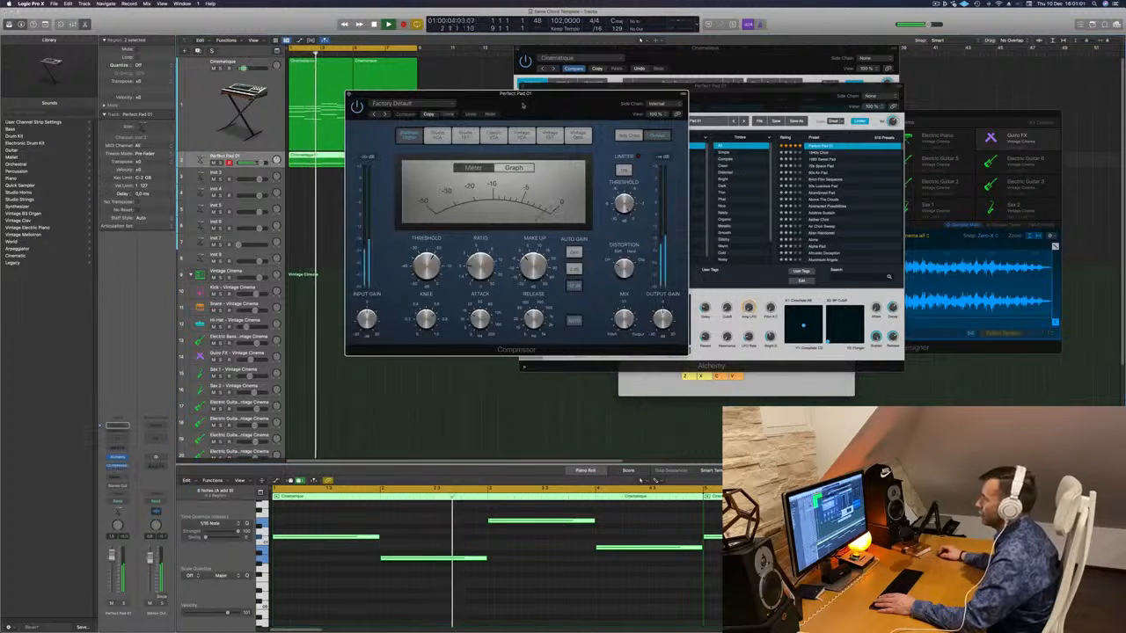
left_click_drag(537, 105, 581, 107)
key("space")
left_click_drag(472, 270, 472, 272)
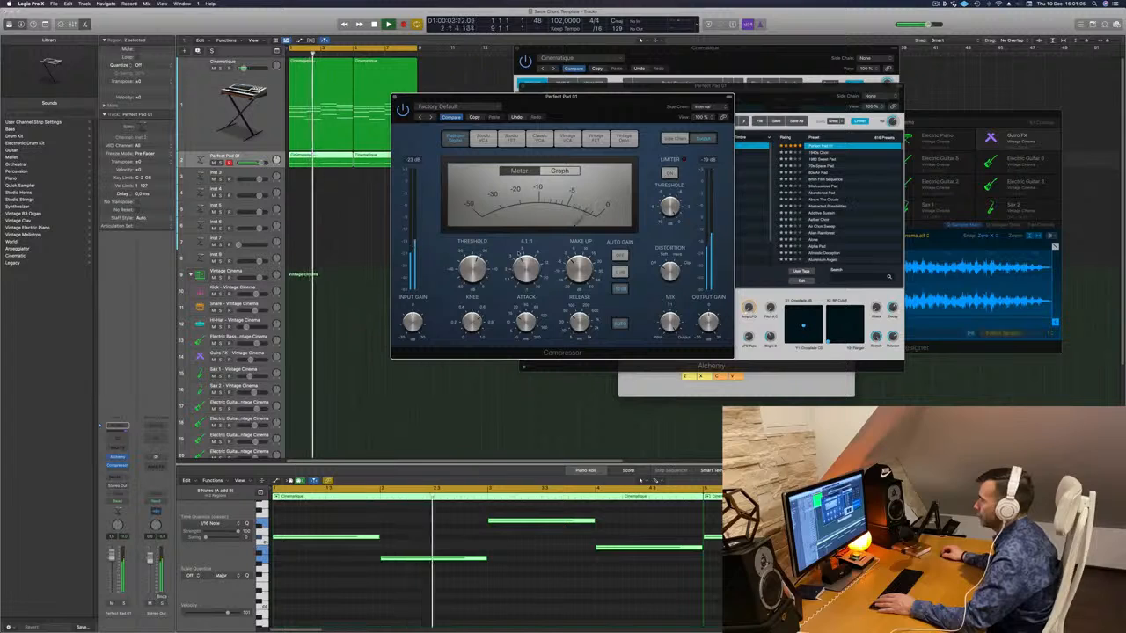
left_click_drag(617, 99, 656, 113)
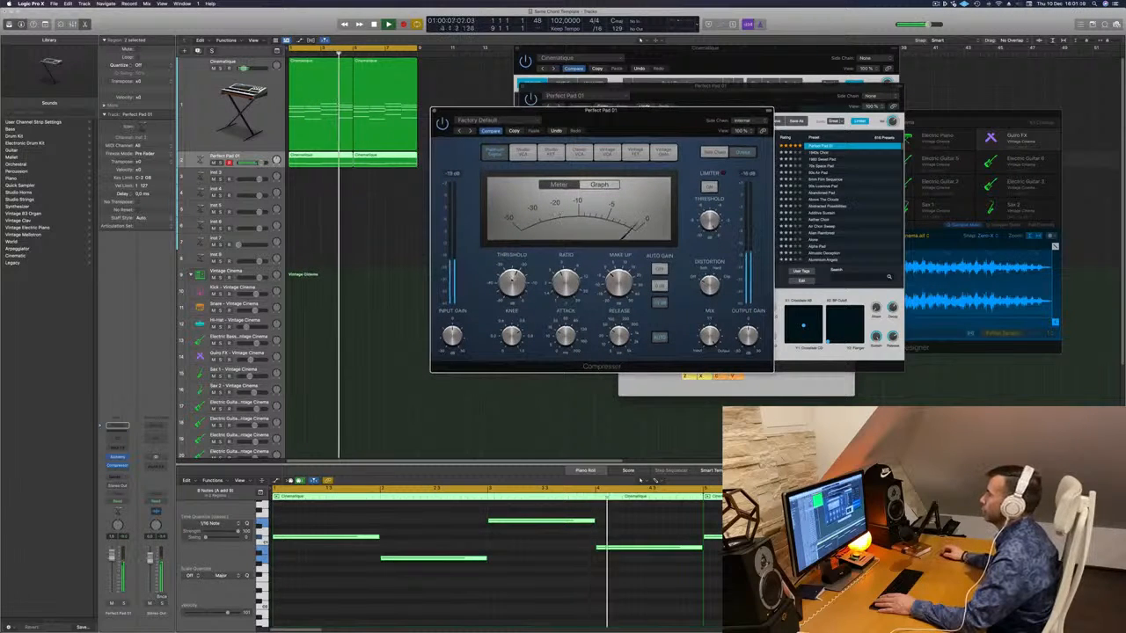
mouse_move(512, 282)
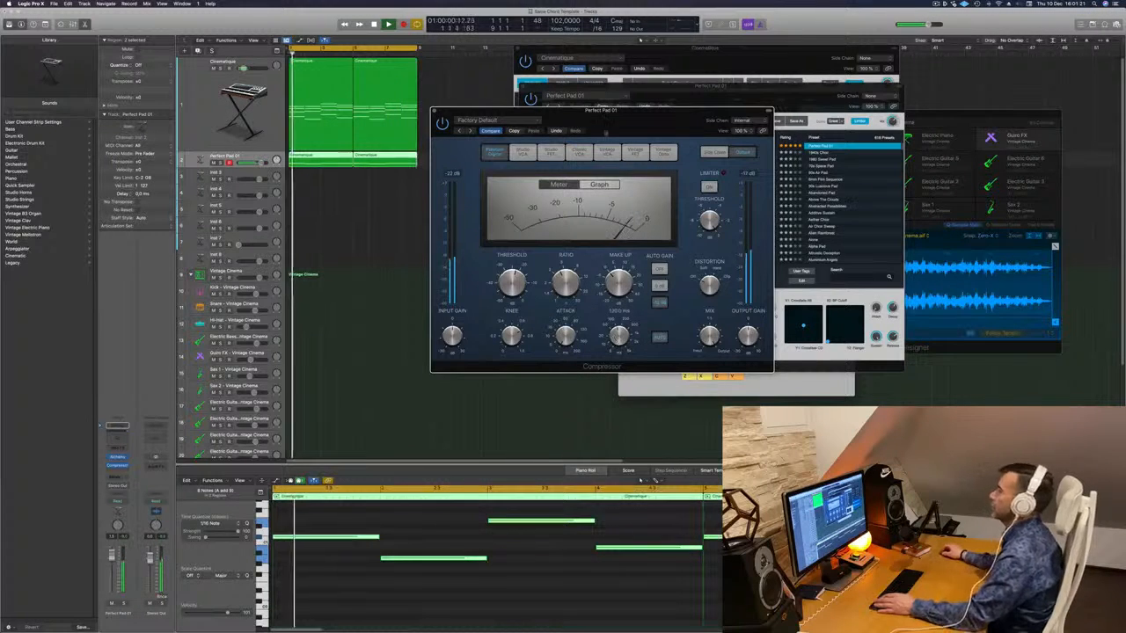
left_click_drag(546, 122, 366, 132)
left_click(254, 121)
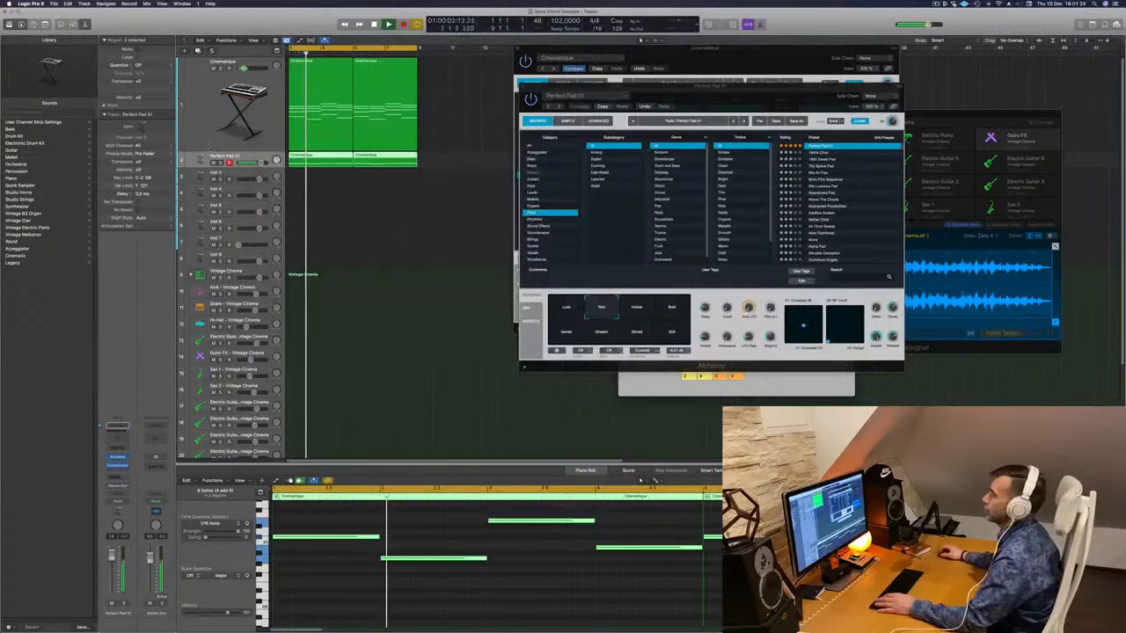
key("ctrl+s")
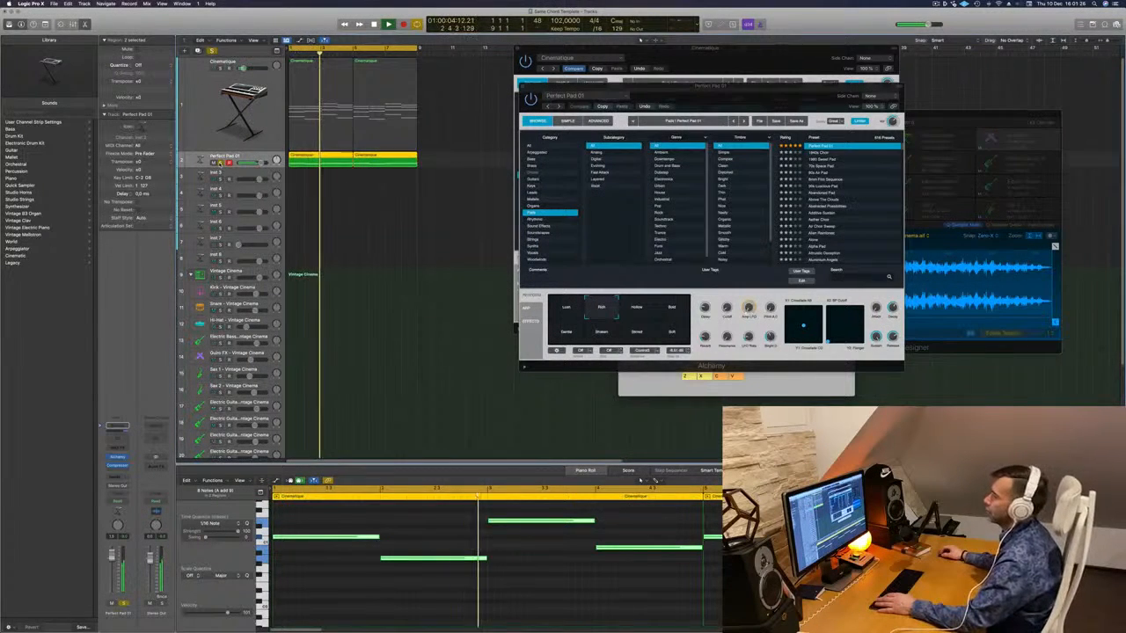
key("ctrl+s")
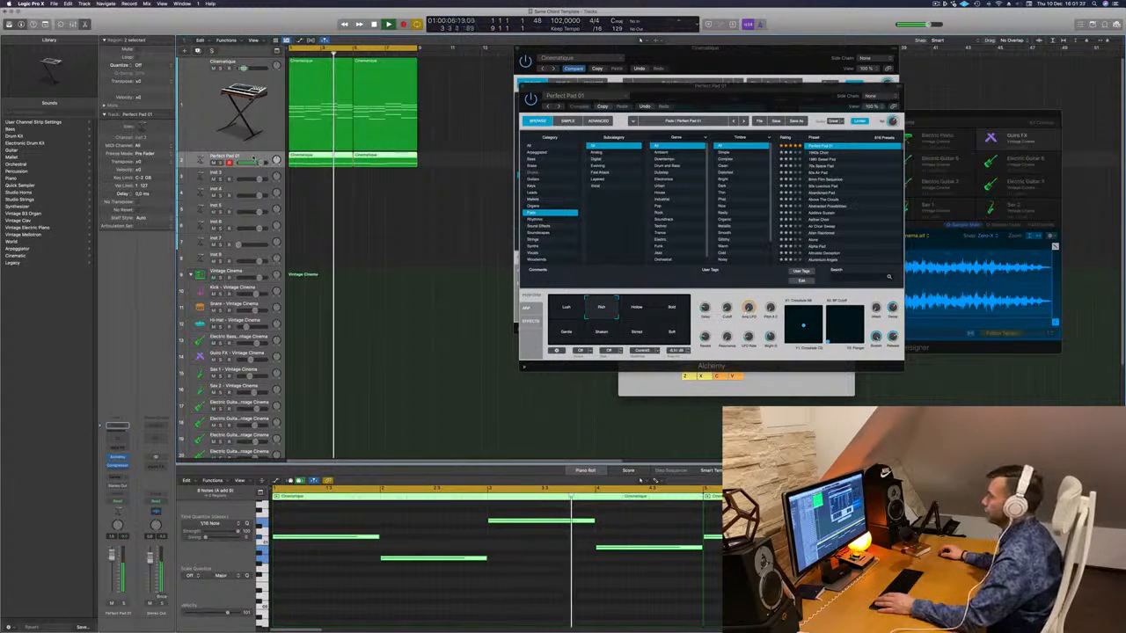
- Try the 1940s Choir preset, then load Deeper Emotion on the pad track
left_click_drag(828, 97, 774, 91)
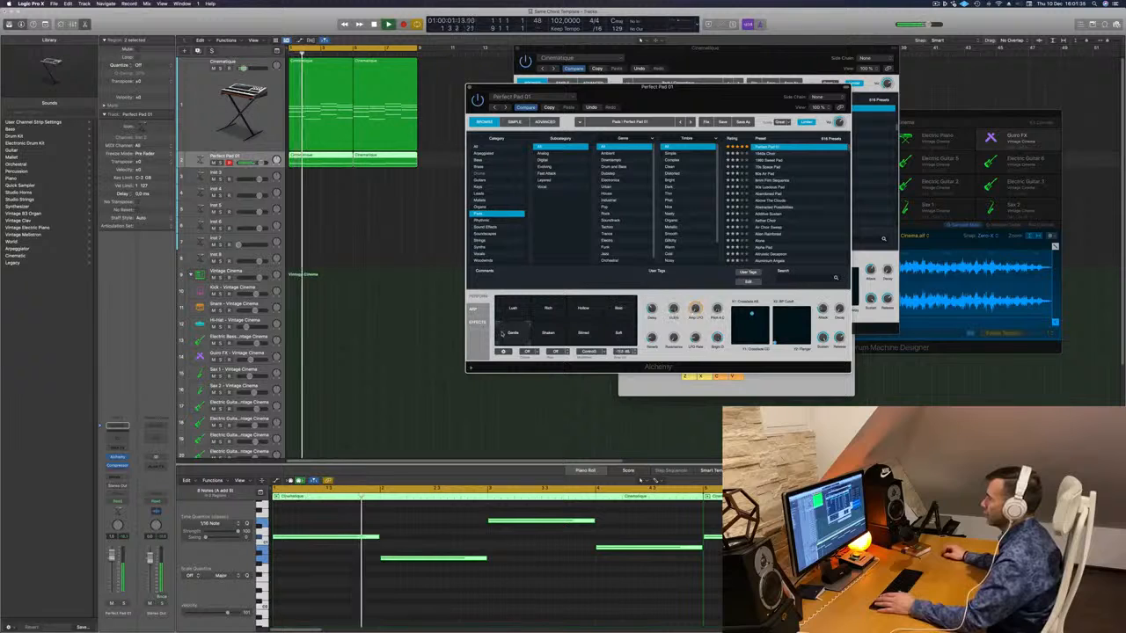
left_click(762, 154)
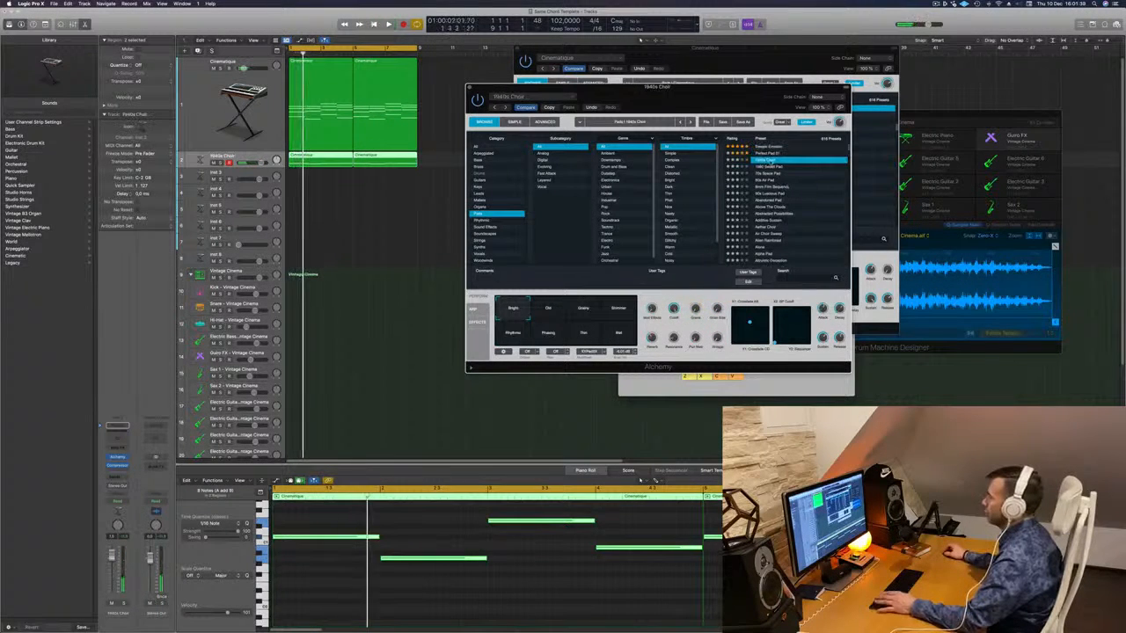
left_click(767, 146)
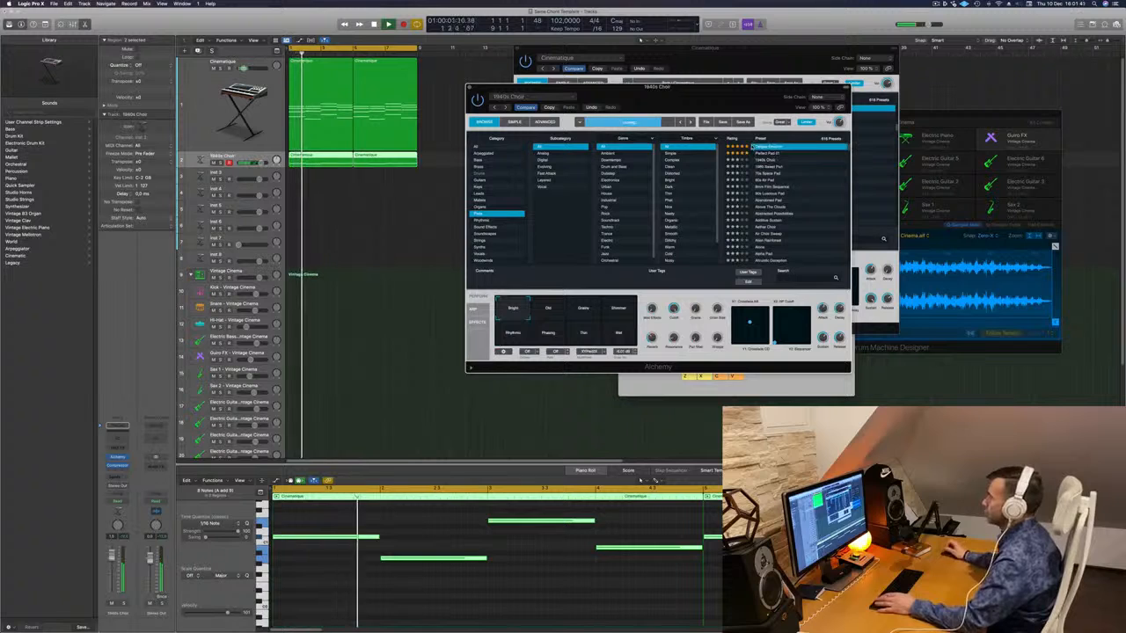
left_click_drag(717, 101, 806, 95)
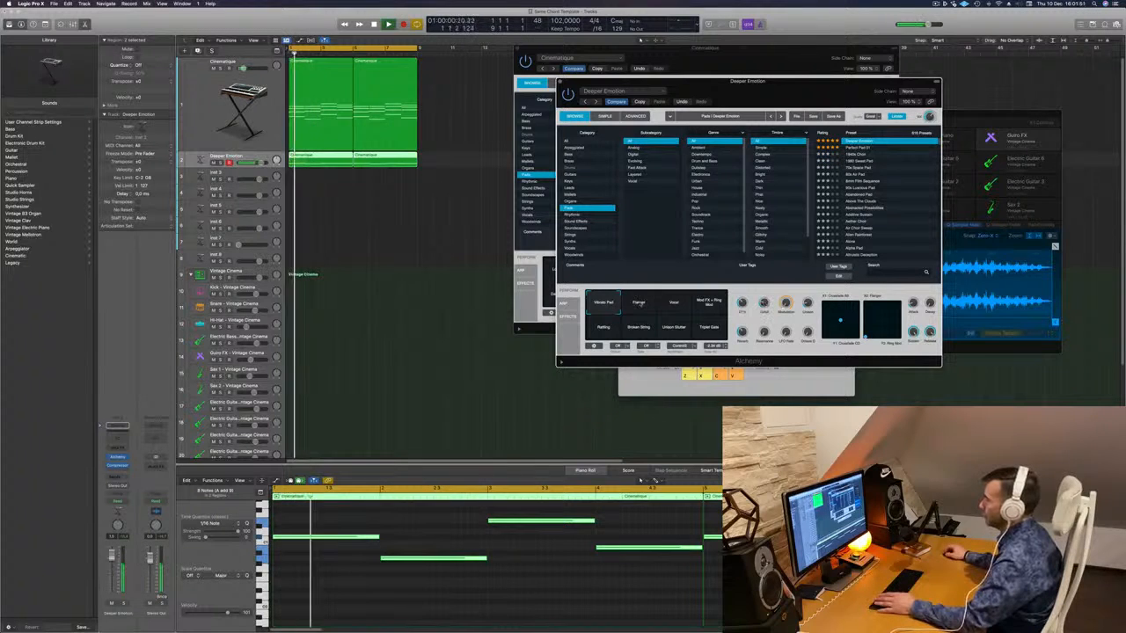
- Audition the Vocal, Mod FX, Triplet Gate, Unison Stutter, Broken String and Rattling variations, ending on Vibrato Pad
left_click(674, 305)
left_click(709, 306)
left_click(709, 330)
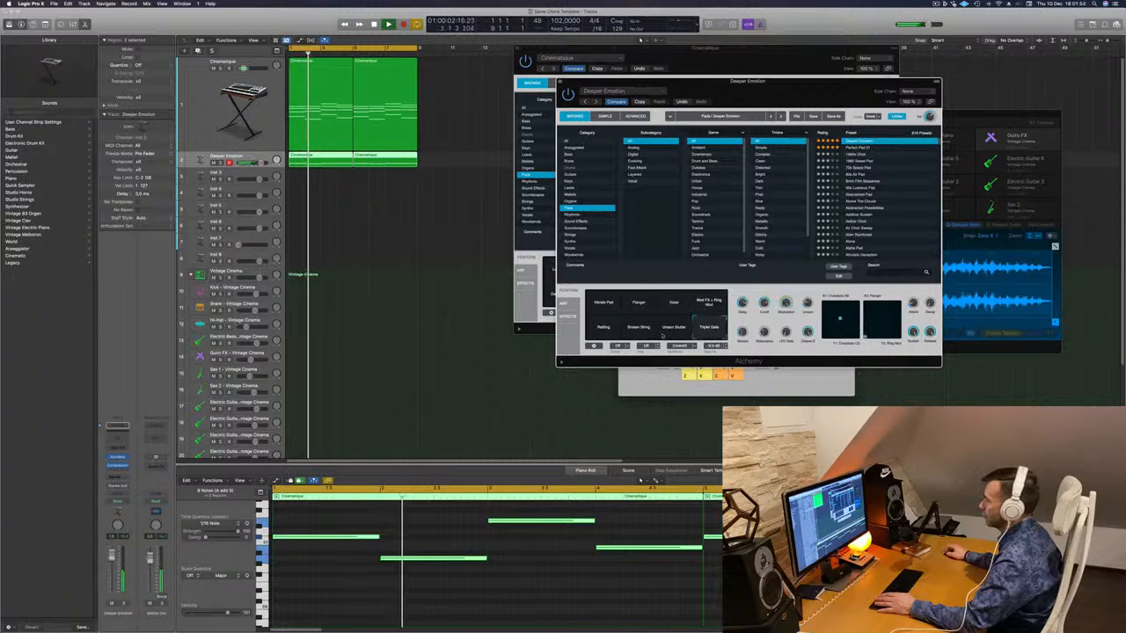
left_click(674, 332)
left_click(642, 330)
left_click(604, 328)
left_click(597, 305)
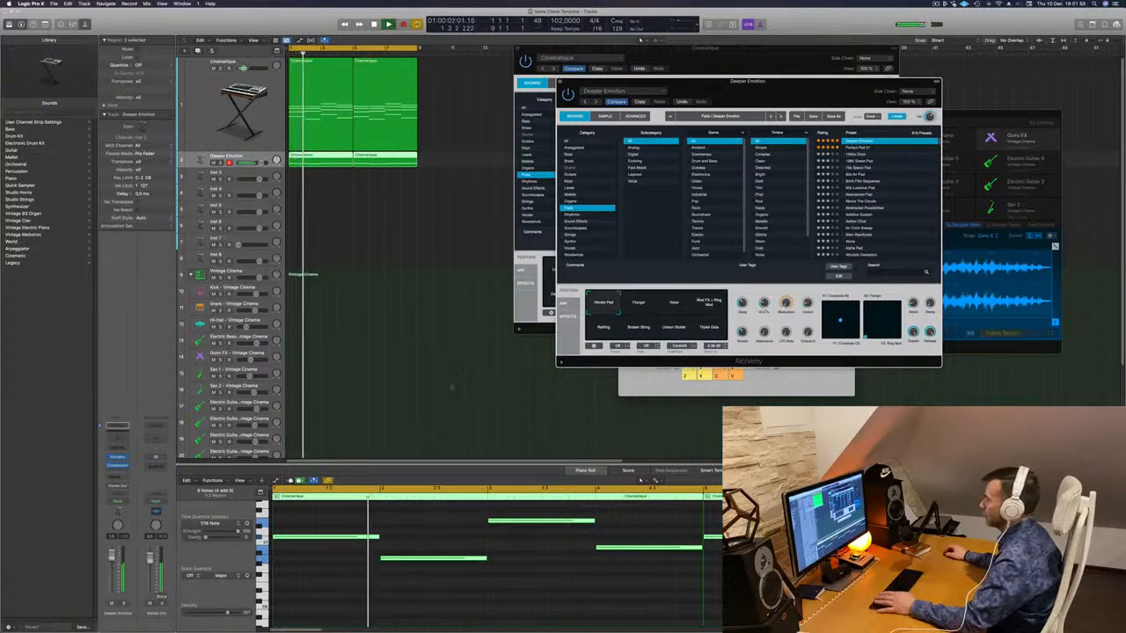
- Close both the Deeper Emotion and Cinematique Alchemy windows
left_click(111, 558)
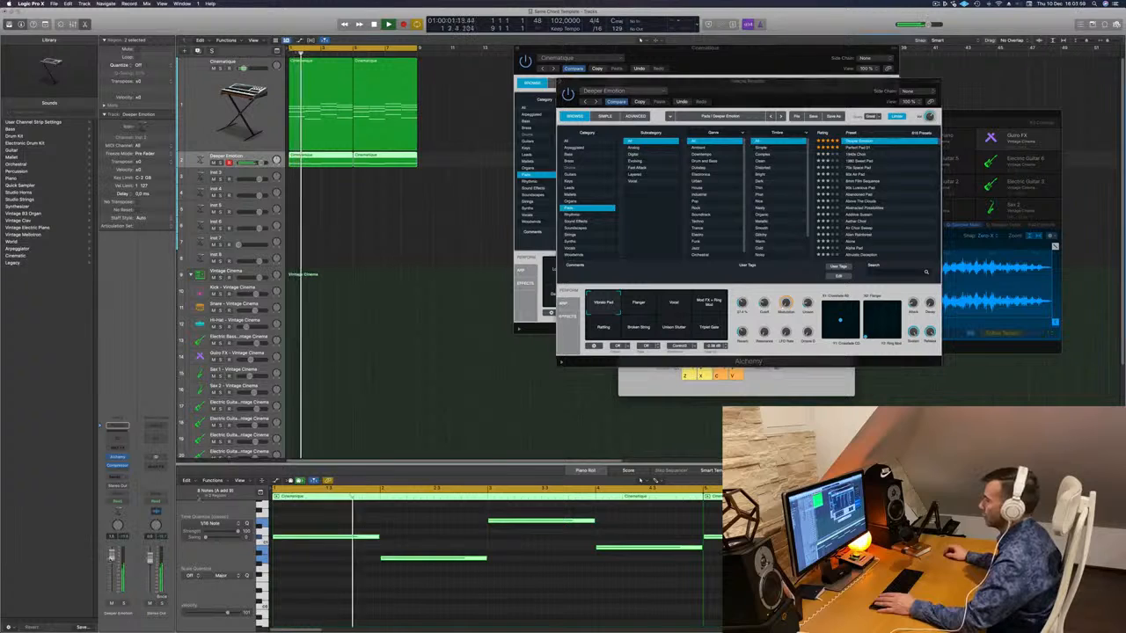
left_click(558, 81)
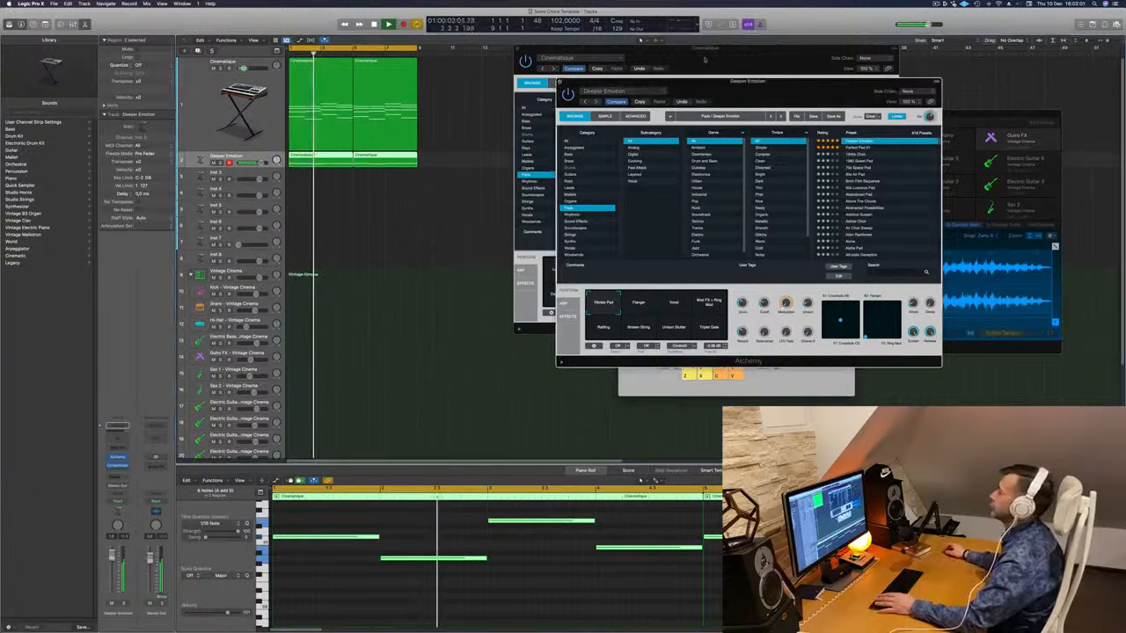
left_click(560, 81)
left_click_drag(524, 50, 483, 64)
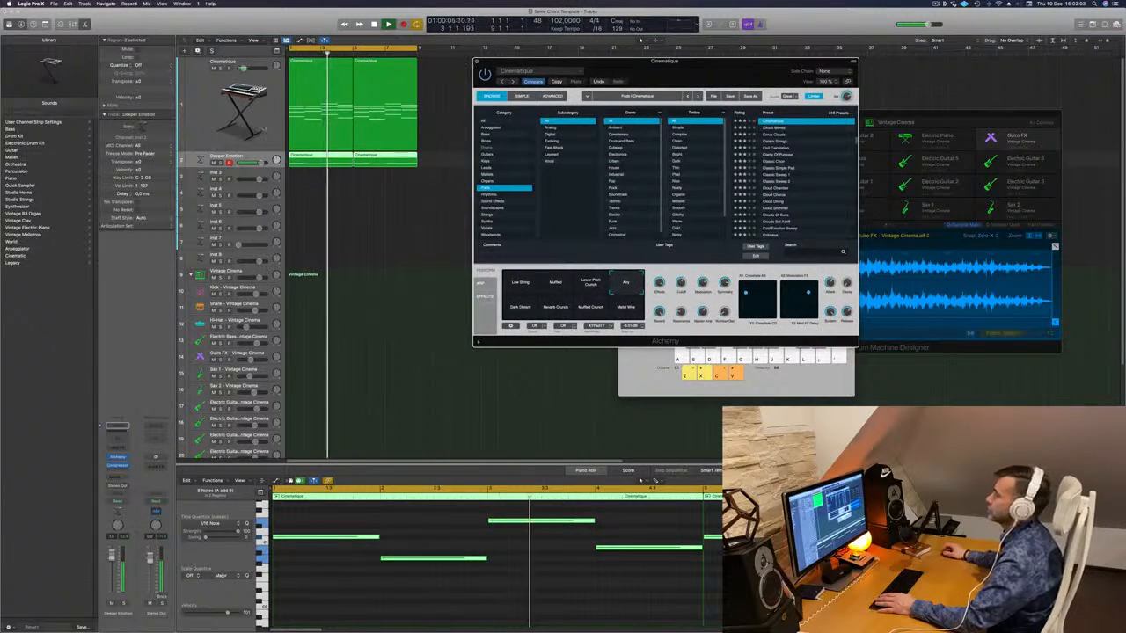
left_click(476, 63)
- Add a track below the piano with Cmd+D, copy the Cinematique regions to it, and load Orchestral Strings Cellos
left_click(195, 106)
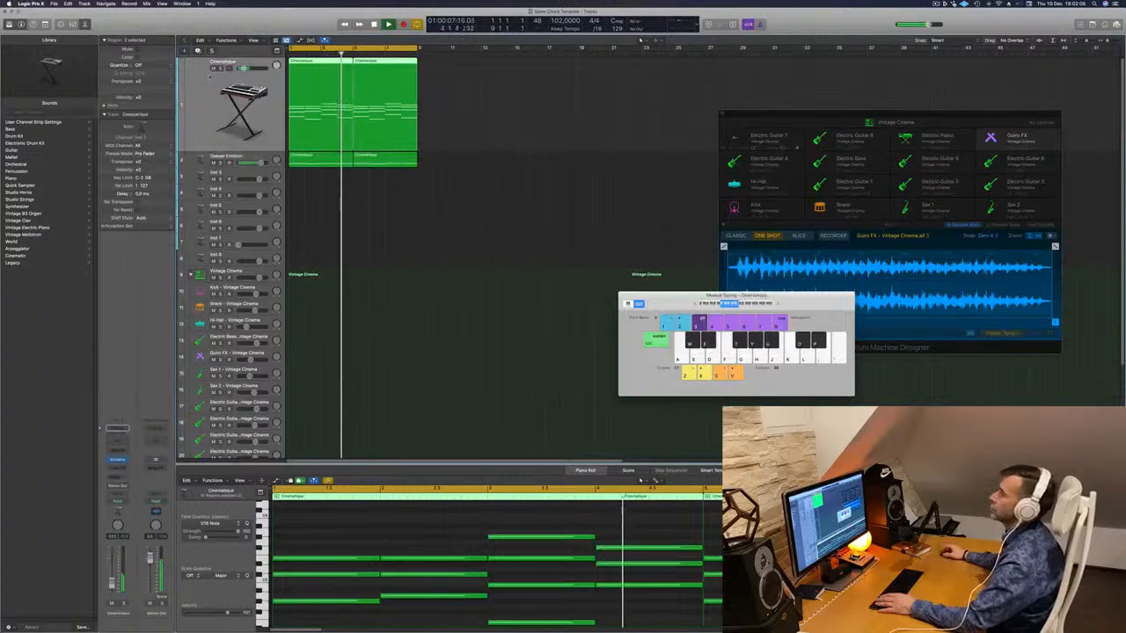
key("super+d")
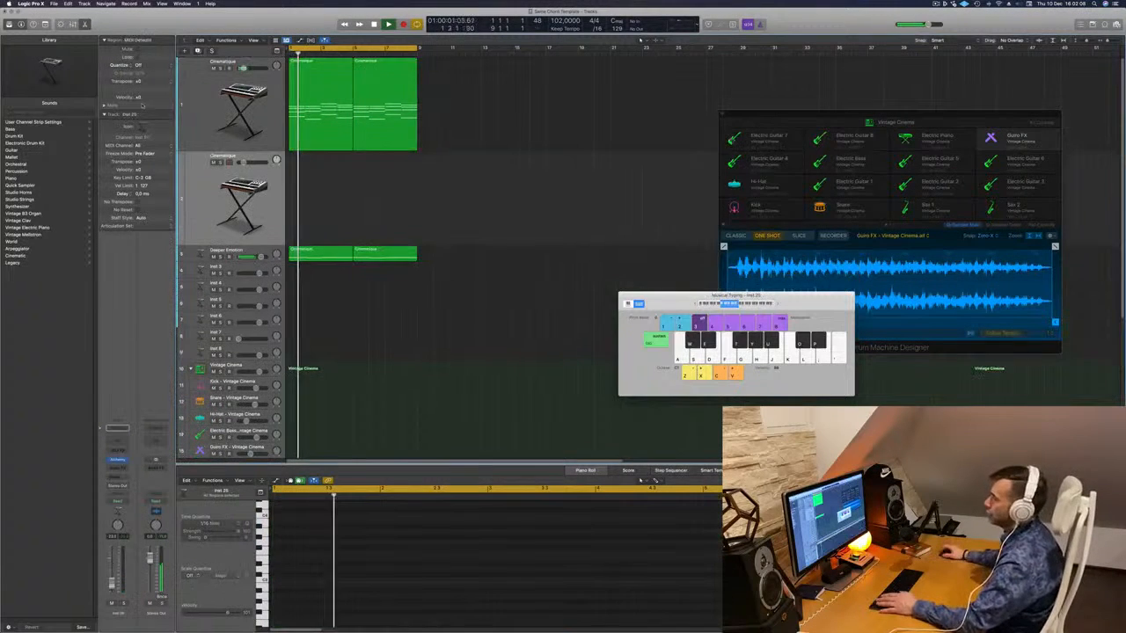
left_click_drag(332, 85, 319, 170)
key("space")
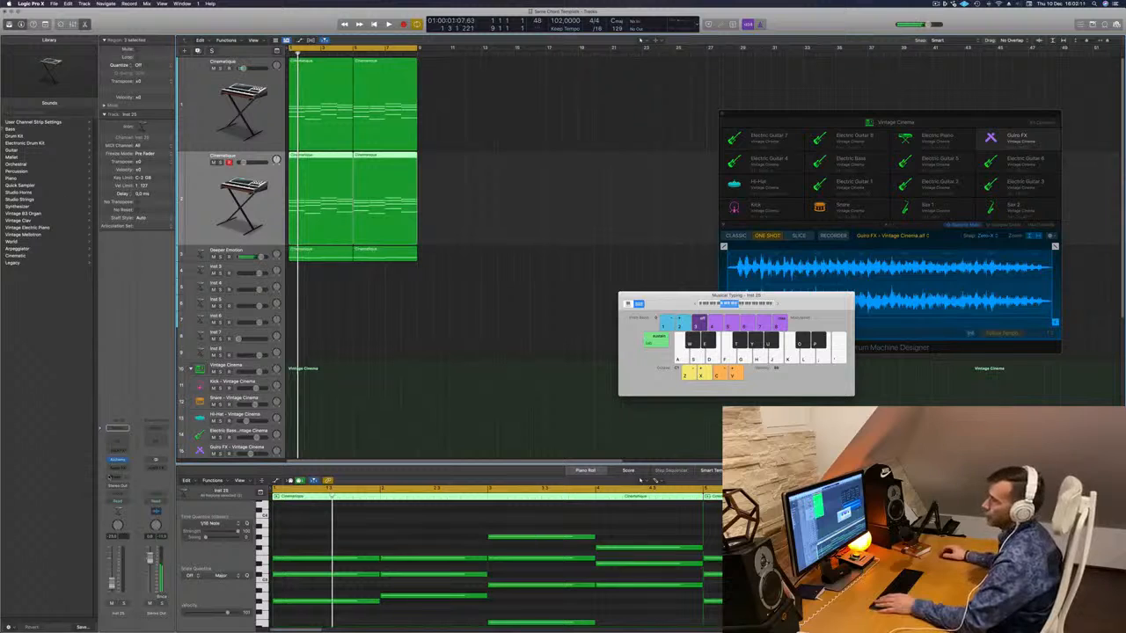
left_click(14, 255)
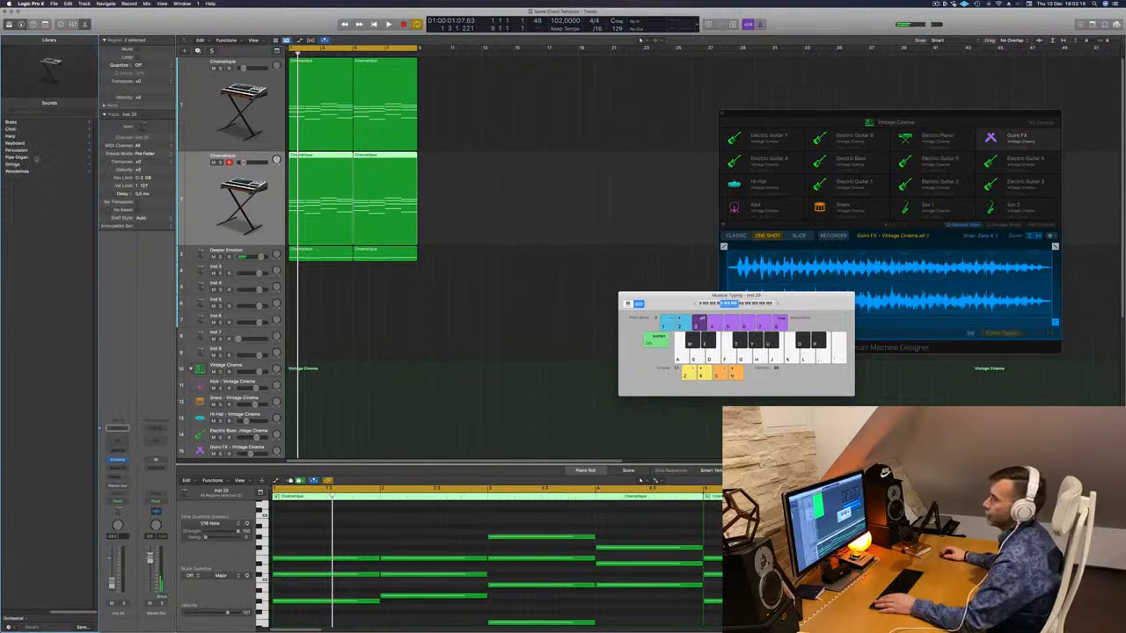
left_click(13, 165)
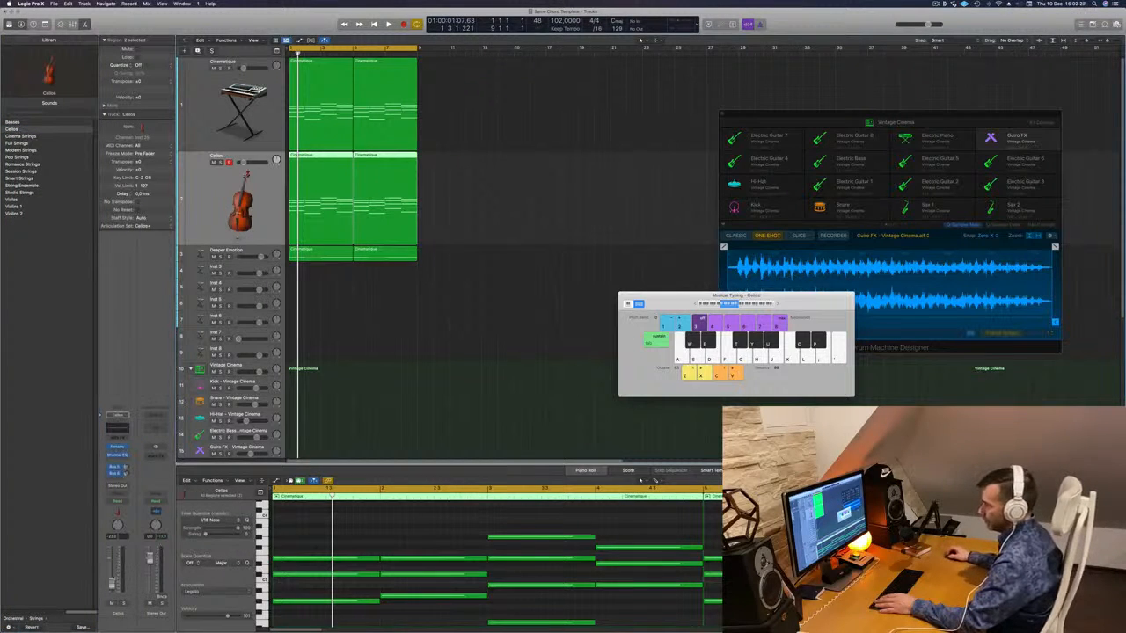
key("space")
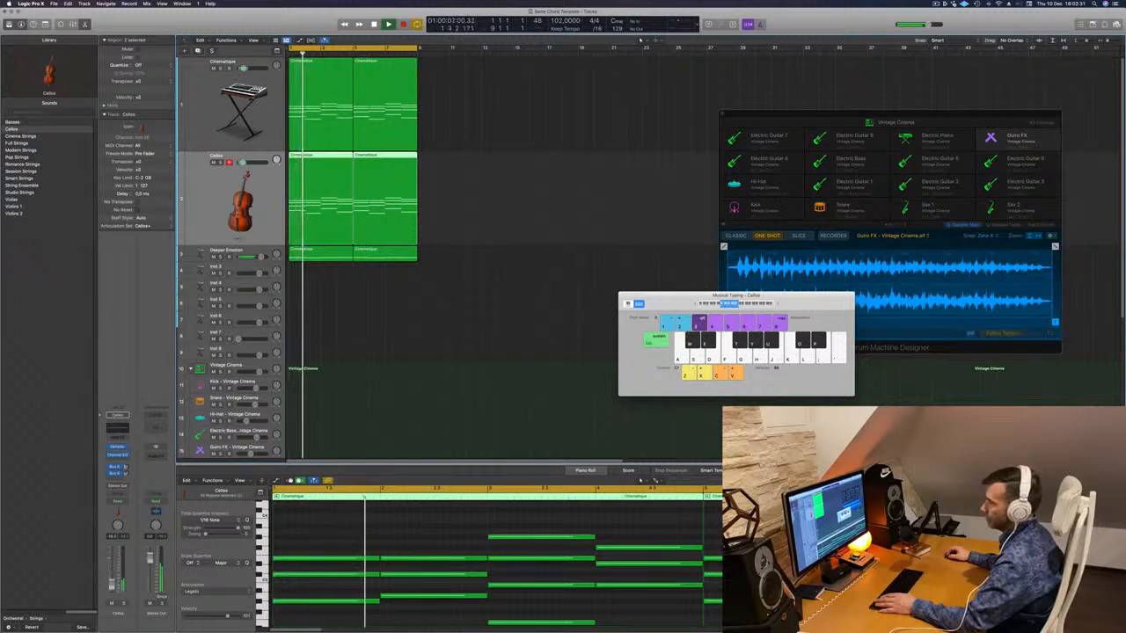
key("space")
left_click(360, 537)
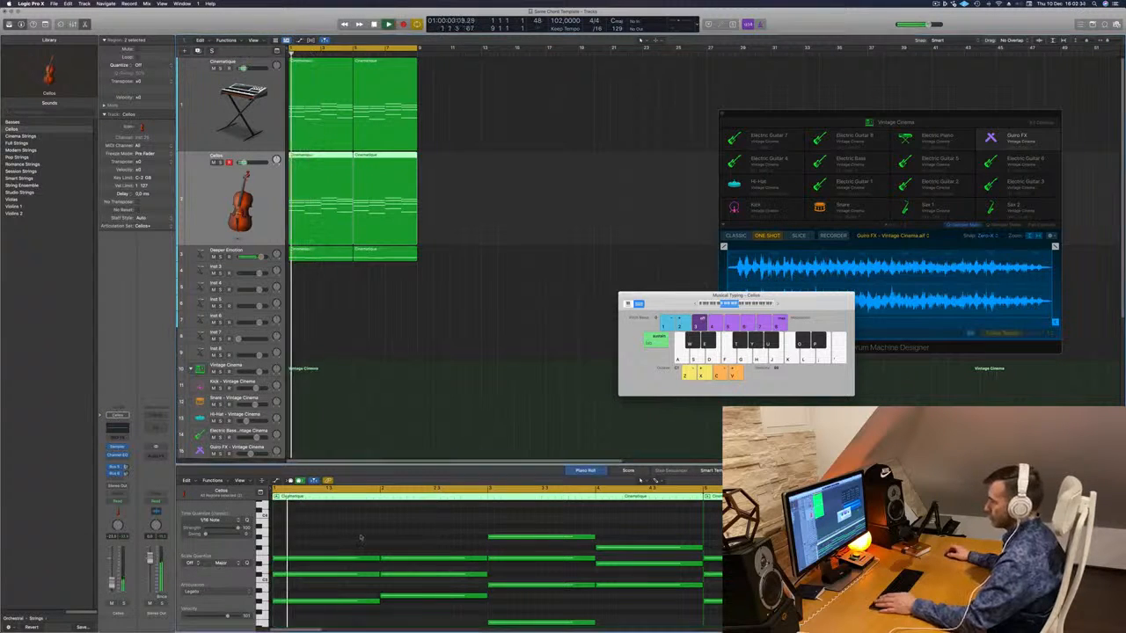
key("space")
key("space")
key("super+a")
key("shift+alt+Up")
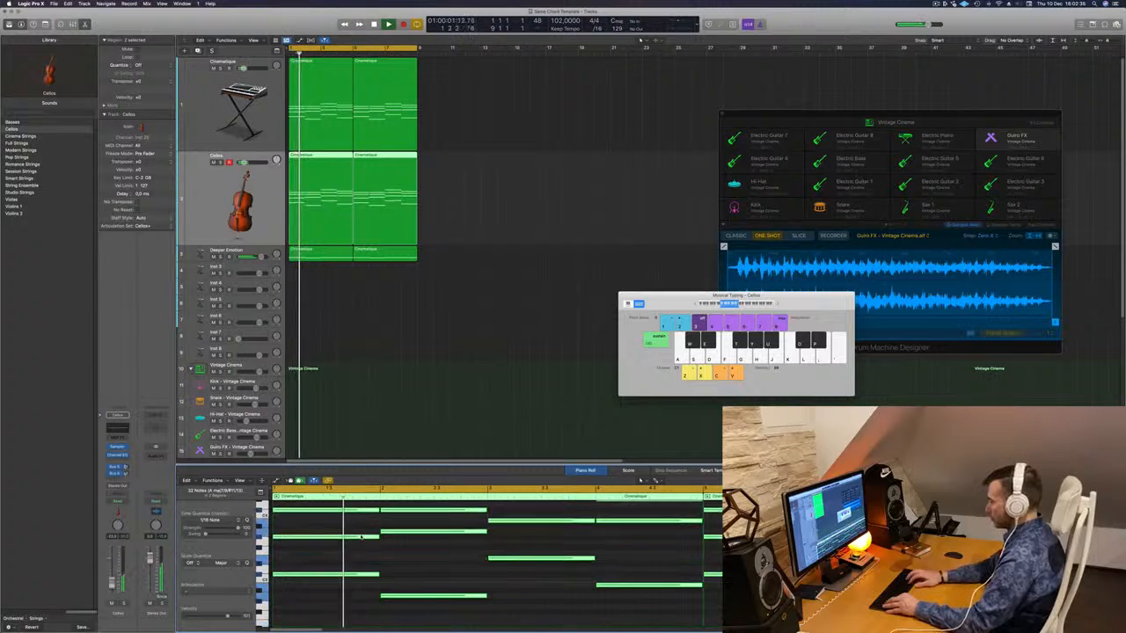
key("space")
key("space")
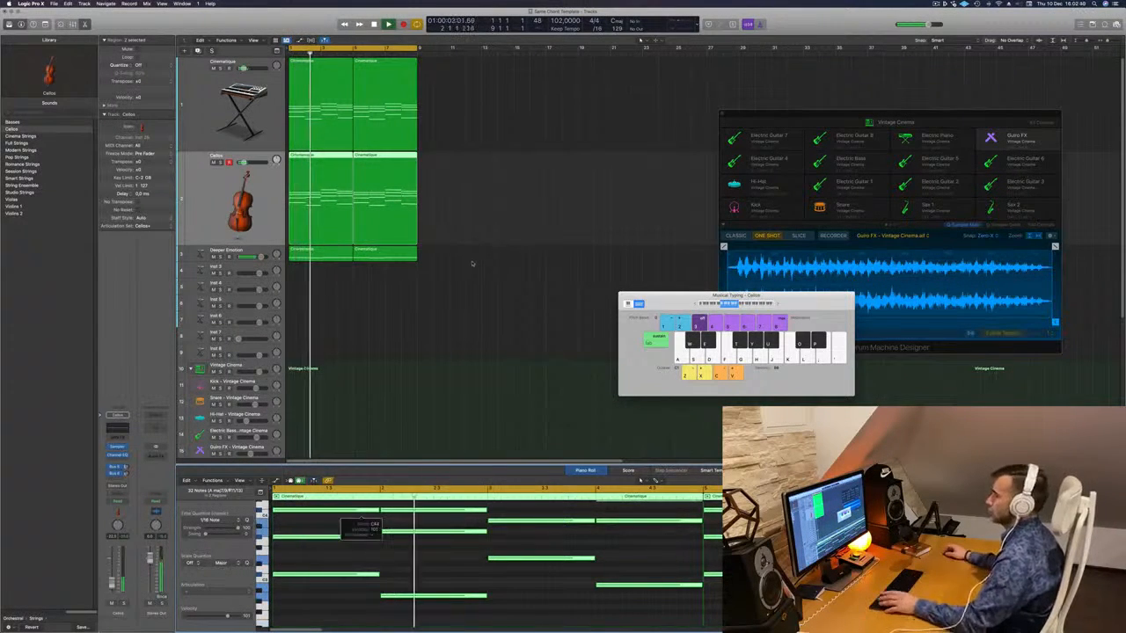
key("space")
key("space")
key("shift+alt+Down")
key("space")
key("space")
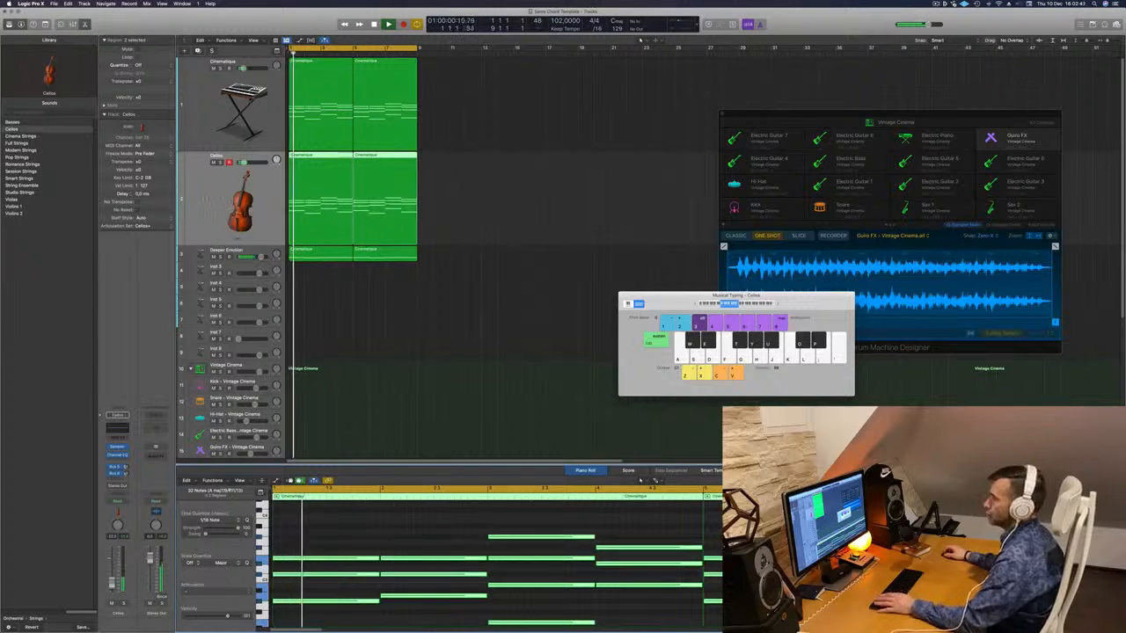
key("space")
key("space")
key("space")
key("space")
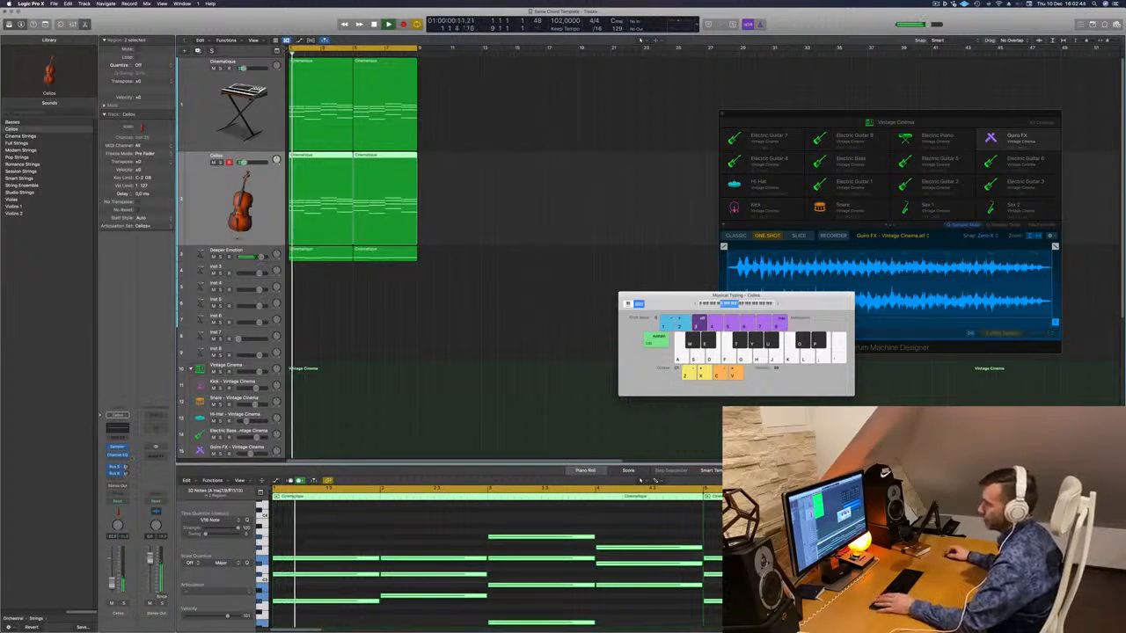
- Route a Cellos send to Bus 6 and play the cycle
left_click(112, 480)
mouse_move(117, 489)
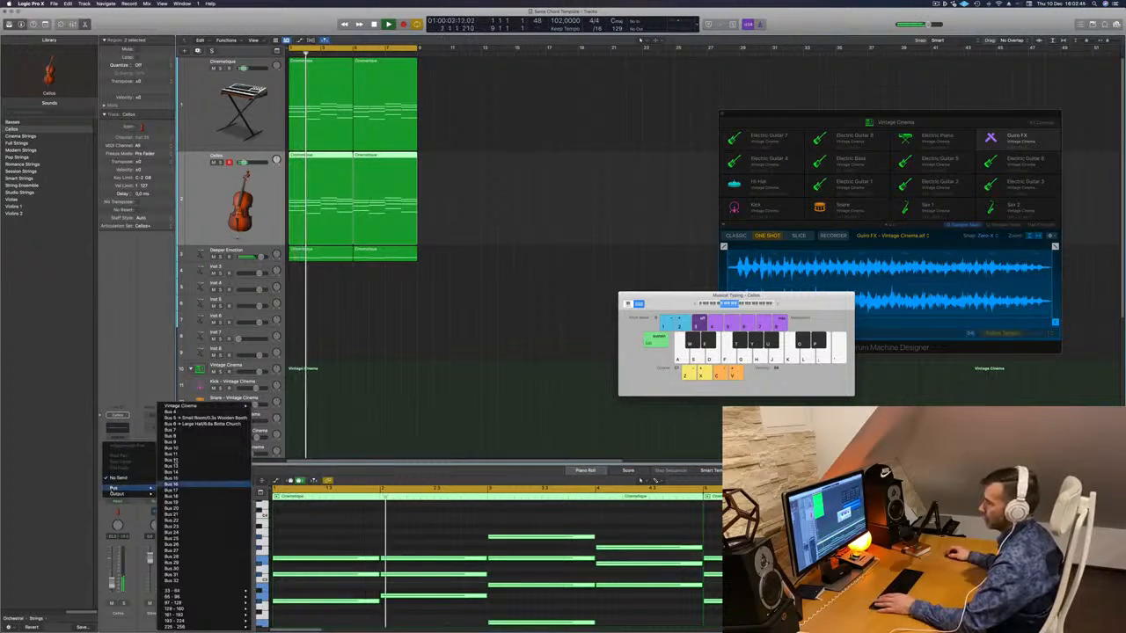
left_click(189, 424)
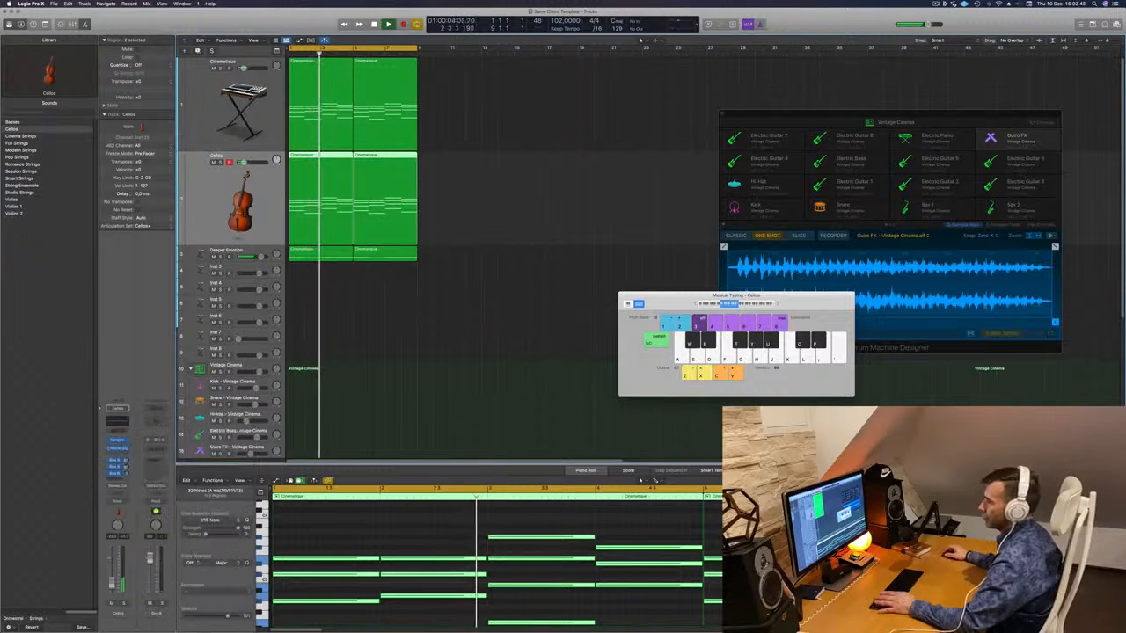
key("space")
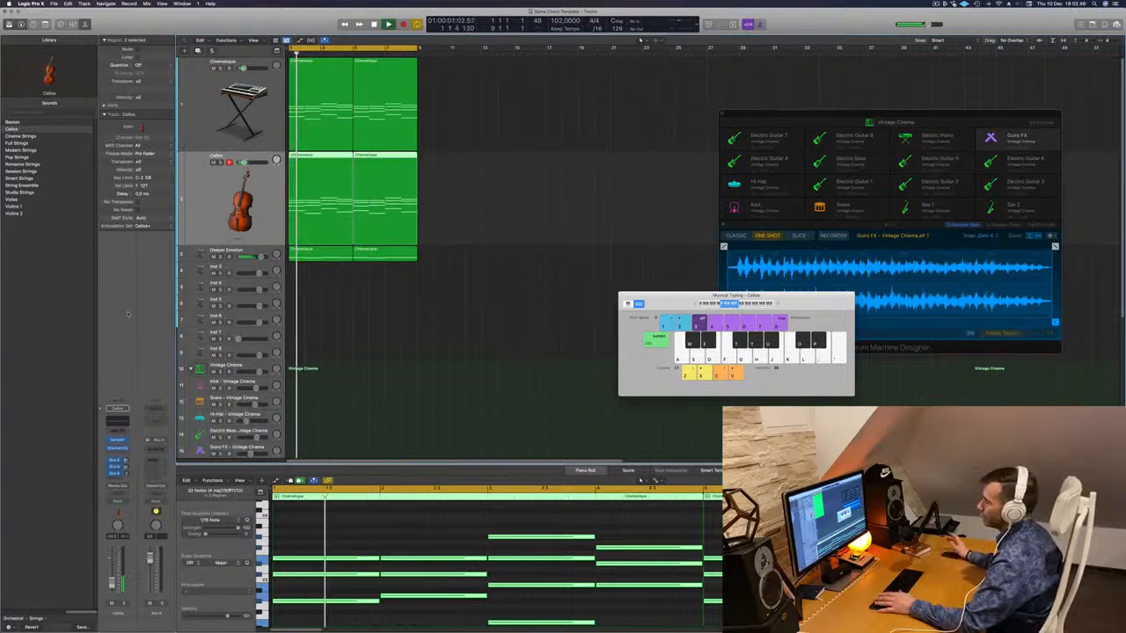
key("space")
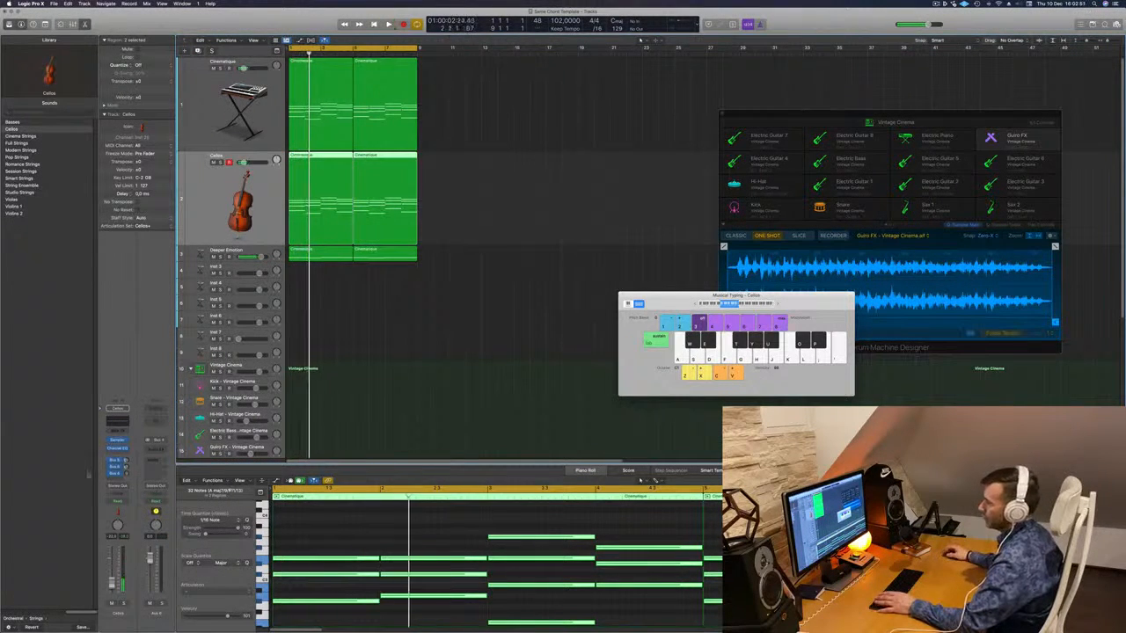
key("space")
- Set the second send level to about -17.6 and open the aux's Audio FX list
left_click(126, 460)
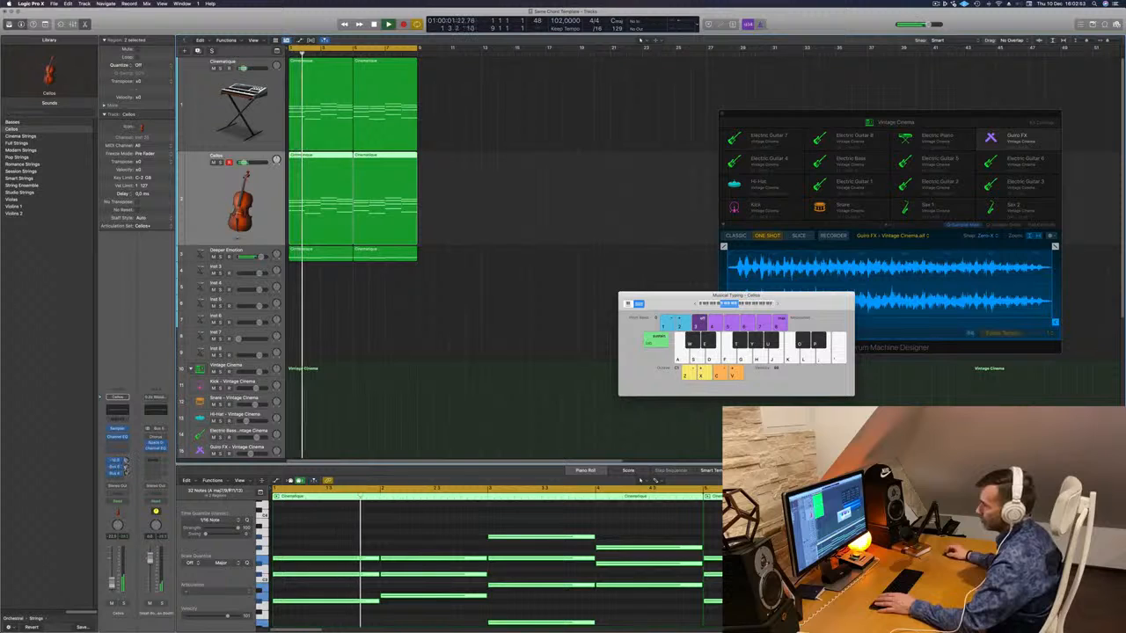
left_click_drag(126, 467, 128, 475)
left_click(127, 474)
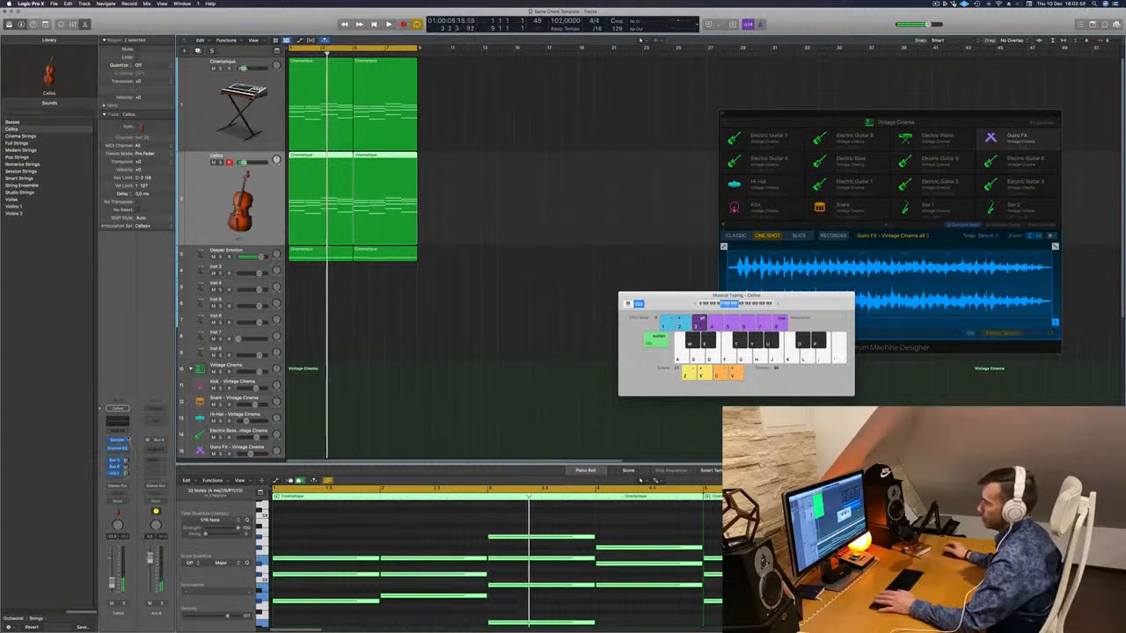
key("space")
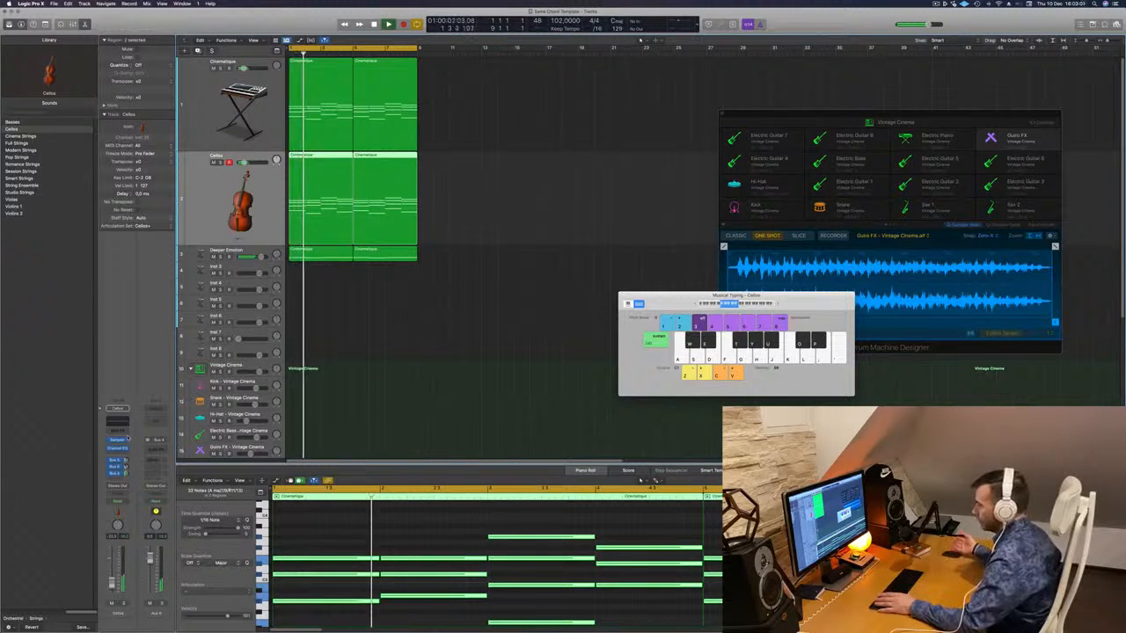
key("space")
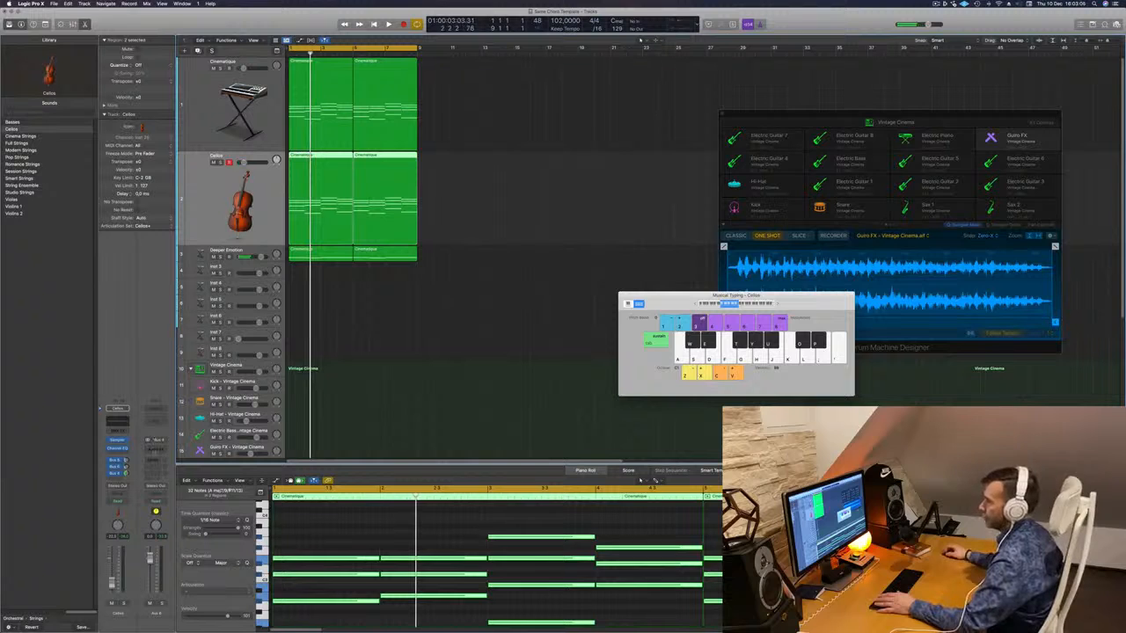
left_click(159, 450)
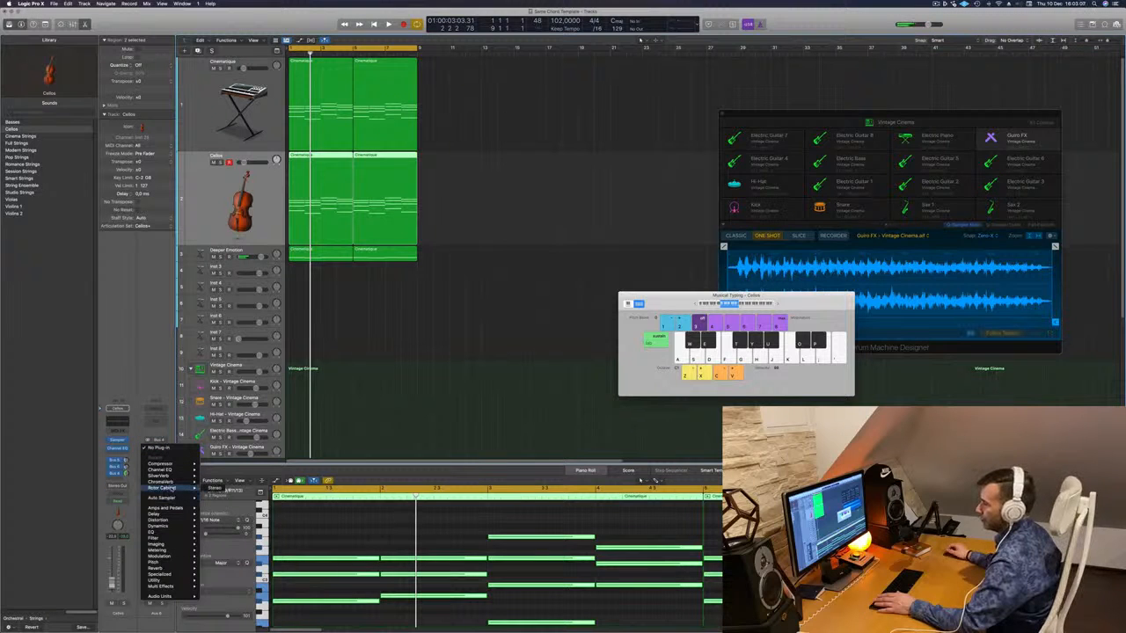
- Insert a stereo ChromaVerb on the Cellos aux and show its Ambiences presets
mouse_move(176, 476)
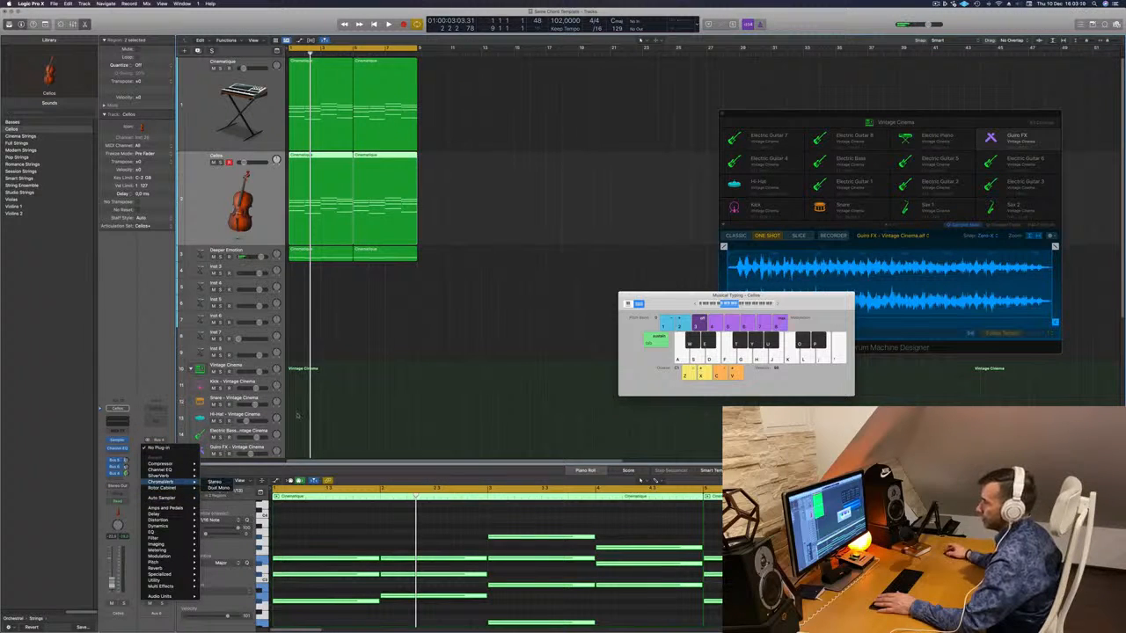
left_click(215, 482)
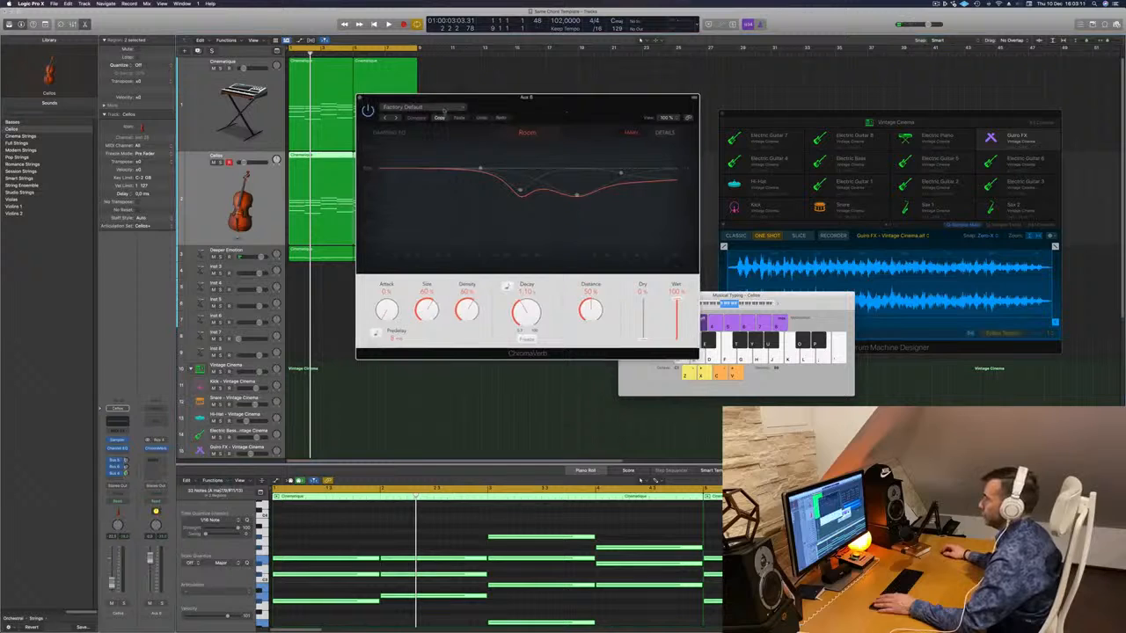
left_click(442, 110)
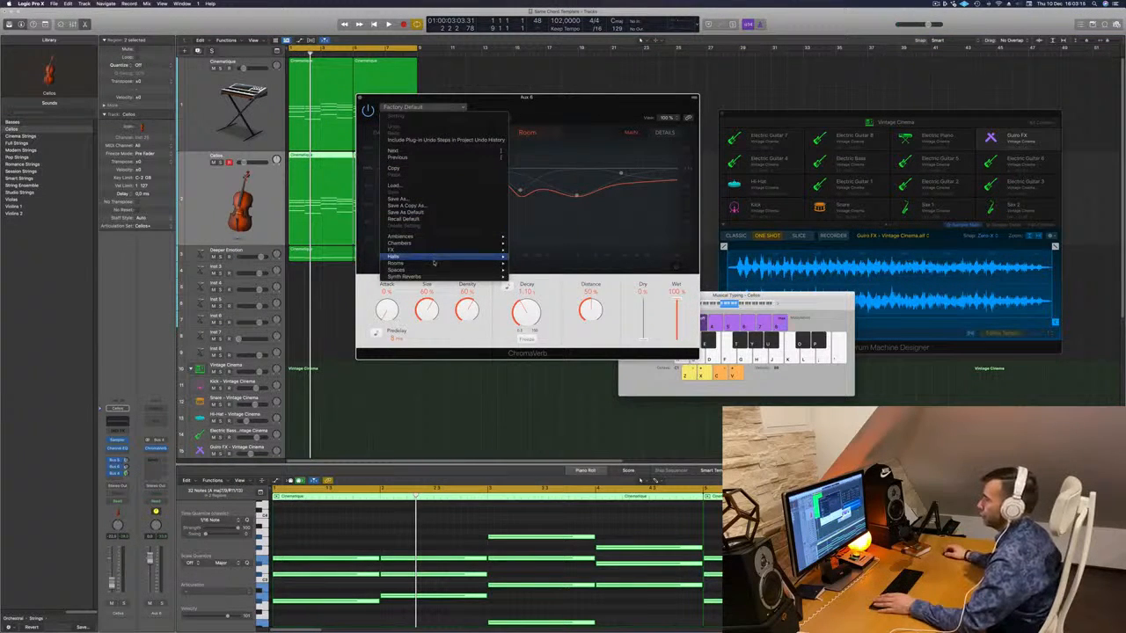
mouse_move(434, 264)
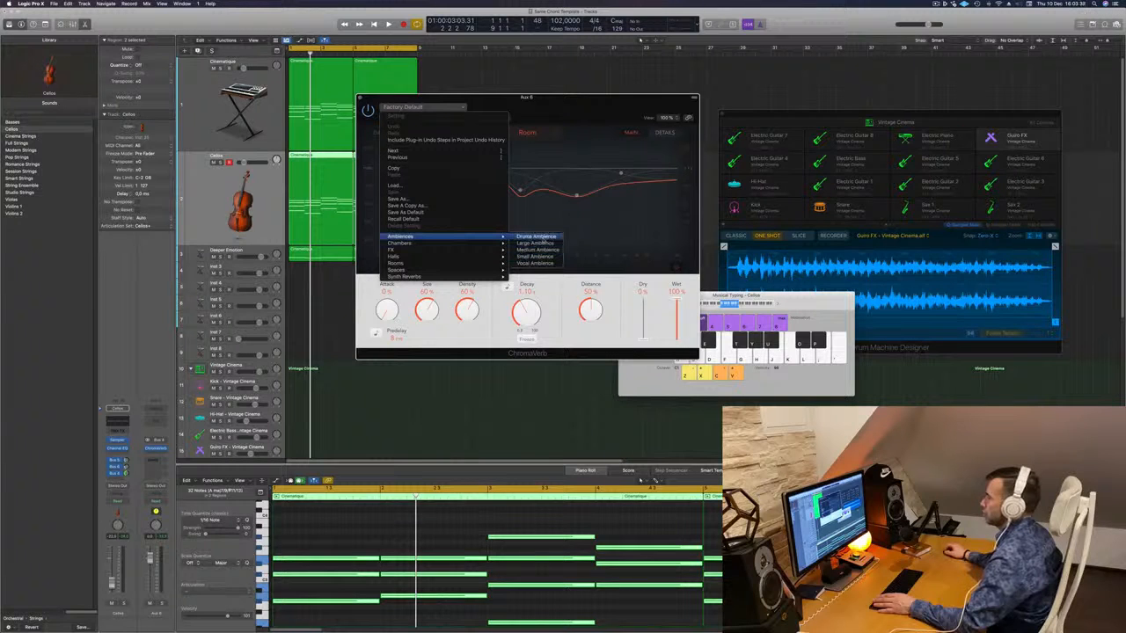
- Load the Large Ambience reverb preset, nudge the Cellos send, and flatten the damping EQ
left_click(535, 244)
key("space")
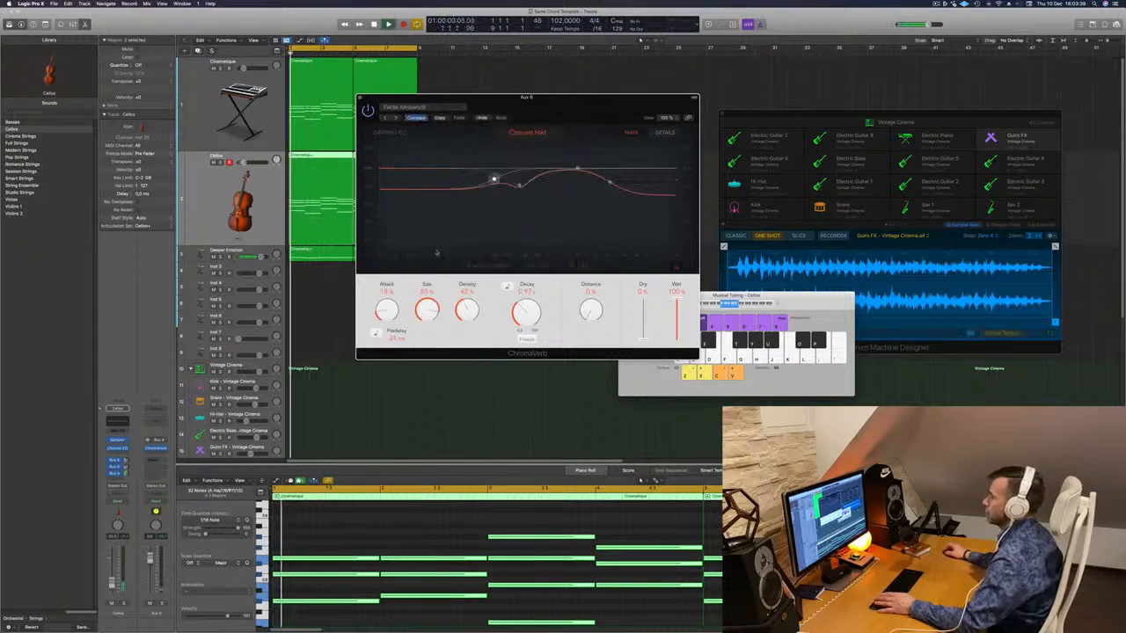
left_click_drag(545, 100, 623, 100)
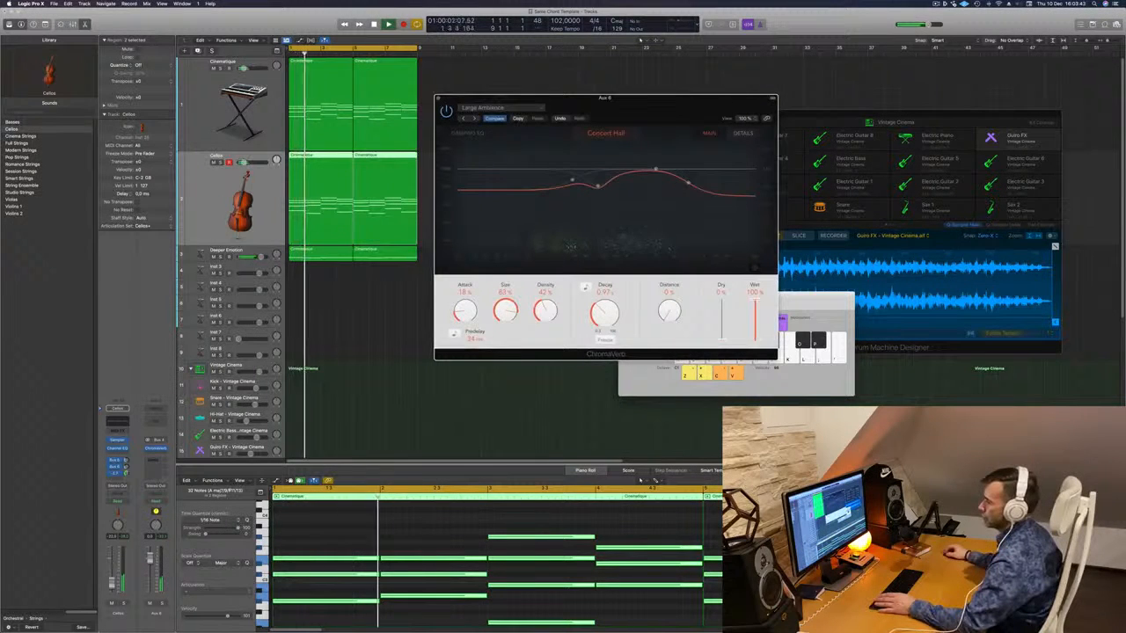
left_click_drag(125, 473, 124, 472)
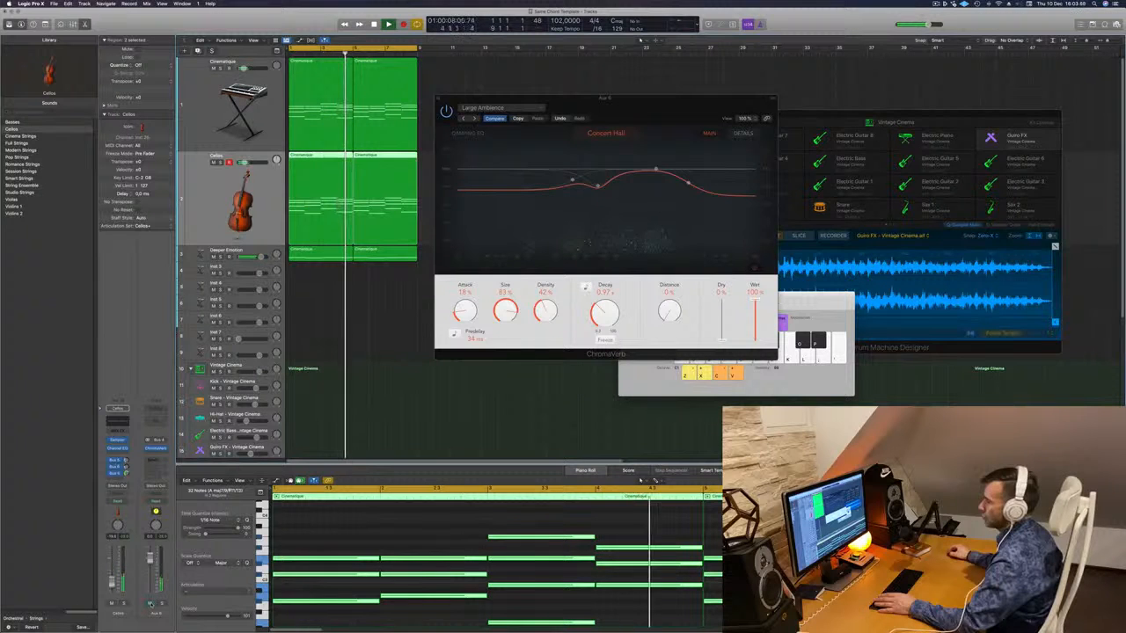
left_click_drag(722, 97, 679, 97)
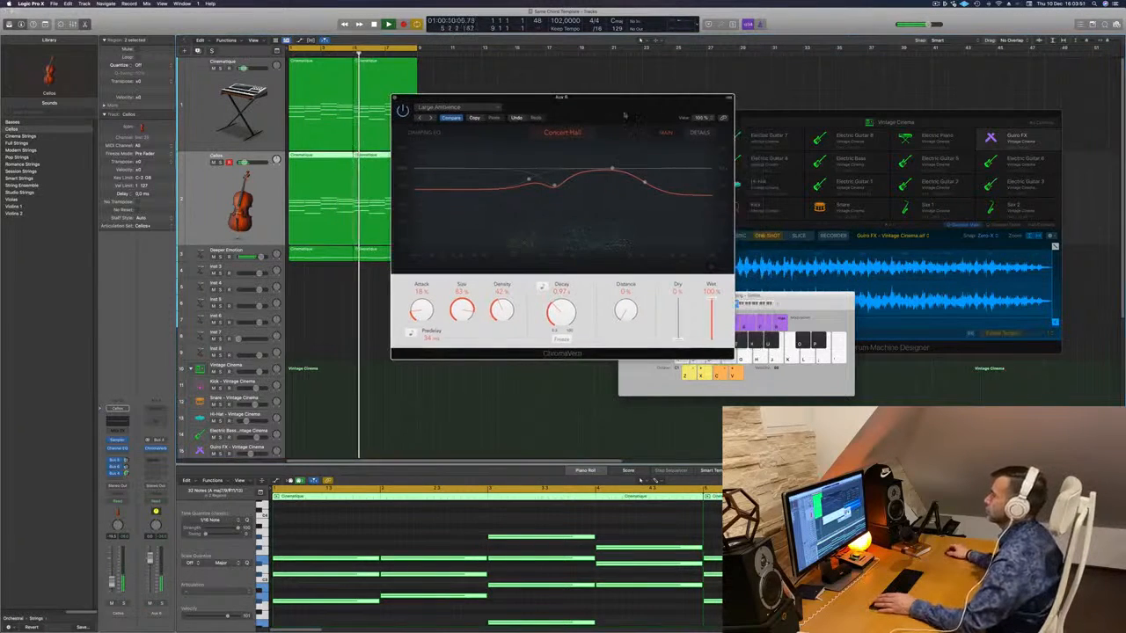
left_click_drag(645, 180, 631, 167)
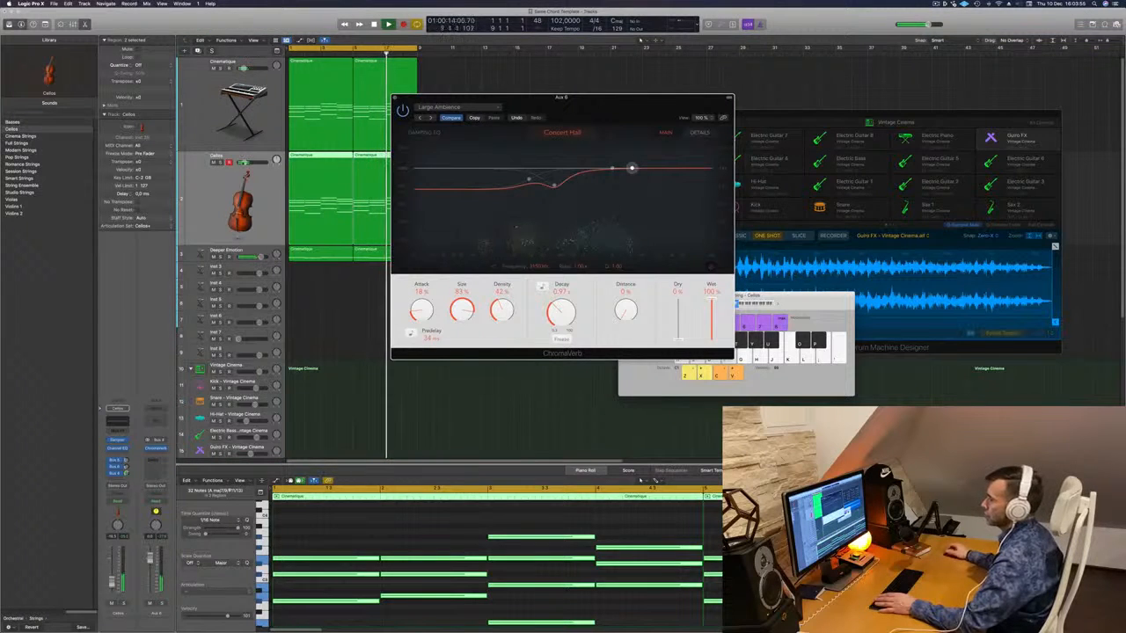
- Close ChromaVerb and create a second Cellos track holding a copy of the Cinematique region
left_click(205, 196)
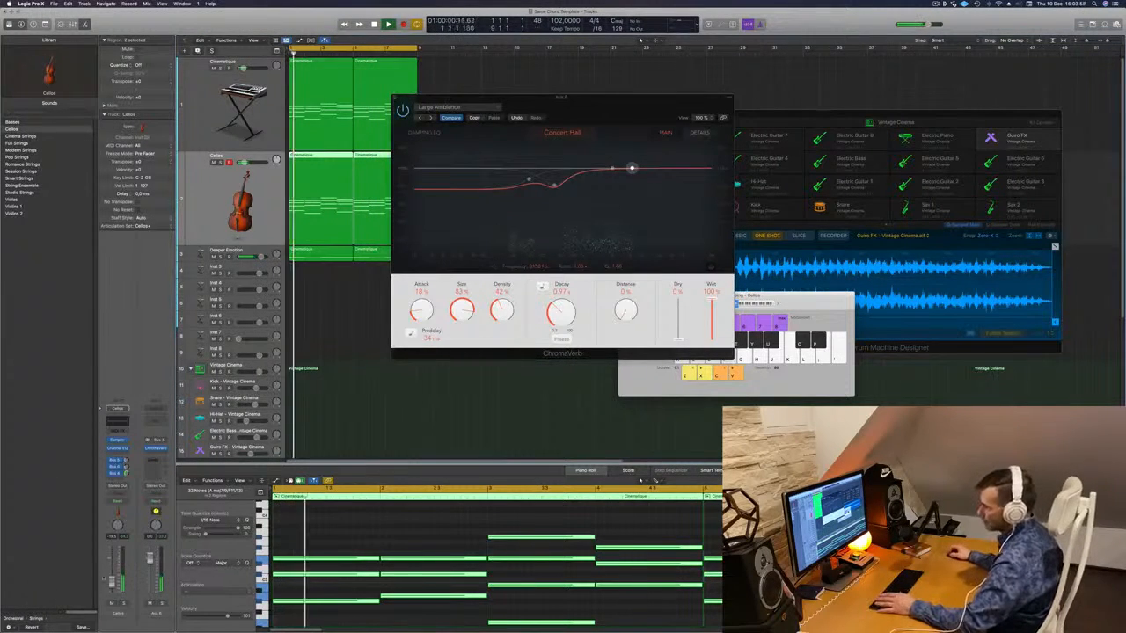
left_click(213, 162)
left_click(213, 162)
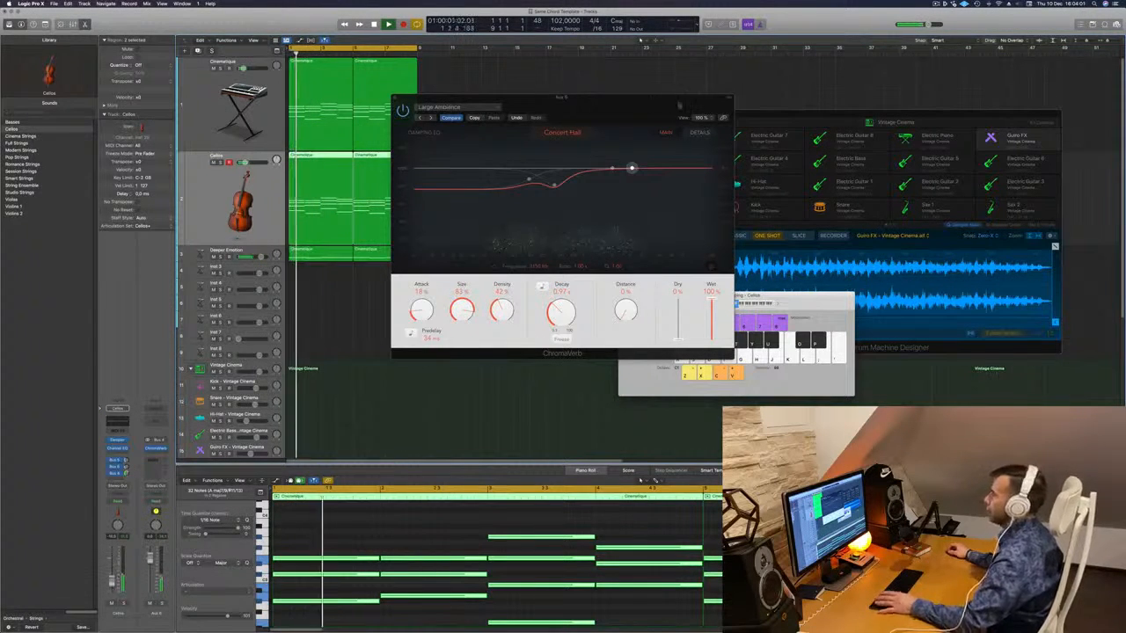
left_click_drag(563, 97, 508, 107)
key("super+w")
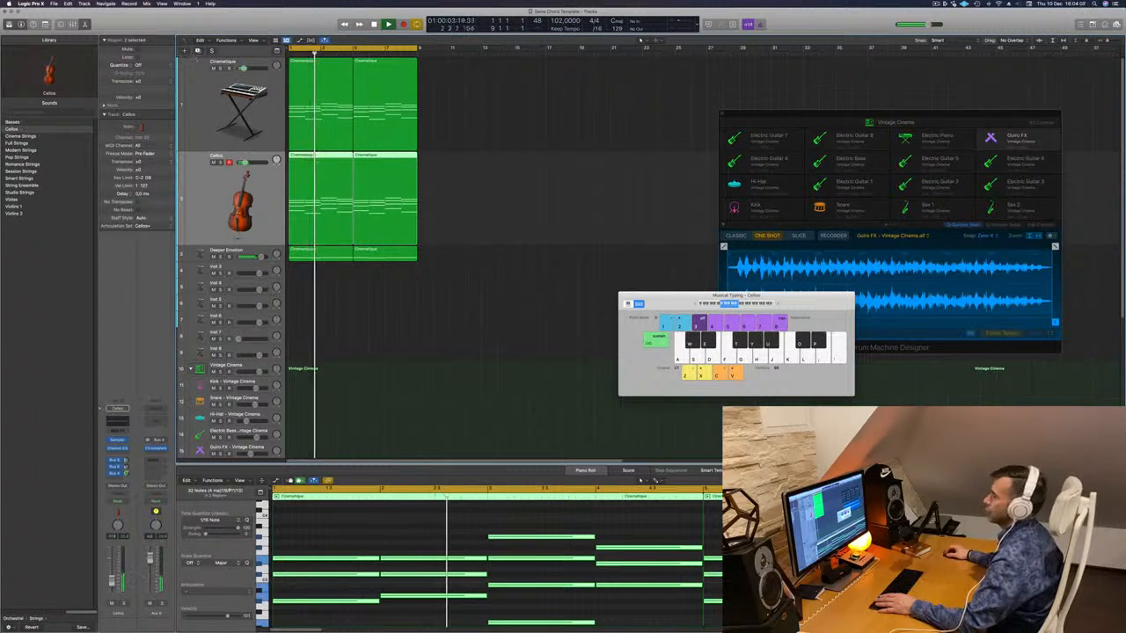
key("super+d")
left_click_drag(316, 193, 317, 290)
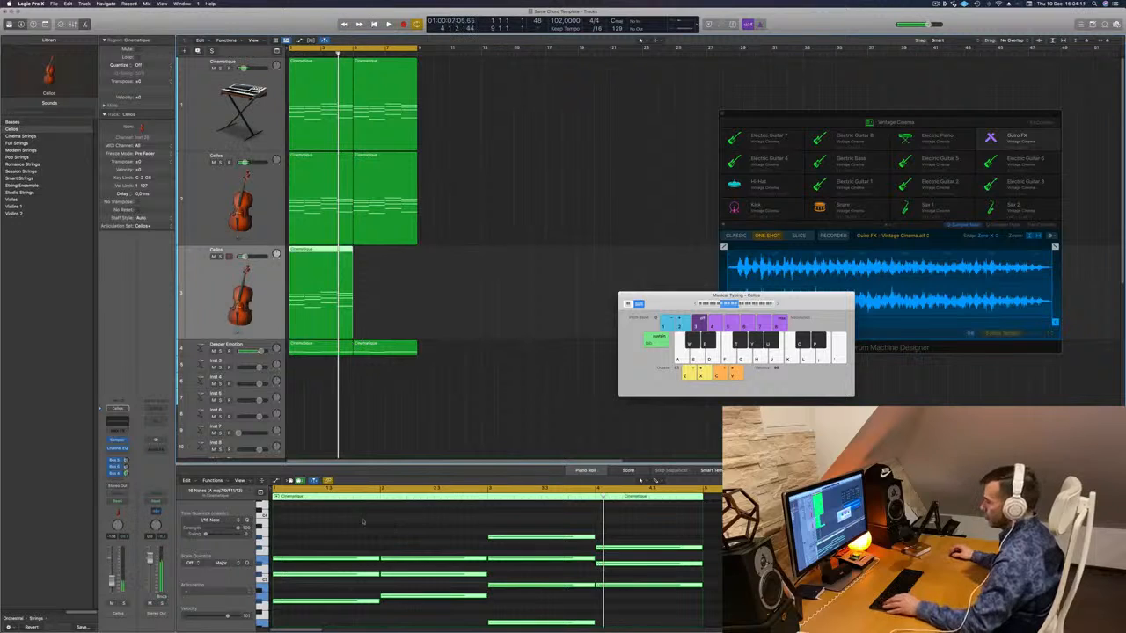
- Transpose the copied notes upward and delete the lower chord notes in bars 1–4
left_click_drag(377, 557, 417, 525)
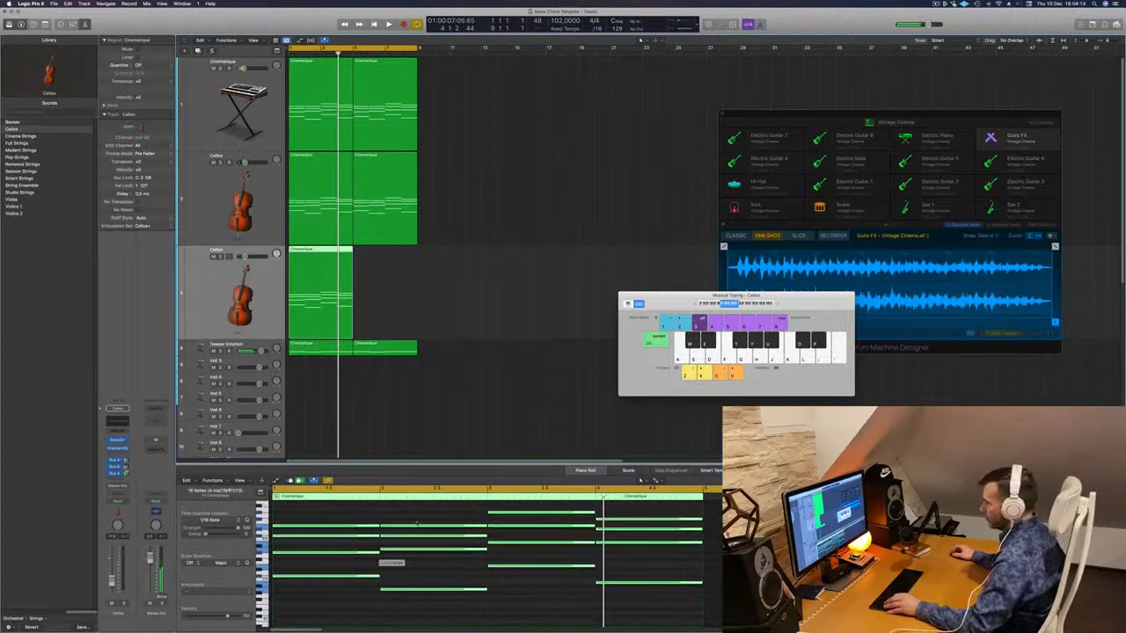
left_click_drag(321, 533, 450, 600)
key("Delete")
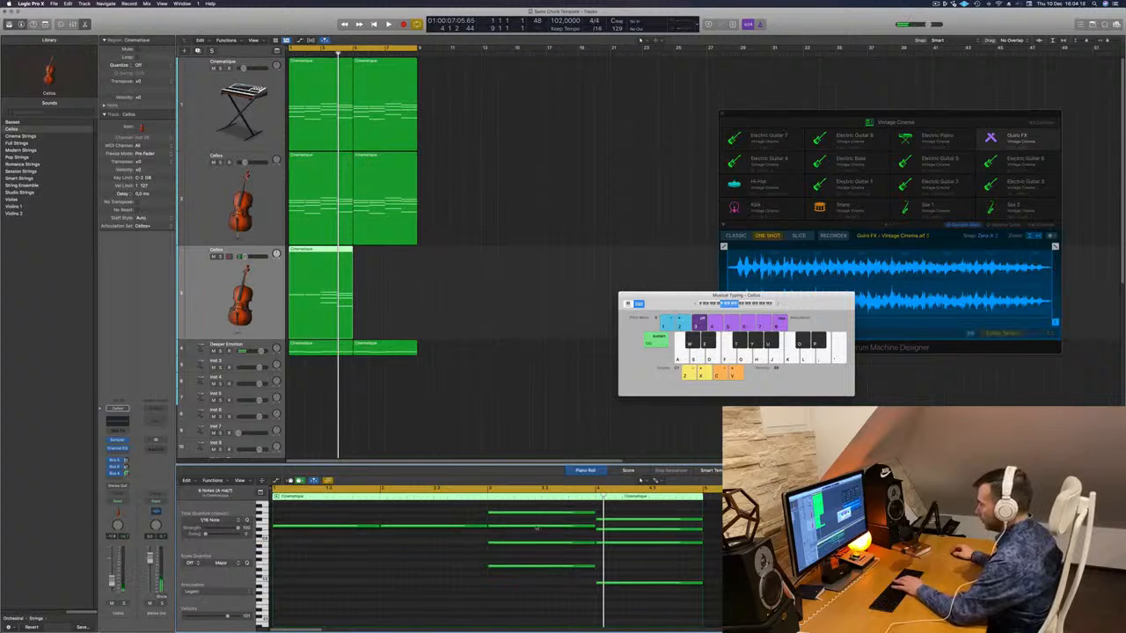
left_click_drag(531, 557, 609, 620)
key("Delete")
left_click_drag(631, 547, 631, 527)
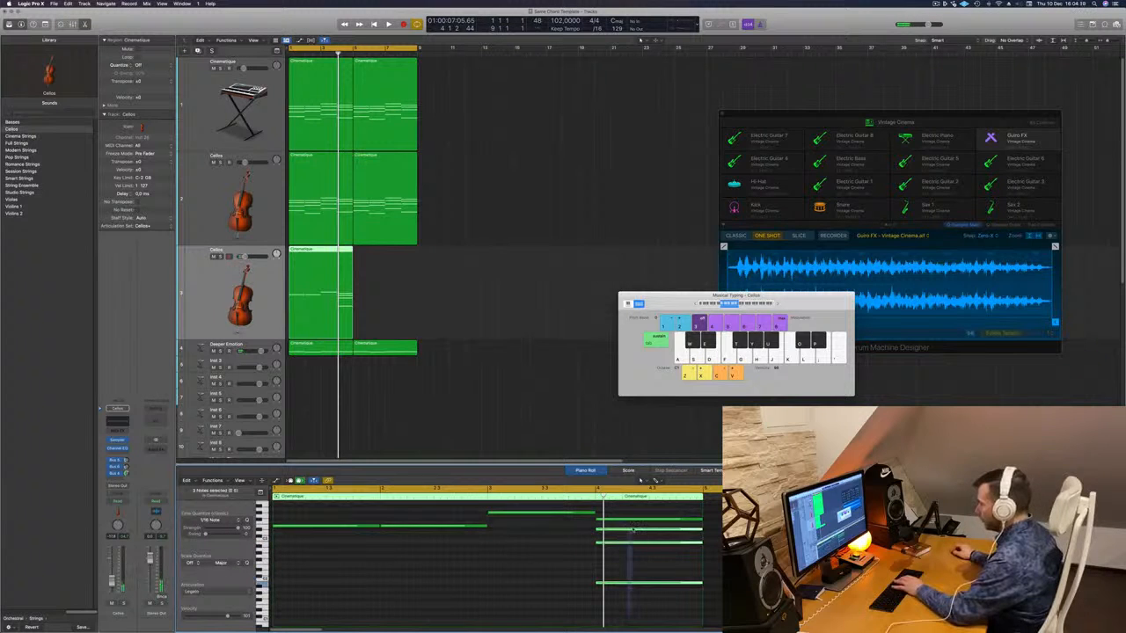
key("Delete")
scroll(521, 573, "down", 4)
scroll(521, 574, "up", 4)
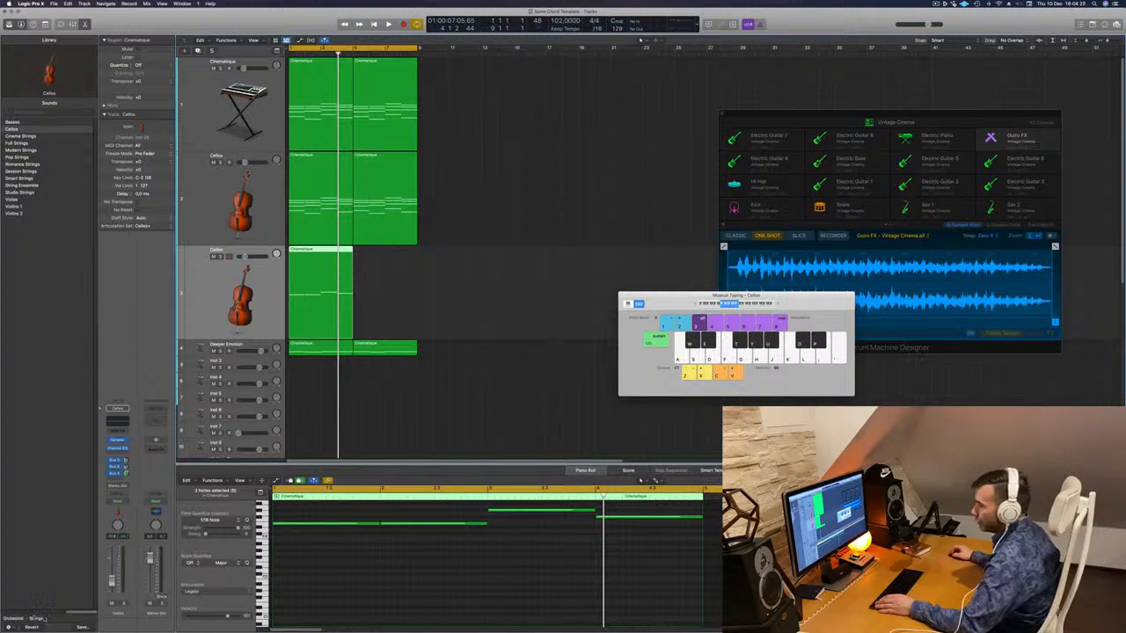
- Browse the Library to Orchestral > Brass and load French Horn Solo onto track 3
left_click(10, 619)
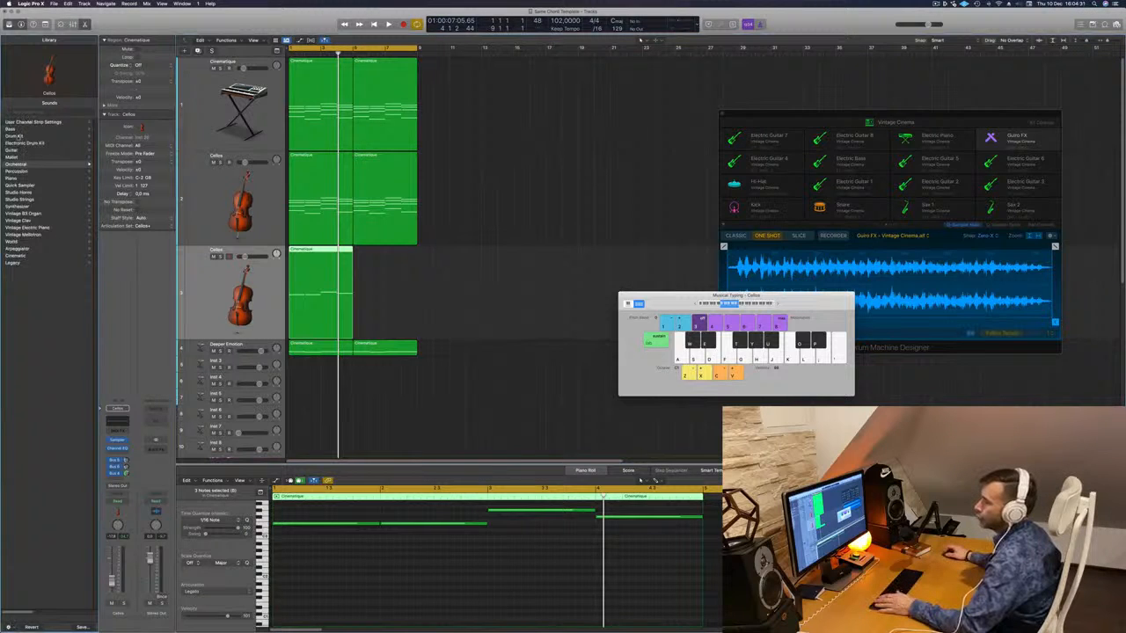
left_click(10, 129)
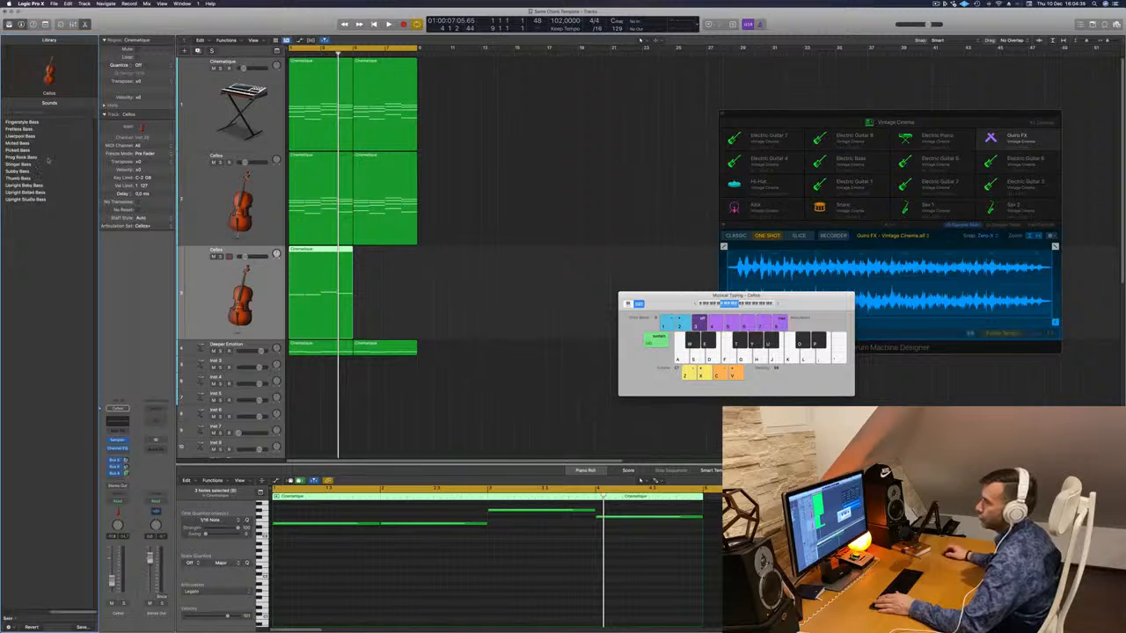
left_click(8, 619)
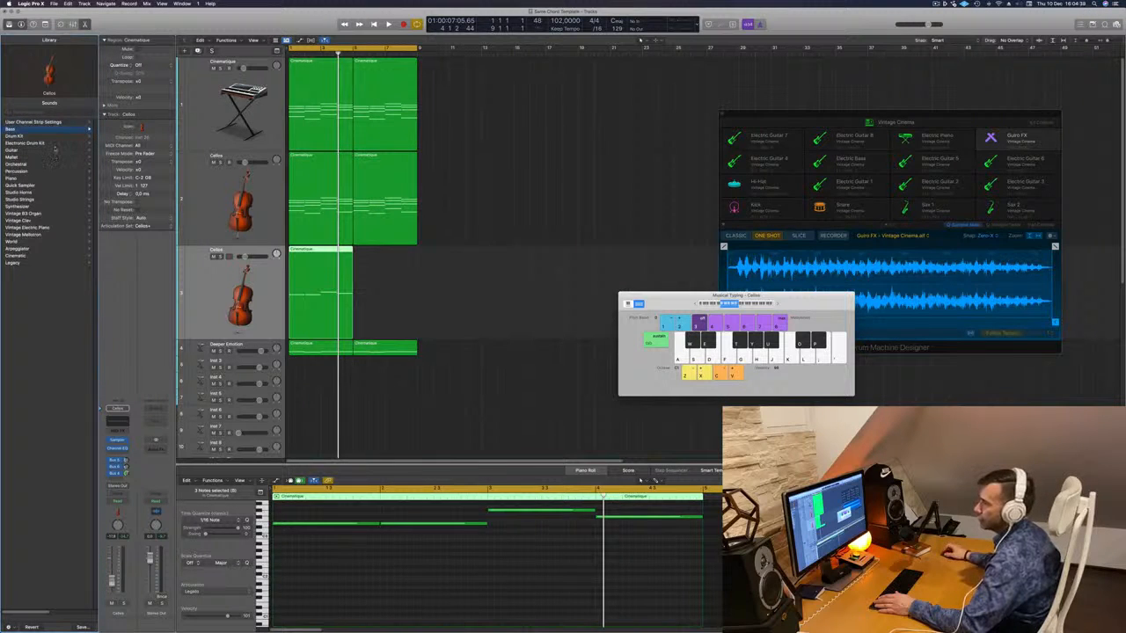
left_click(18, 196)
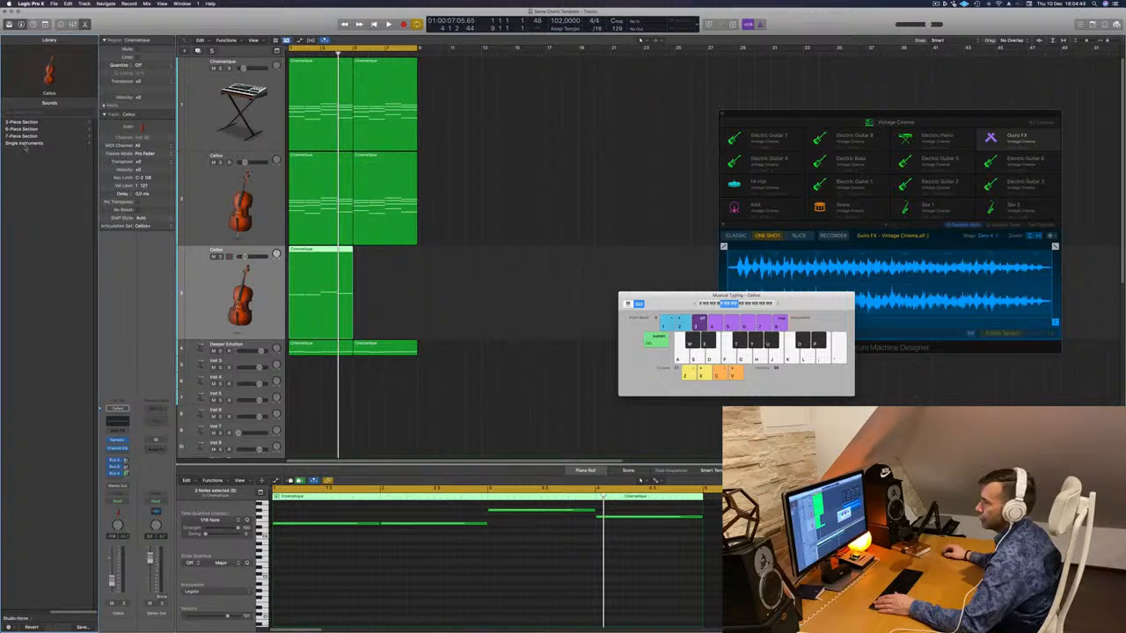
left_click(24, 144)
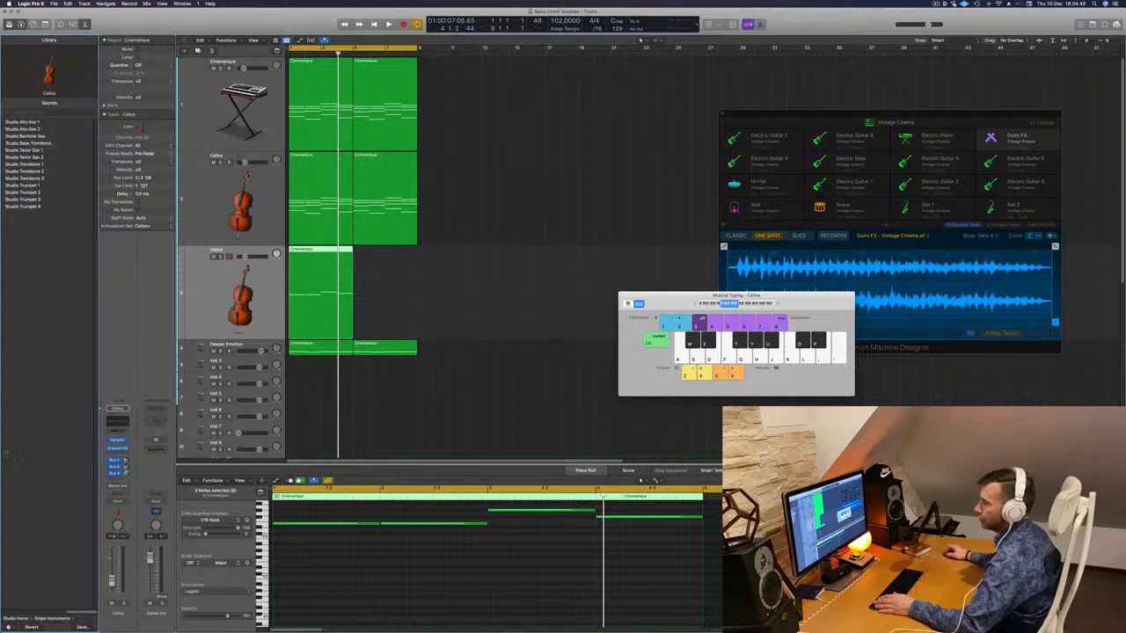
left_click(14, 620)
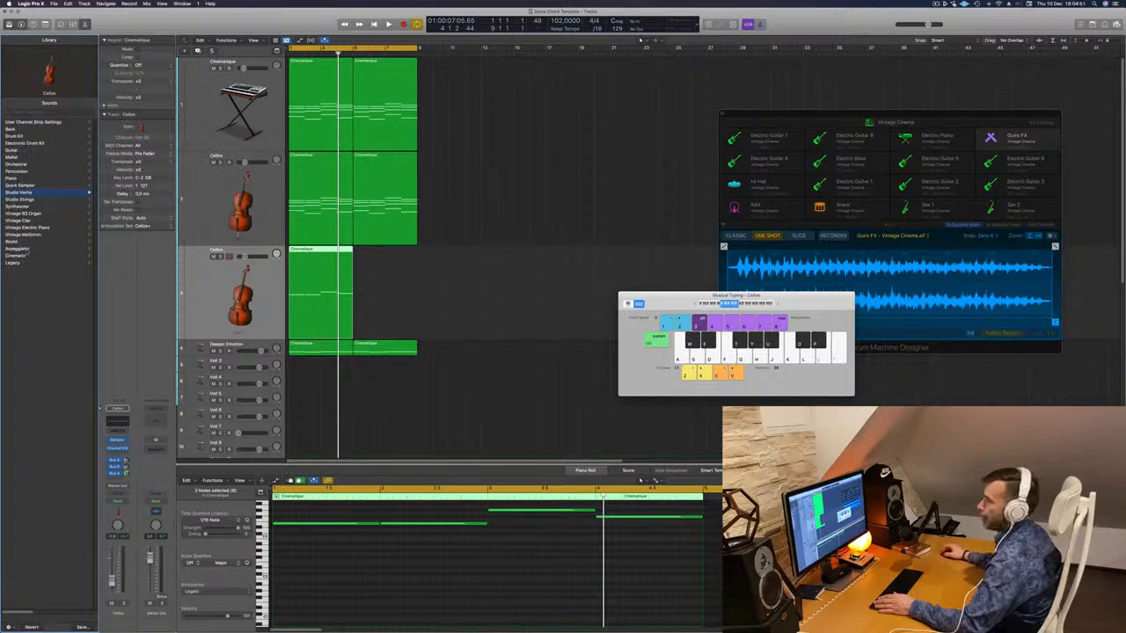
left_click(25, 164)
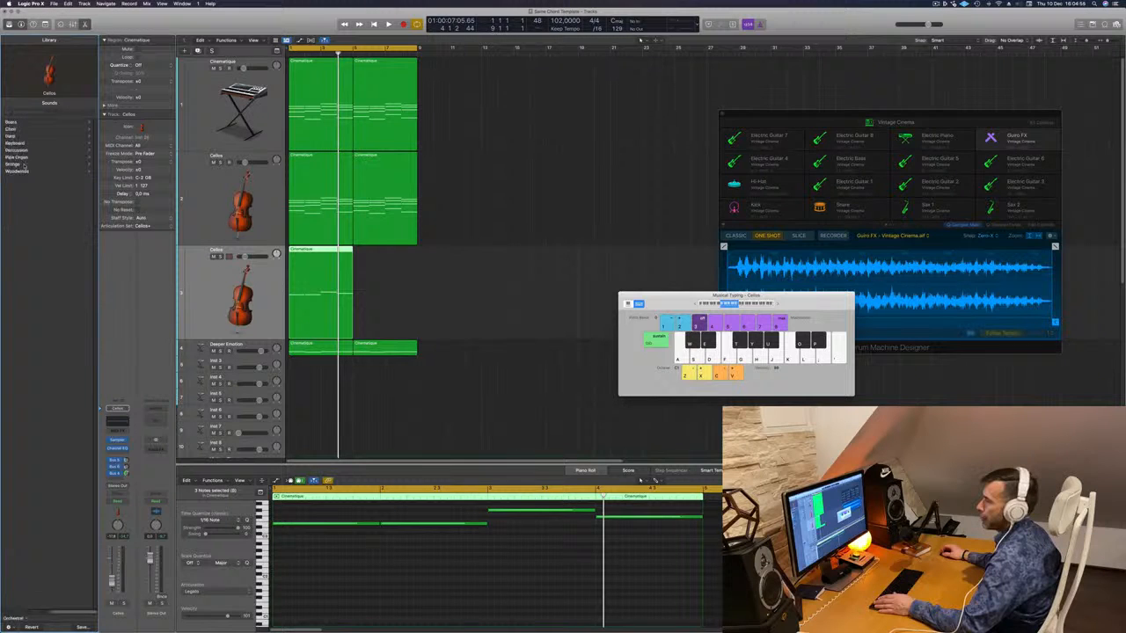
left_click(12, 122)
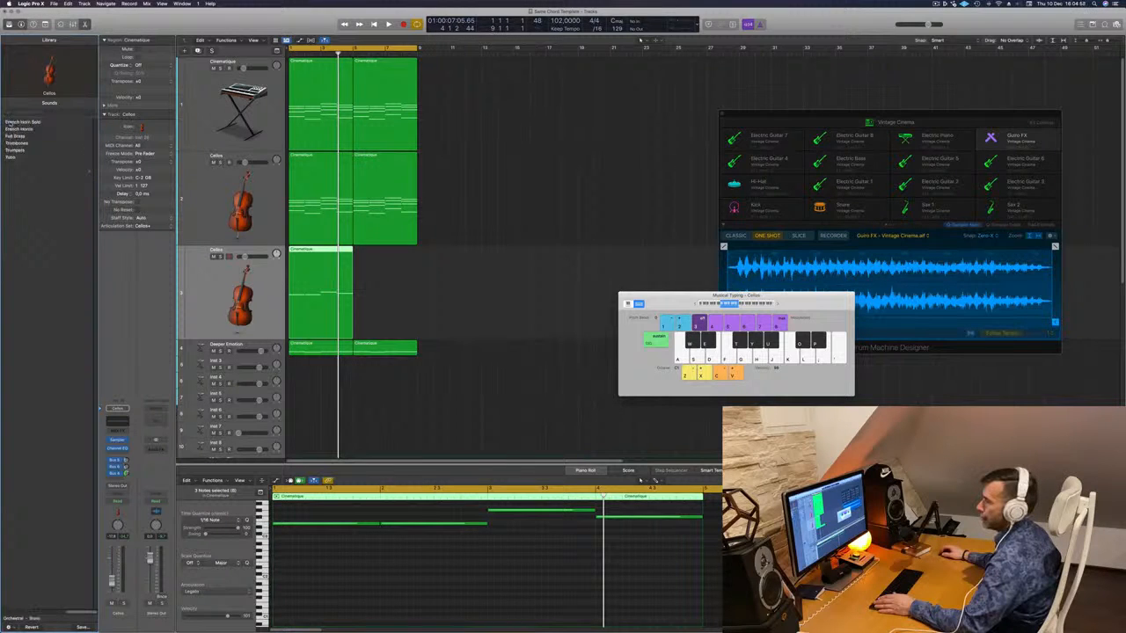
left_click(26, 122)
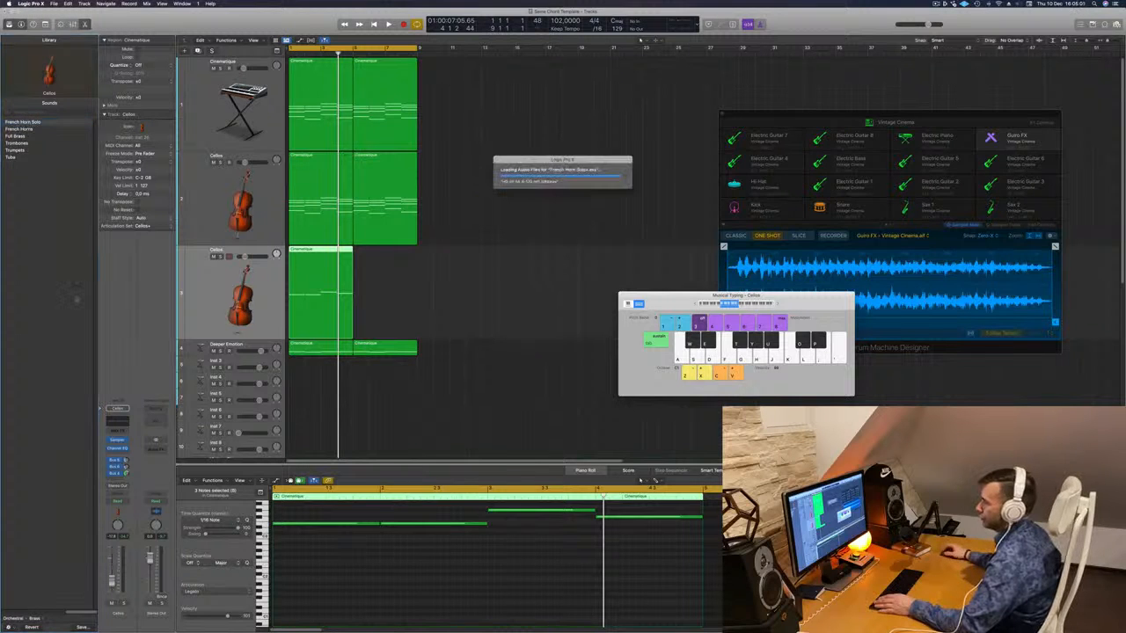
left_click(392, 525)
- Delete the second horn note, lengthen the first, and add a Bus 4 reverb send
key("BackSpace")
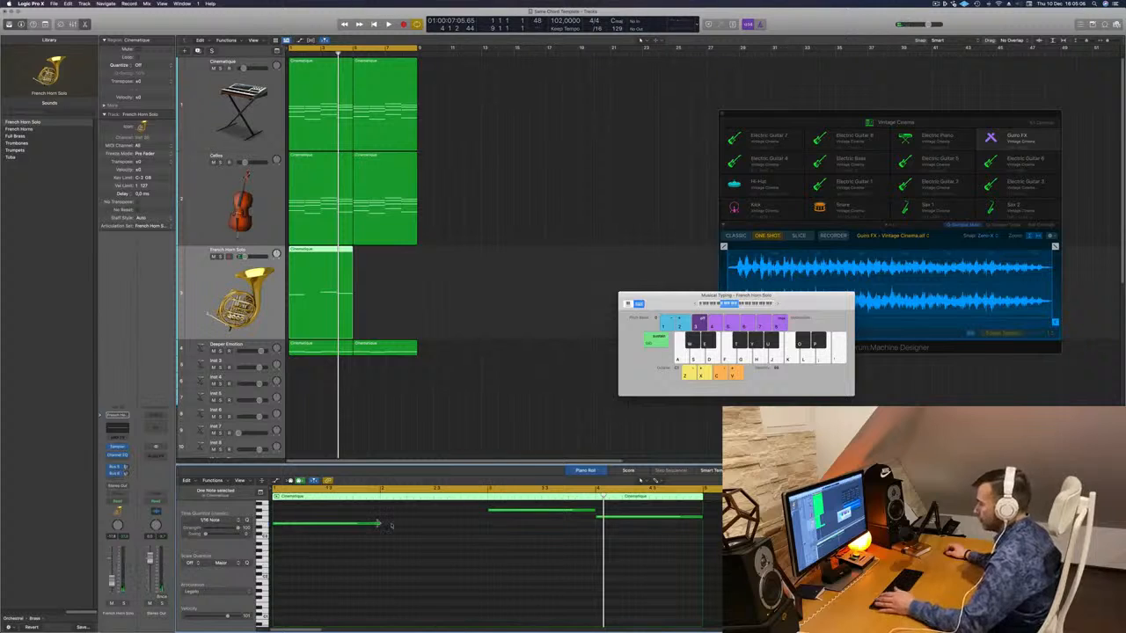
left_click_drag(391, 525, 500, 525)
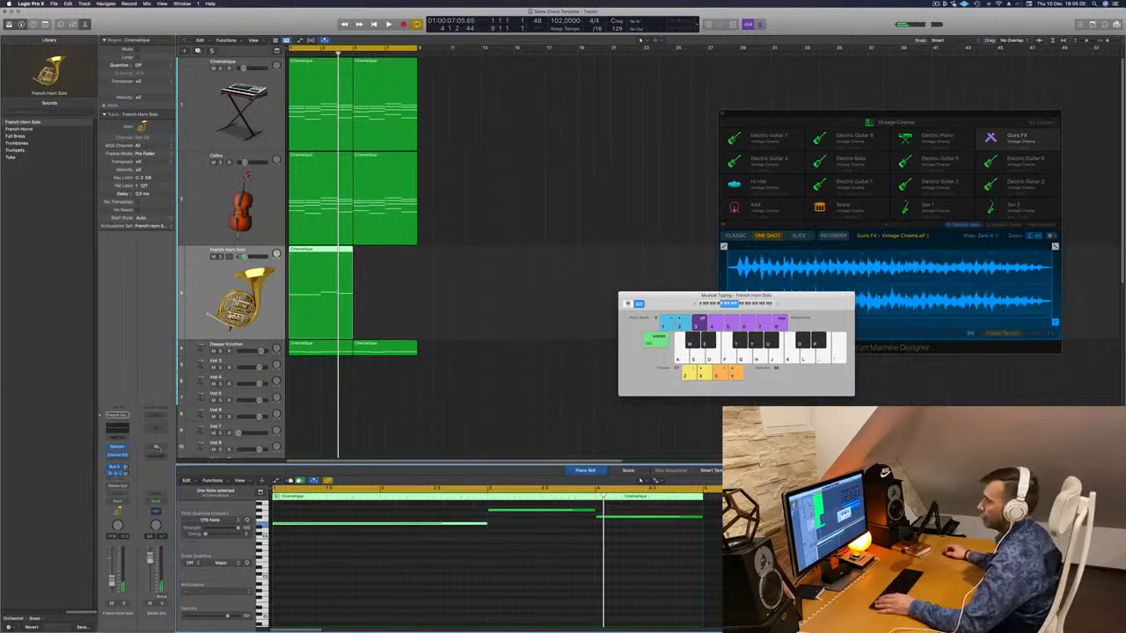
left_click(117, 476)
mouse_move(119, 487)
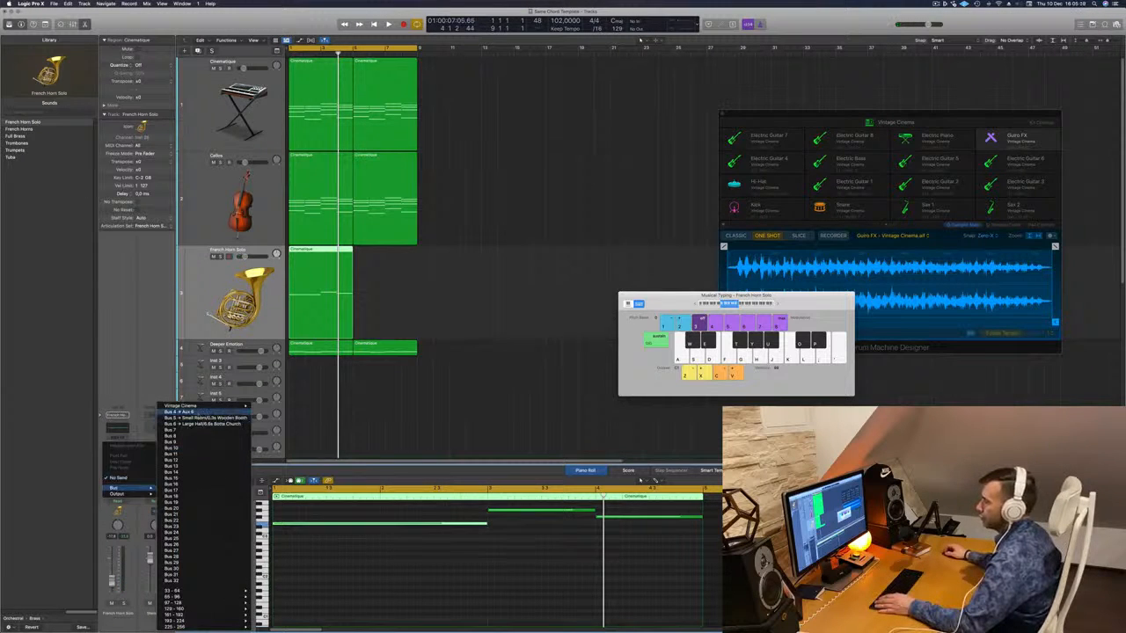
left_click(184, 412)
- Raise the ChromaVerb decay to 3.50 s and transpose the horn notes up an octave
key("space")
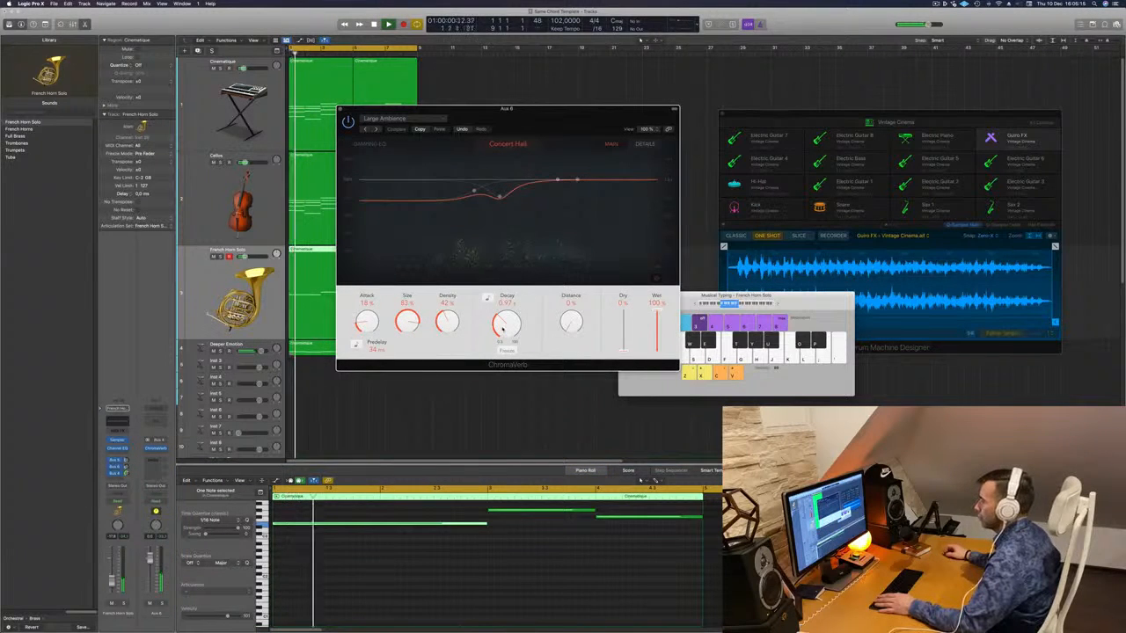
left_click_drag(504, 330, 452, 315)
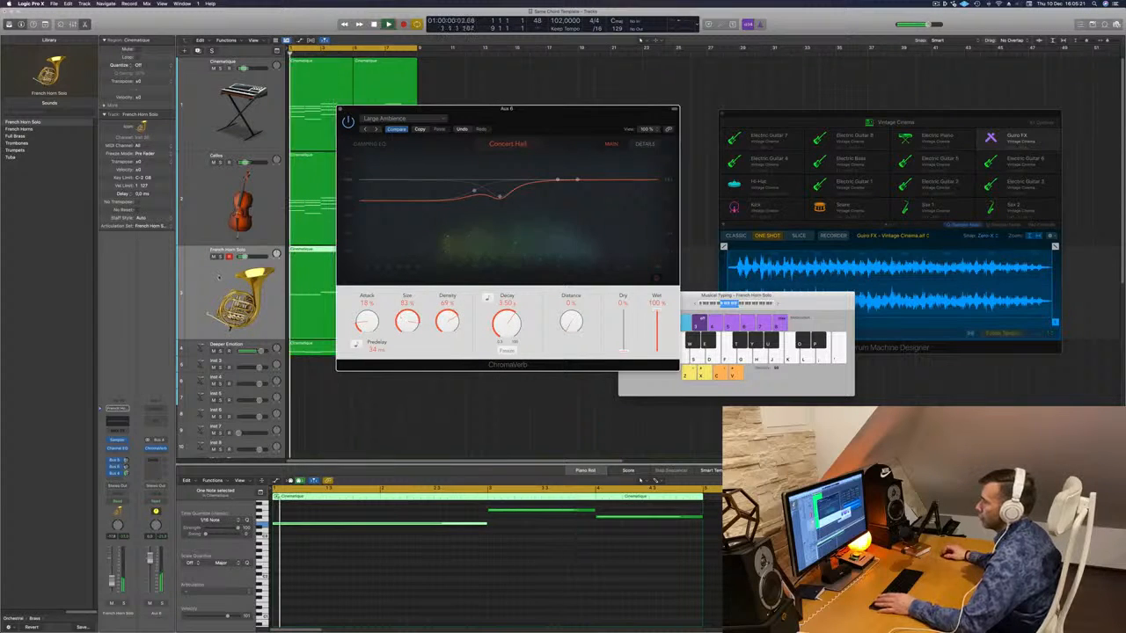
left_click(397, 561)
key("space")
key("space")
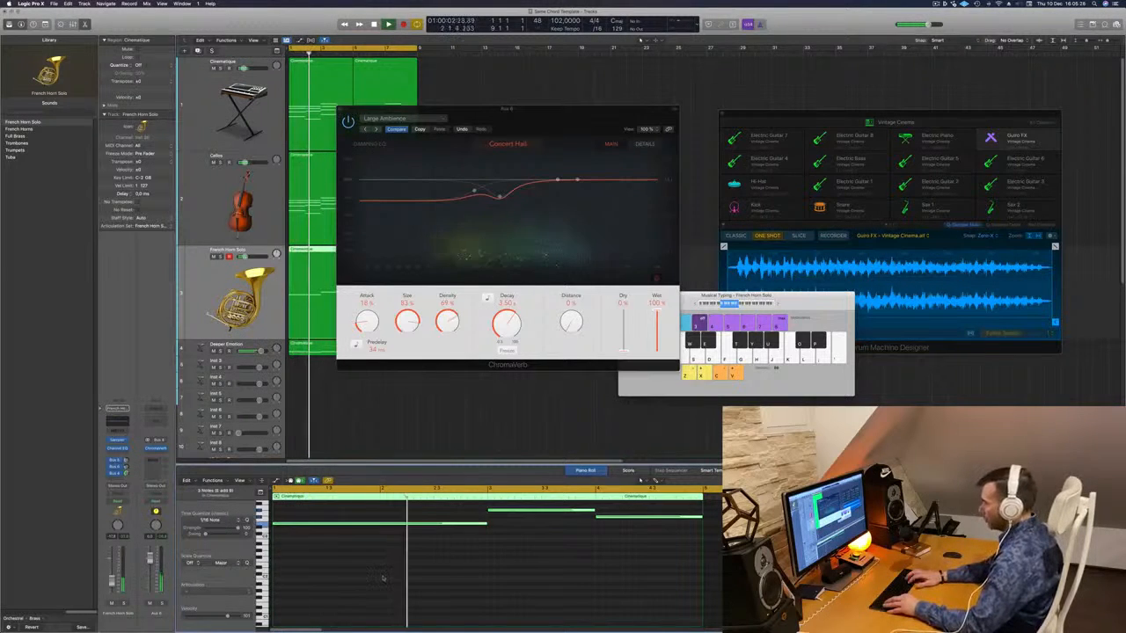
key("alt+shift+Up")
key("space")
key("space")
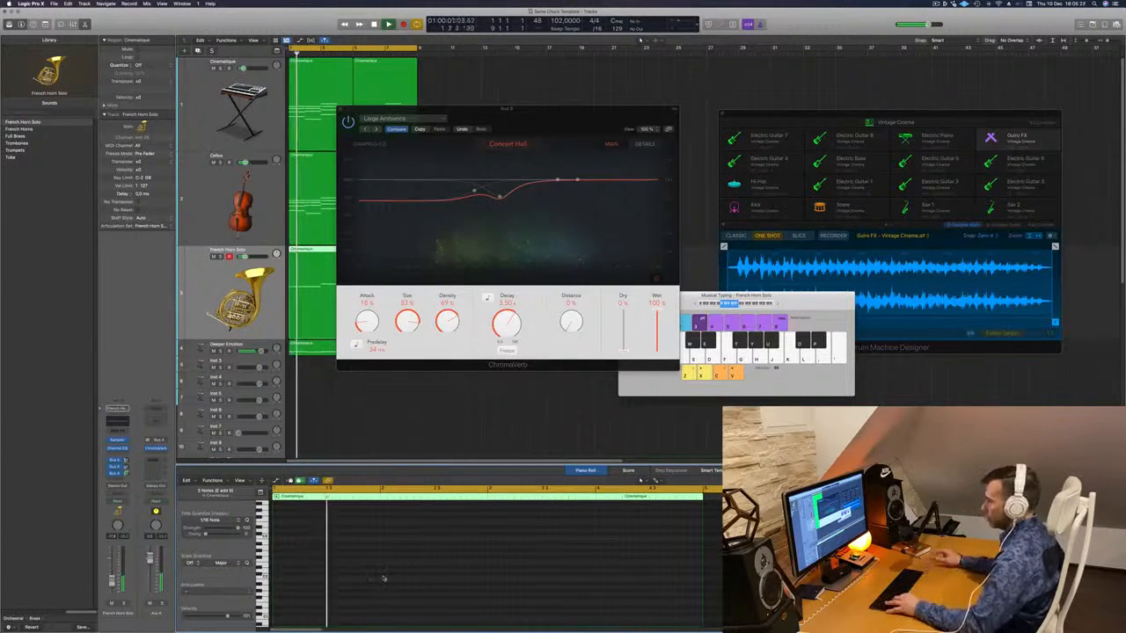
key("space")
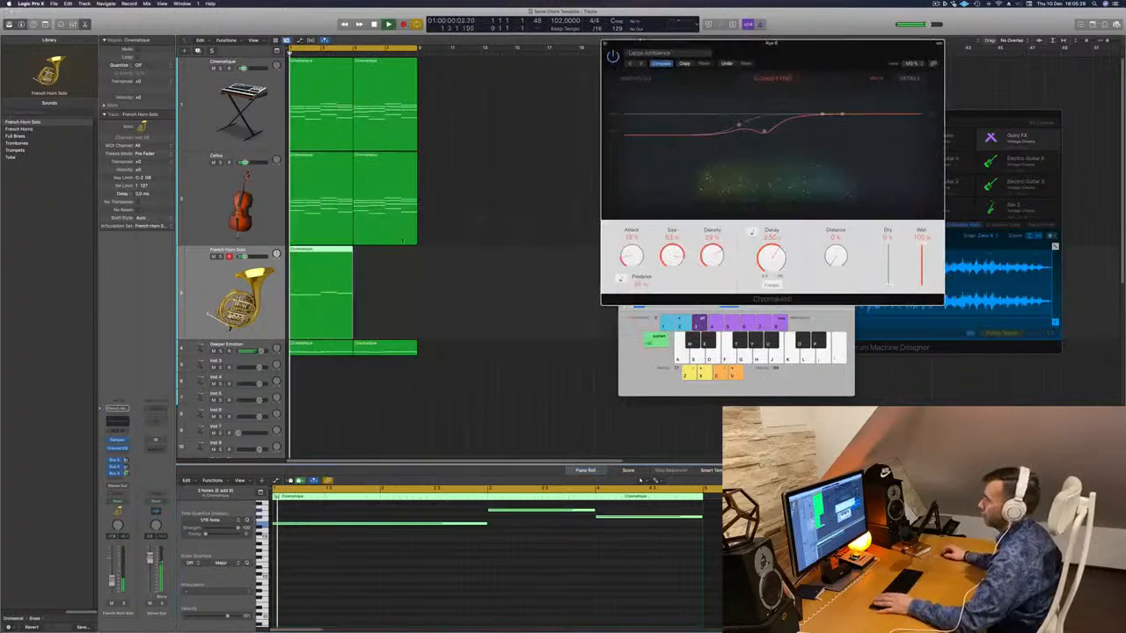
key("space")
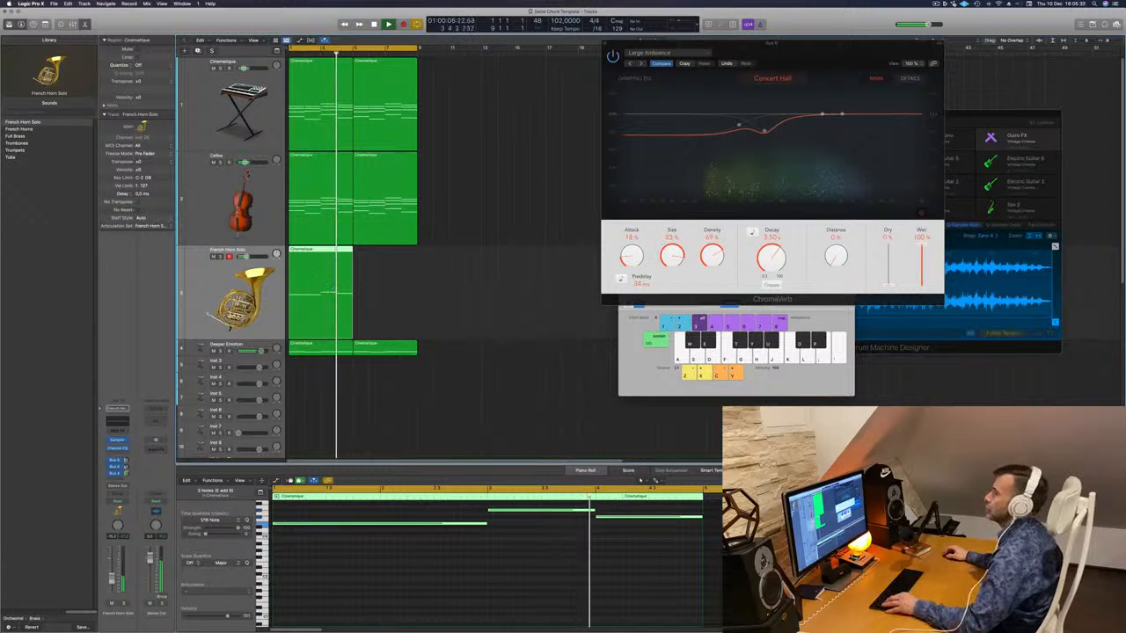
- Copy the horn region to bar 5
left_click_drag(330, 287, 374, 256)
left_click_drag(839, 53, 910, 61)
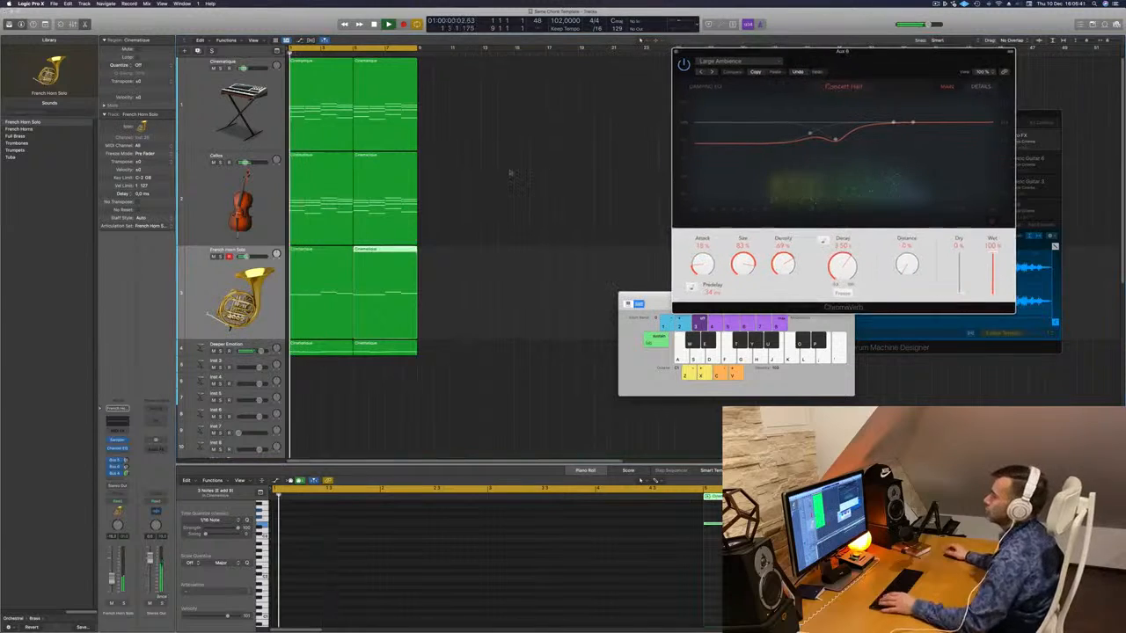
key("Up")
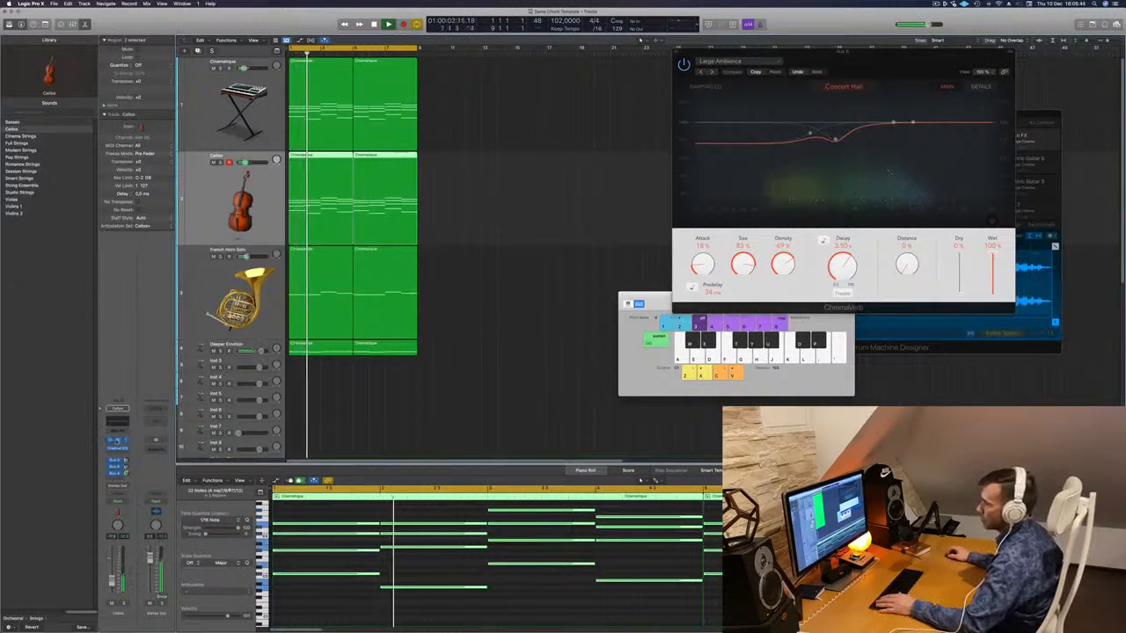
left_click(117, 441)
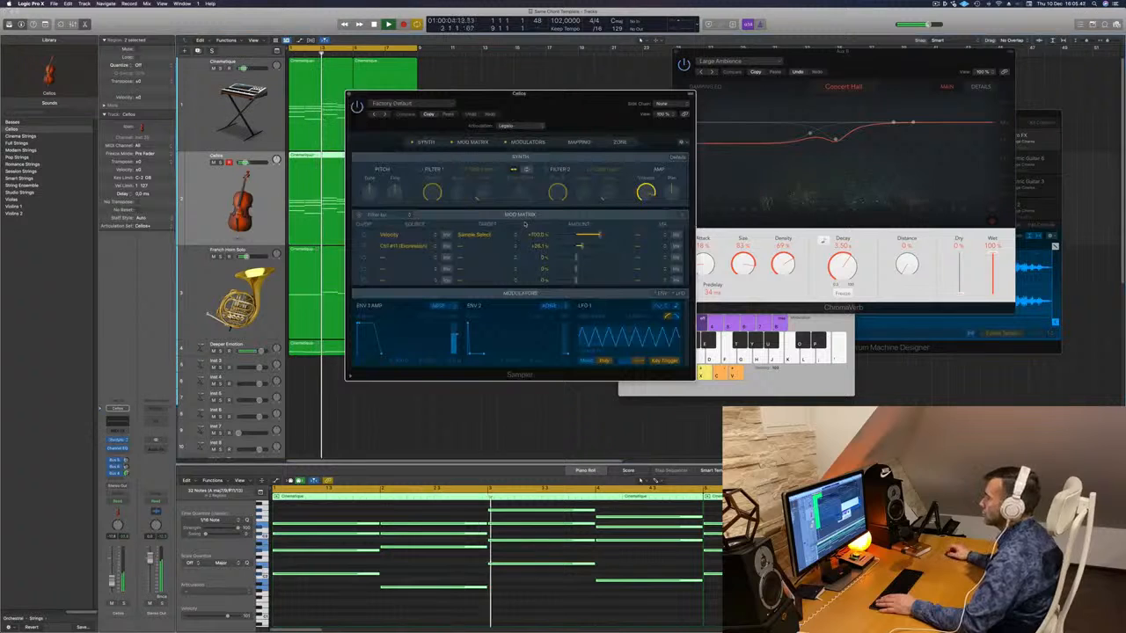
left_click_drag(492, 95, 468, 96)
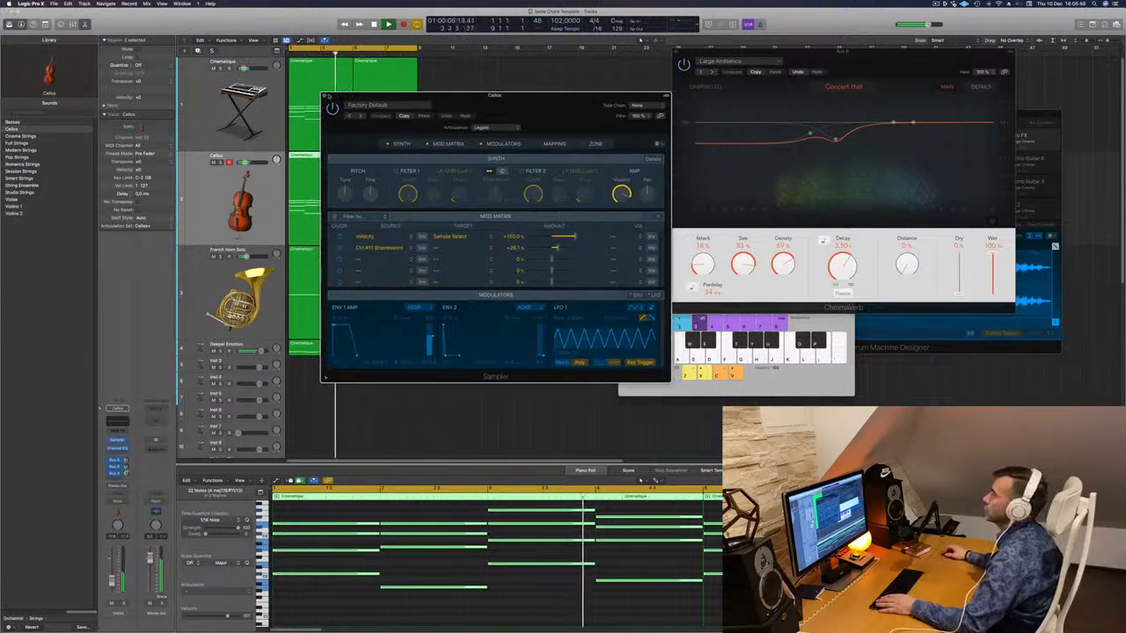
left_click(326, 96)
left_click(482, 130)
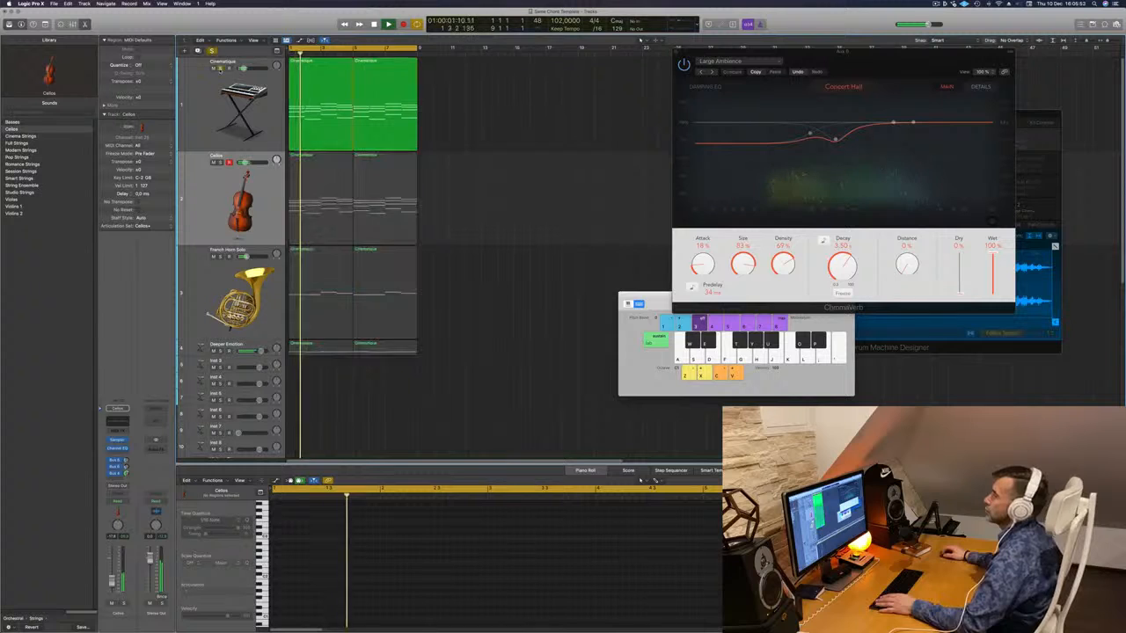
left_click(207, 103)
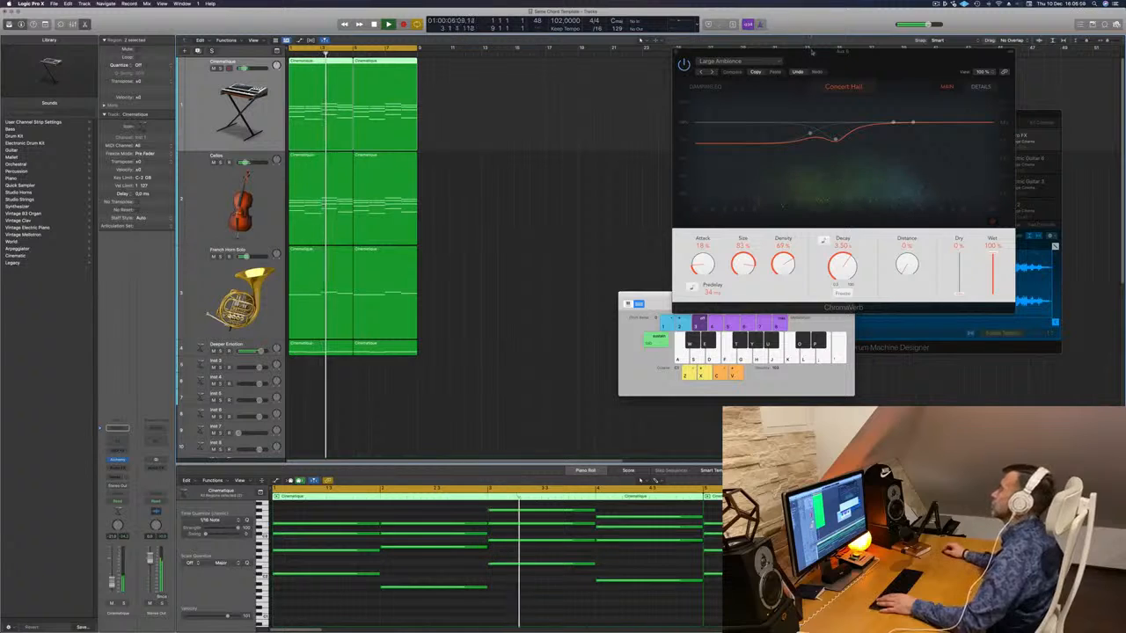
- Add a Bus 4 reverb send to the Cinematique channel and select the French Horn Solo track
left_click_drag(765, 52, 789, 58)
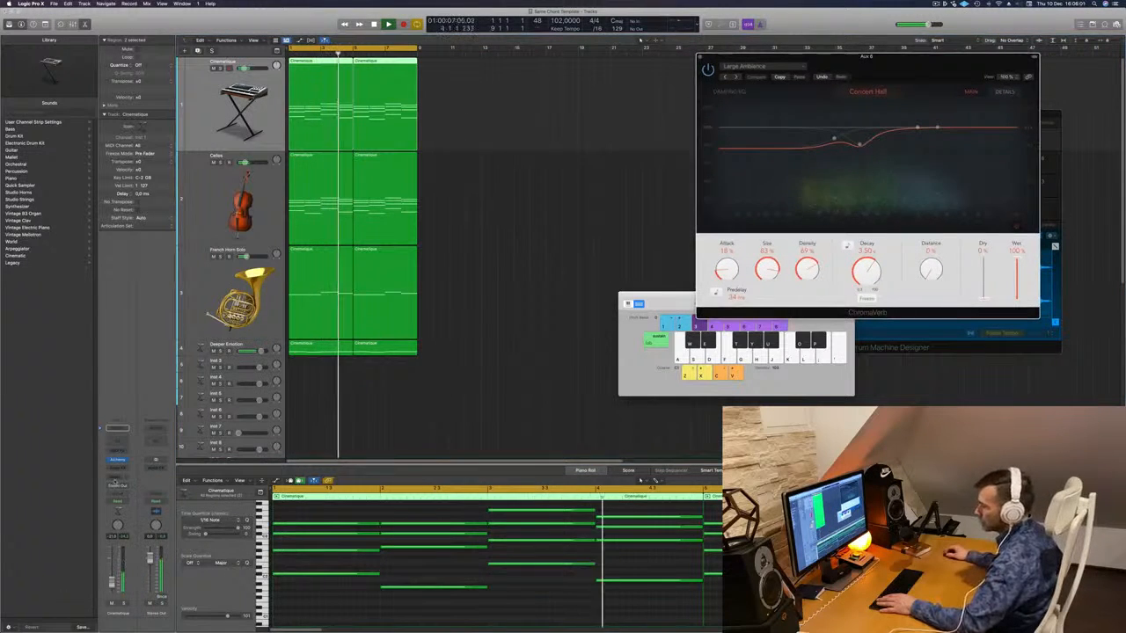
left_click(115, 476)
mouse_move(116, 486)
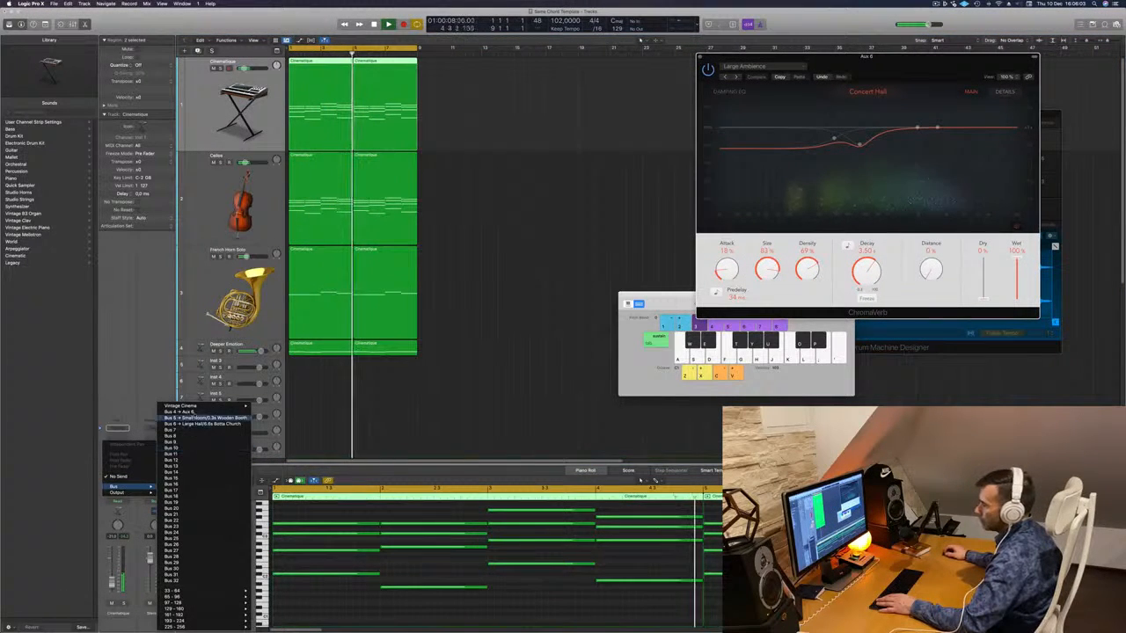
left_click(176, 412)
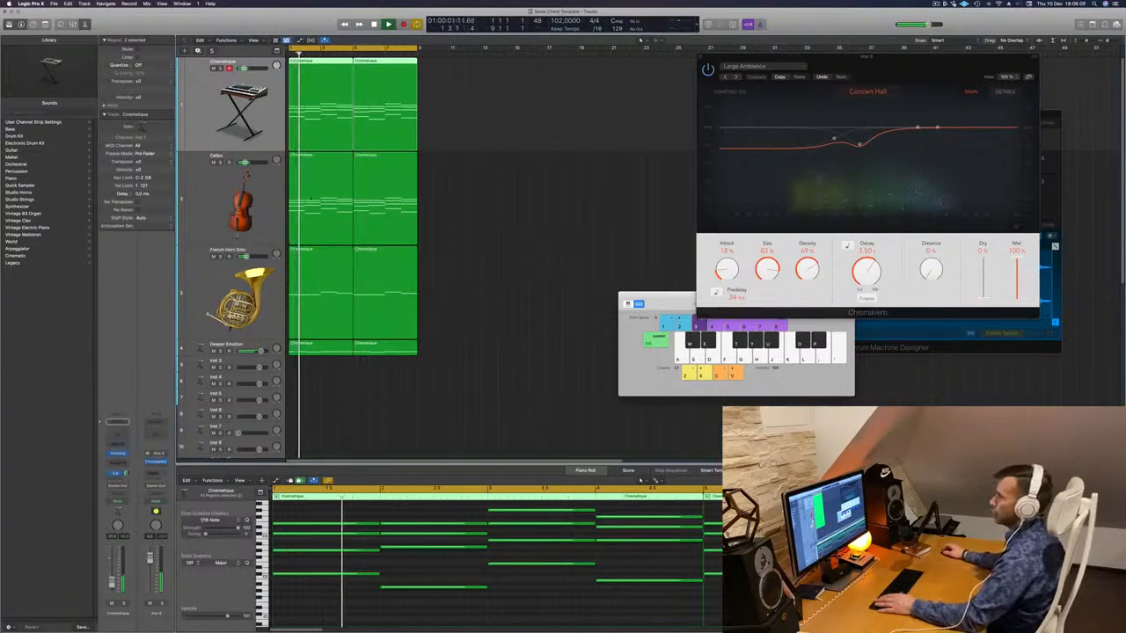
left_click(195, 202)
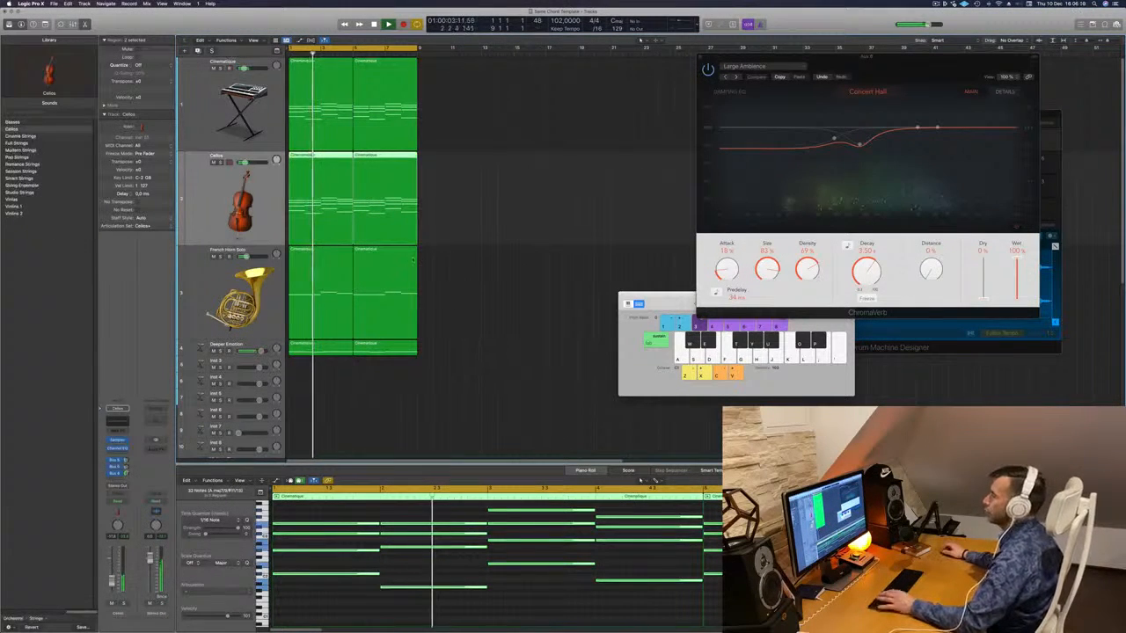
left_click(189, 290)
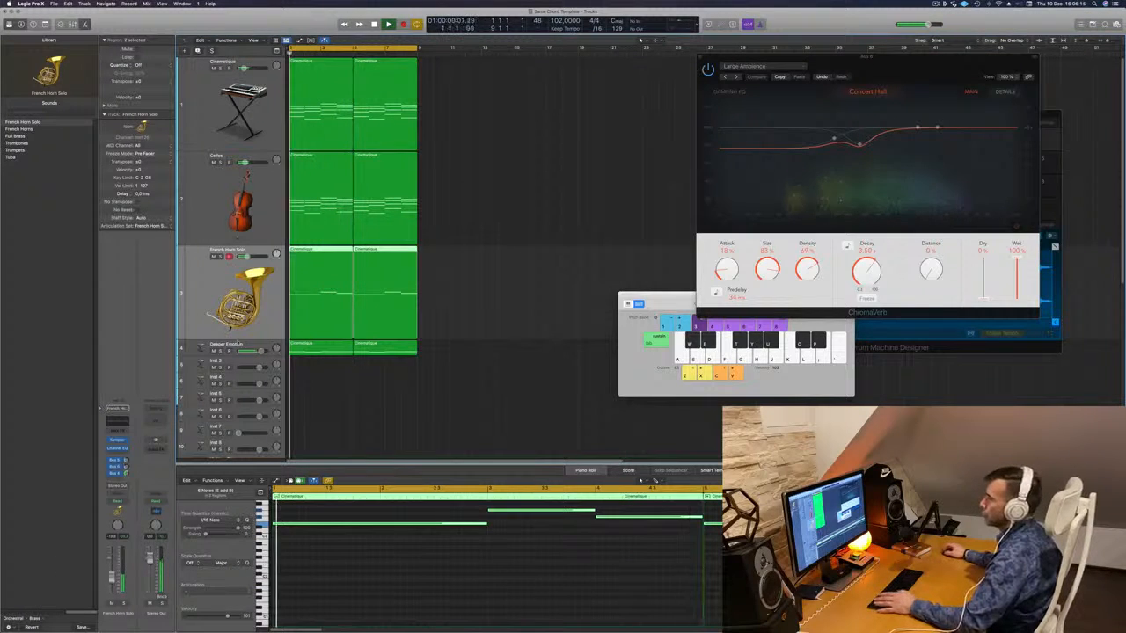
- Create a new horn track, copy the Cellos region onto it, and delete the enclosed notes
key("super+d")
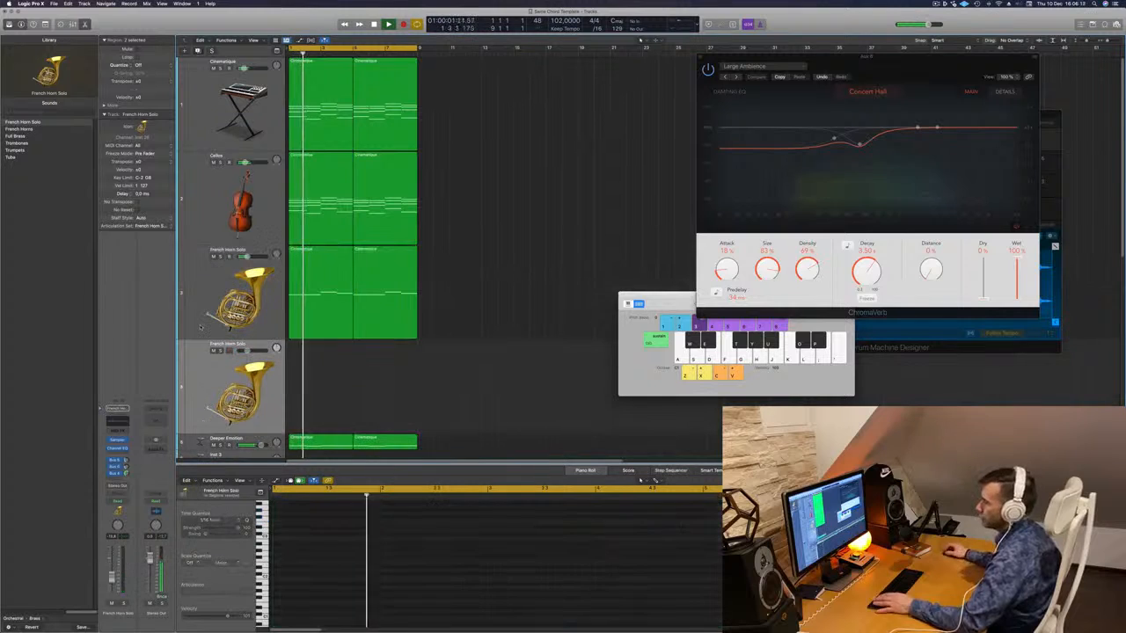
left_click(318, 321)
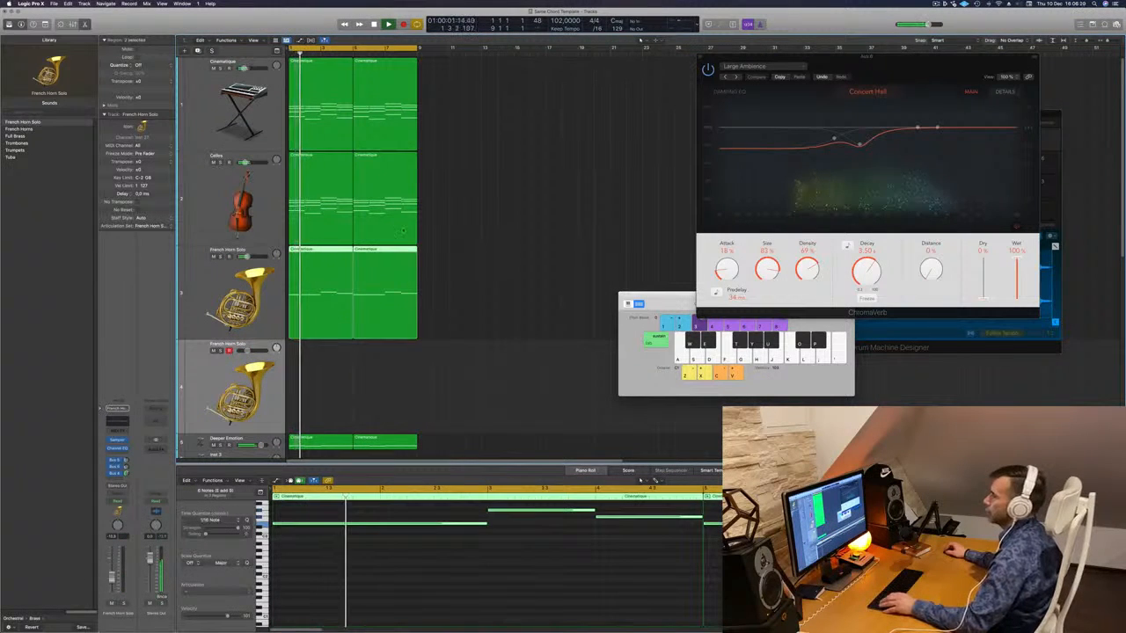
left_click(319, 192)
left_click_drag(317, 196, 318, 380)
key("space")
scroll(377, 559, "down", 2)
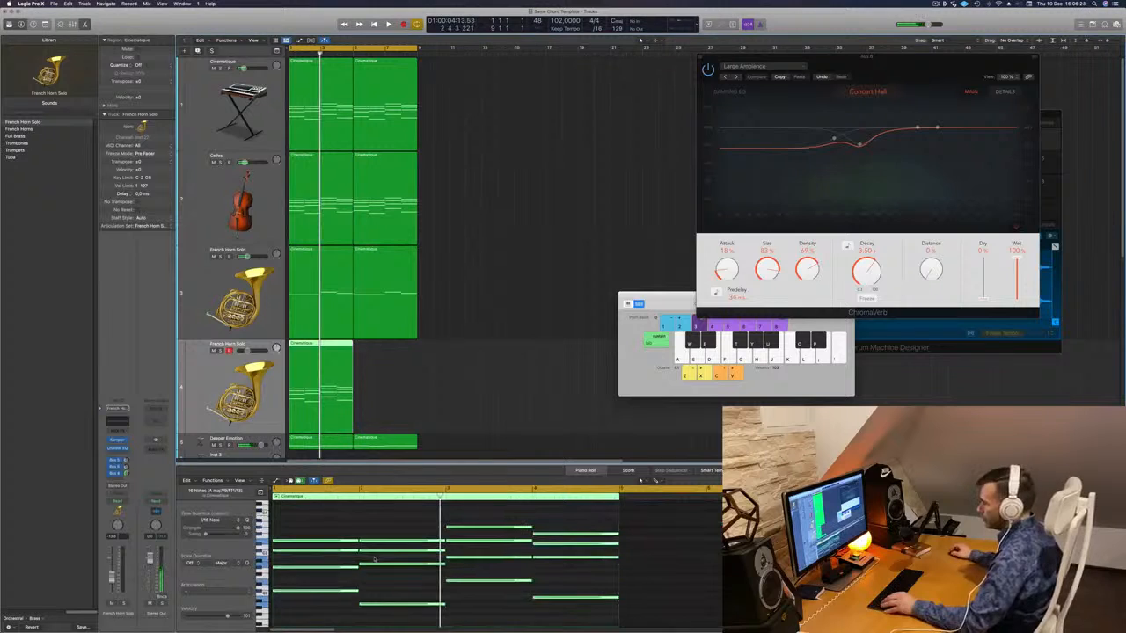
scroll(377, 559, "up", 1)
left_click_drag(341, 506, 541, 569)
key("Delete")
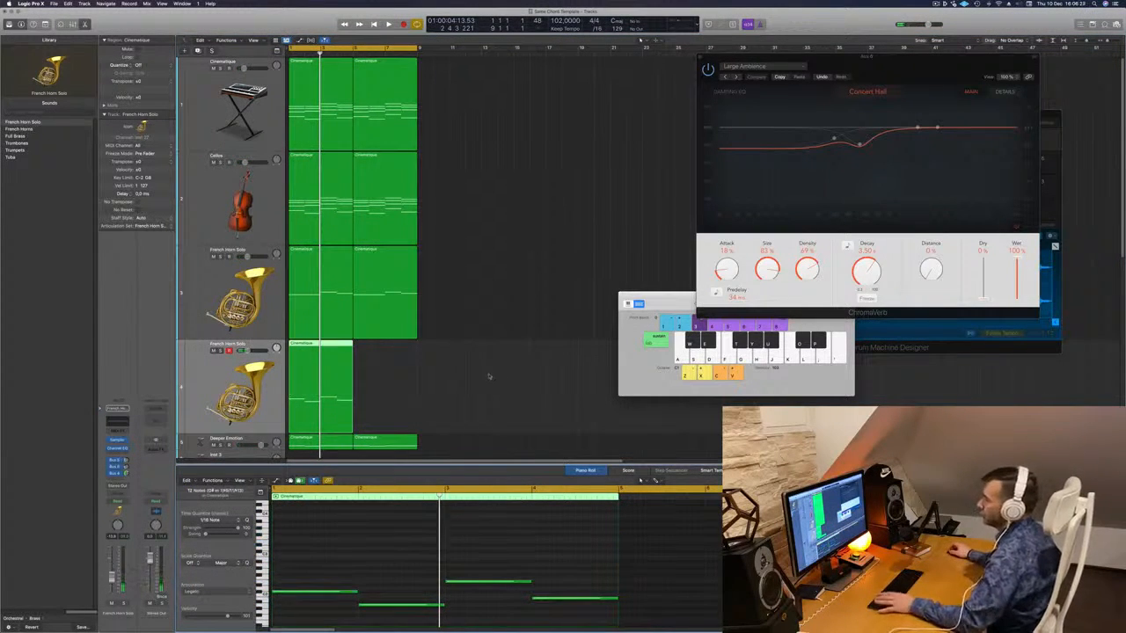
- Copy the new horn region to bar 5 and audition the track solo
left_click_drag(306, 344, 372, 354)
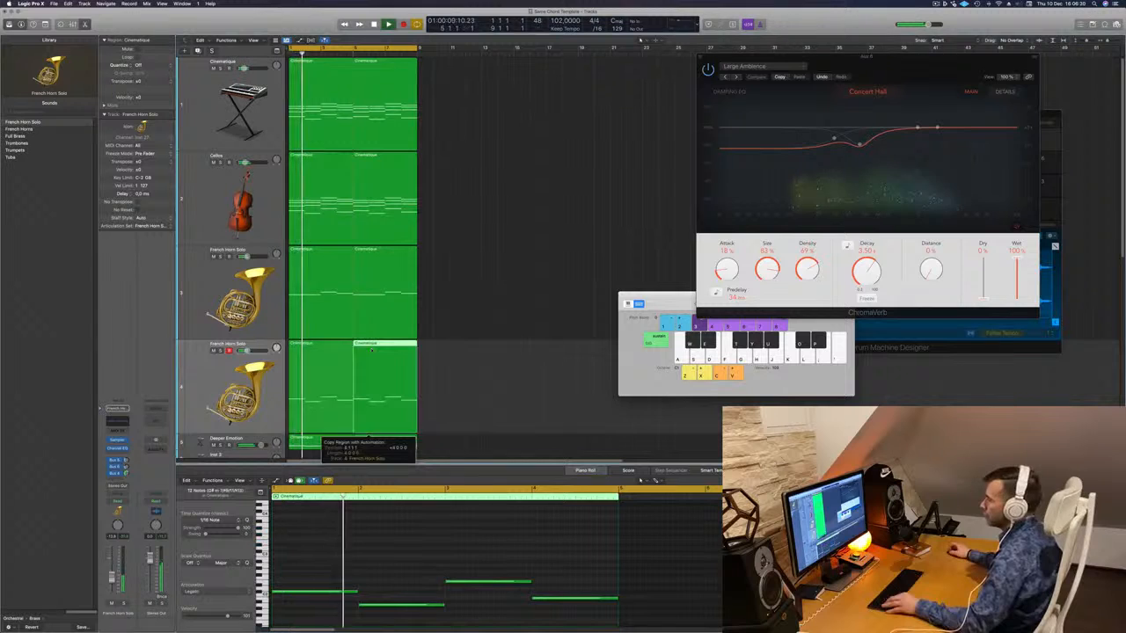
left_click(222, 376)
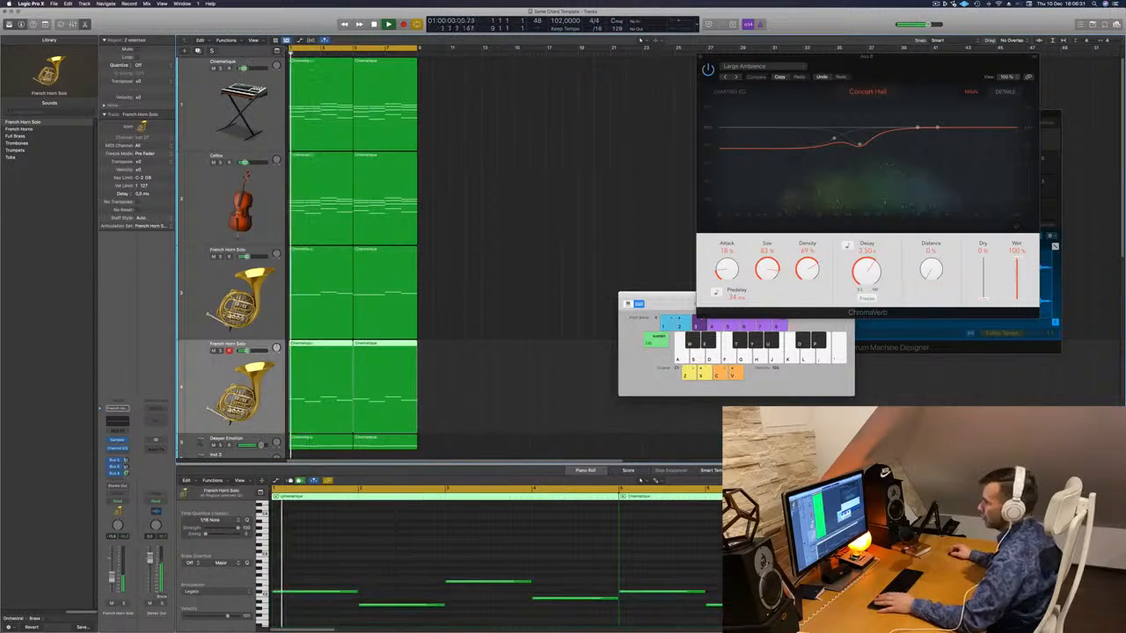
left_click(124, 604)
left_click(124, 604)
key("space")
key("space")
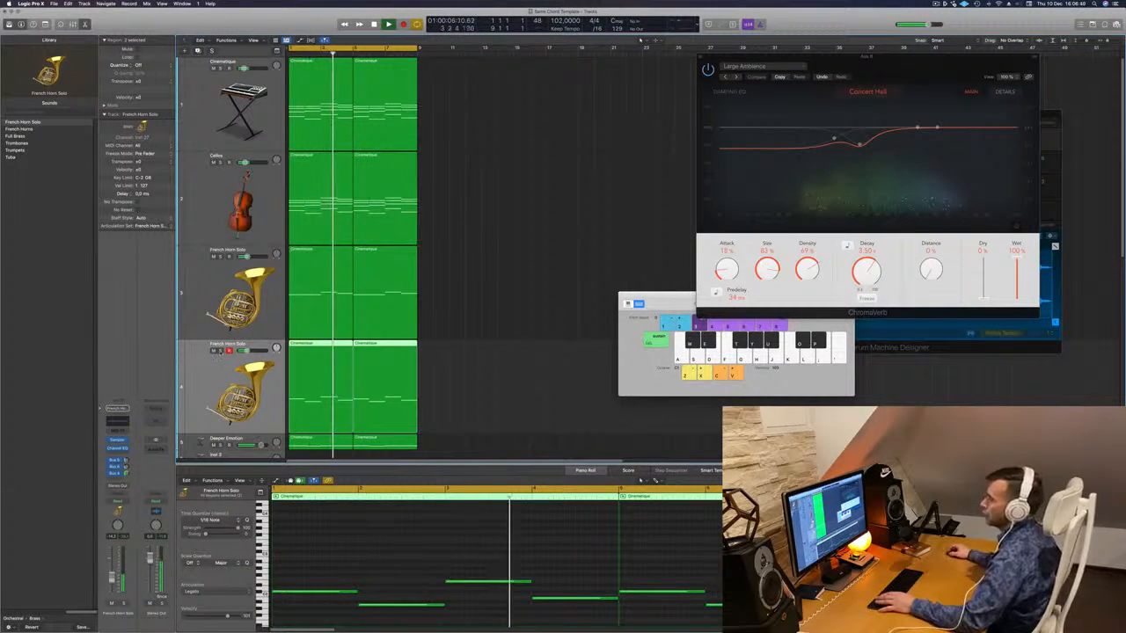
key("s")
left_click(220, 351)
scroll(516, 237, "down", 3)
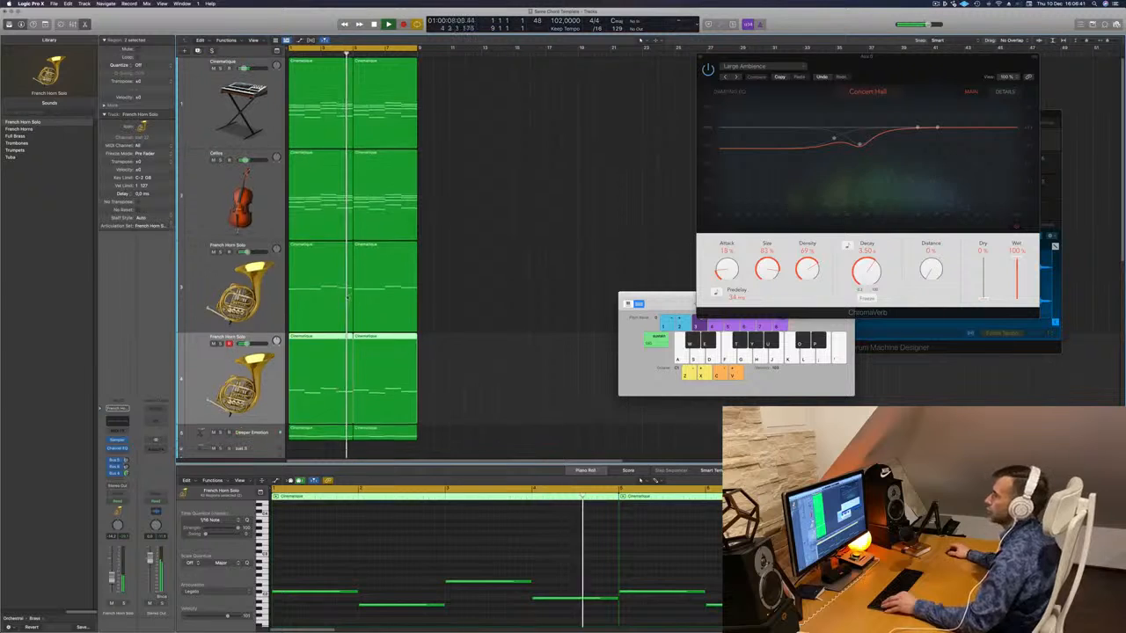
- Repeat all regions through bar 16, shorten the cycle range, and select the Cellos track
key("super+a")
key("super+r")
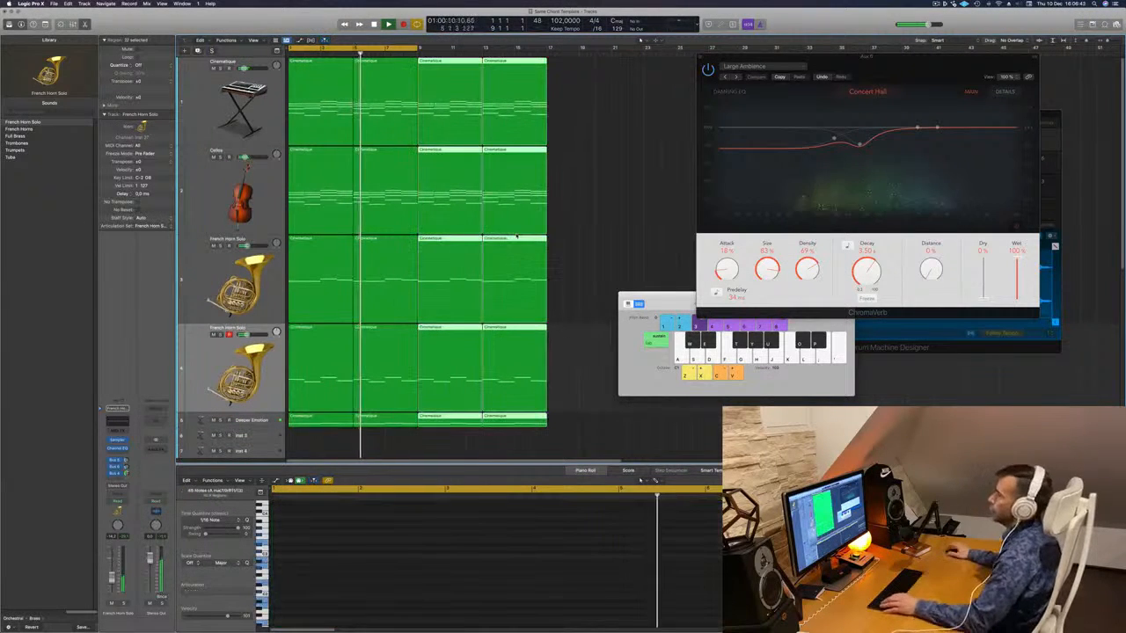
left_click(559, 228)
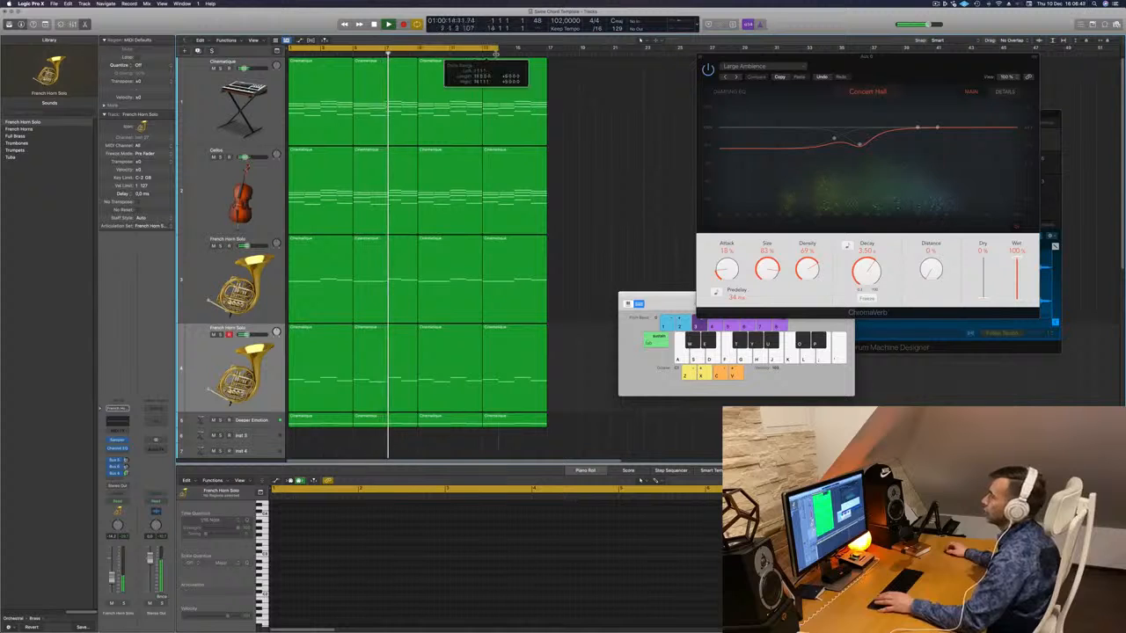
left_click_drag(543, 63, 547, 63)
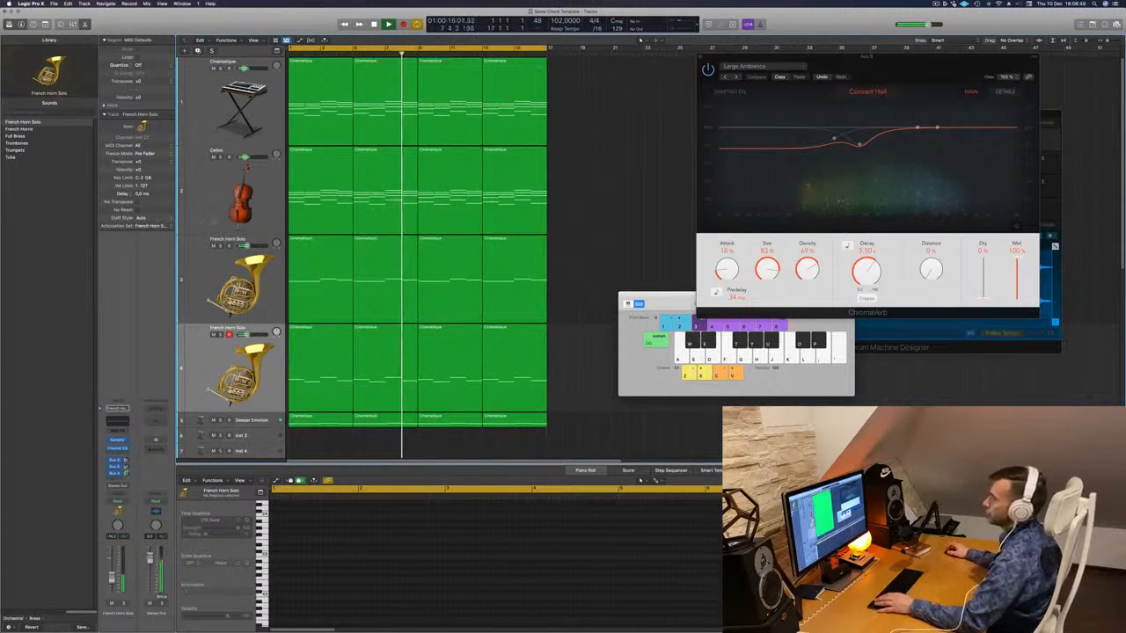
left_click(232, 180)
- Duplicate the Cellos track and copy the four French Horn Solo regions onto it
key("super+d")
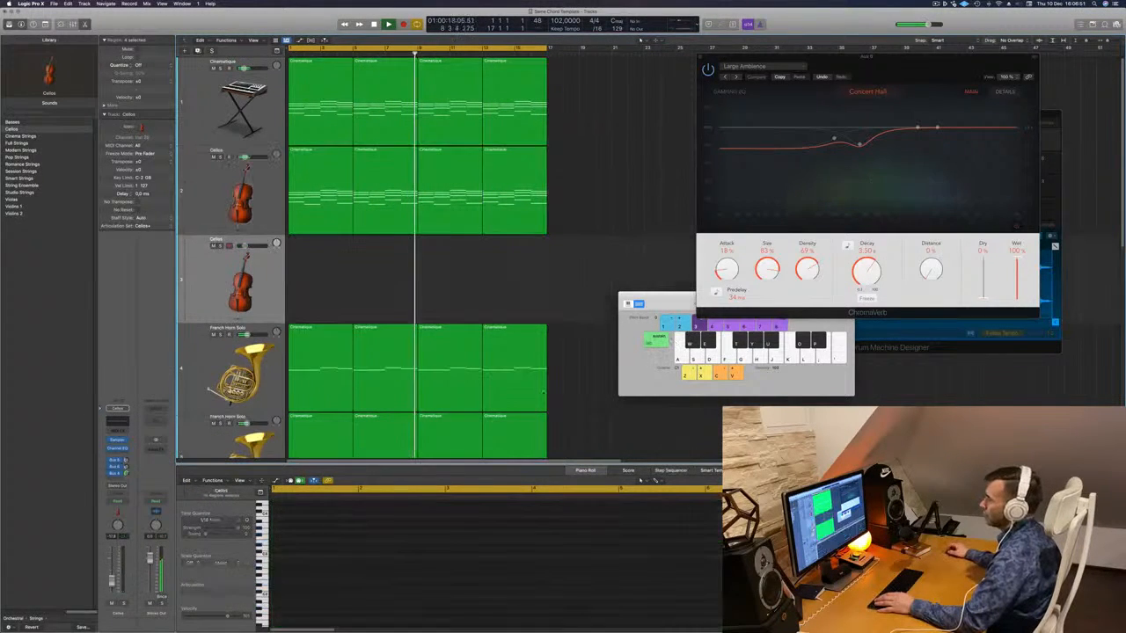
key("space")
scroll(581, 333, "down", 3)
key("space")
left_click_drag(569, 351, 311, 190)
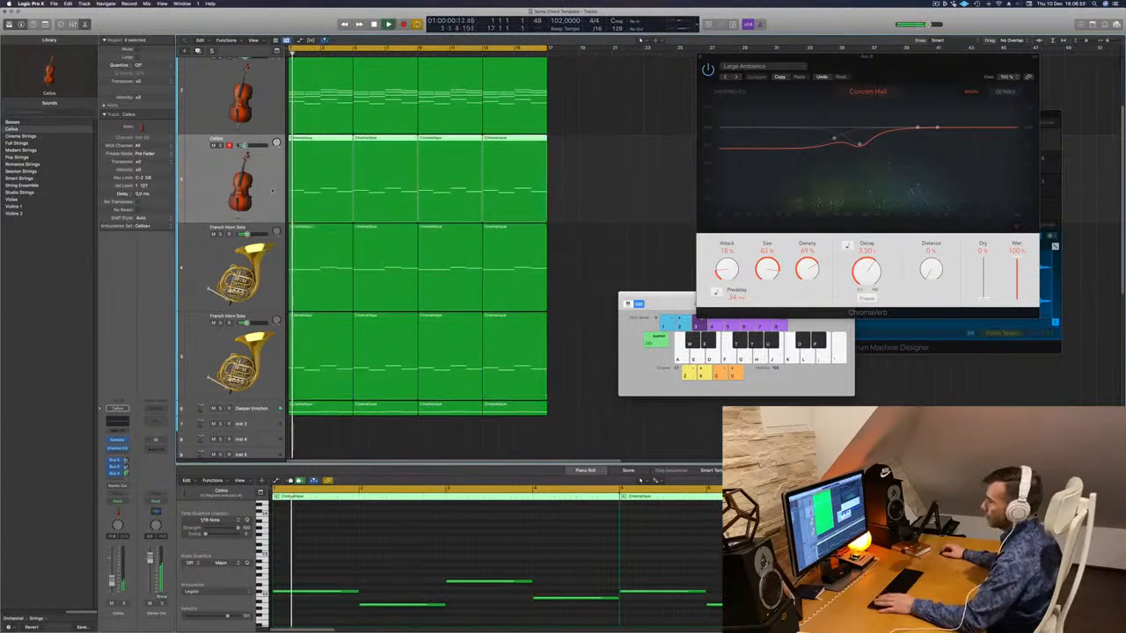
- Solo the new Cellos track to listen, then unsolo, deselect, and stop playback
key("s")
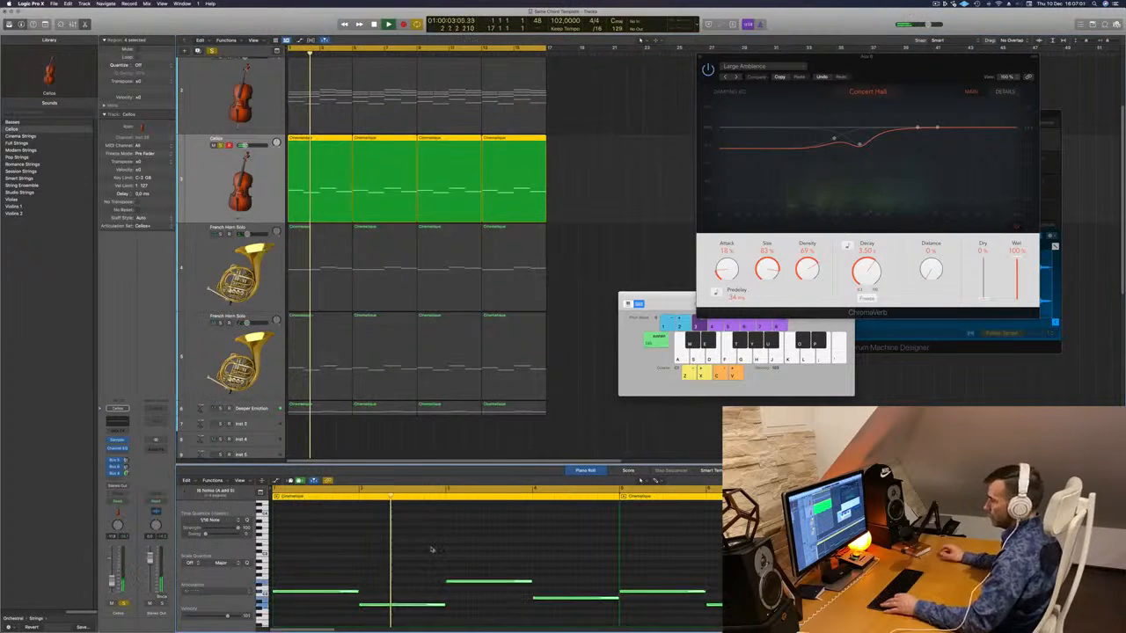
scroll(431, 549, "up", 2)
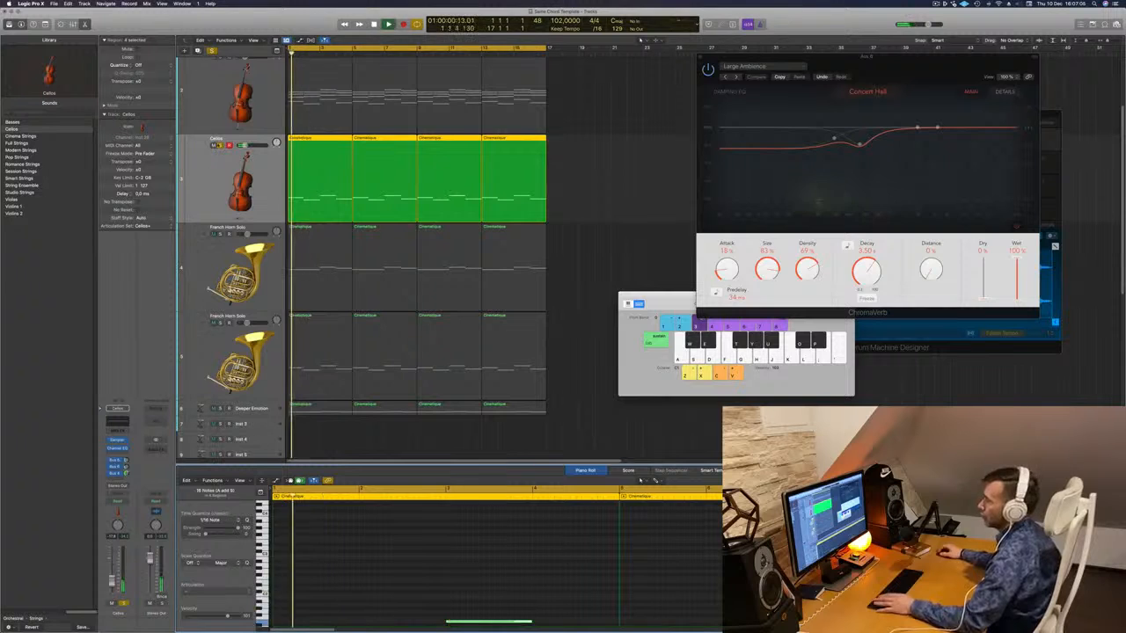
key("s")
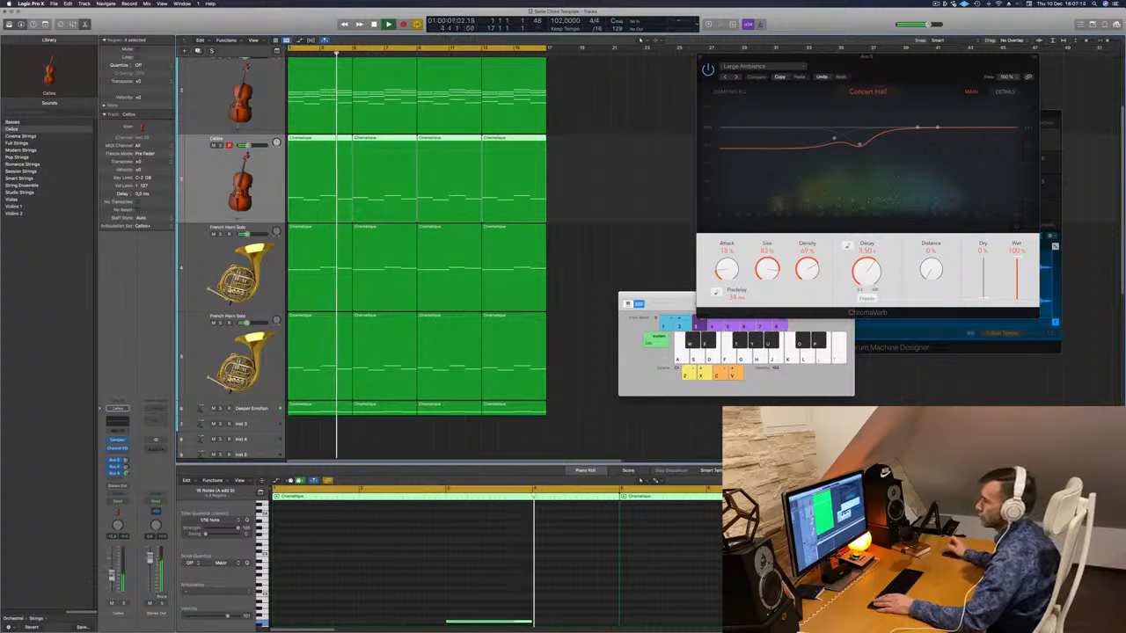
left_click(583, 396)
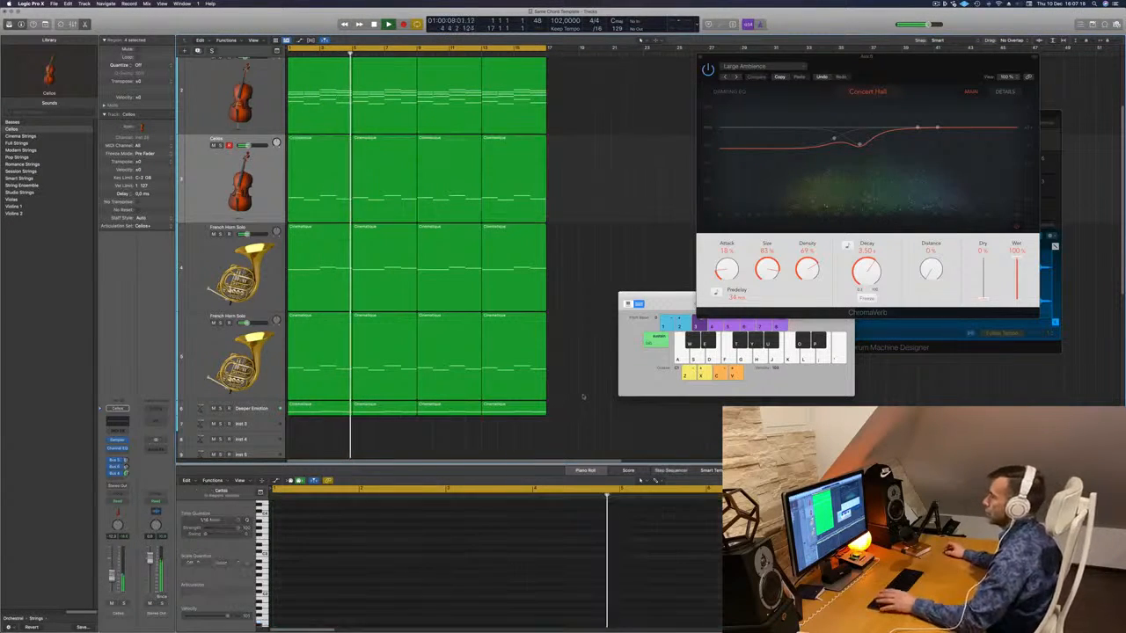
key("space")
key("space")
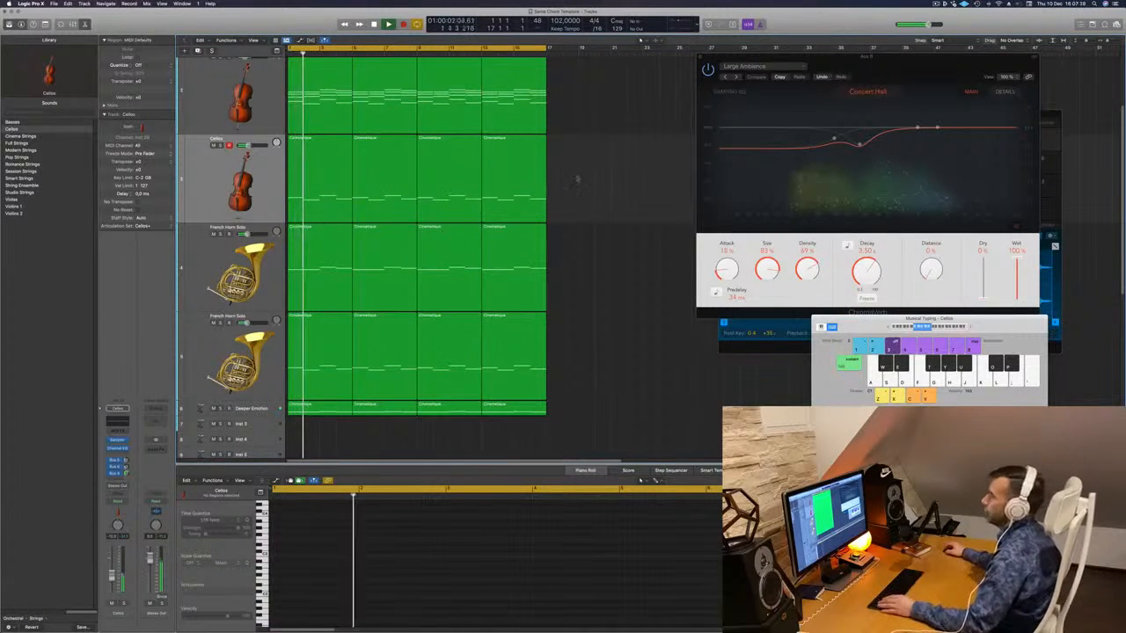
- Add a new Cellos track in slot 2 and copy the first Cinematique cello region into it
scroll(568, 175, "up", 3)
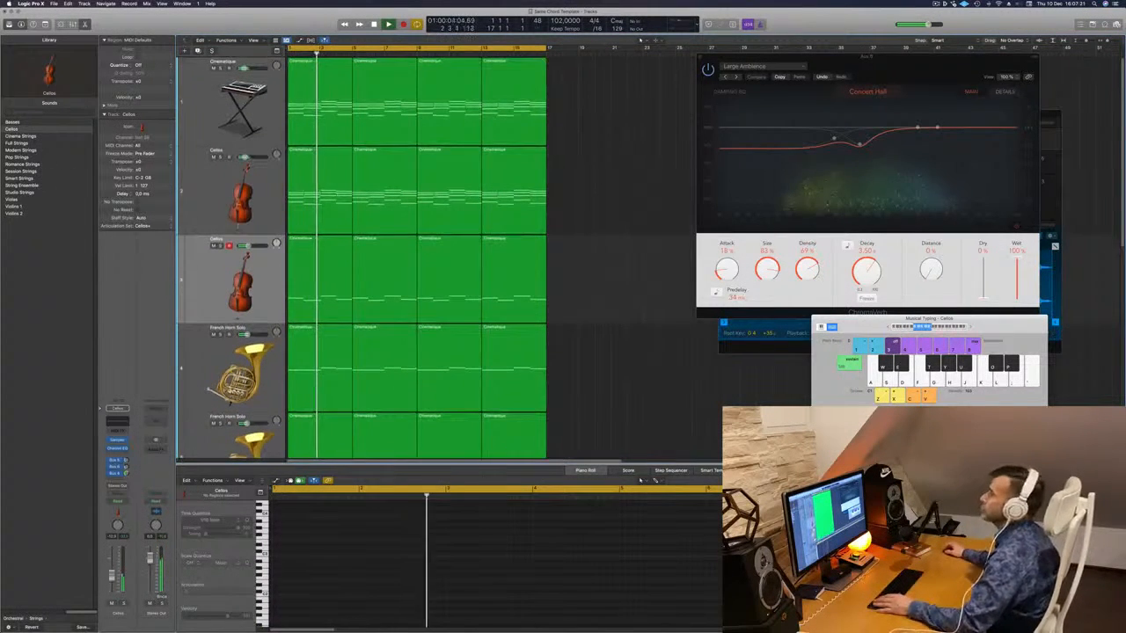
left_click(205, 186)
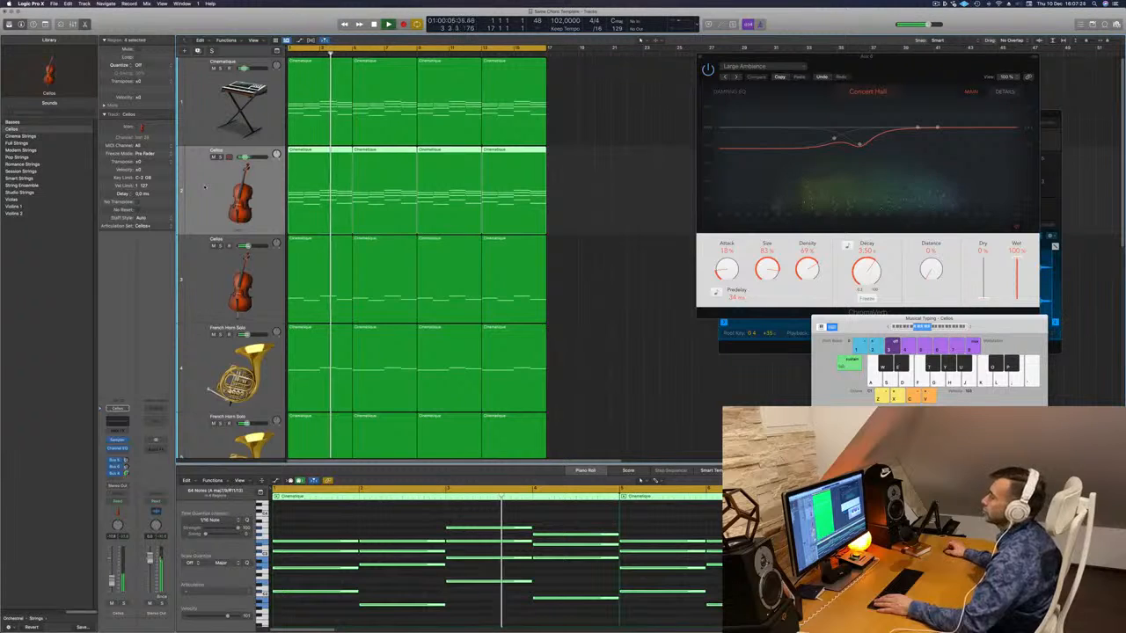
left_click(198, 51)
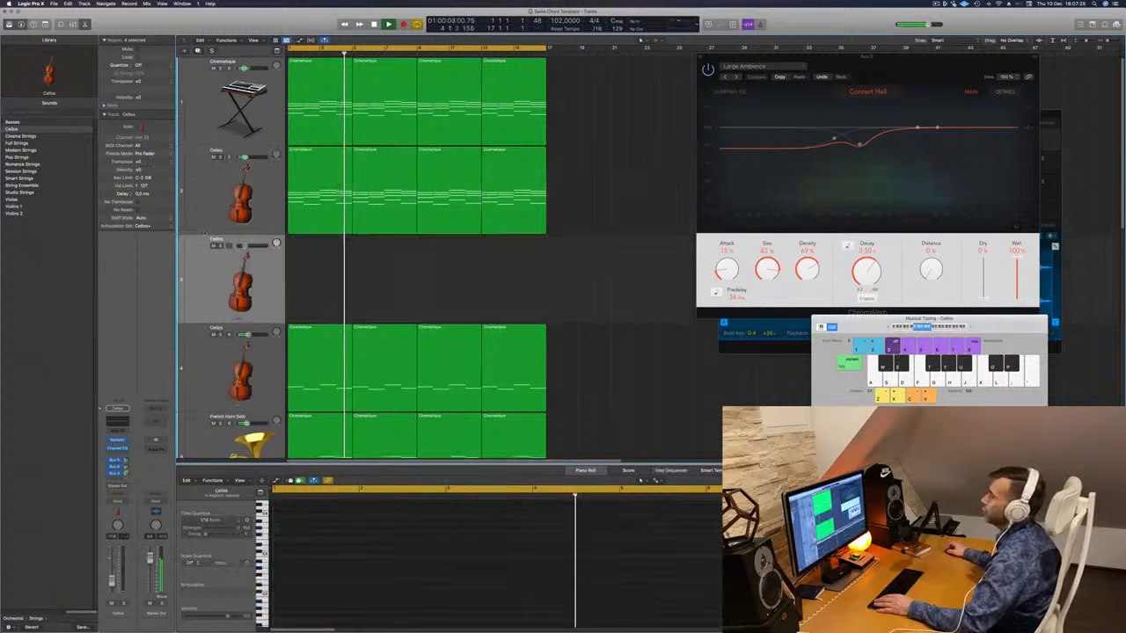
left_click_drag(205, 262, 205, 189)
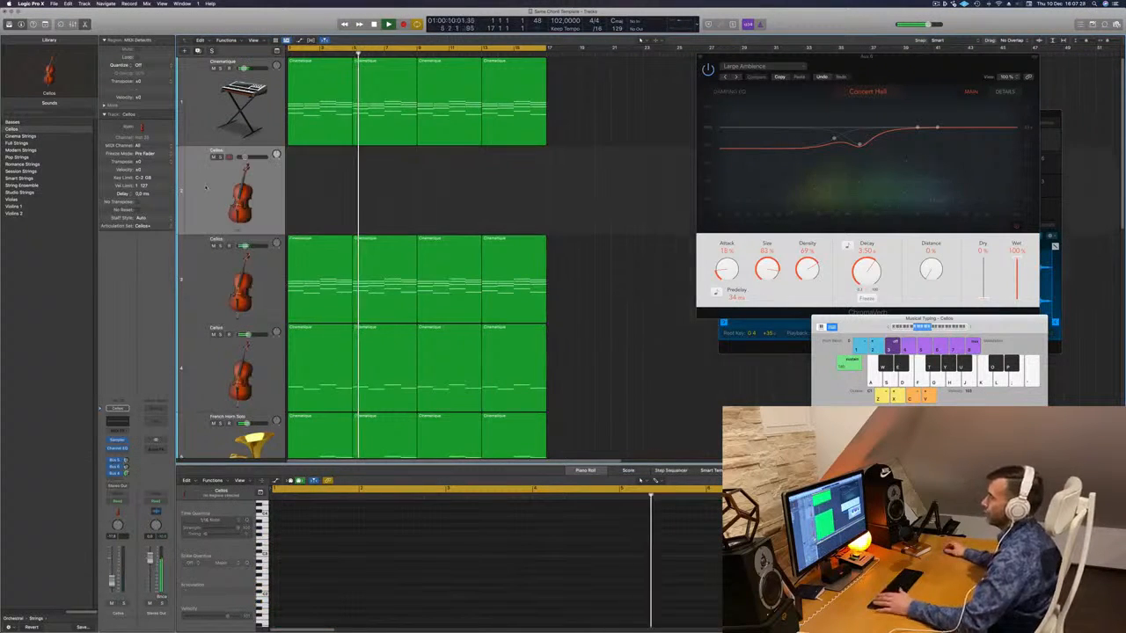
left_click(320, 248)
left_click_drag(320, 248, 319, 180)
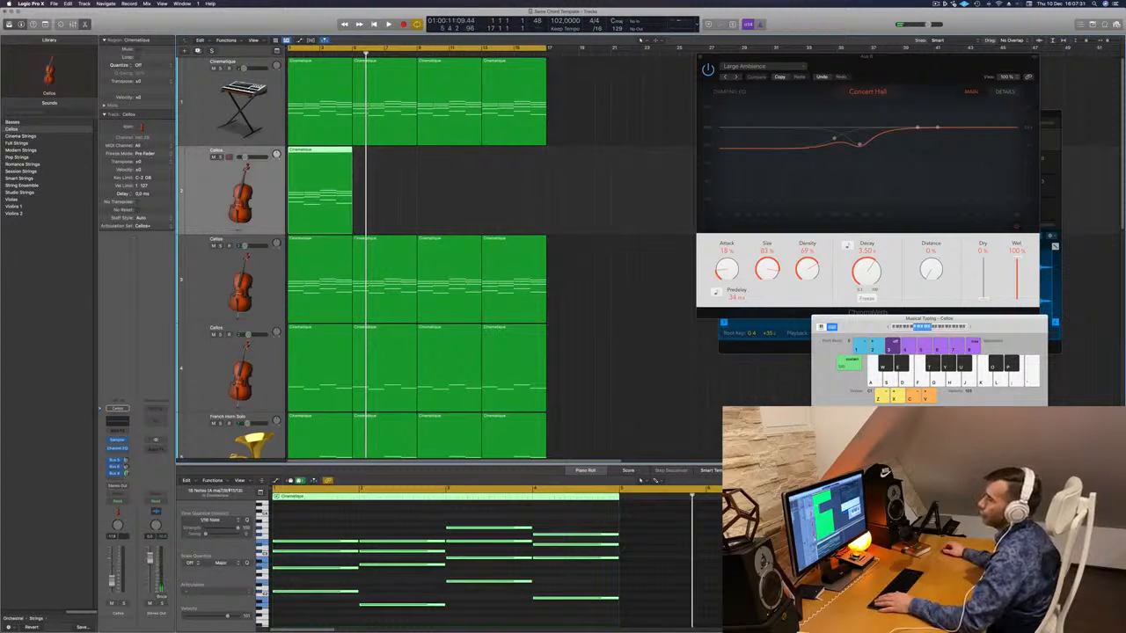
left_click(11, 618)
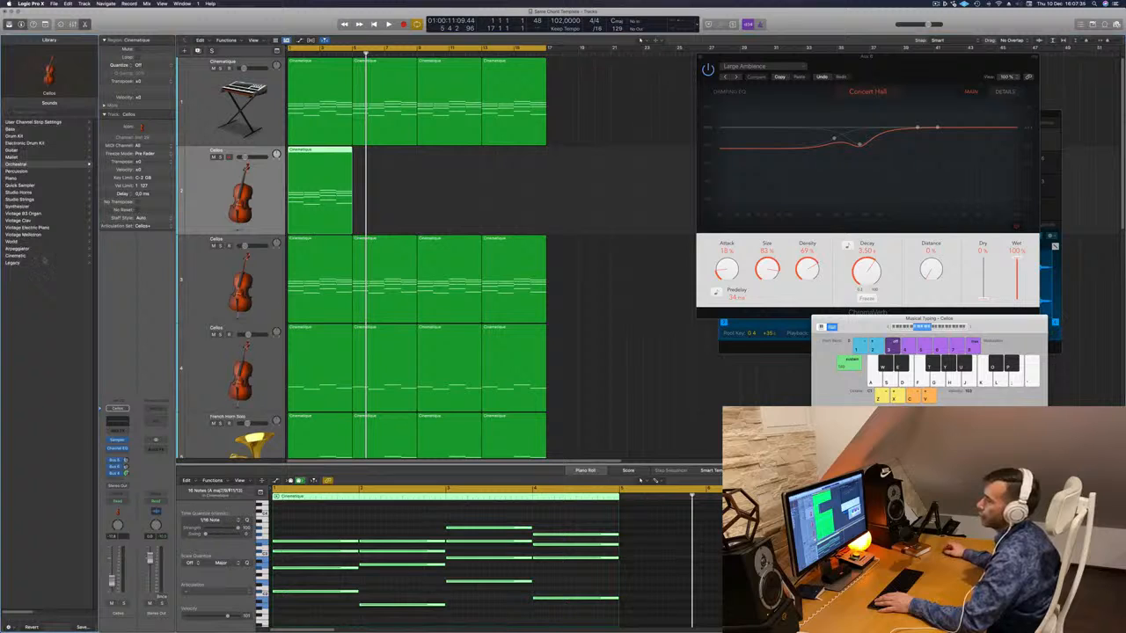
- Load Yamaha Grand Piano from the Piano category onto track 2 and play from the start
left_click(16, 177)
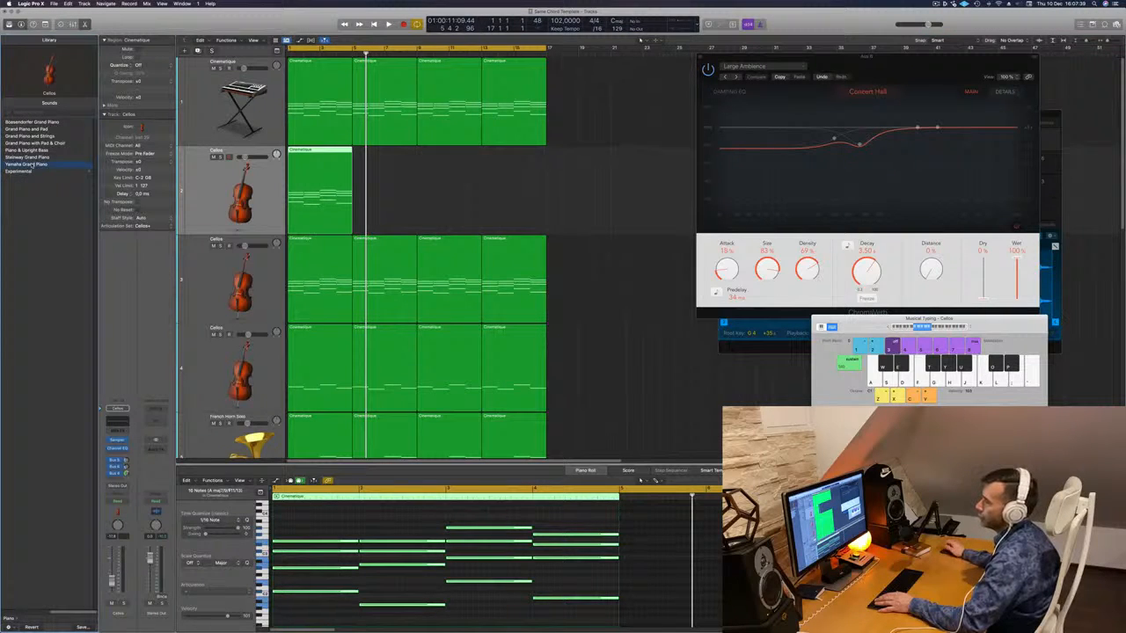
left_click(30, 164)
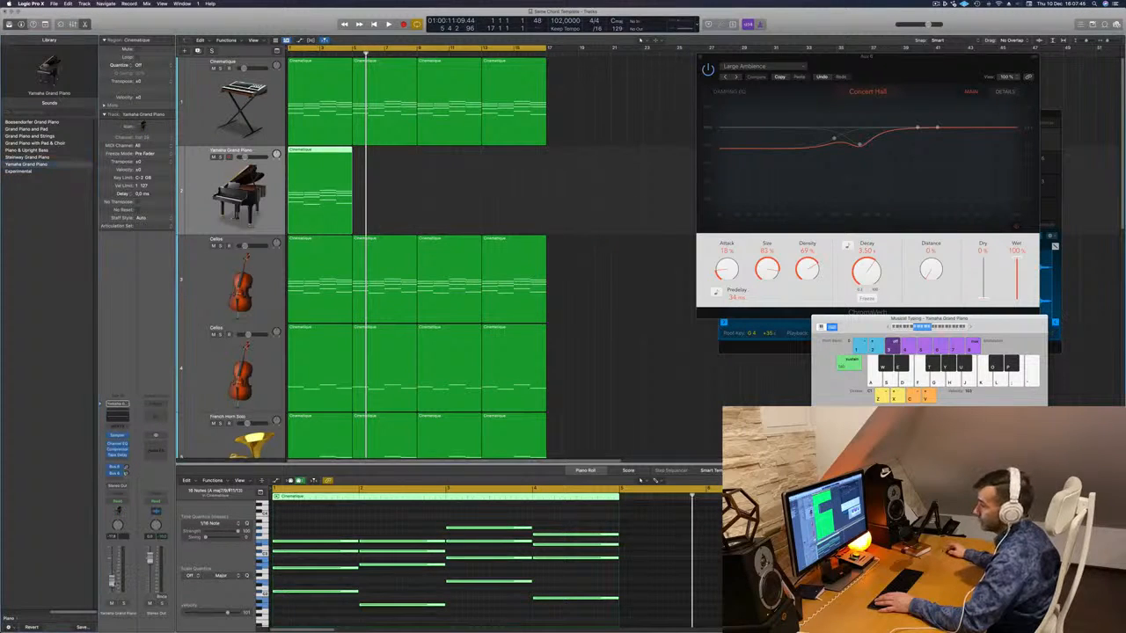
key("Return")
key("space")
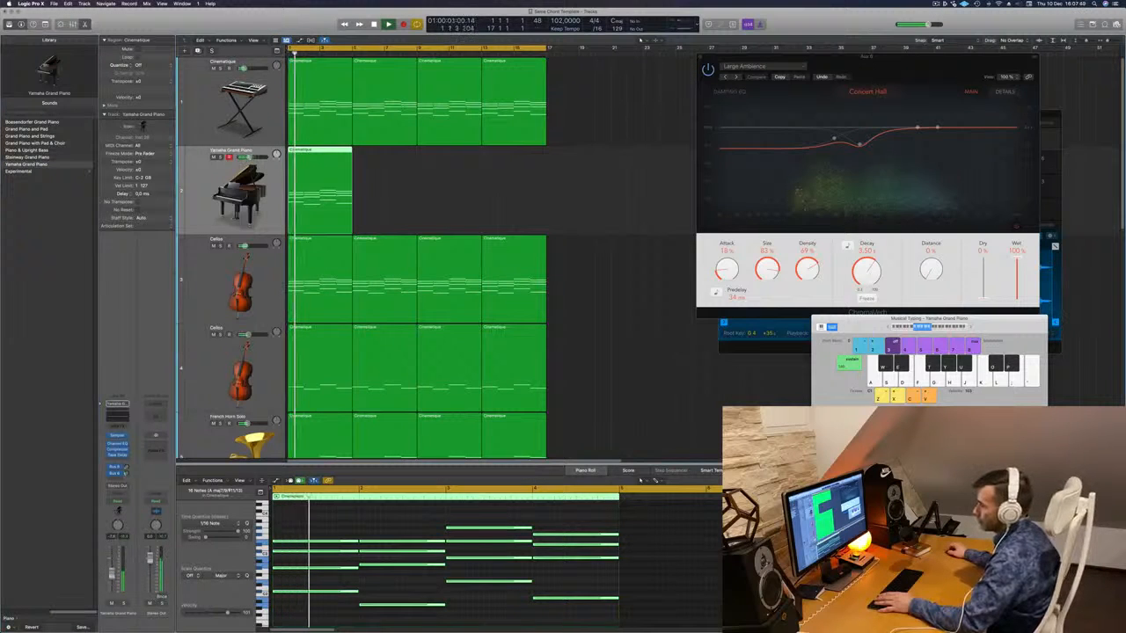
- Select all piano notes and copy the chords rightward in sixteenth steps into a repeated rhythm
left_click(322, 523)
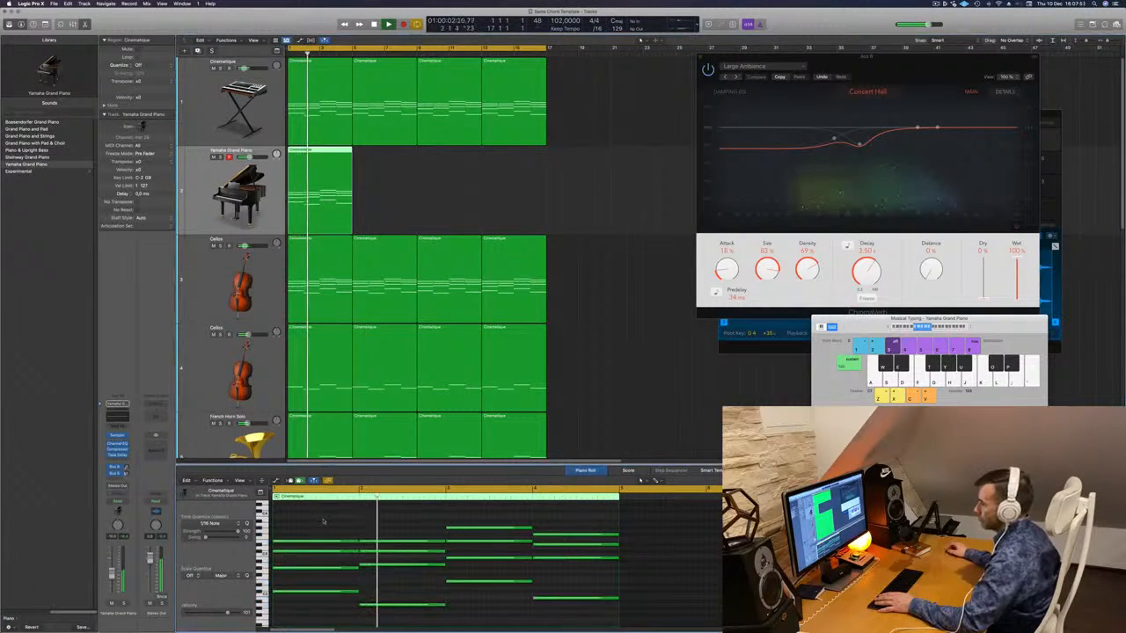
left_click_drag(319, 517, 542, 599)
scroll(306, 586, "up", 5)
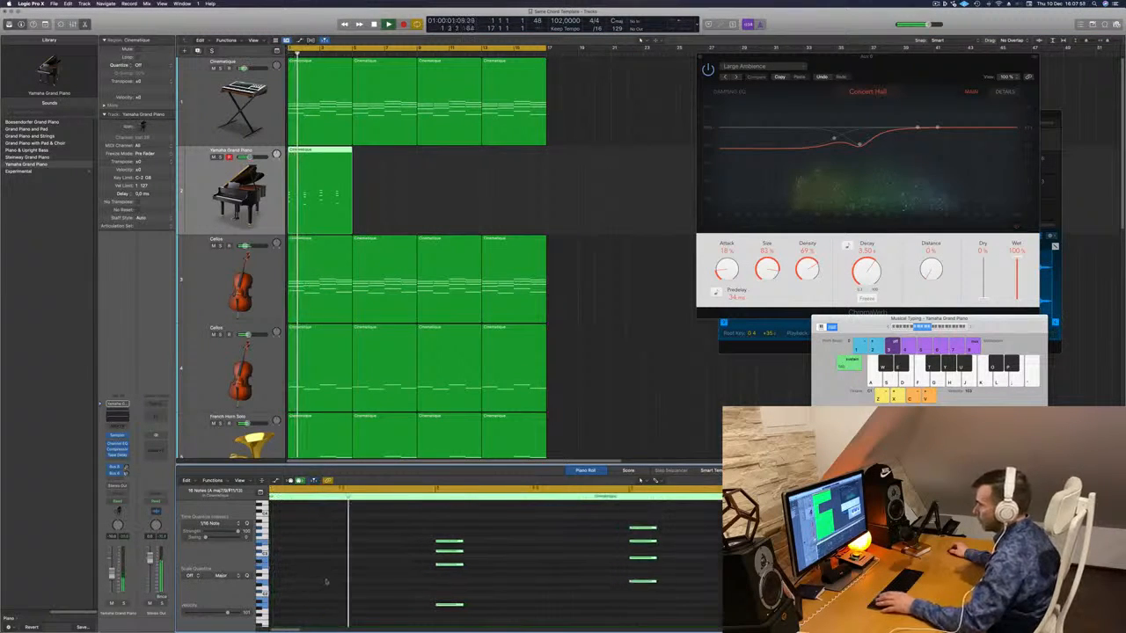
scroll(327, 581, "left", 2)
key("Return")
left_click_drag(287, 546, 321, 546)
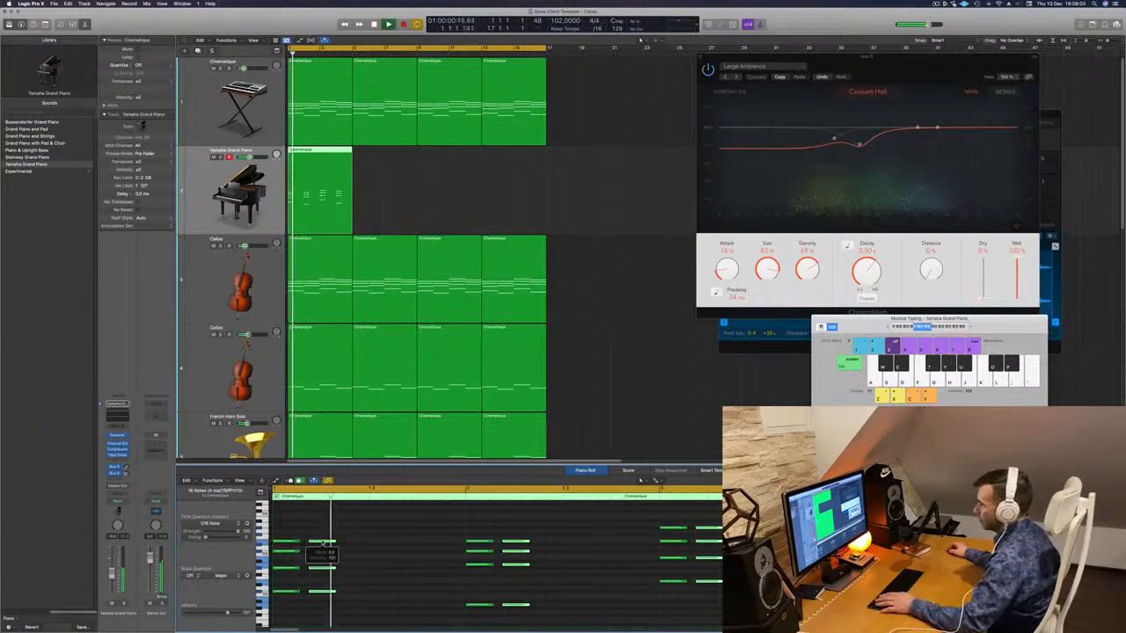
left_click_drag(340, 547, 362, 546)
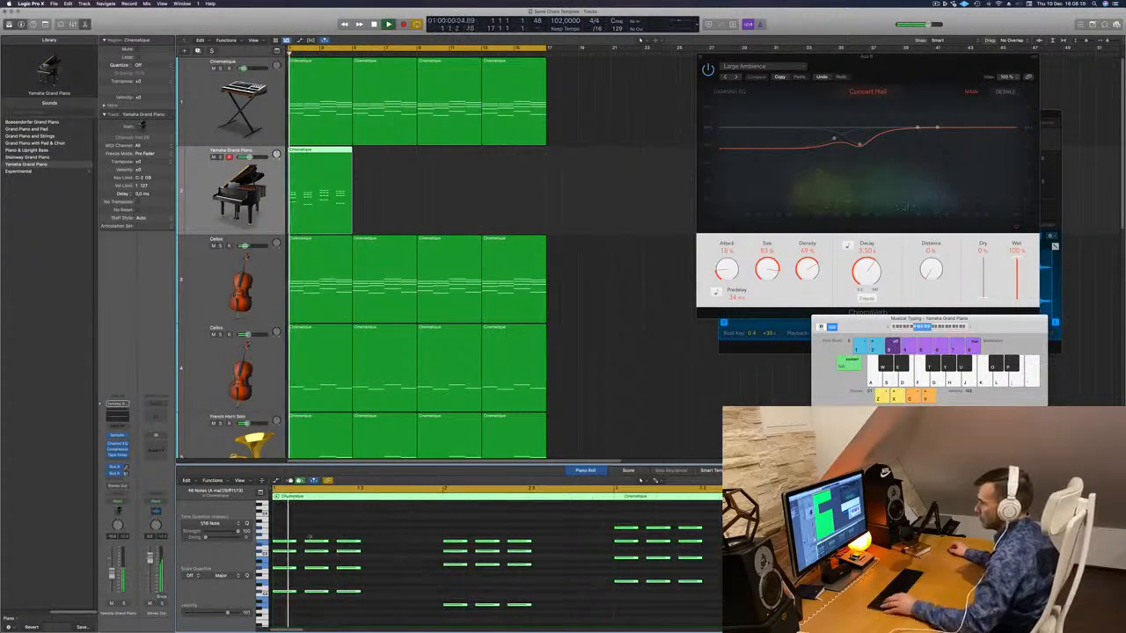
left_click_drag(295, 543, 382, 550)
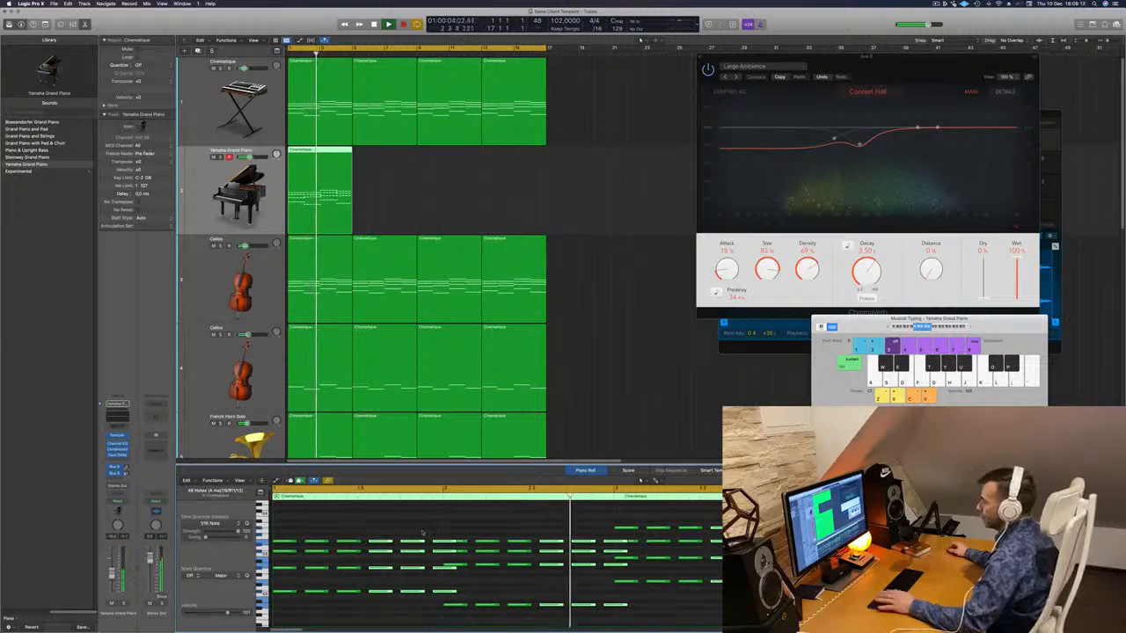
- Copy the piano region to bars 5–8
left_click_drag(436, 530, 440, 601)
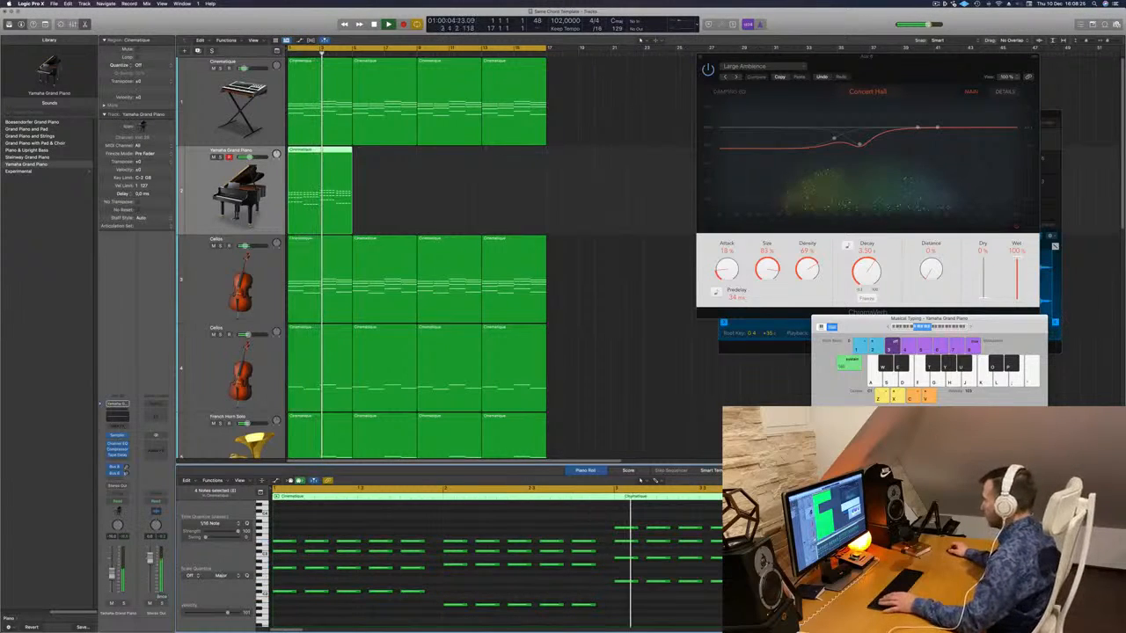
scroll(497, 572, "down", 1)
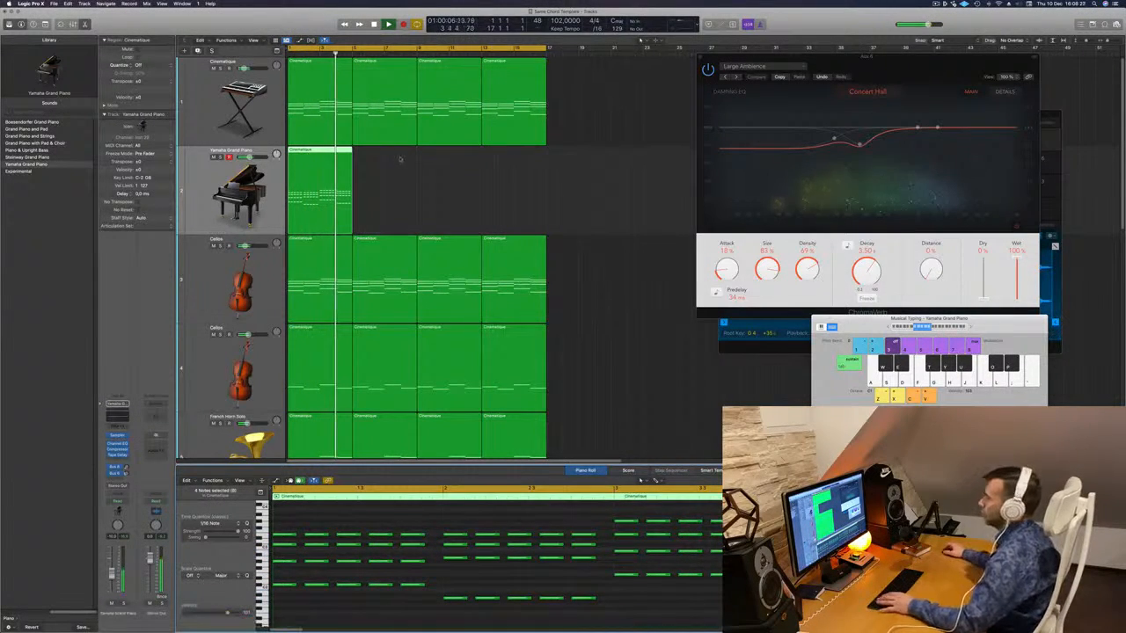
key("space")
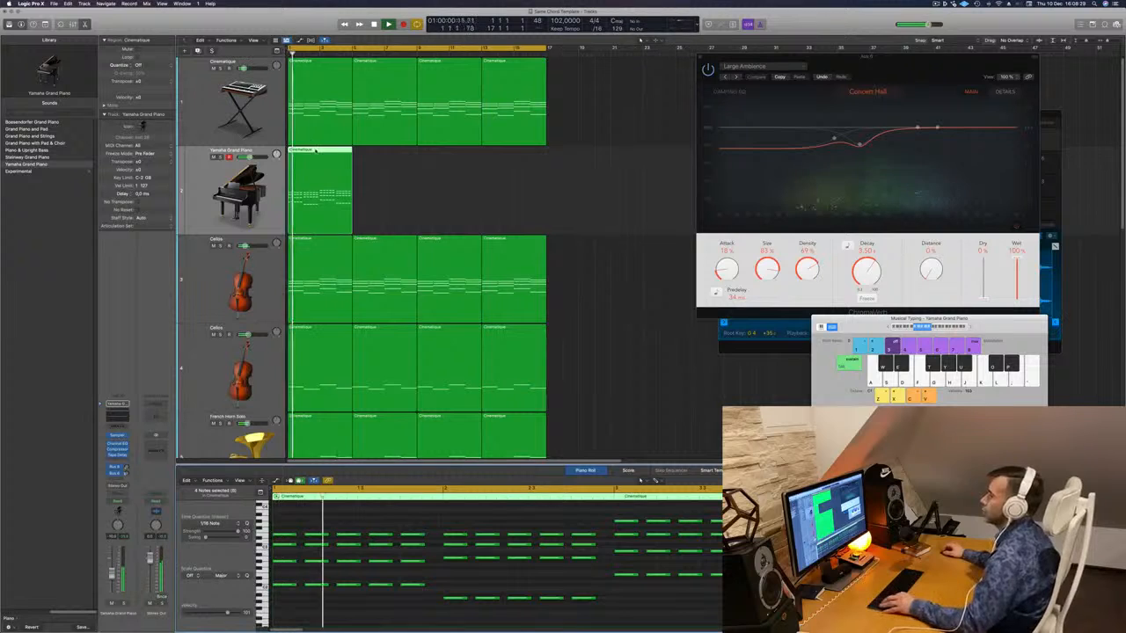
left_click_drag(315, 150, 452, 168)
left_click(323, 150, "shift")
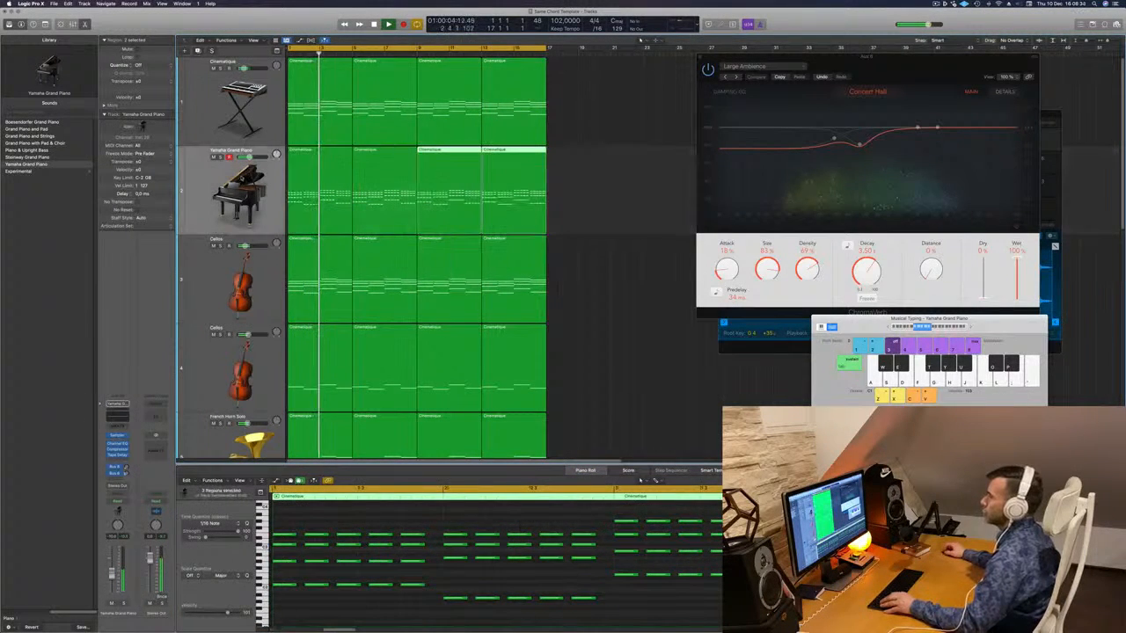
- Select the four piano regions, replay from bar 1, and bring up the piano channel's Send destinations
left_click(231, 188)
key("space")
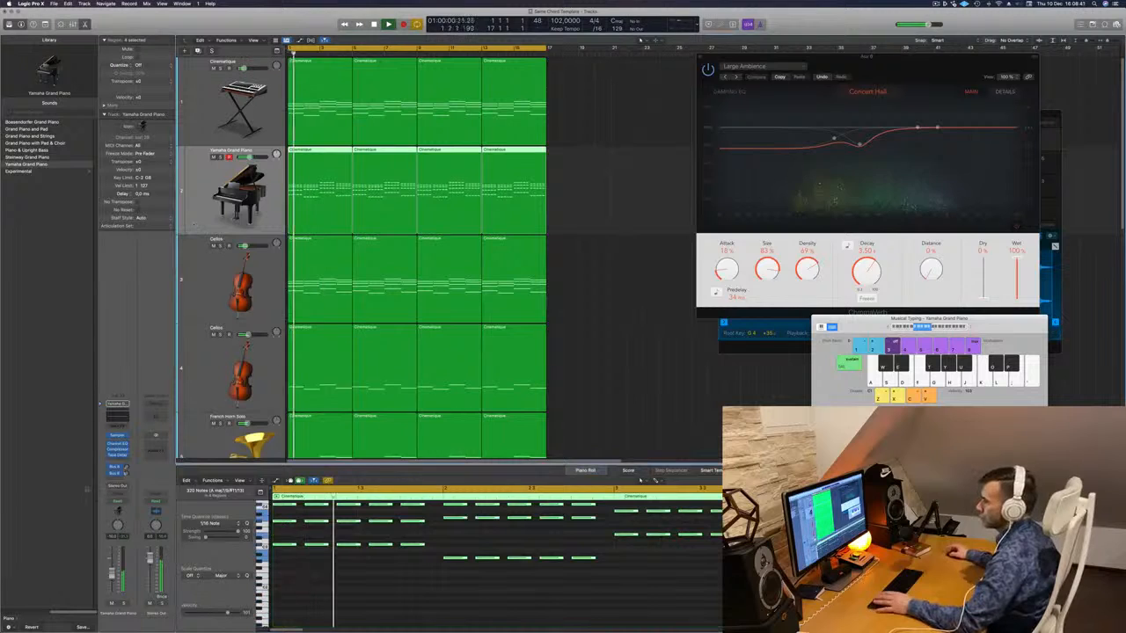
left_click(118, 472)
- Route the piano's send to the Bus 4 ChromaVerb reverb and replay from the start
mouse_move(132, 488)
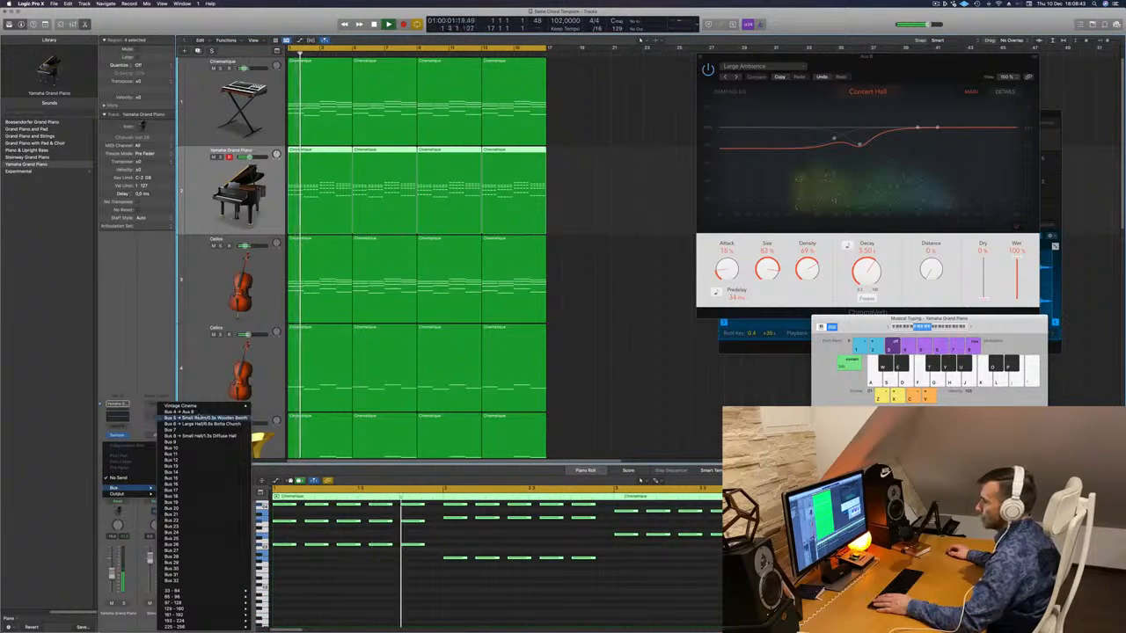
left_click(181, 411)
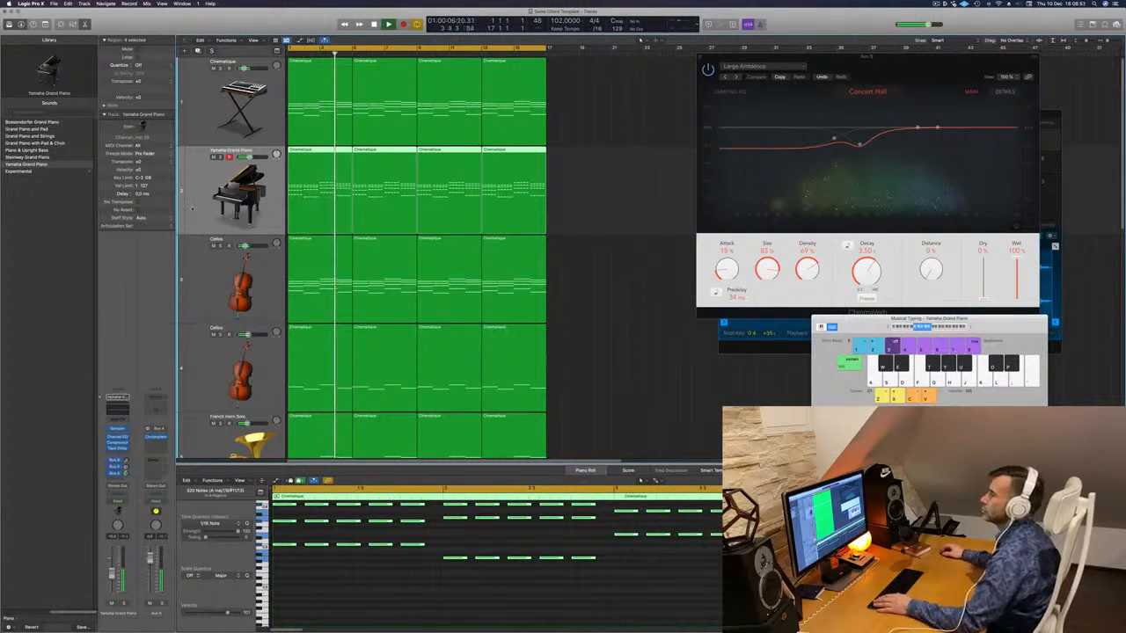
left_click(393, 590)
key("space")
key("space")
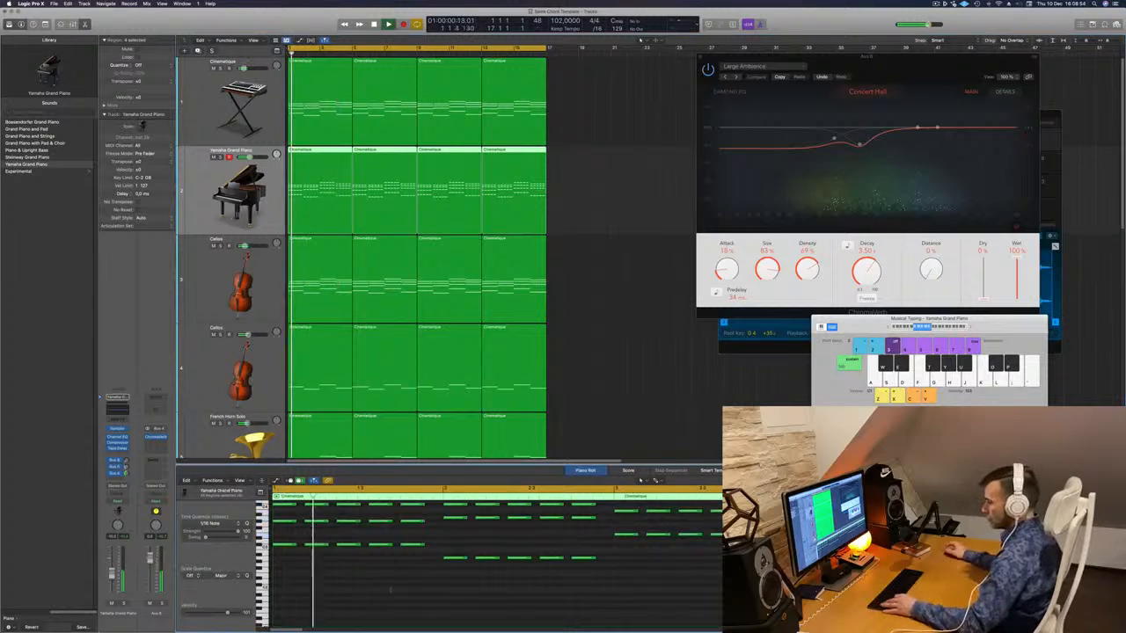
- Audition the piano, cello and horn arrangement from the start with the Concert Hall reverb showing
scroll(392, 591, "up", 3)
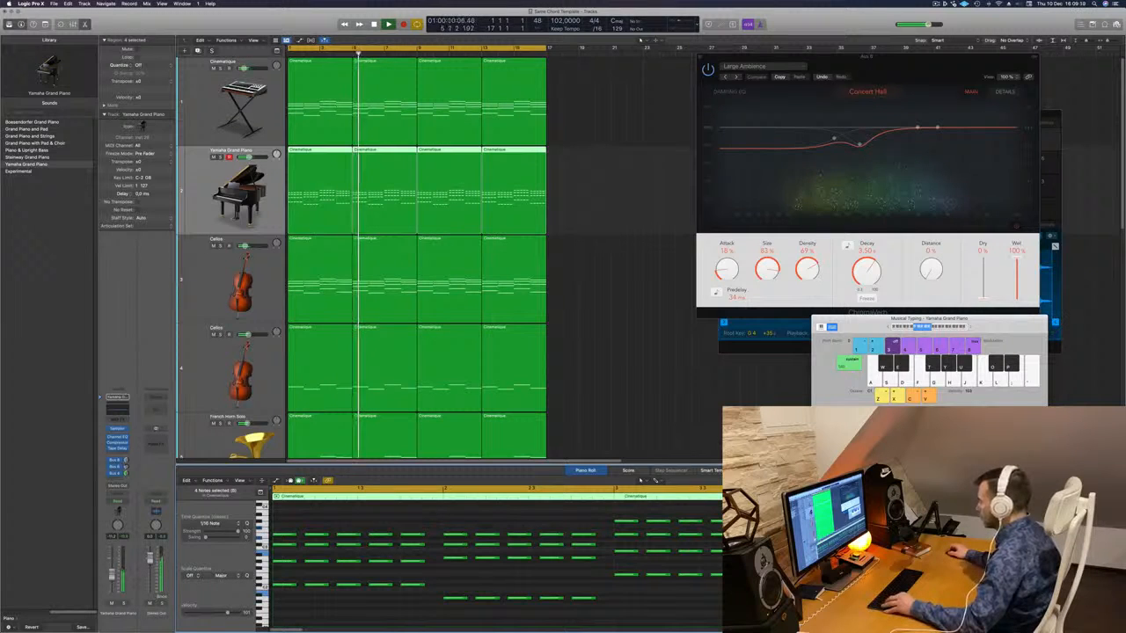
key("Return")
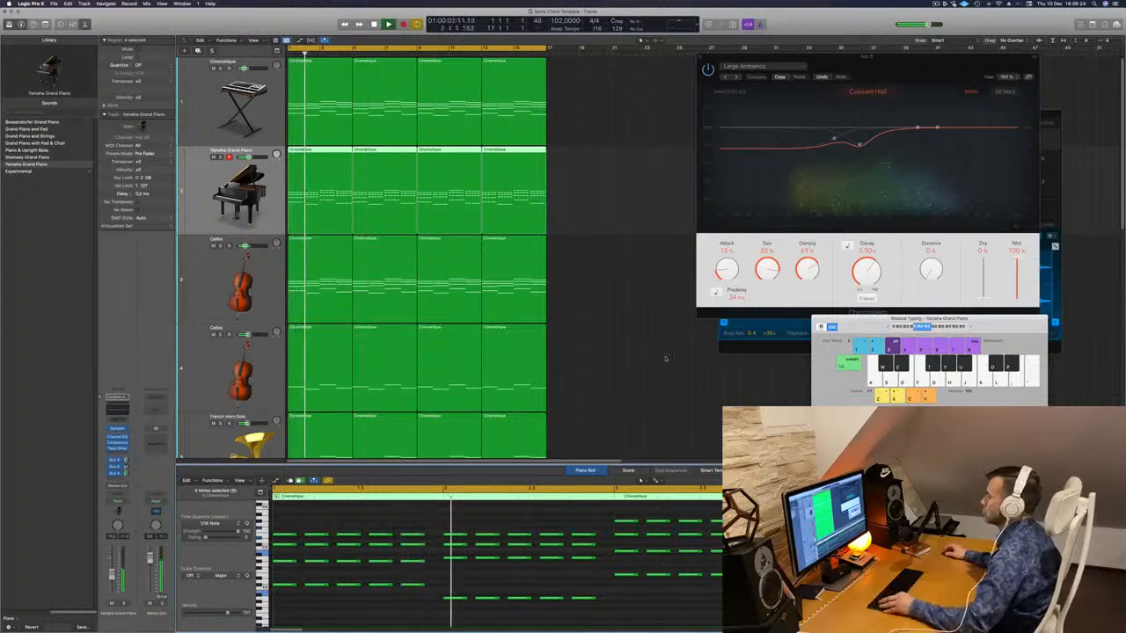
scroll(607, 345, "down", 2)
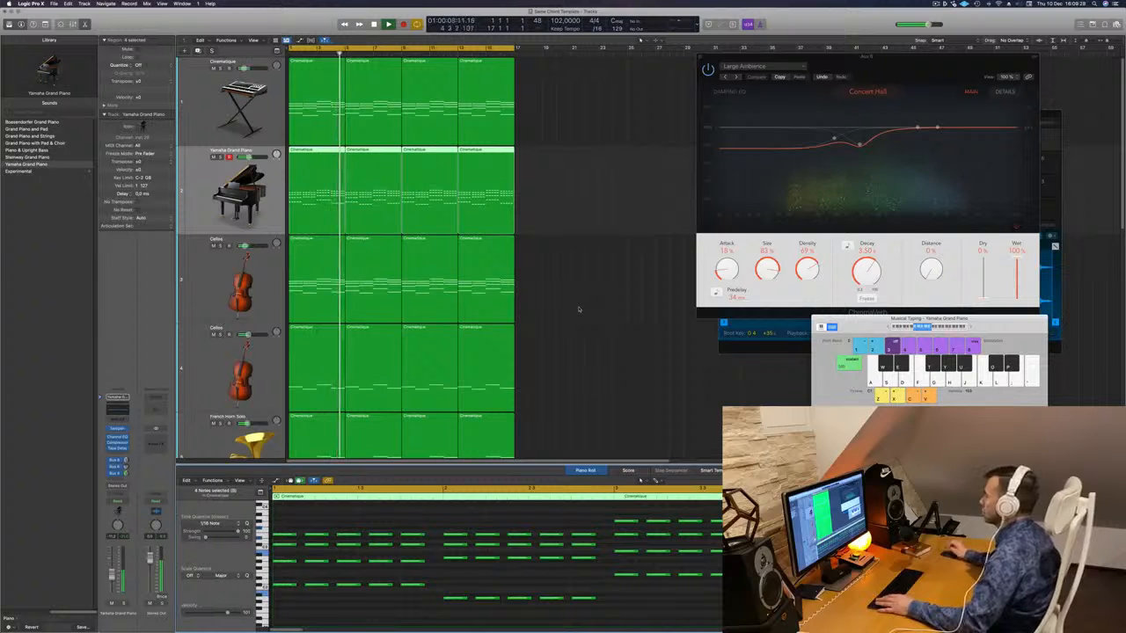
- Repeat the first piano region at bars 5, 9 and 13, then load Piano & Upright Bass
key("Return")
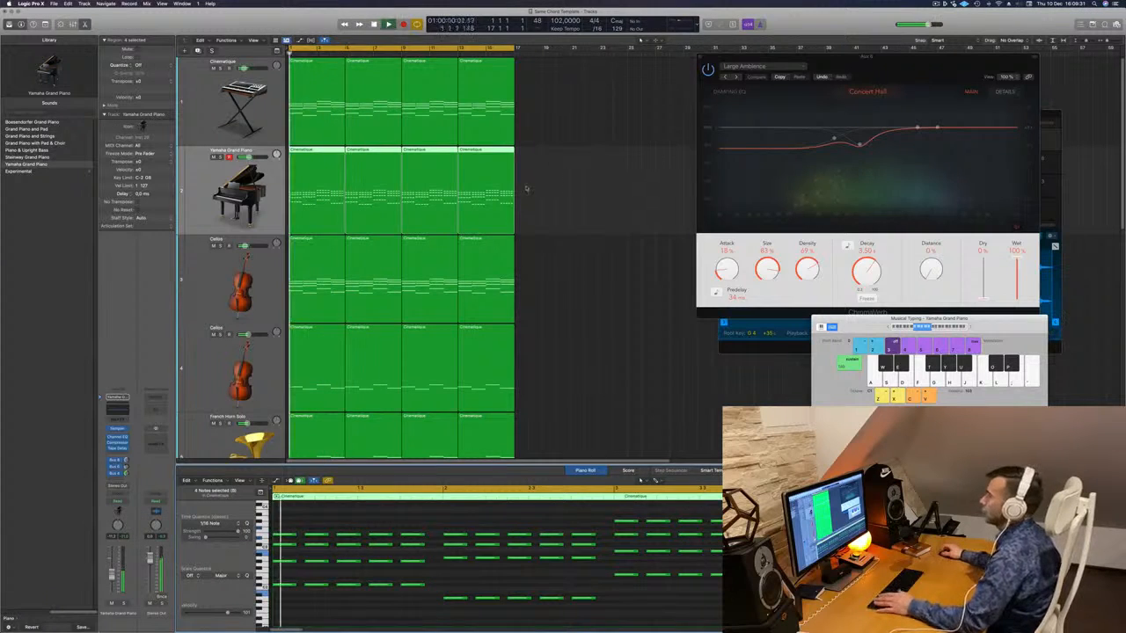
left_click_drag(570, 175, 397, 204)
key("Delete")
left_click_drag(314, 178, 367, 176)
mouse_move(425, 175)
left_mouse_down()
mouse_move(329, 189)
mouse_move(433, 188)
left_mouse_up()
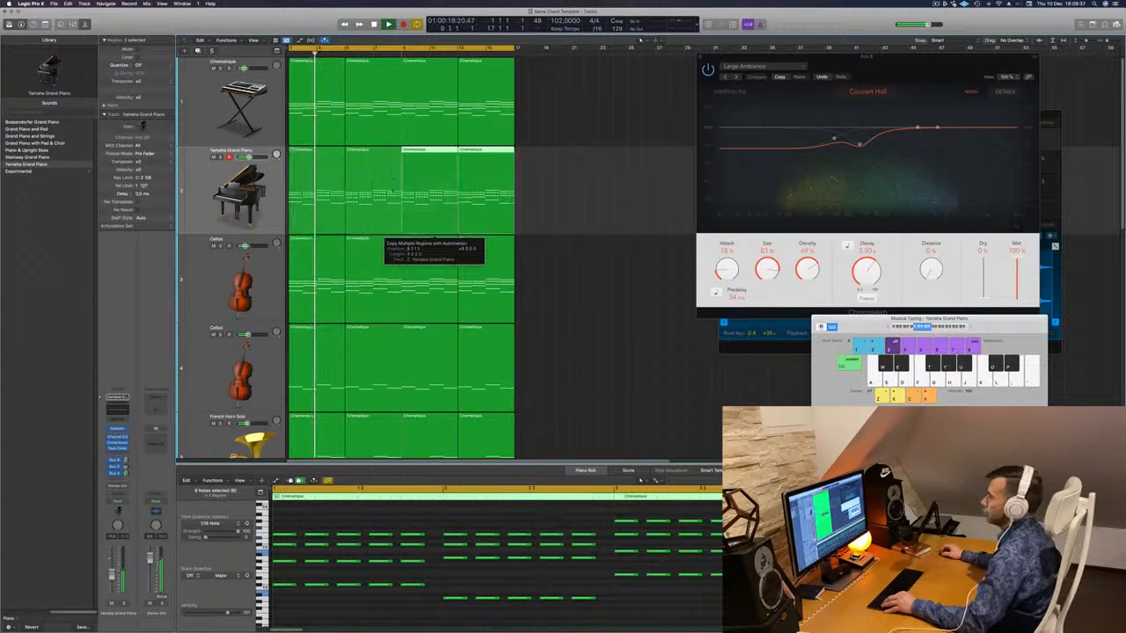
left_click(201, 195)
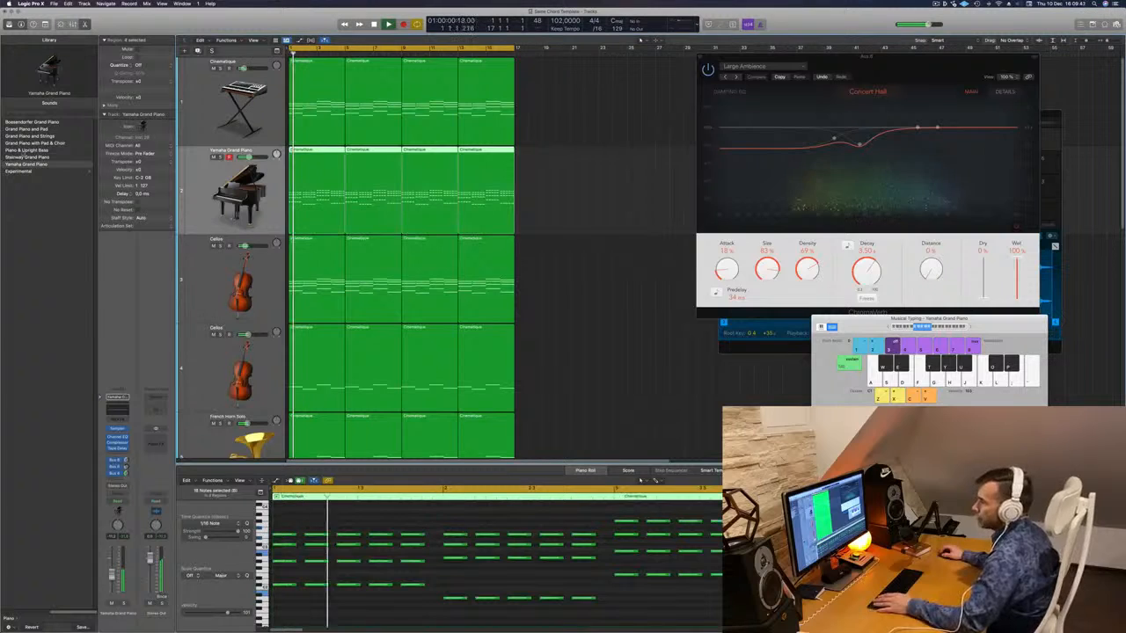
left_click(22, 151)
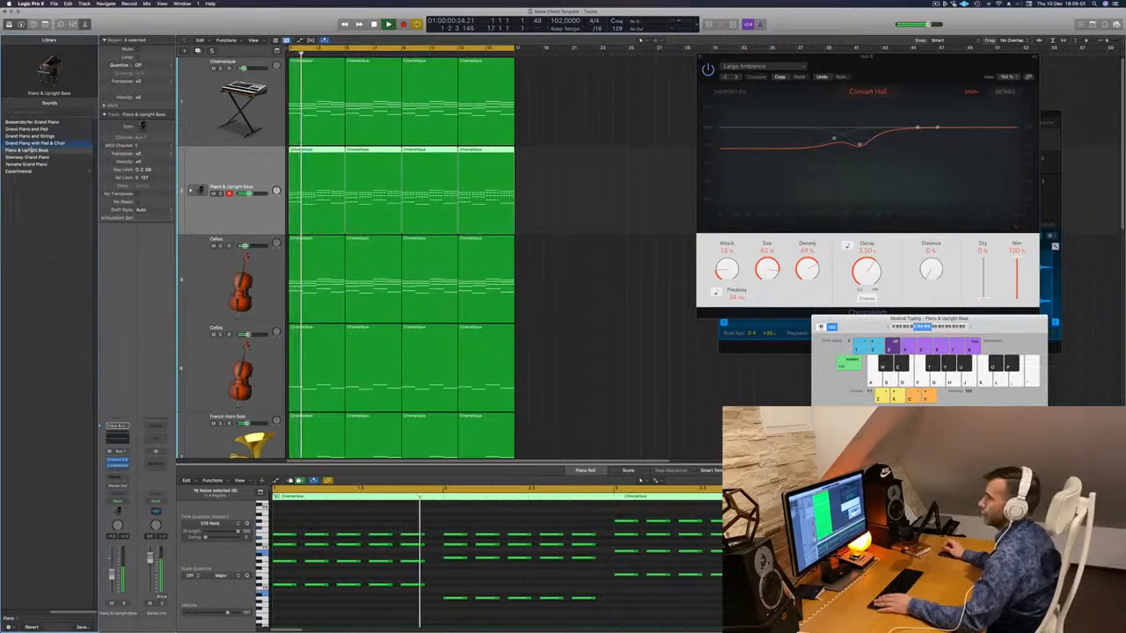
- Try Grand Piano and Strings, then settle on Boesendorfer Grand Piano for the piano track
left_click(32, 137)
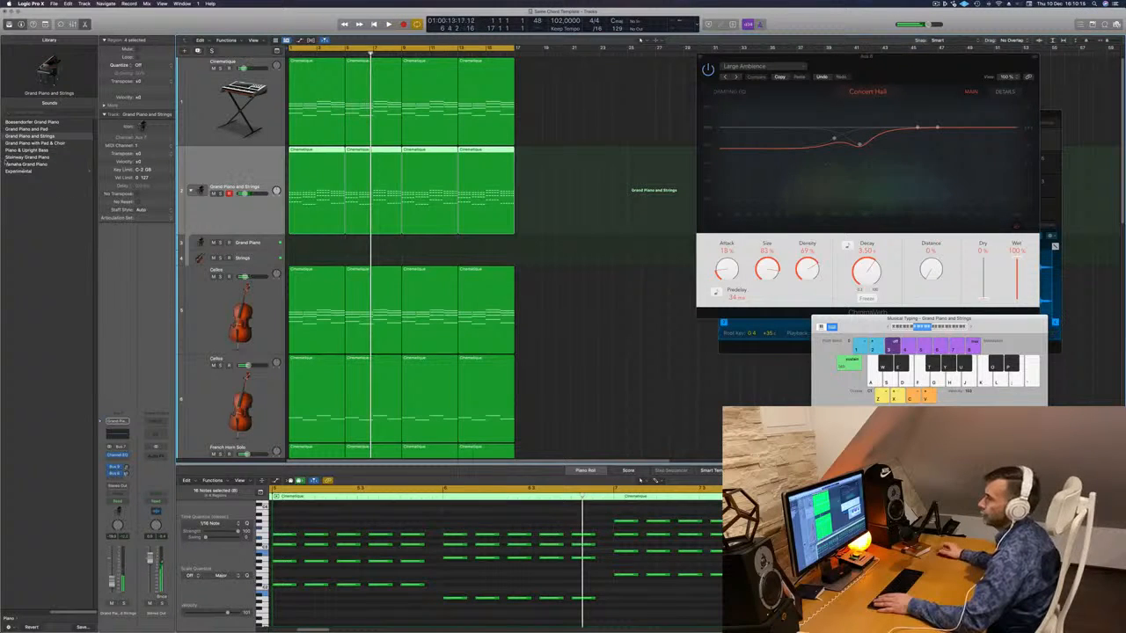
left_click(29, 122)
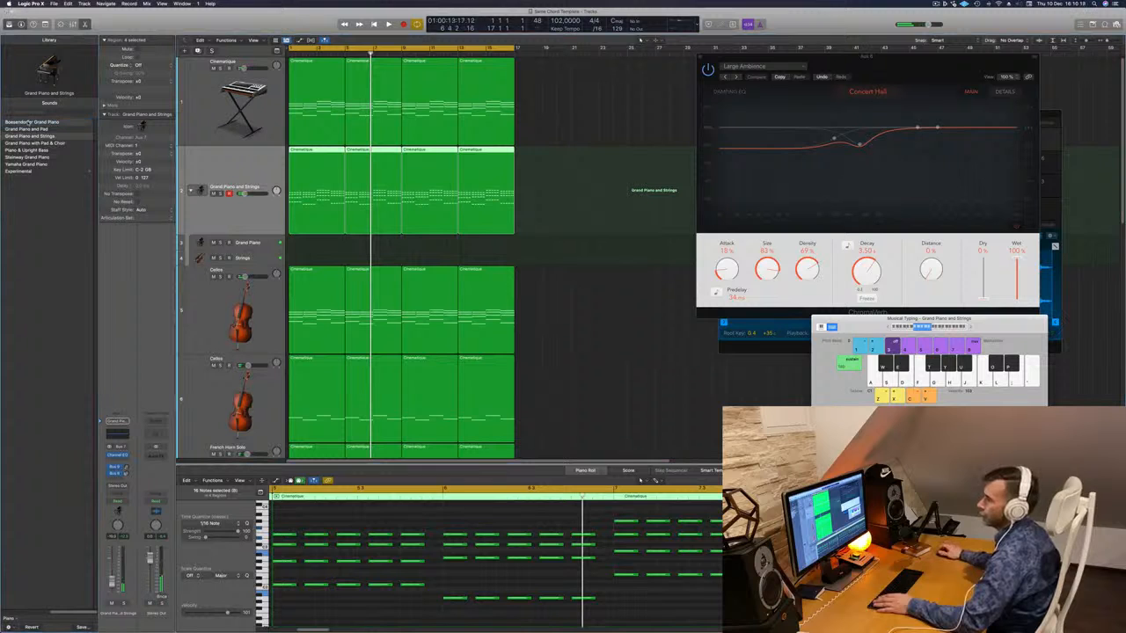
key("space")
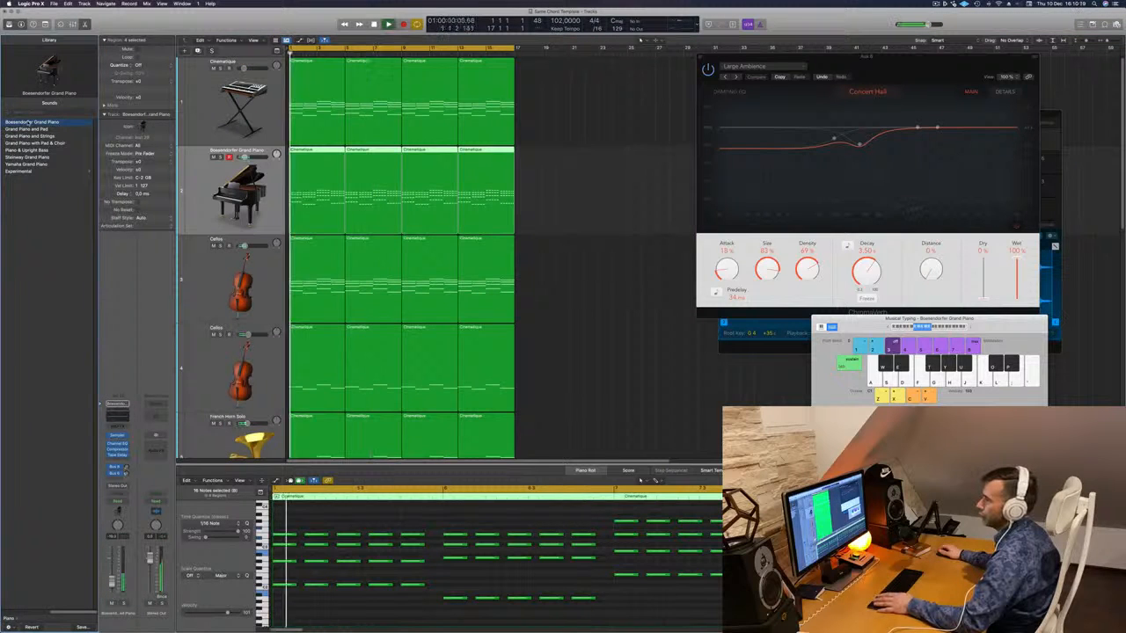
key("Return")
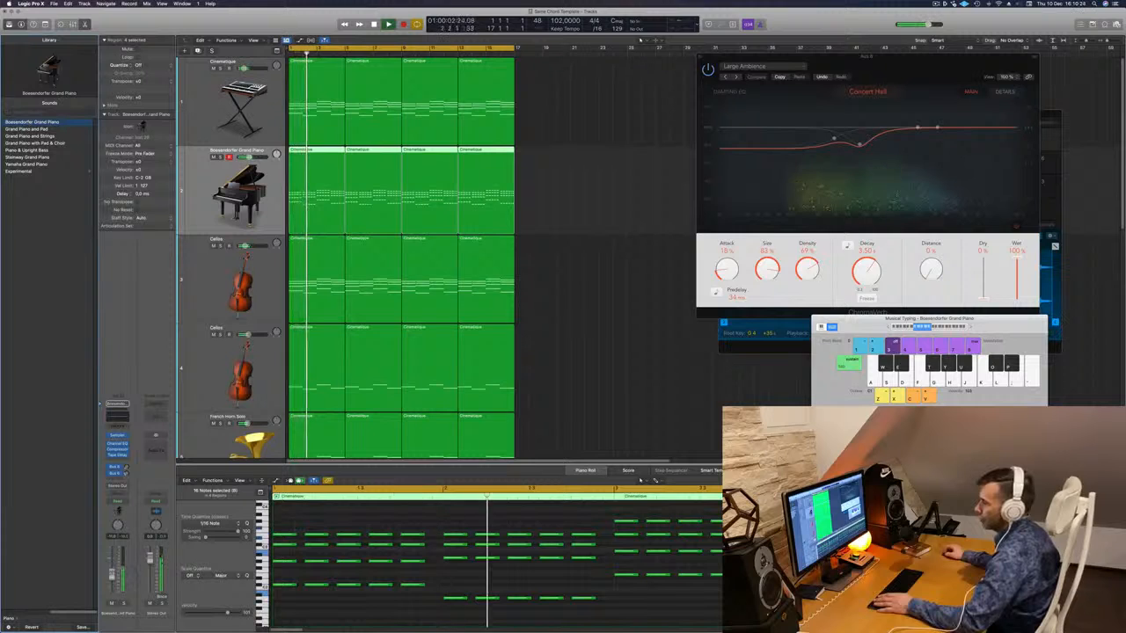
key("Return")
key("space")
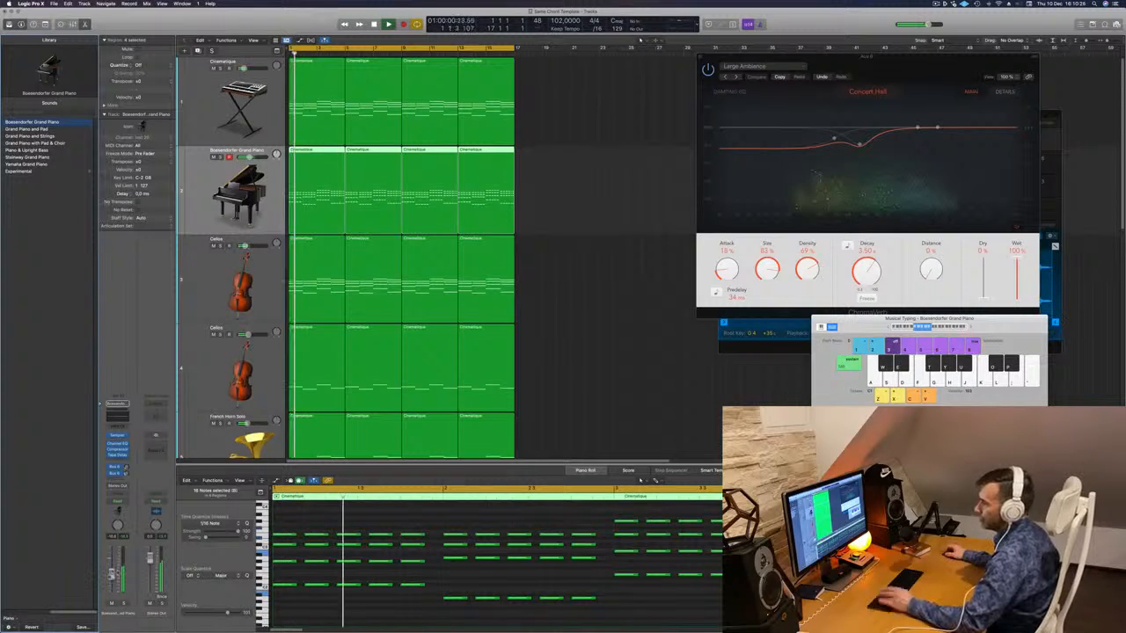
- Send the piano channel to the Bus 4 (Aux B) reverb
left_click(119, 478)
mouse_move(115, 489)
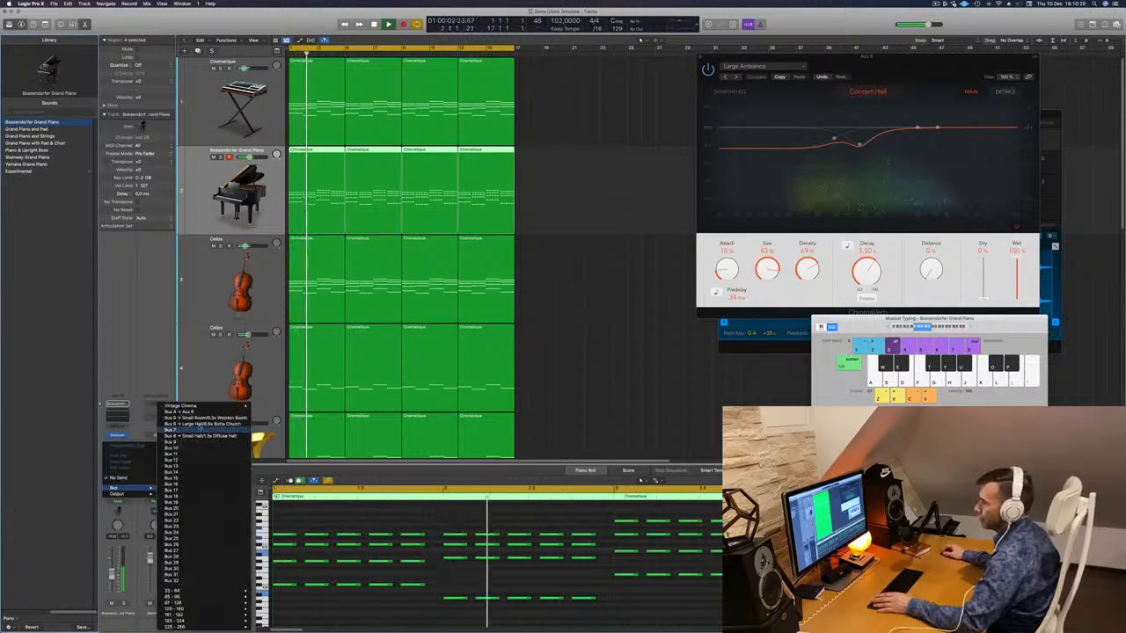
left_click(182, 412)
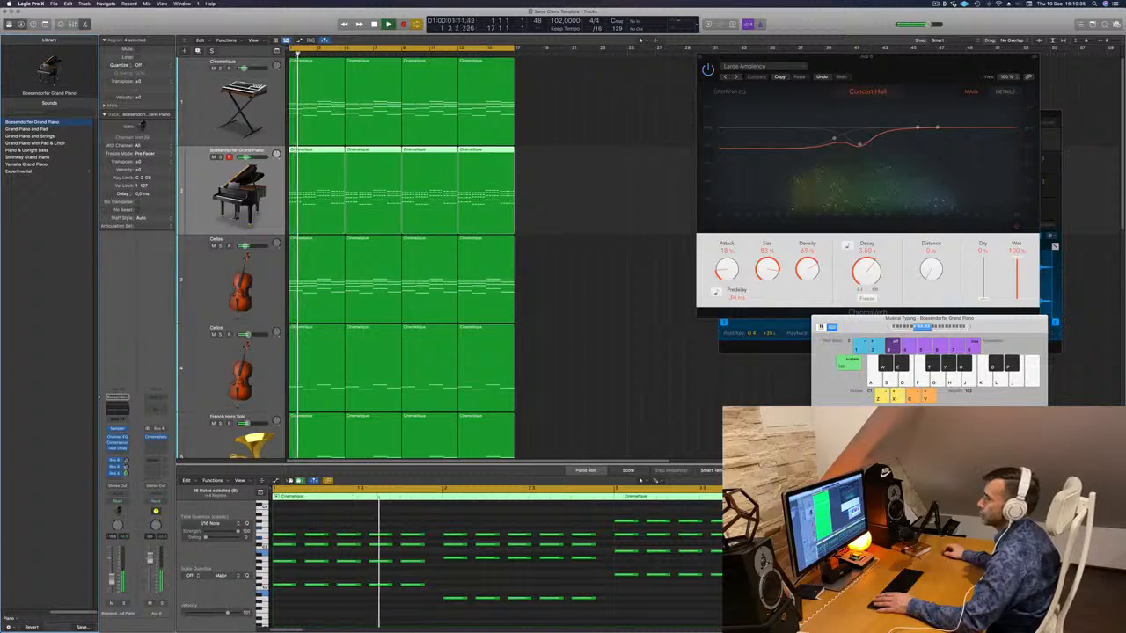
- Enable the piano's Channel EQ high-cut at about 750 Hz, then close the EQ window
key("Return")
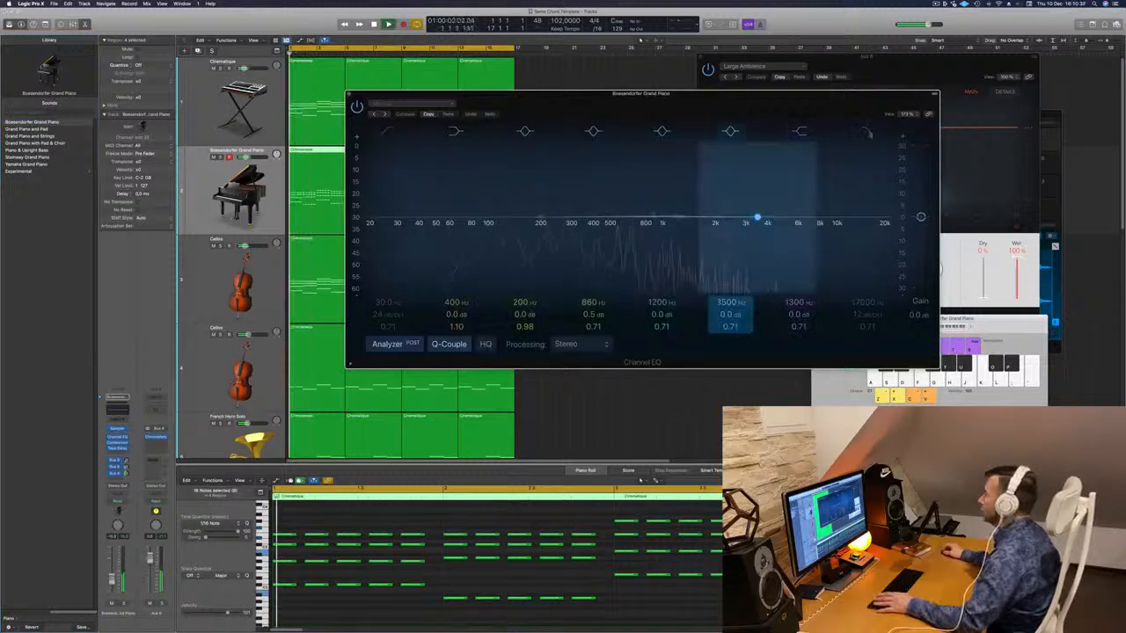
left_click(866, 132)
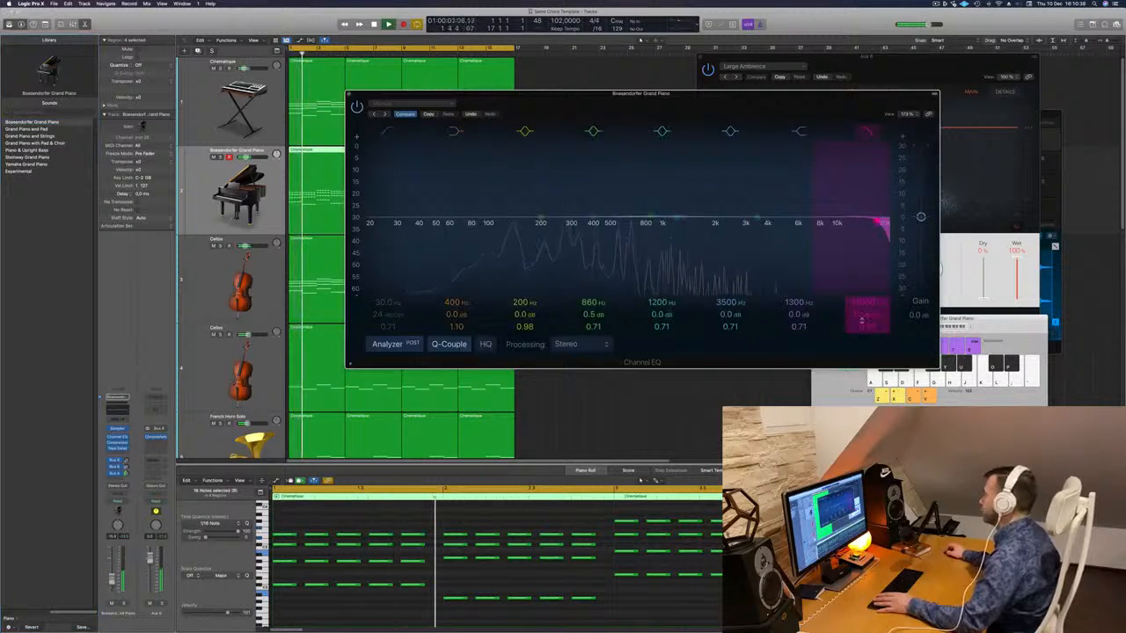
left_click_drag(877, 214, 689, 214)
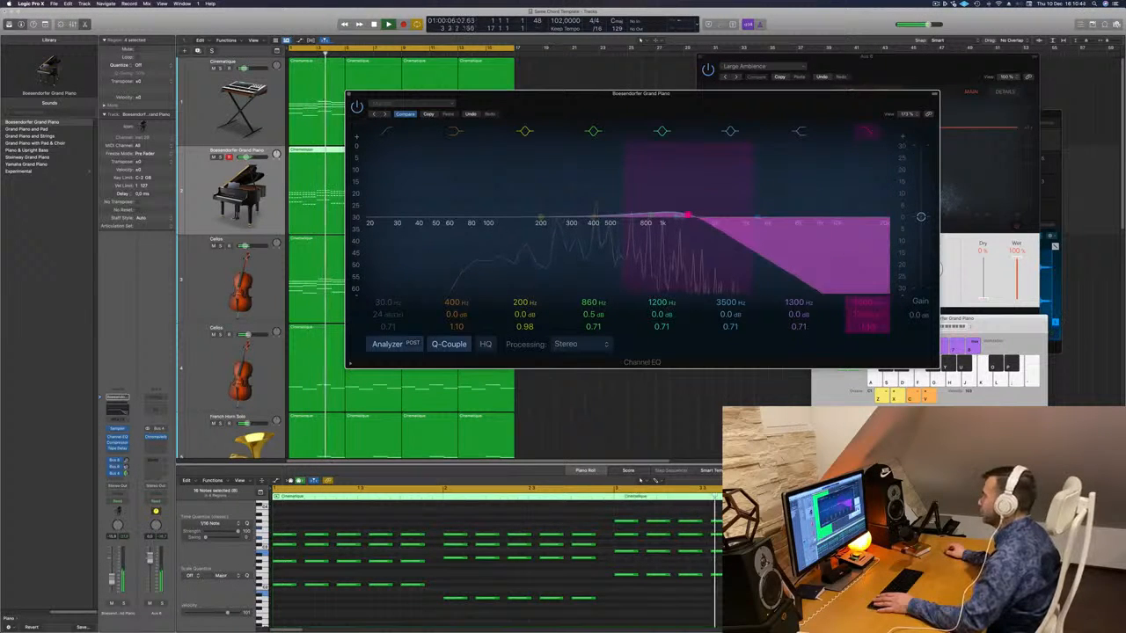
mouse_move(865, 305)
left_mouse_down()
mouse_move(865, 330)
mouse_move(864, 307)
left_mouse_up()
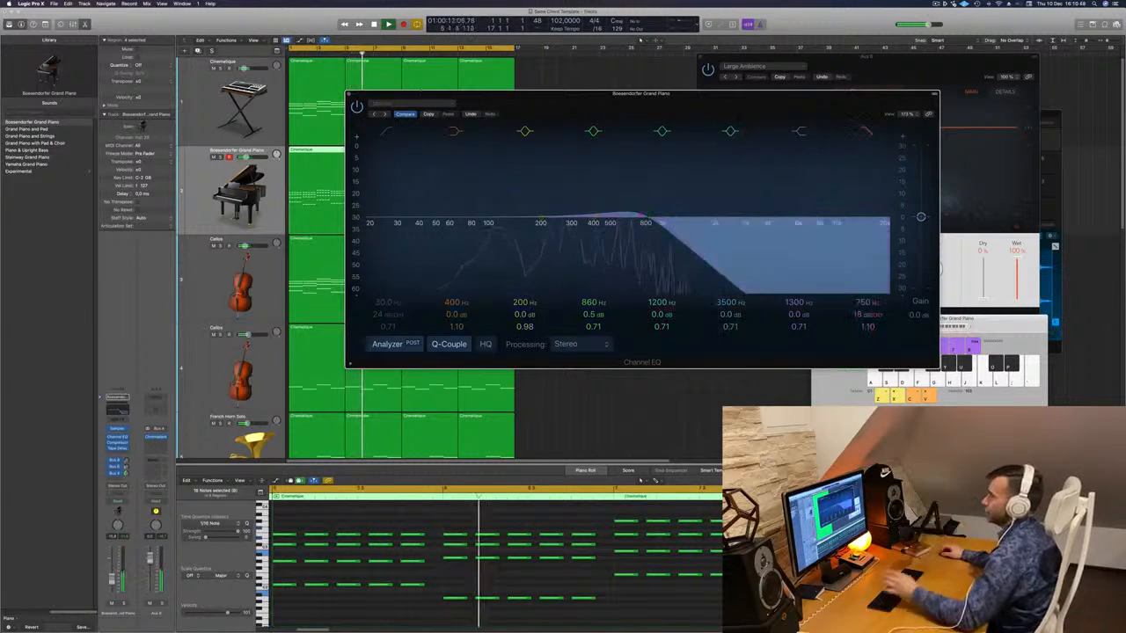
left_click(349, 94)
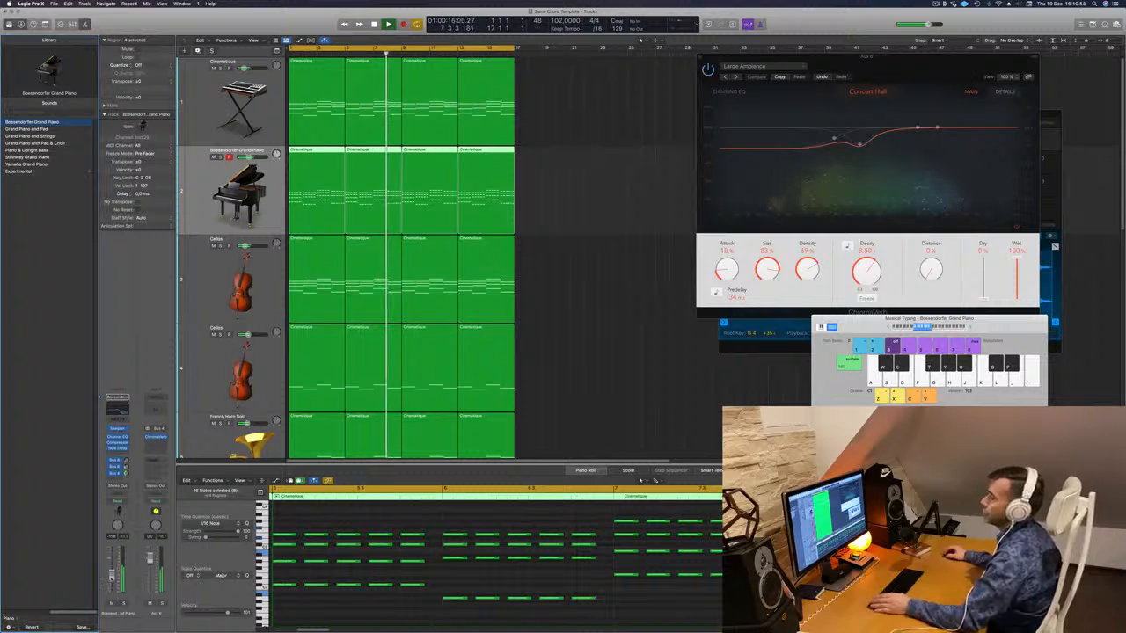
- Duplicate the Deeper Emotion track with Cmd-D
scroll(577, 272, "down", 8)
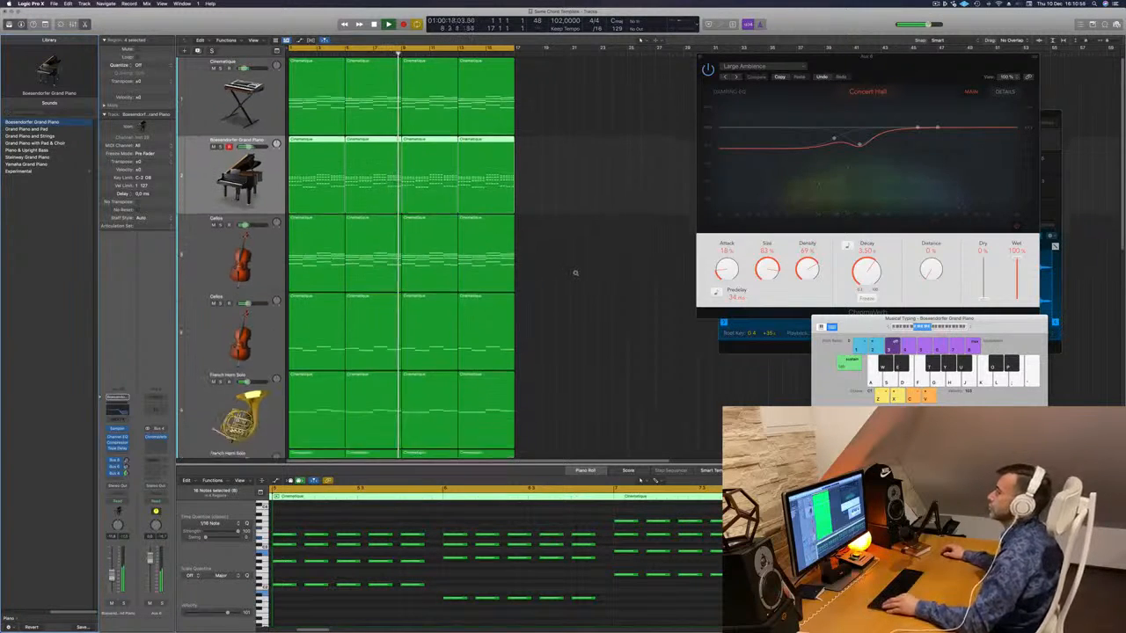
key("Return")
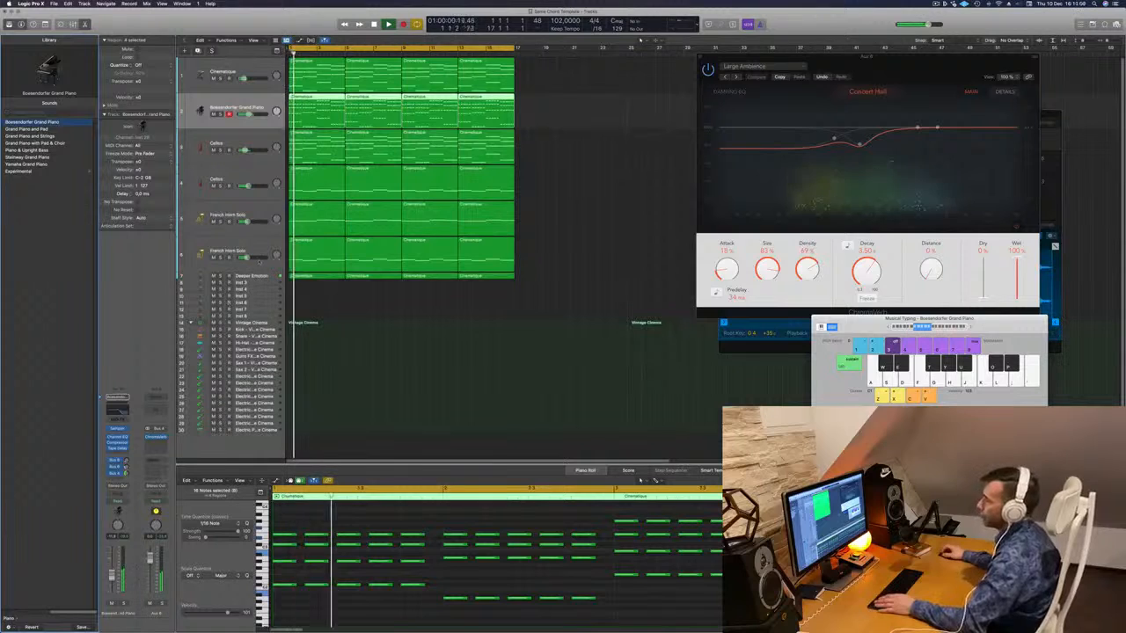
left_click(255, 269)
left_click(257, 278)
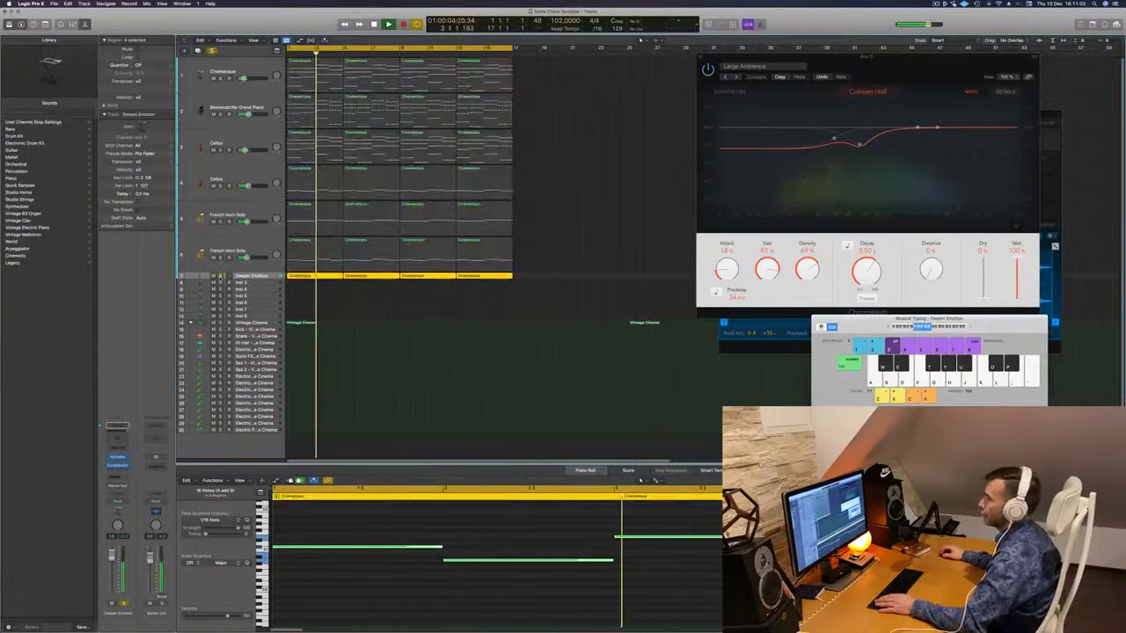
key("space")
key("space")
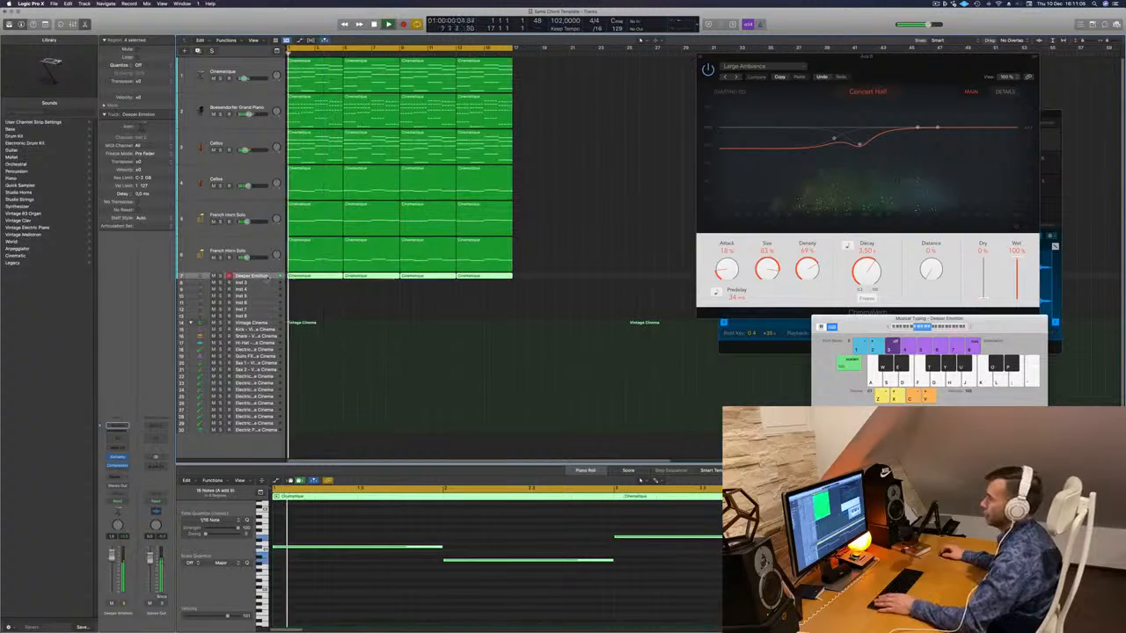
key("super+d")
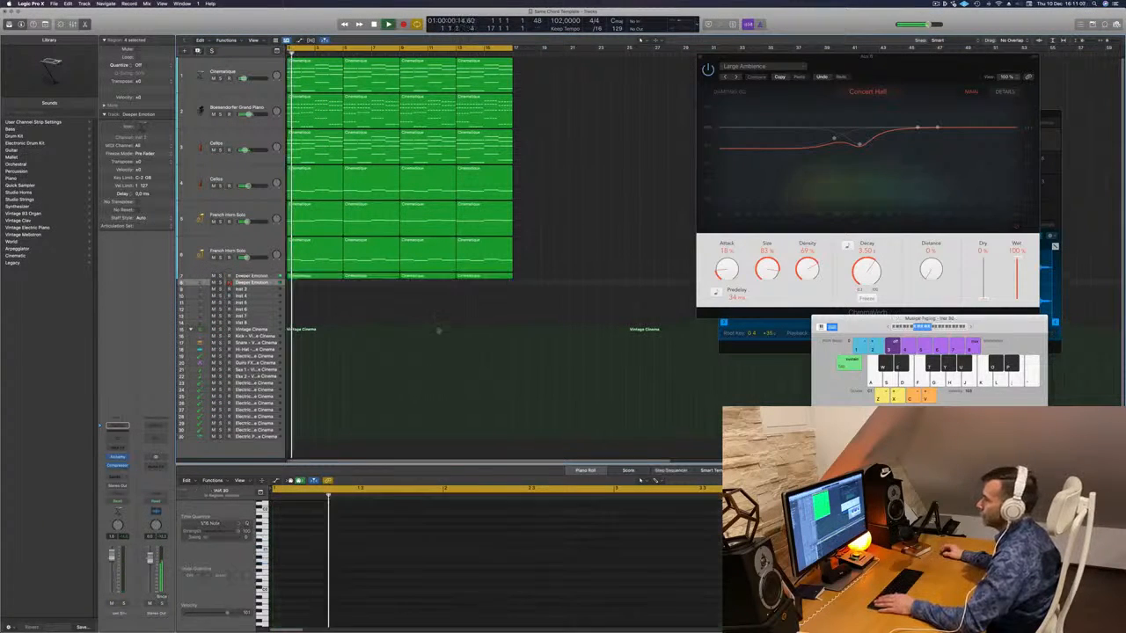
- Move track 7's Cinematique regions onto the new track 8 and select all their notes
key("space")
left_click_drag(541, 281, 309, 279)
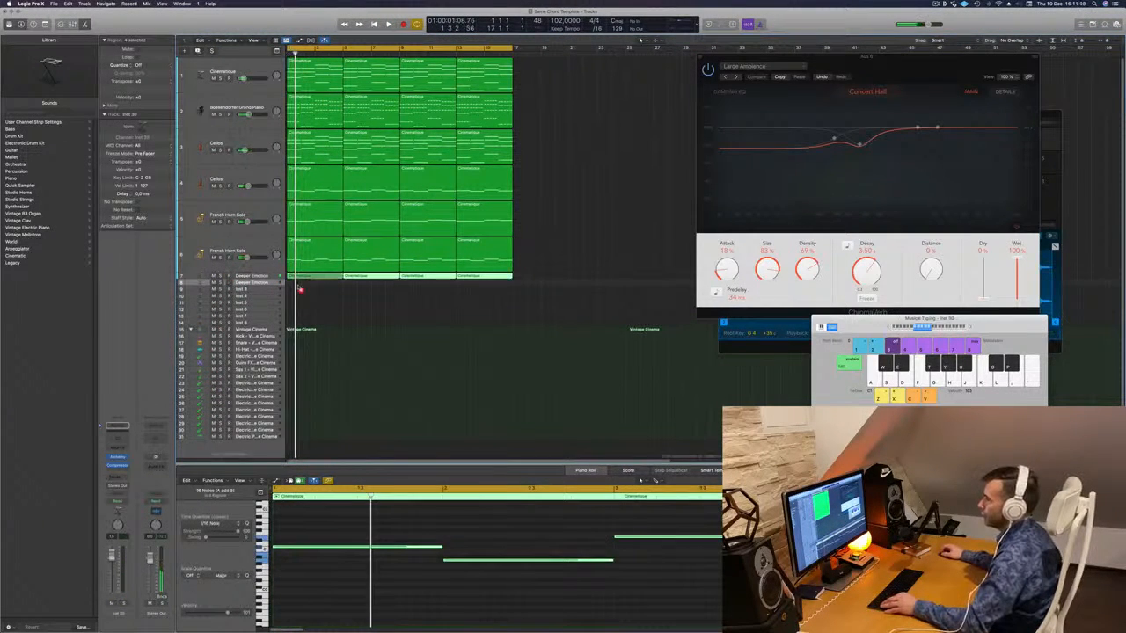
left_click_drag(300, 292, 299, 285)
left_click(388, 571)
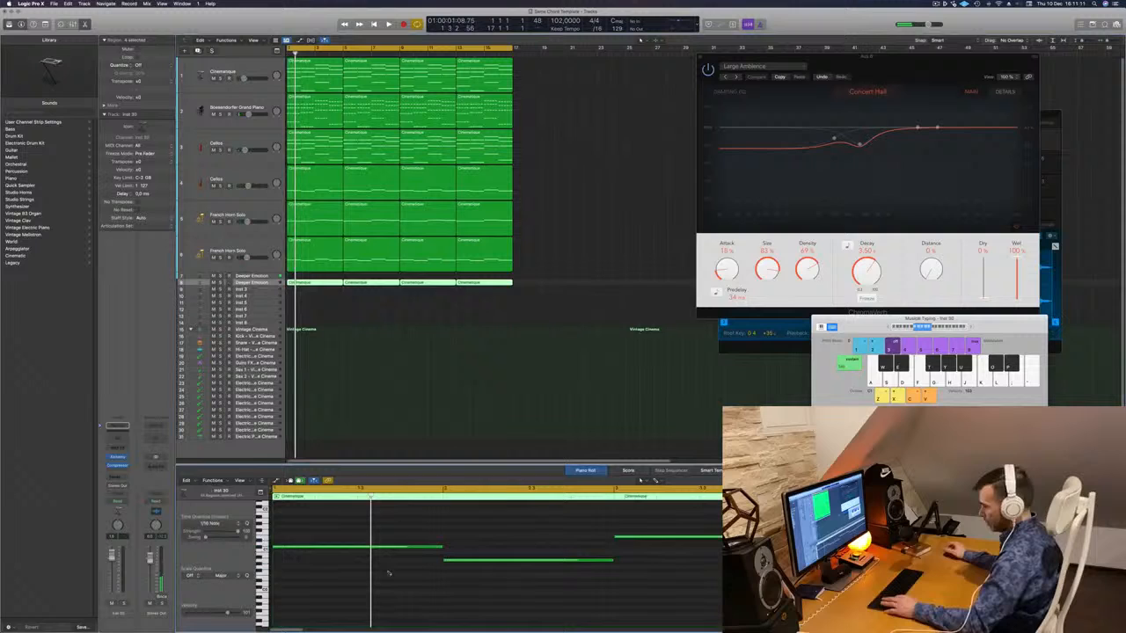
key("super+a")
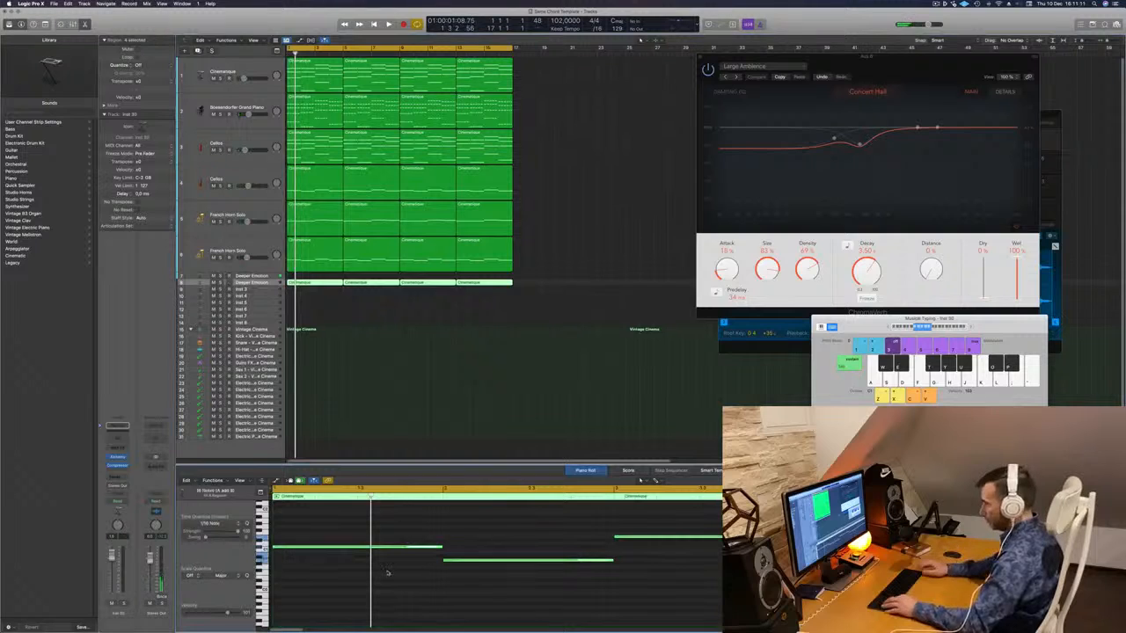
- Transpose the selected notes up an octave and copy track 8's regions back onto track 7
key("alt+shift+Up")
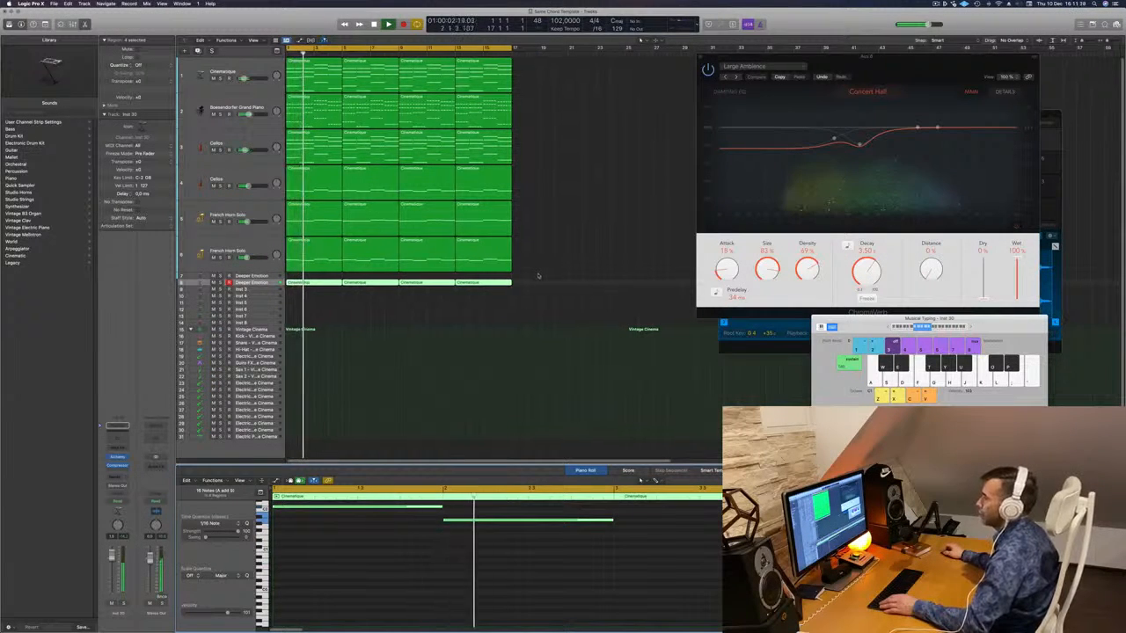
key("Return")
left_click(310, 284)
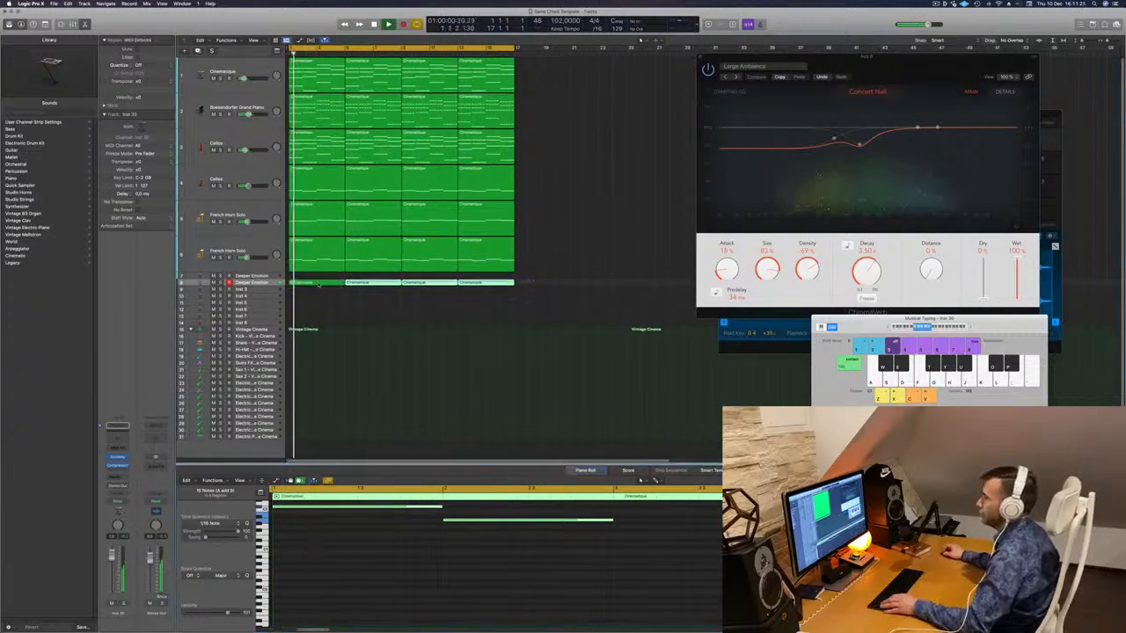
left_click_drag(309, 283, 310, 276)
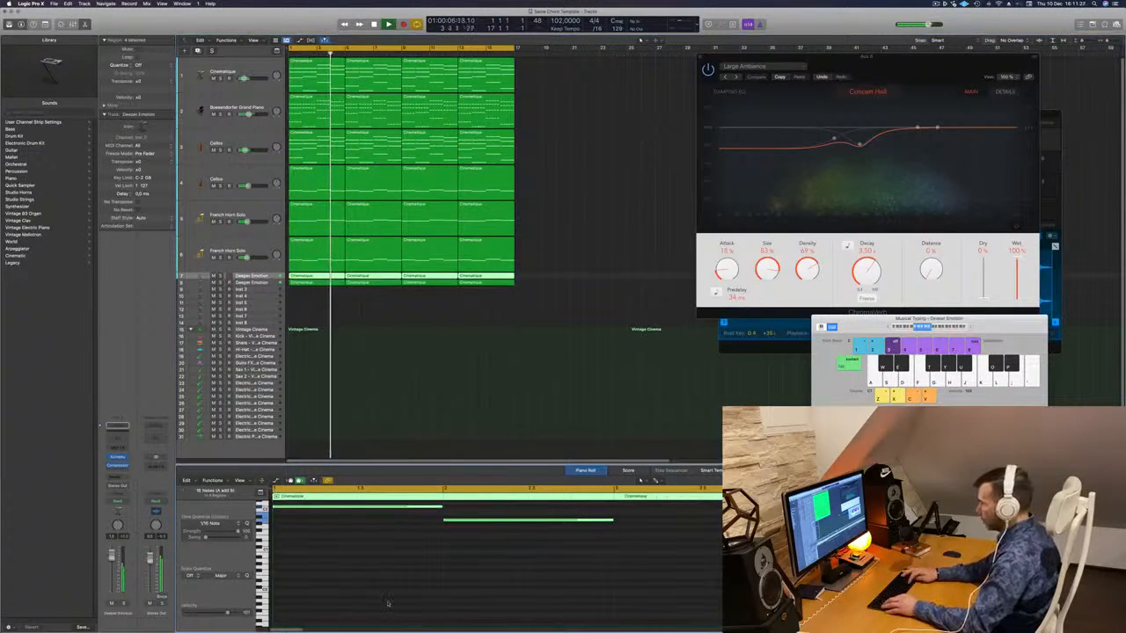
- Compare the two Deeper Emotion tracks with mute and solo, then clear all solos and replay
scroll(387, 604, "up", 3)
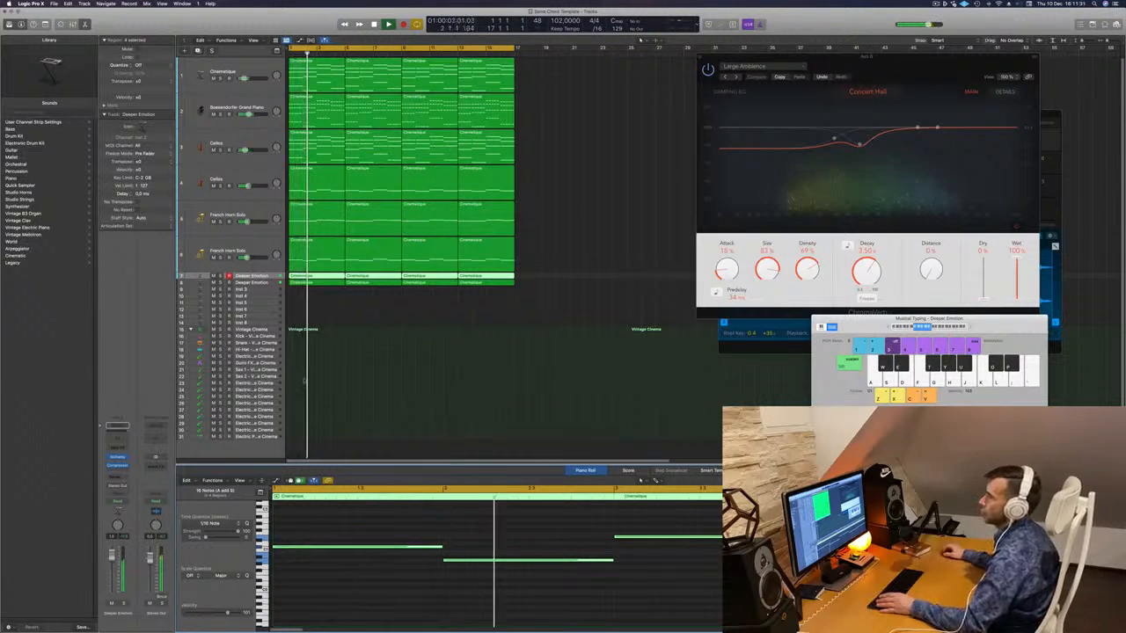
left_click(212, 276)
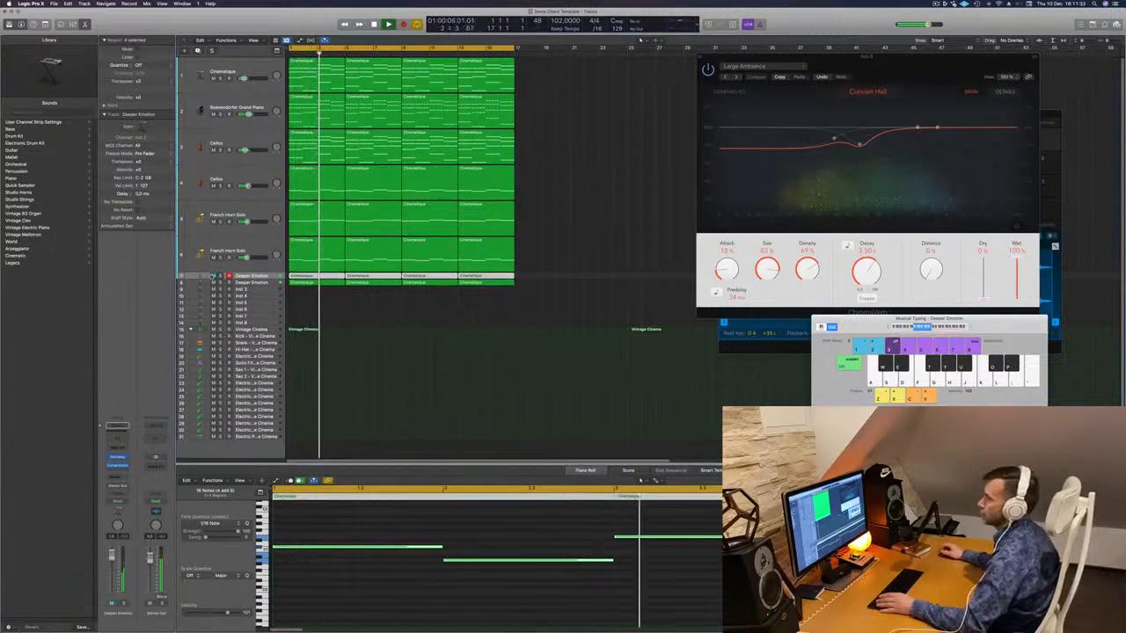
left_click(212, 276)
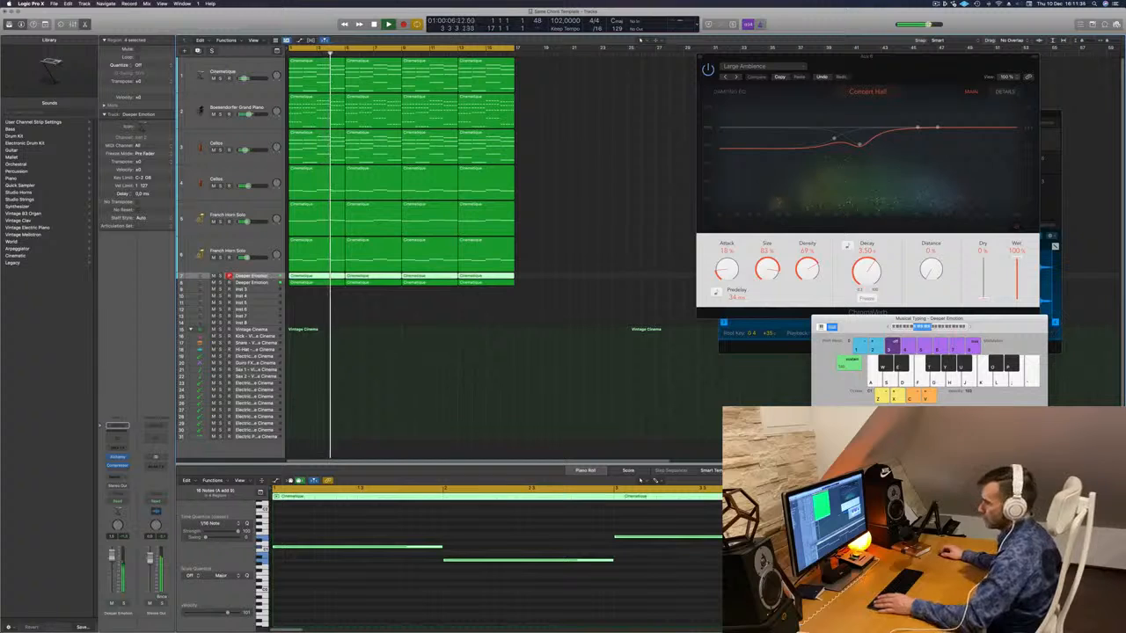
left_click(220, 276)
left_click(220, 283)
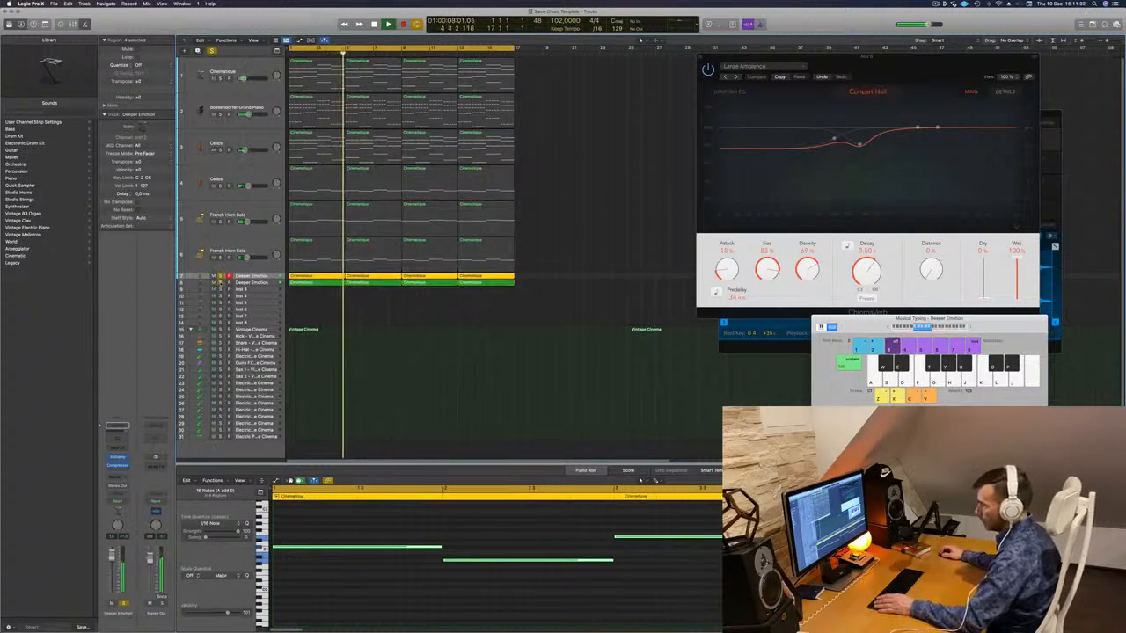
left_click(220, 282)
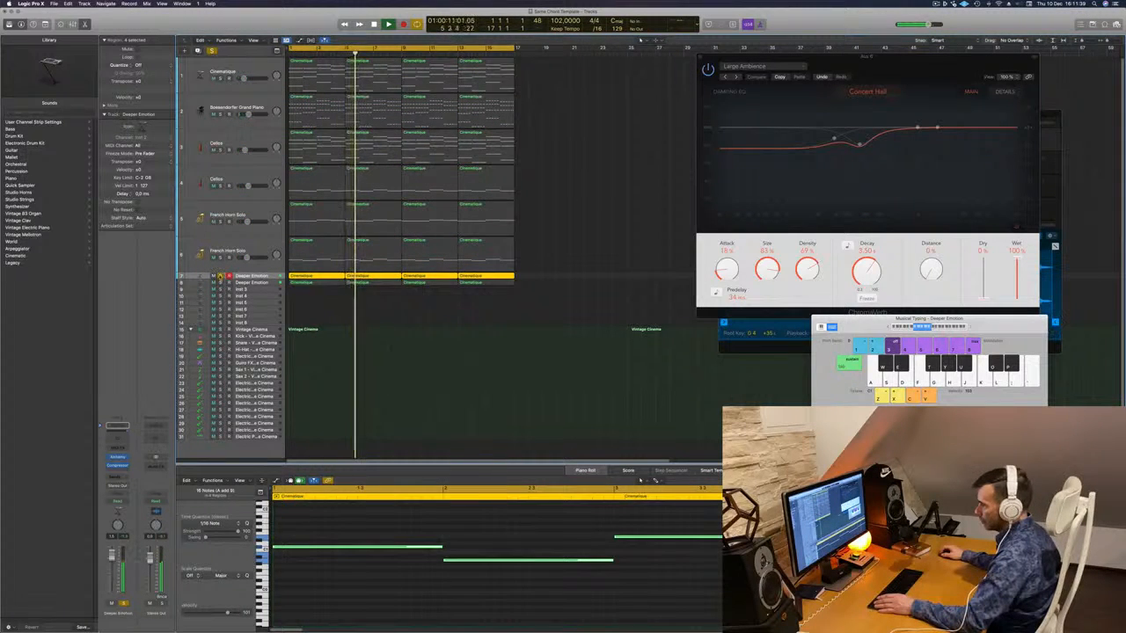
left_click(220, 276)
key("Return")
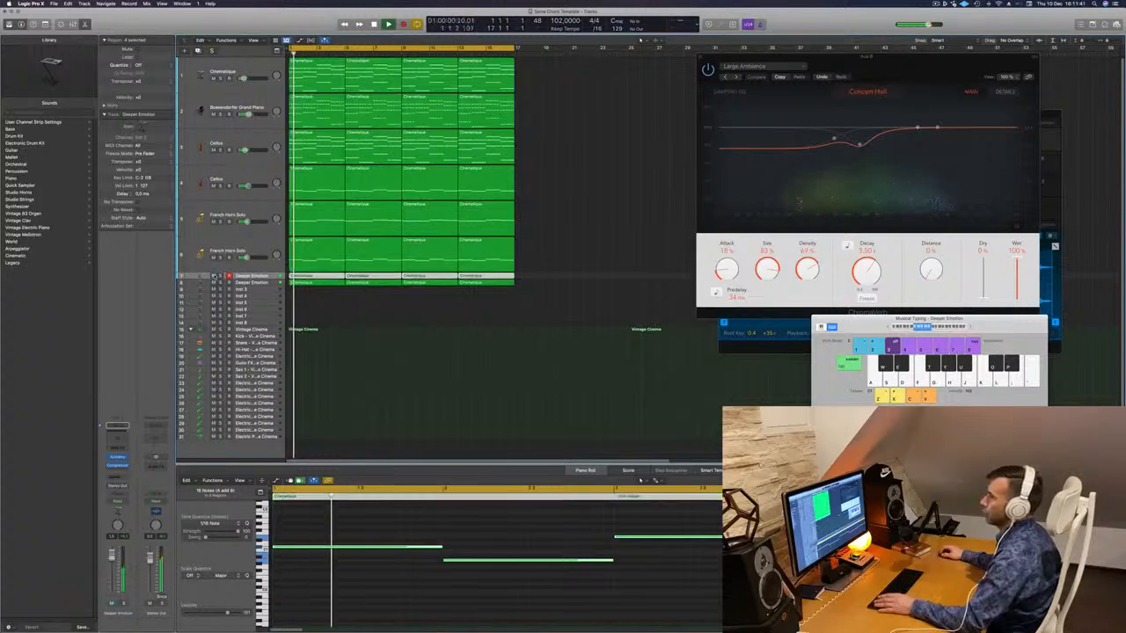
key("space")
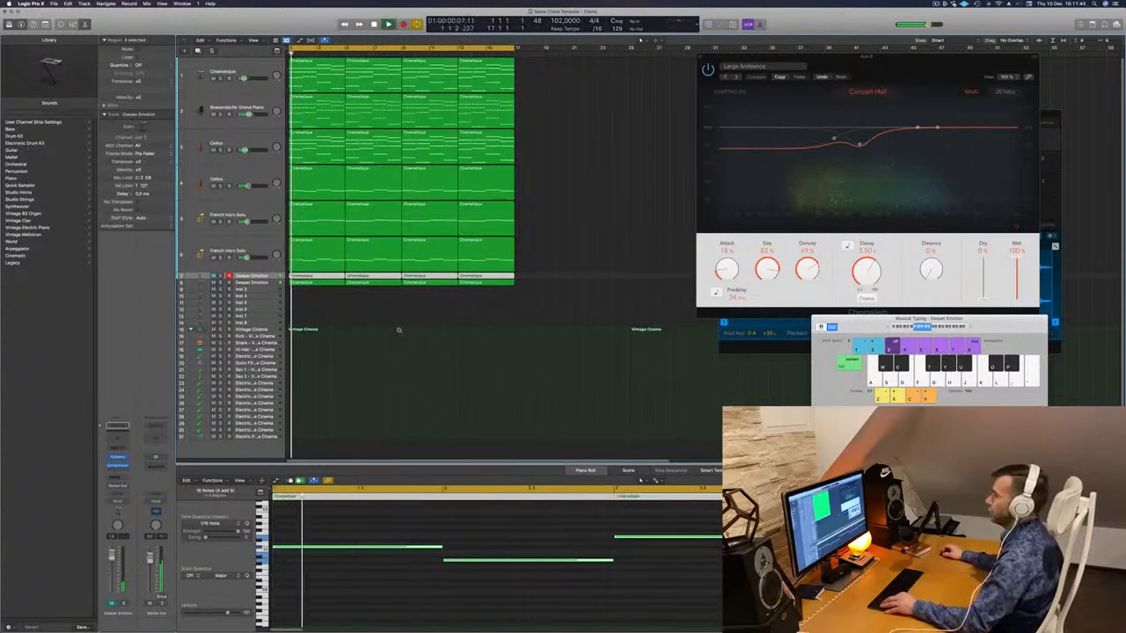
- Move the reverb and drum kit windows aside and close the Vintage Cinema drum window
scroll(399, 332, "down", 5)
scroll(373, 322, "up", 3)
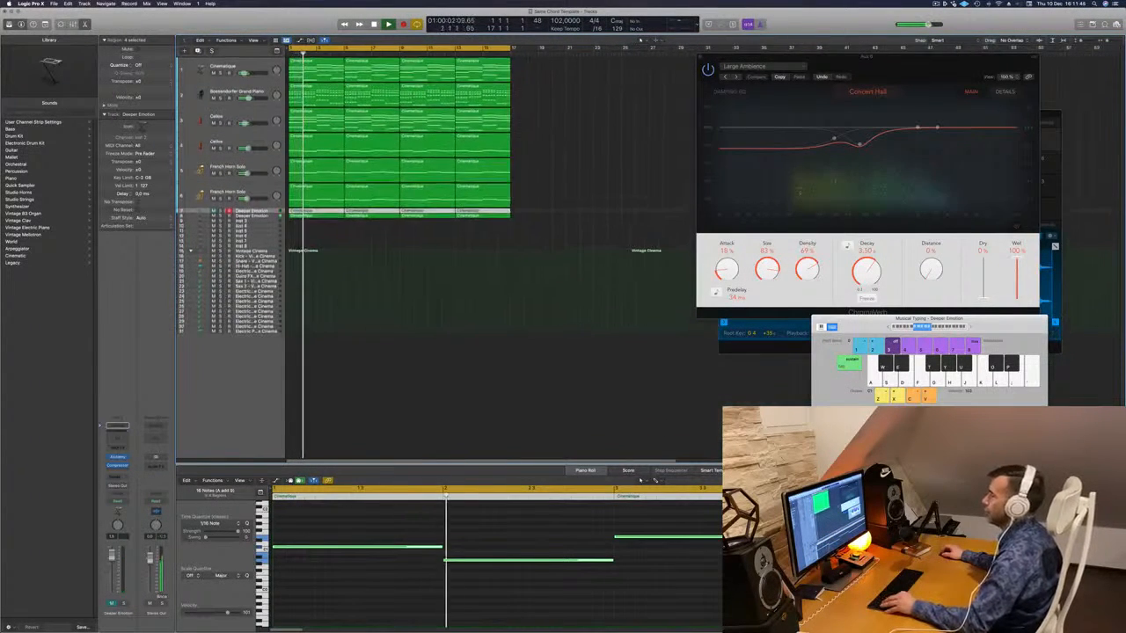
scroll(424, 257, "up", 3)
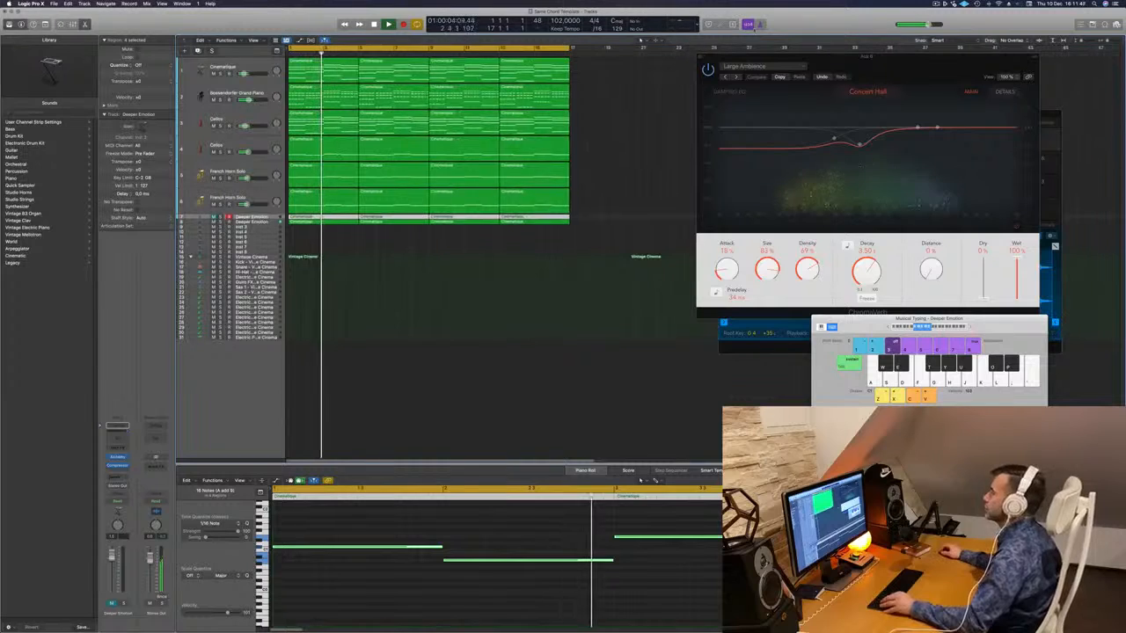
left_click_drag(858, 58, 959, 274)
left_click_drag(811, 119, 731, 125)
left_click(645, 121)
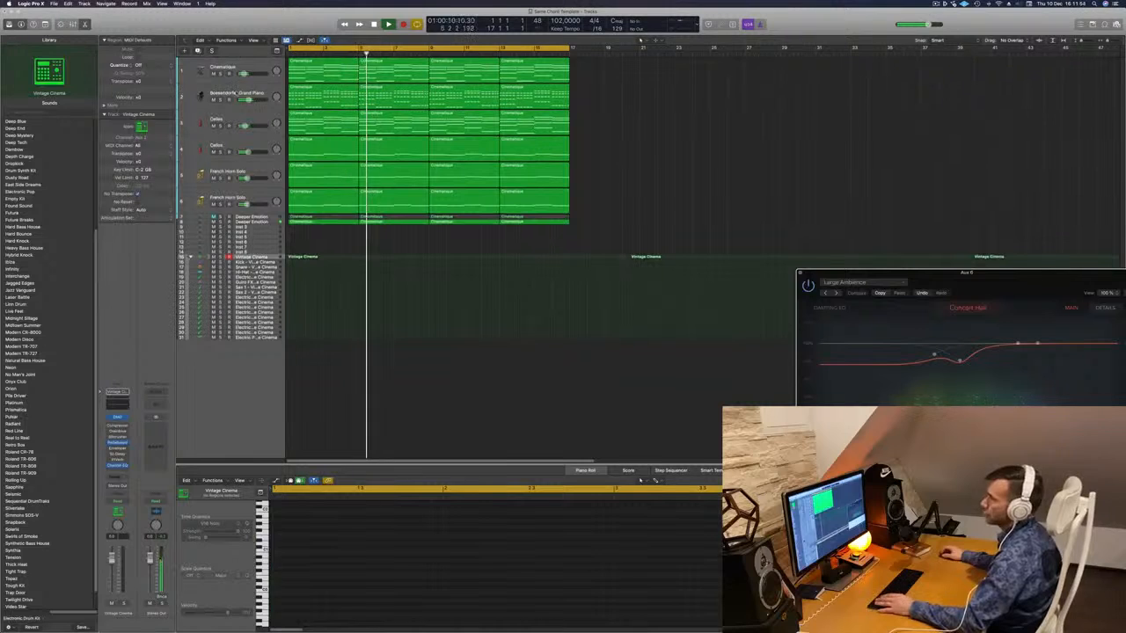
- Duplicate the Cinematique track, place the copy at the top, and select the four Cinematique regions
left_click(263, 93)
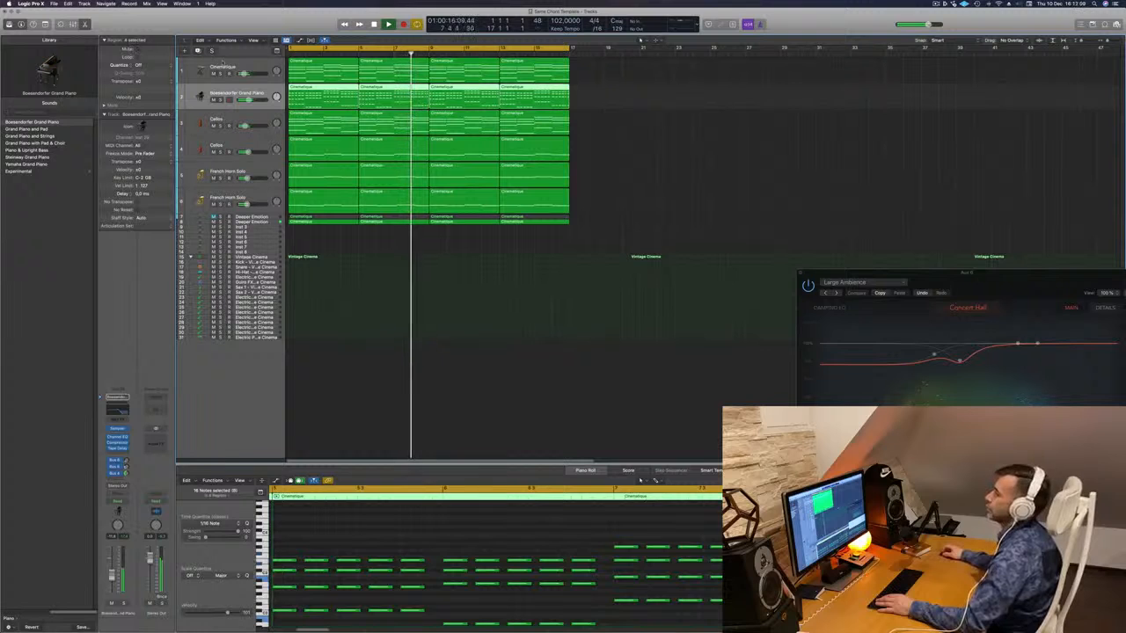
left_click(223, 65)
key("super+d")
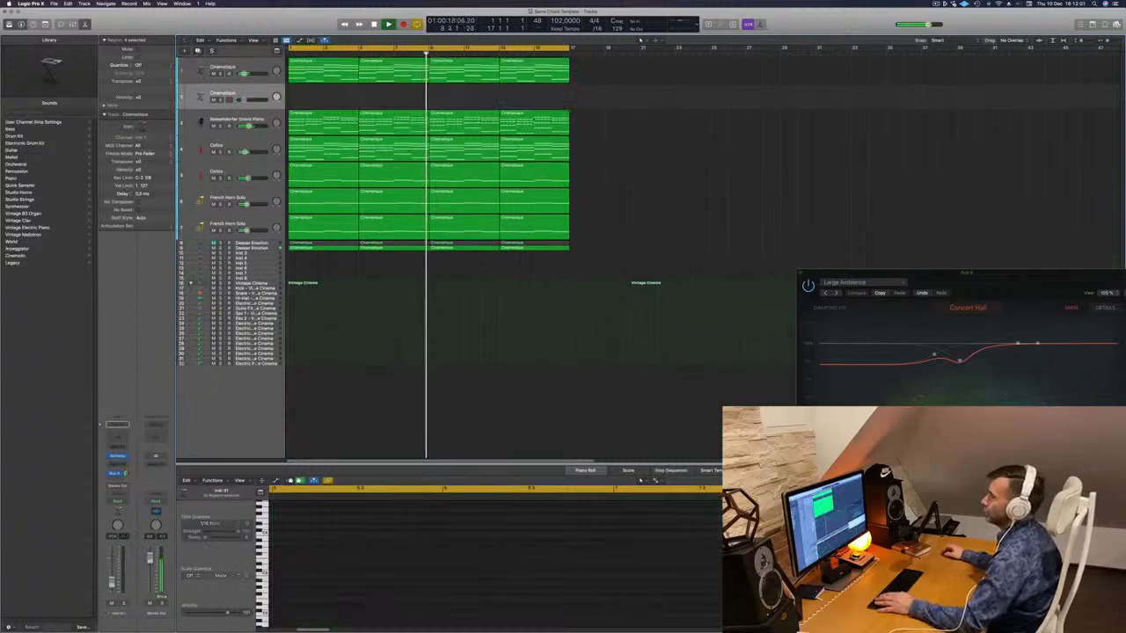
left_click_drag(256, 92, 259, 66)
left_click_drag(588, 88, 326, 63)
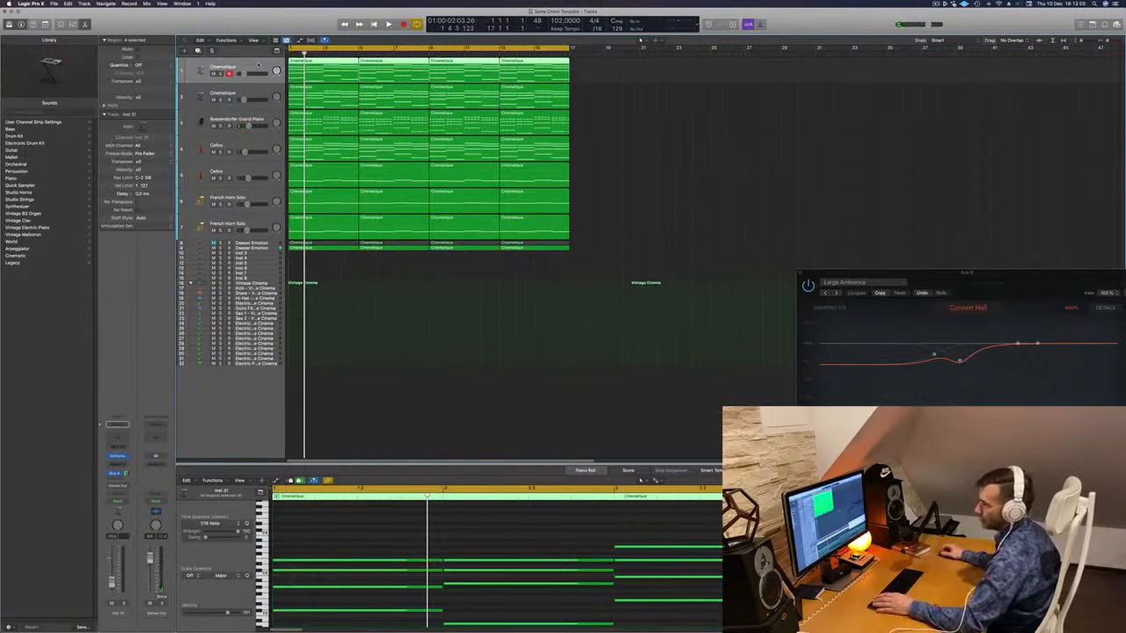
- Load Retro Synth as the new track's instrument with an Arpeggiator MIDI effect
left_click(125, 457)
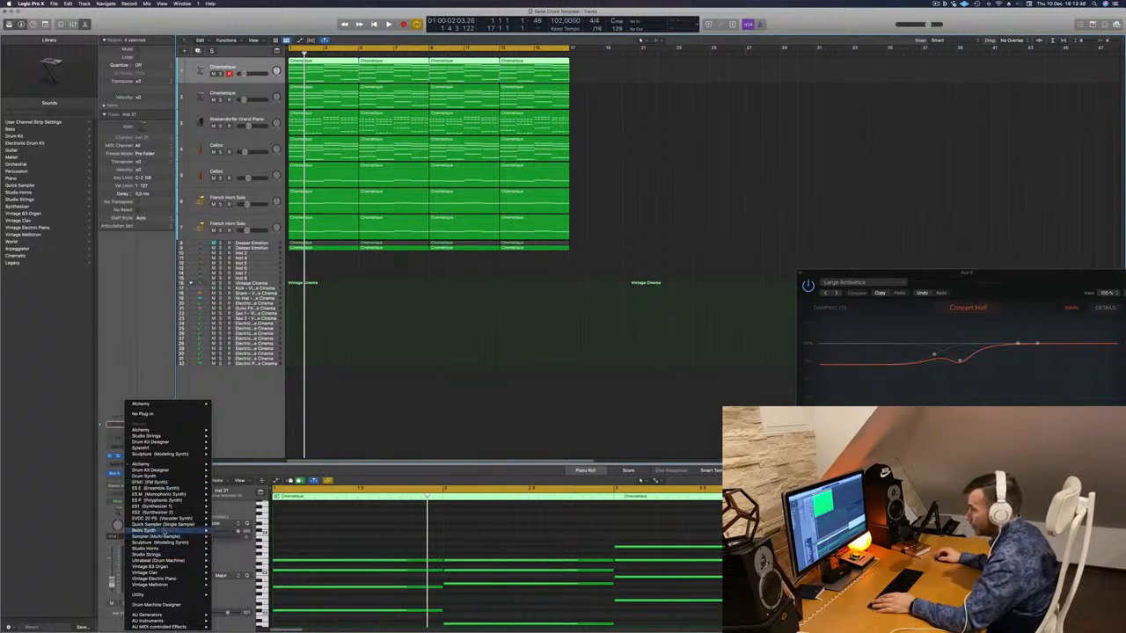
left_click(226, 534)
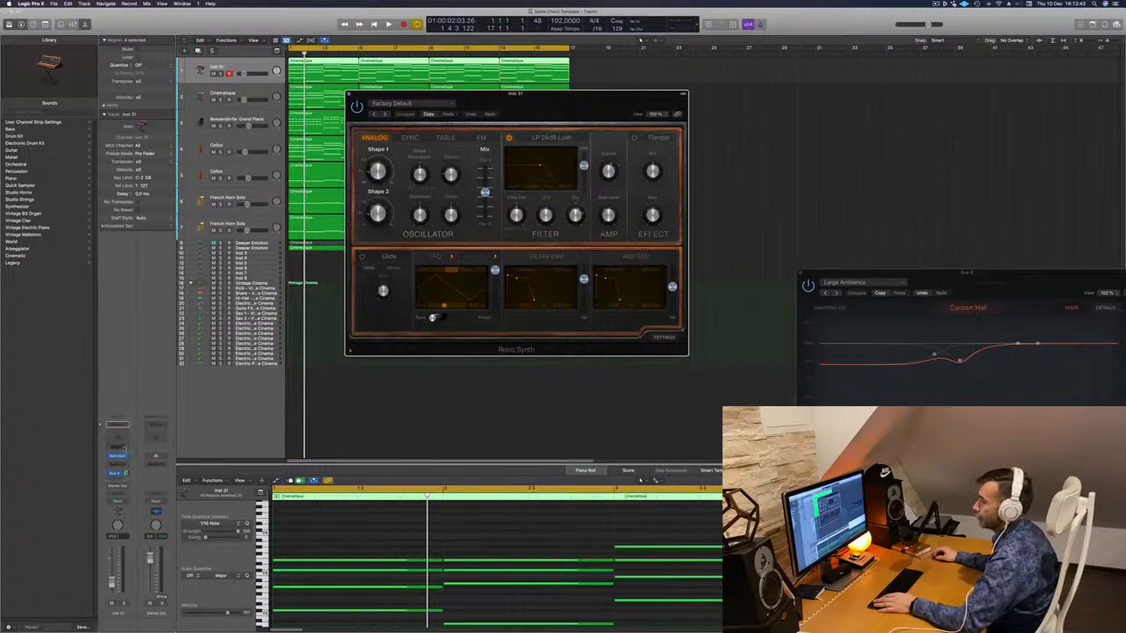
left_click(123, 447)
left_click(123, 457)
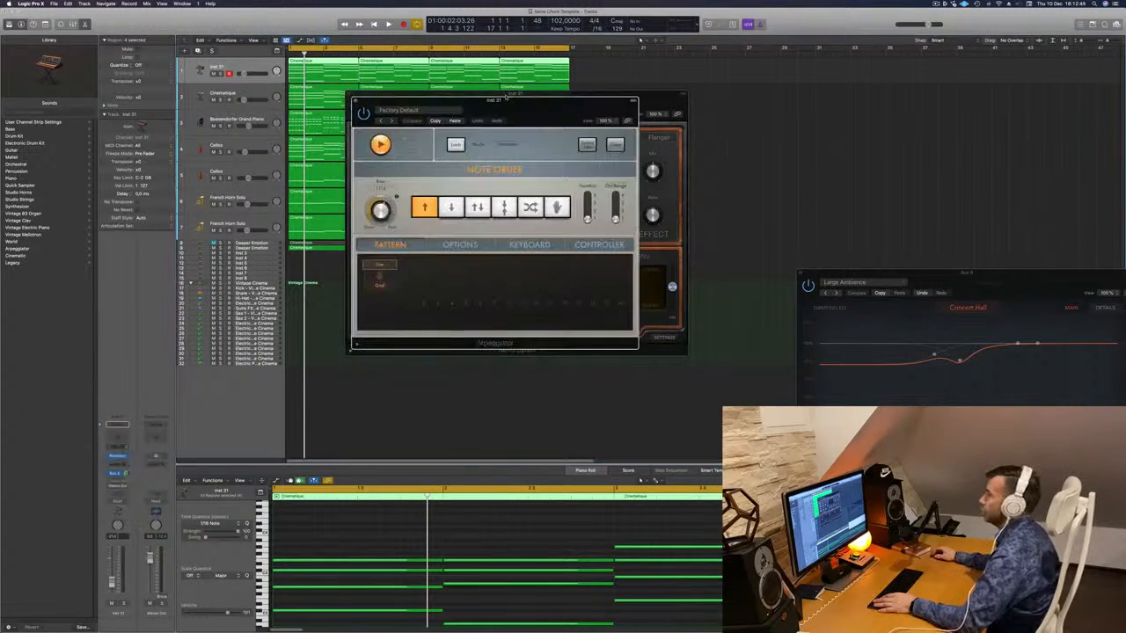
- Move the synth and Arpeggiator windows aside, play the arpeggio, and insert a Channel EQ
left_click_drag(664, 97, 1013, 85)
left_click_drag(591, 107, 657, 105)
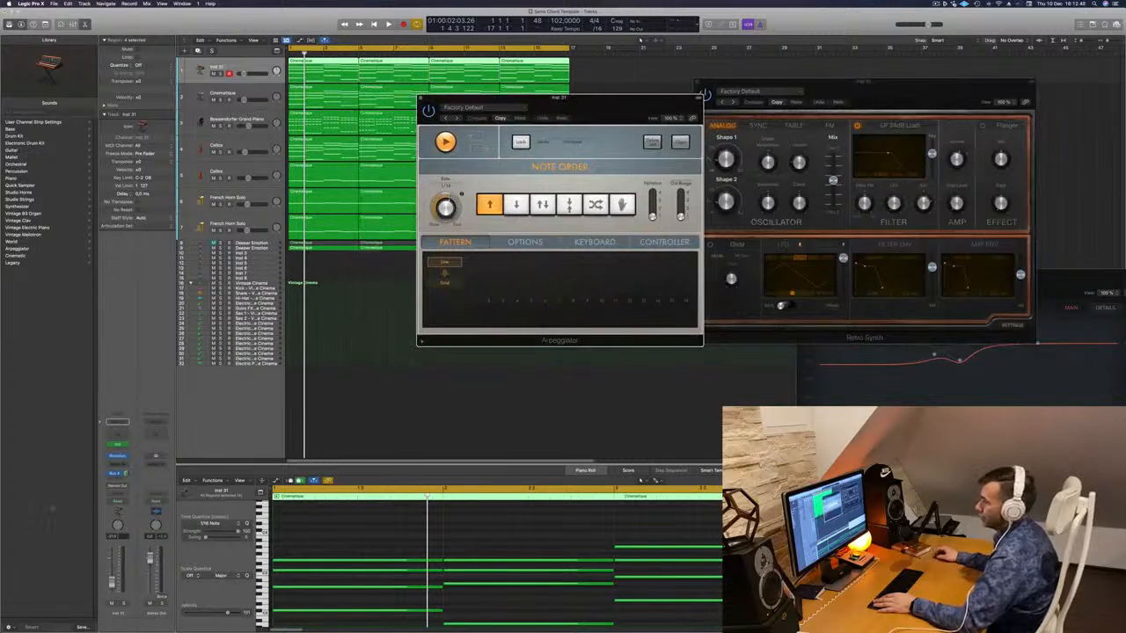
key("space")
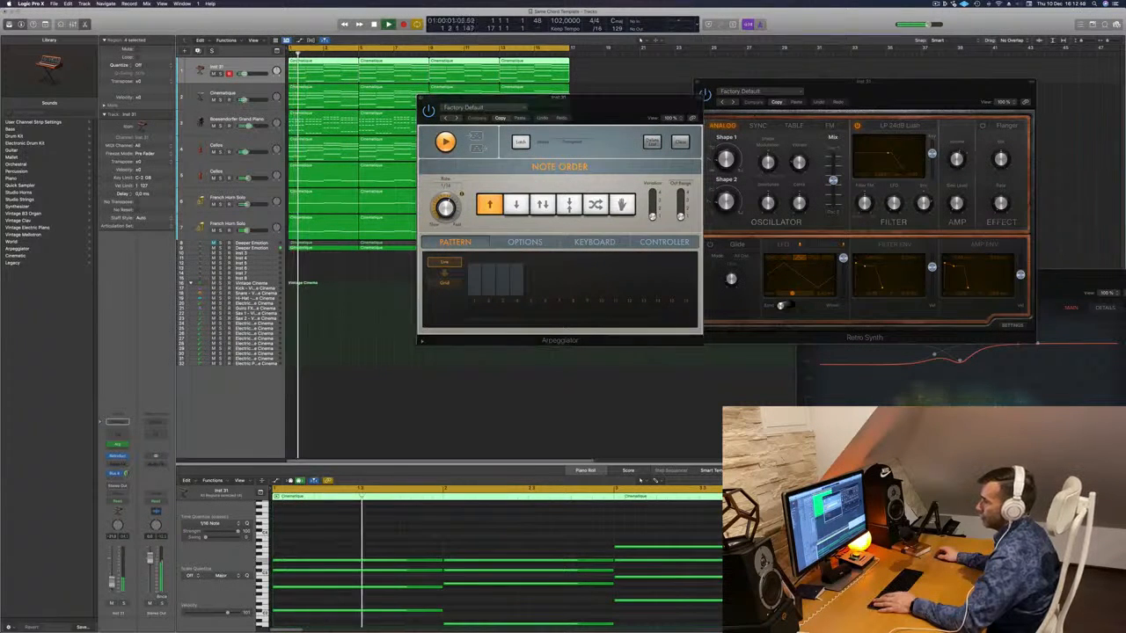
left_click(119, 437)
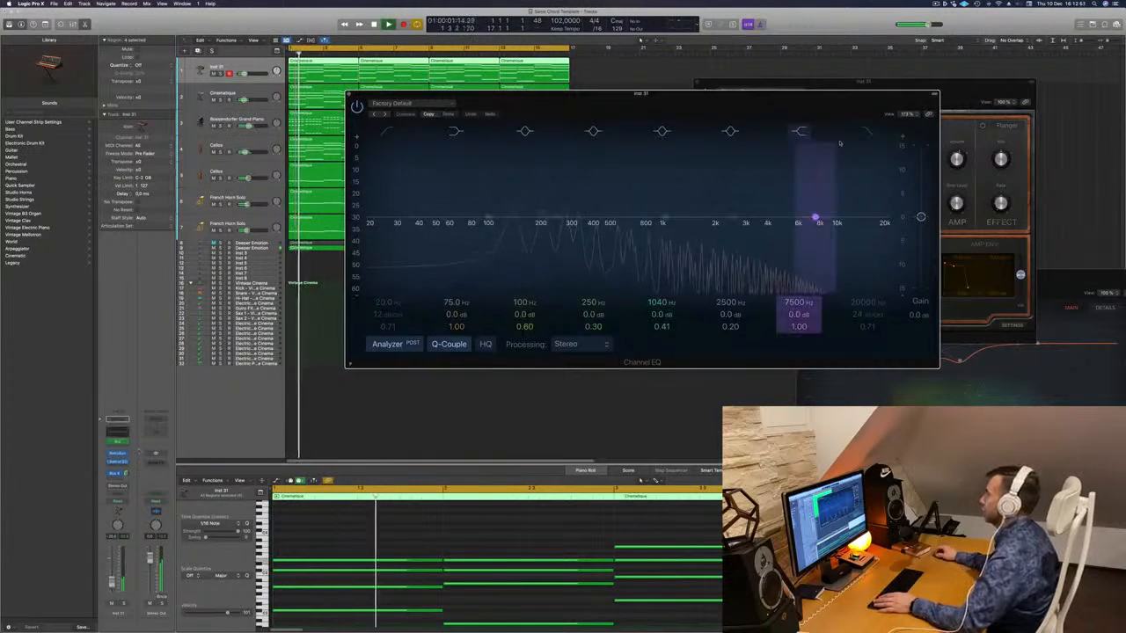
- Enable the synth's Channel EQ high cut and lower it to about 1190 Hz
left_click(872, 131)
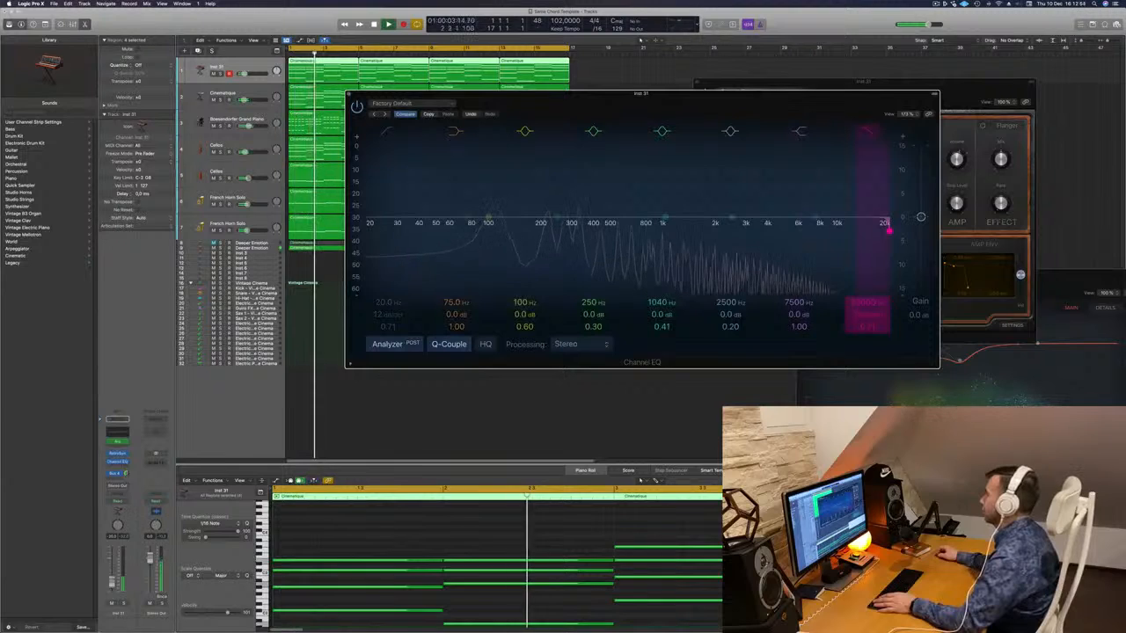
left_click_drag(888, 230, 674, 230)
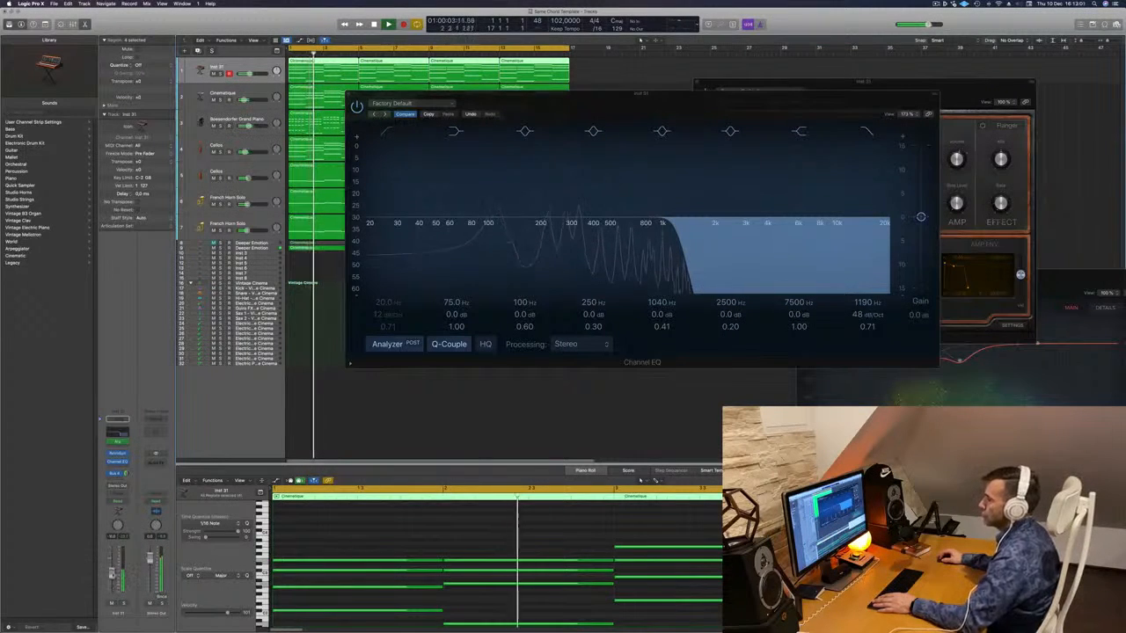
left_click_drag(641, 93, 444, 216)
key("Return")
- Adjust the Retro Synth's Shape 1 oscillator shape and oscillator Mix slider
left_click_drag(905, 82, 870, 65)
key("Return")
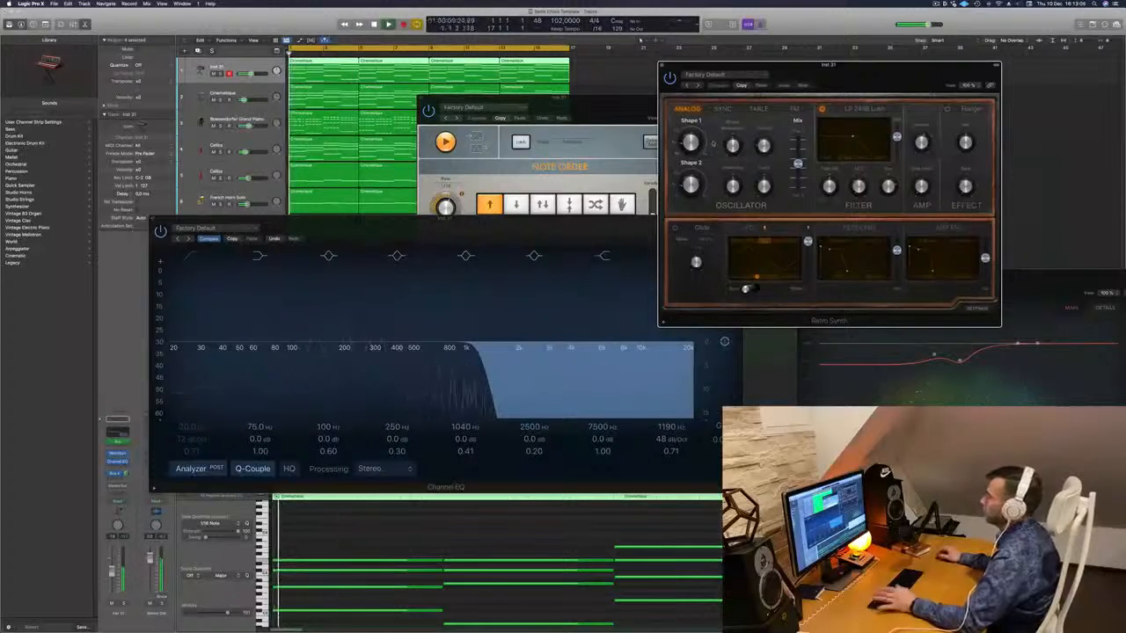
left_click_drag(693, 142, 759, 129)
key("space")
mouse_move(798, 163)
left_mouse_down()
mouse_move(800, 202)
mouse_move(798, 148)
left_mouse_up()
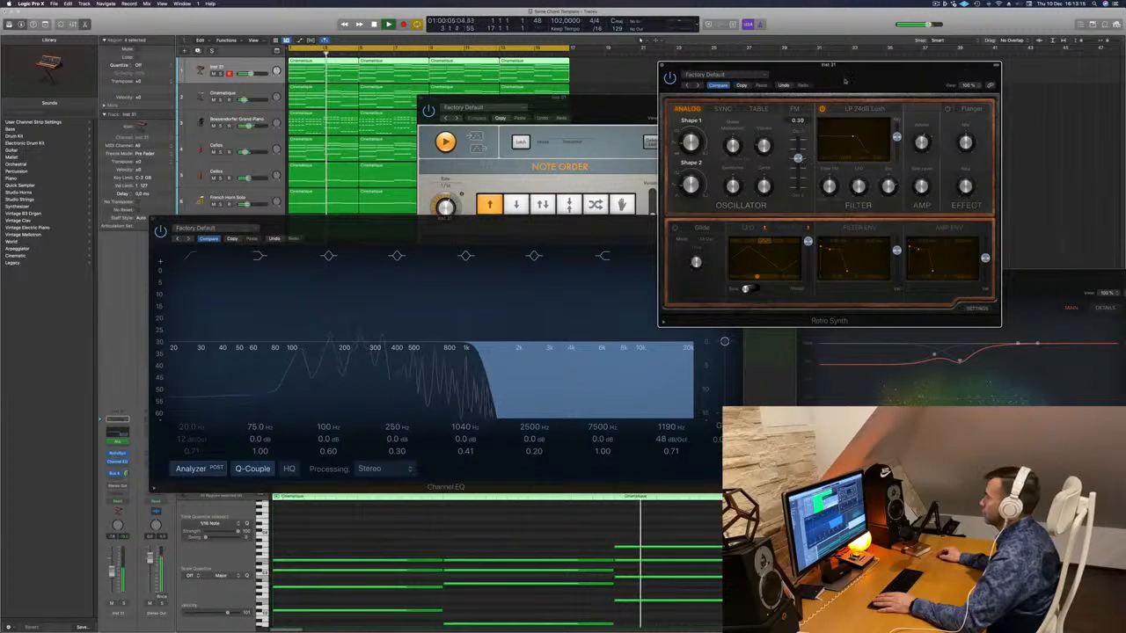
- Rearrange the Retro Synth, Channel EQ and Arpeggiator windows while replaying the song
left_click_drag(844, 81, 994, 69)
left_click_drag(374, 232, 724, 228)
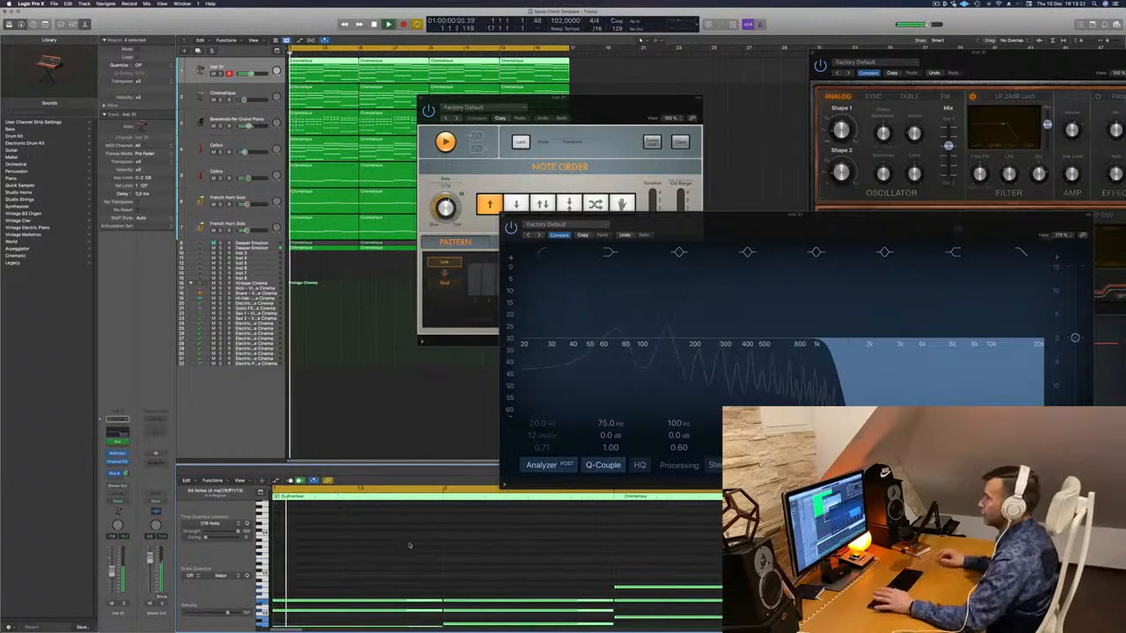
left_click_drag(648, 99, 734, 70)
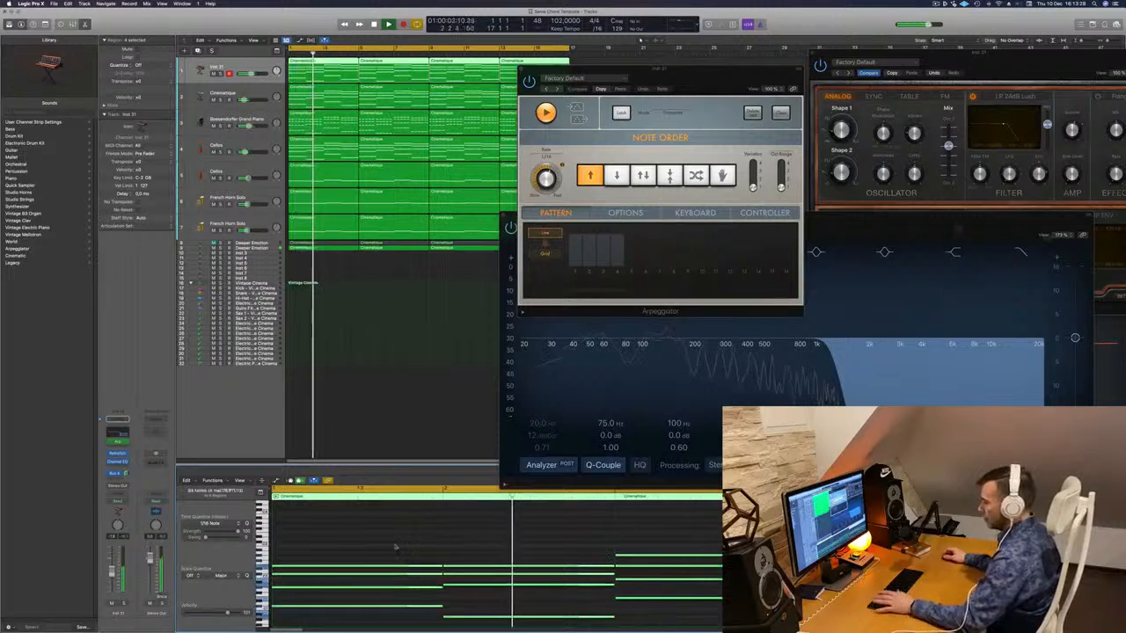
key("space")
key("space")
left_click_drag(673, 74, 509, 253)
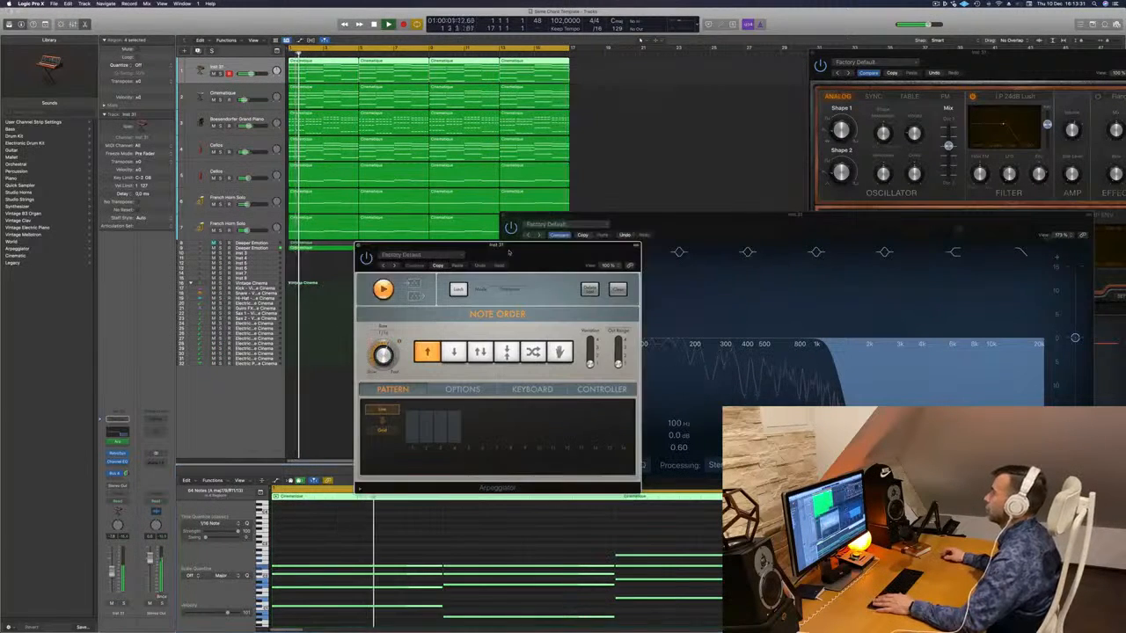
left_click_drag(973, 57, 807, 62)
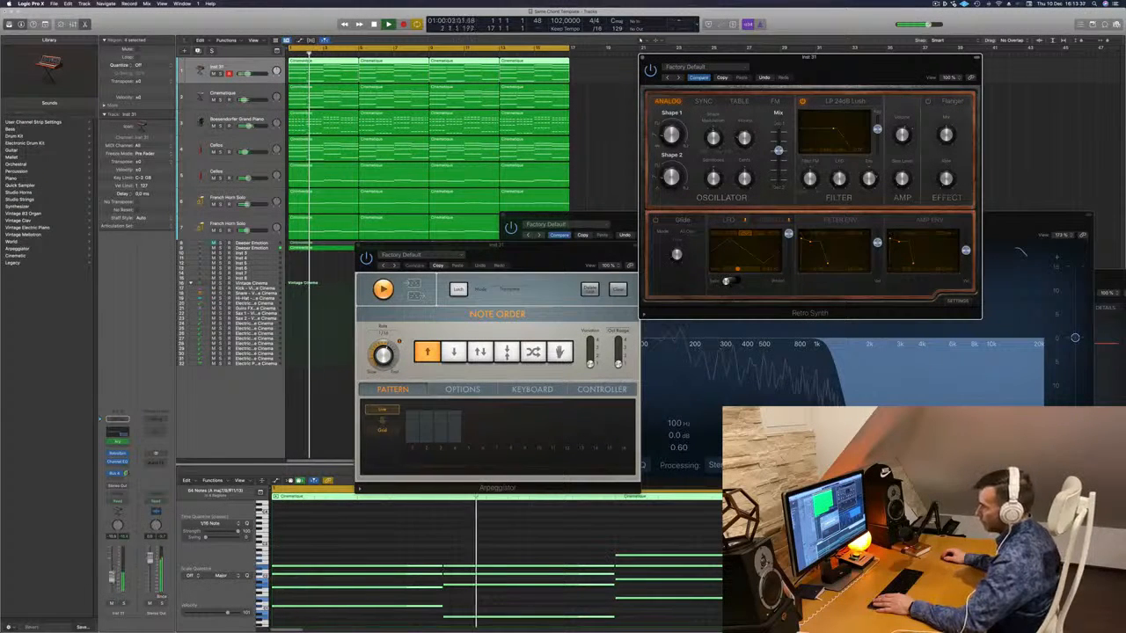
left_click(392, 486)
left_click_drag(609, 219, 458, 224)
- Enable the EQ low cut, raise it to 188 Hz, and play back to check
key("Return")
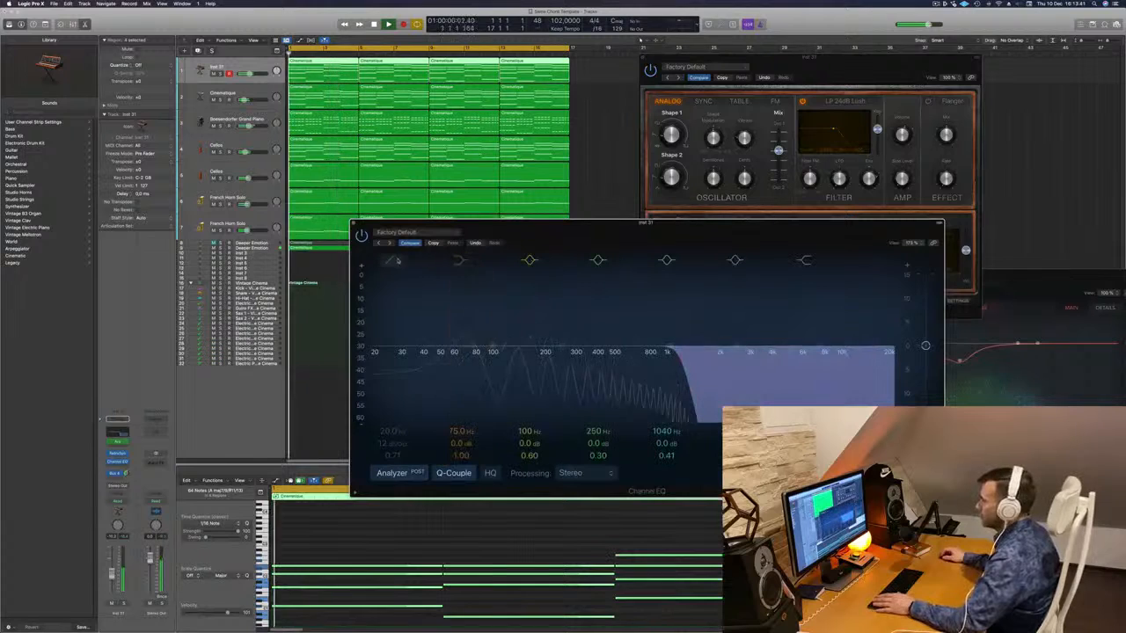
left_click(394, 260)
left_click_drag(399, 309, 534, 299)
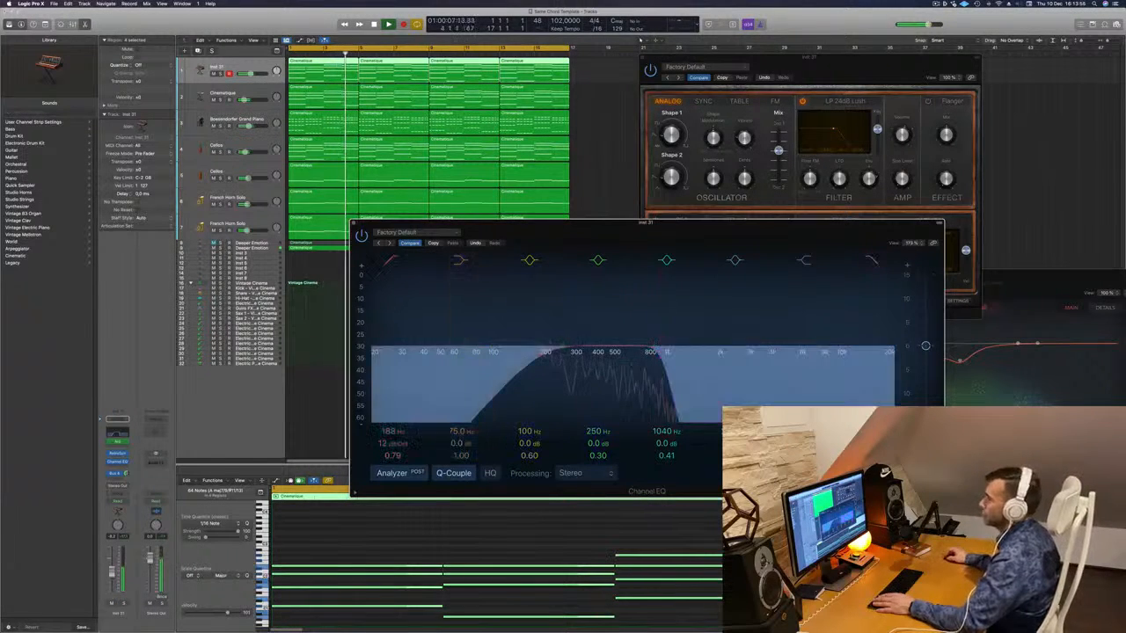
key("Return")
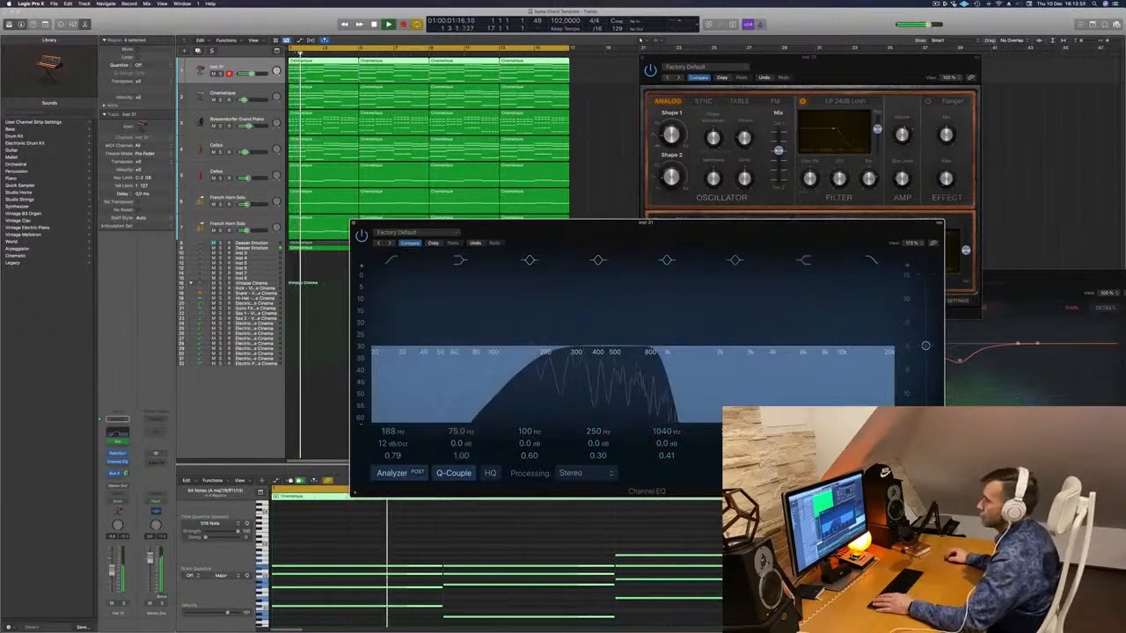
key("Return")
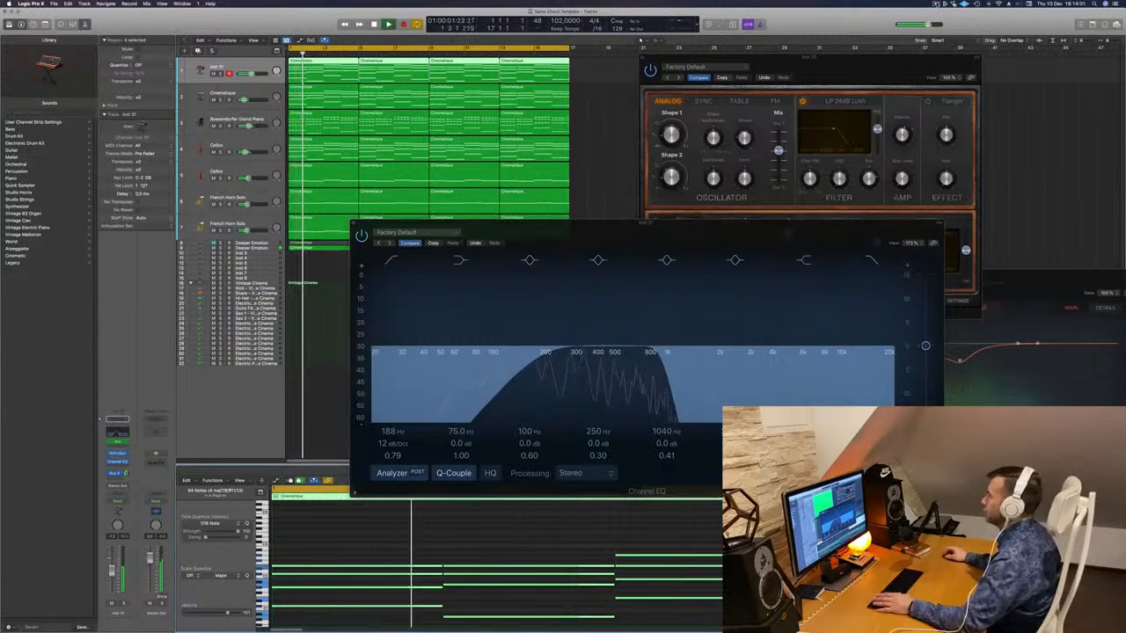
- Move the Retro Synth and Channel EQ windows, then close the Channel EQ window
left_click(937, 5)
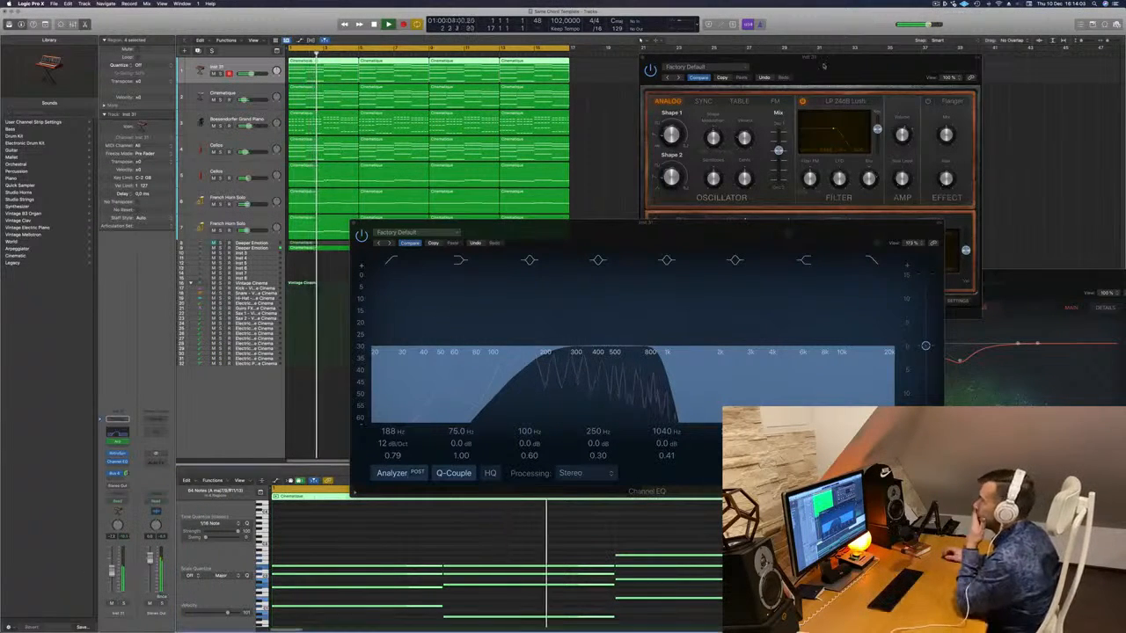
left_click_drag(827, 64, 888, 58)
left_click_drag(566, 234, 453, 246)
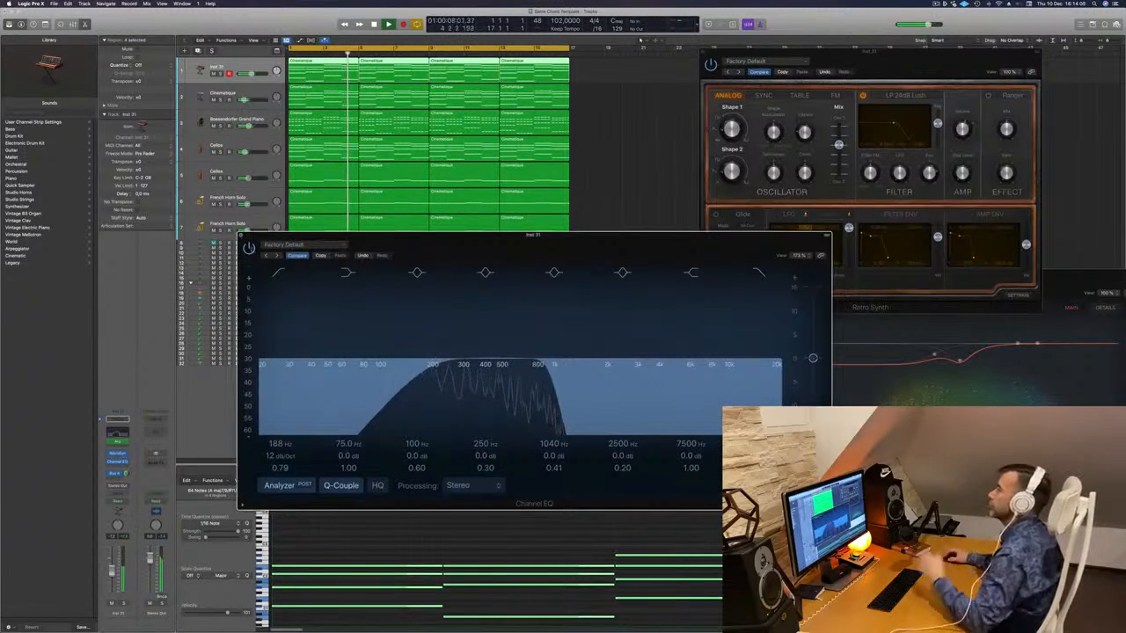
key("super+w")
- Close the Retro Synth and Arpeggiator windows and return to the song start
left_click_drag(816, 59, 677, 110)
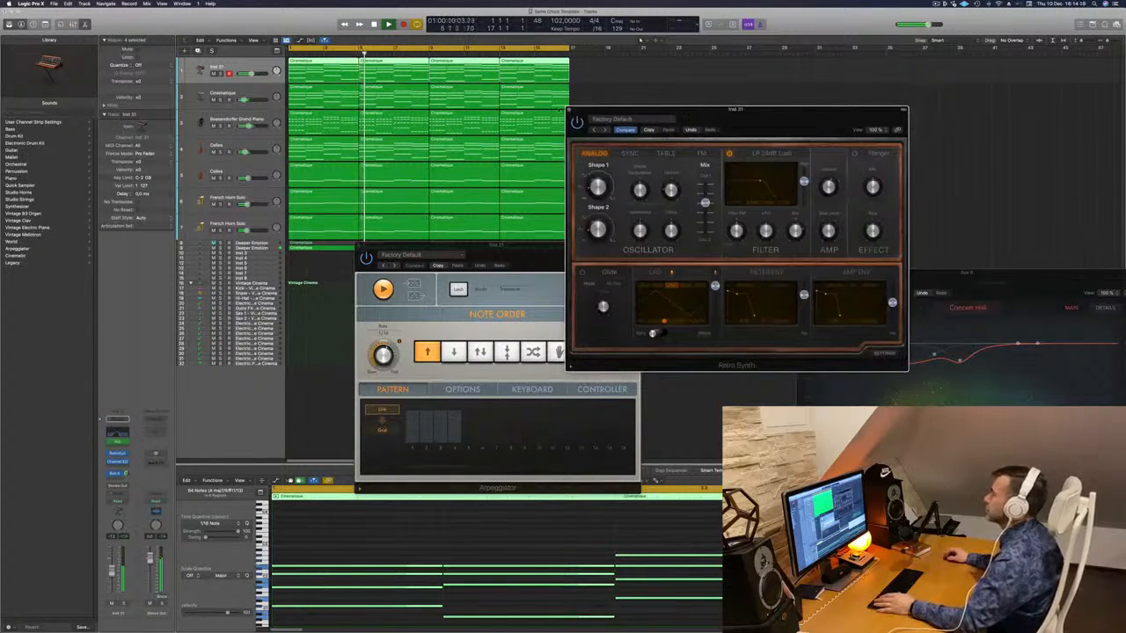
key("super+w")
left_click_drag(493, 251, 606, 297)
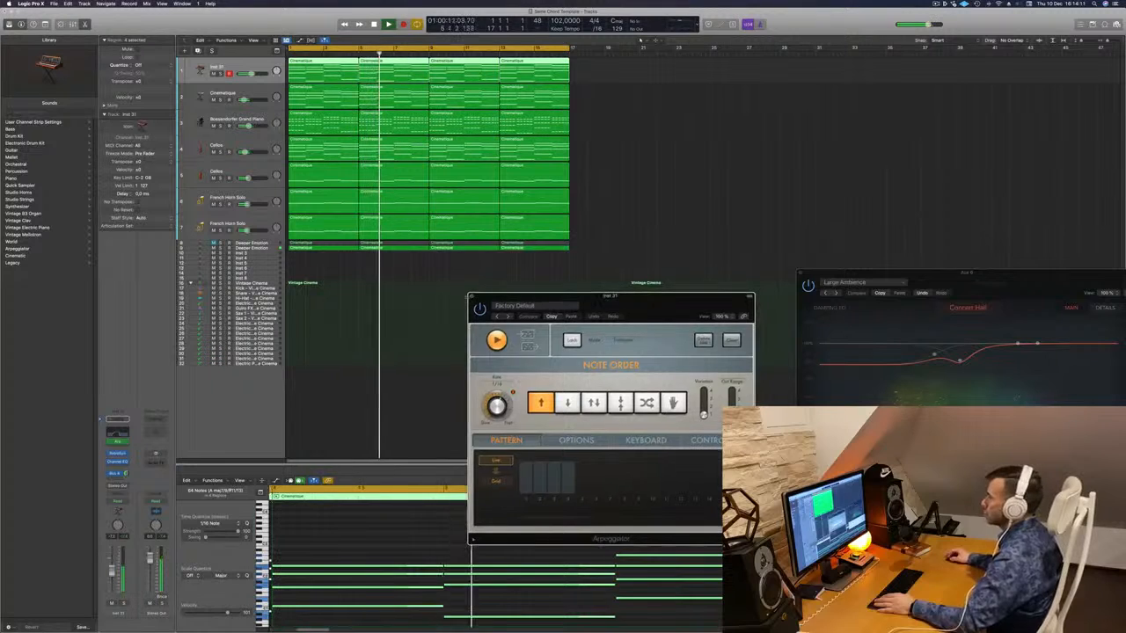
key("super+w")
key("Return")
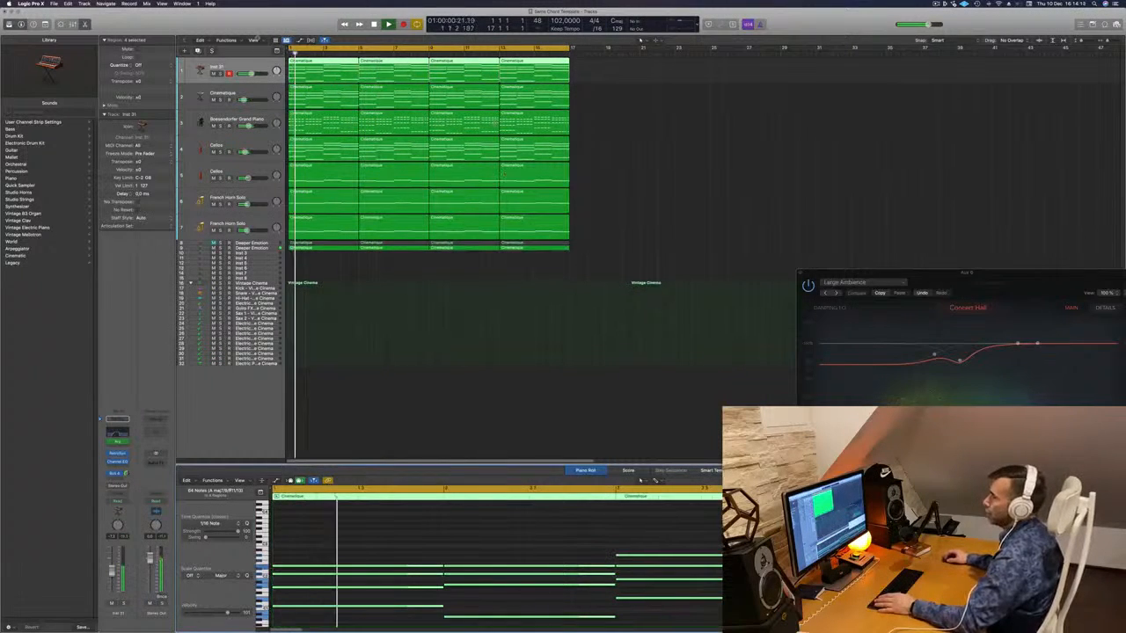
- Repeat the selected Cinematique regions three times and zoom out to bars 1–125
left_click(255, 40)
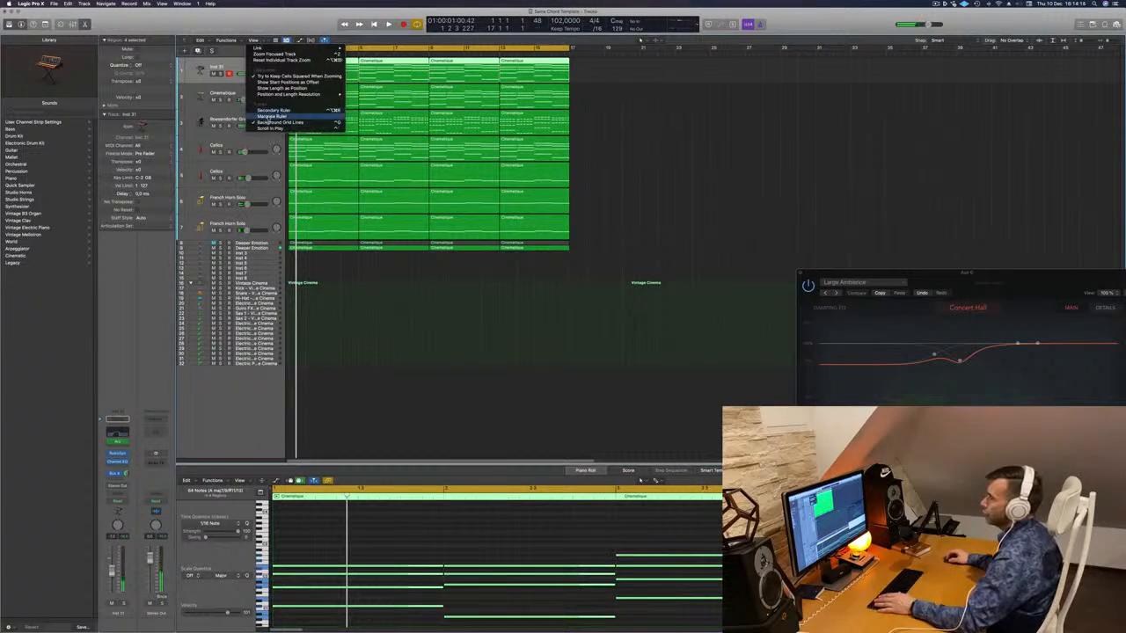
key("space")
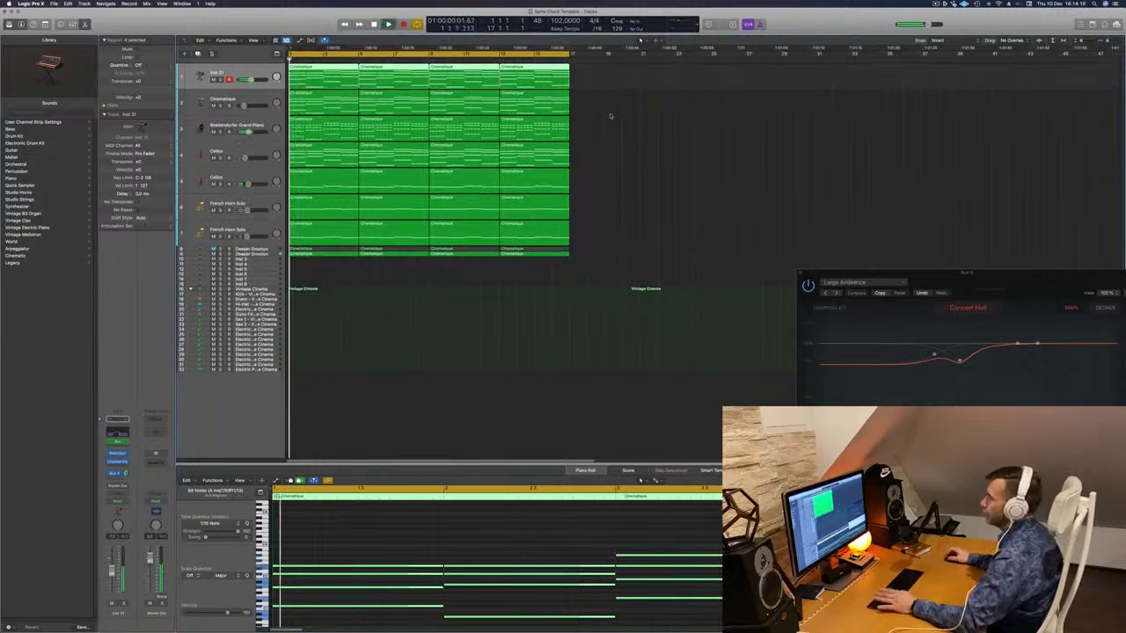
key("super+r")
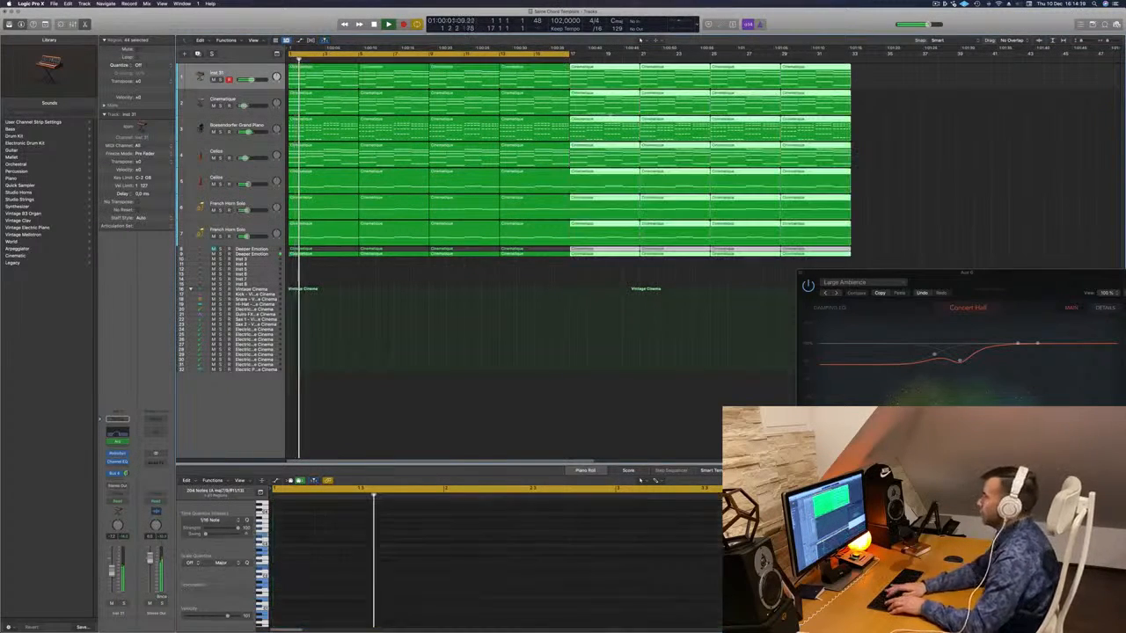
key("super+r")
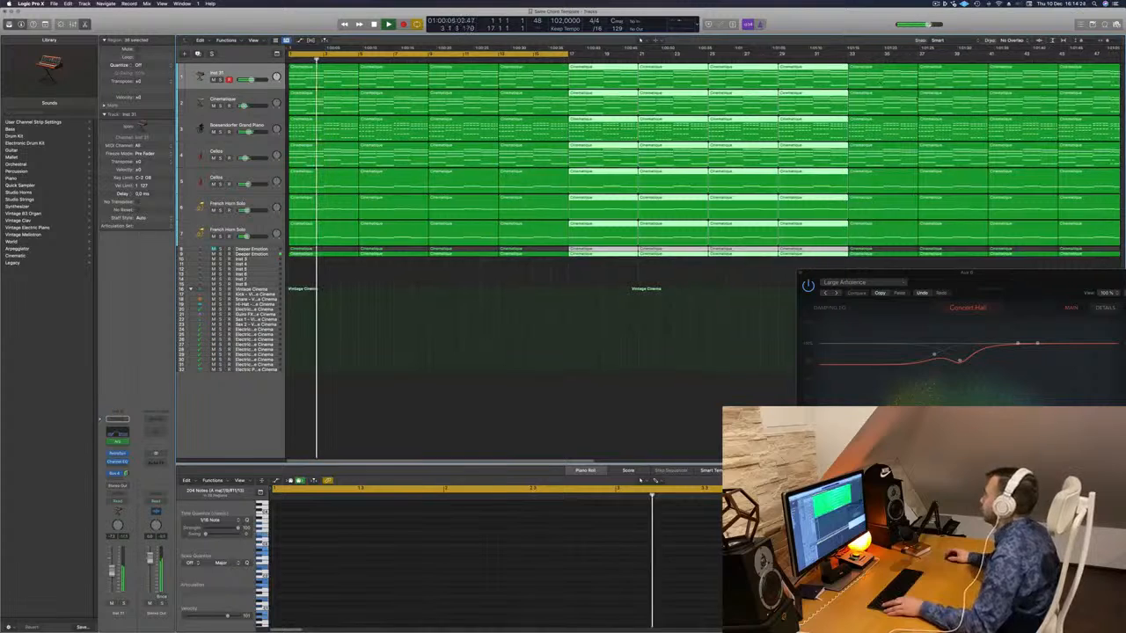
left_click(1001, 93, "ctrl+alt")
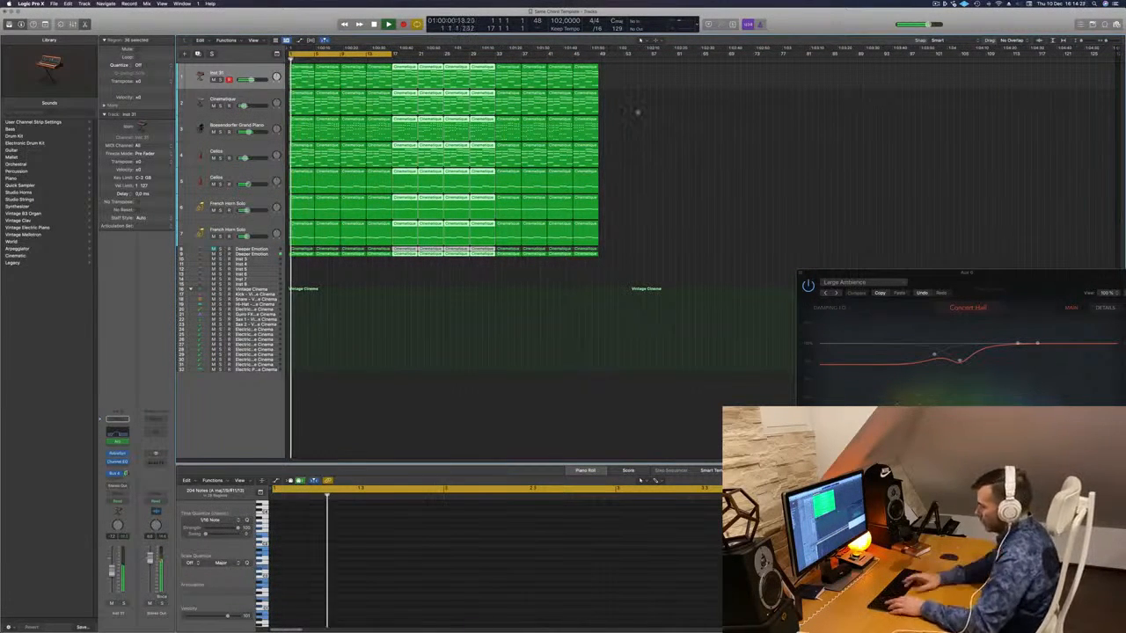
key("super+r")
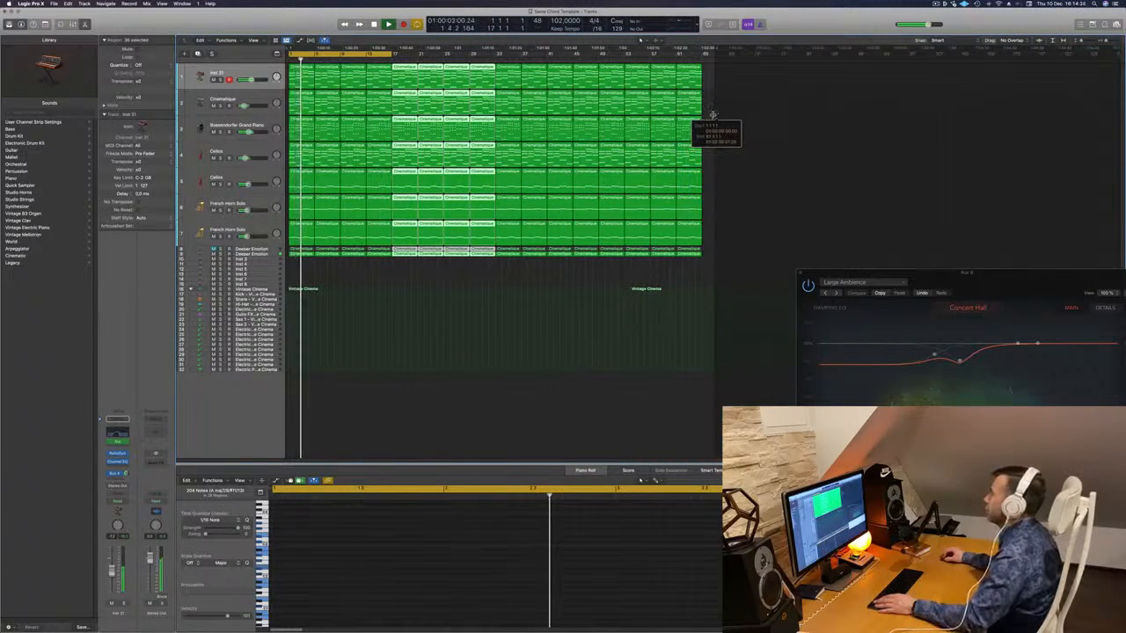
- Deselect the regions and extend the cycle range over the longer arrangement
left_click(371, 275)
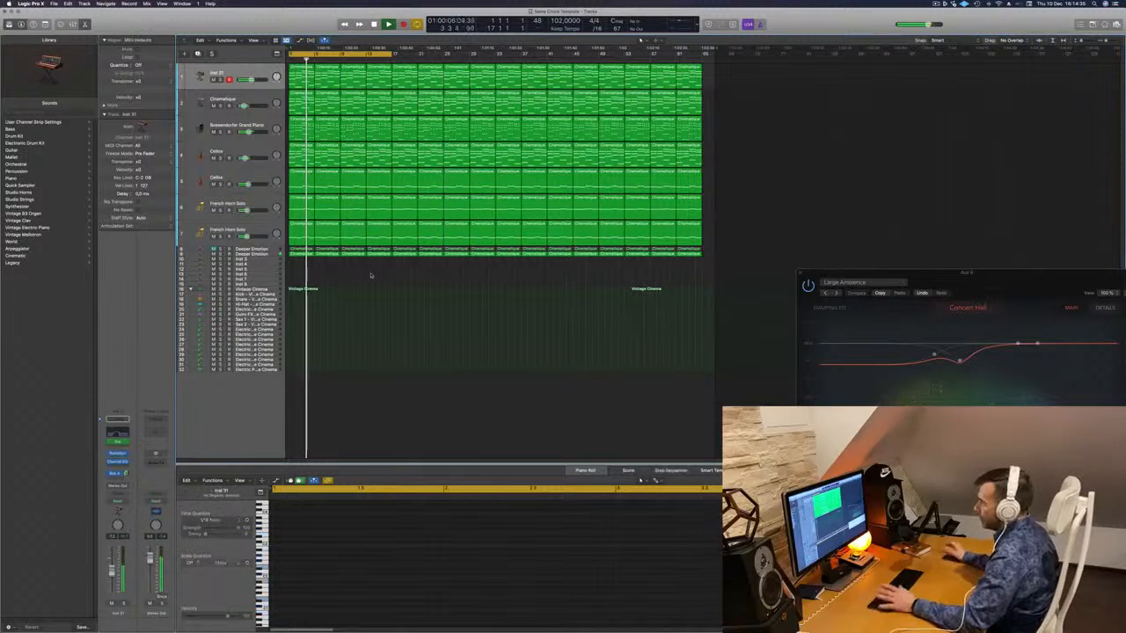
left_click_drag(393, 54, 702, 74)
scroll(515, 297, "up", 5)
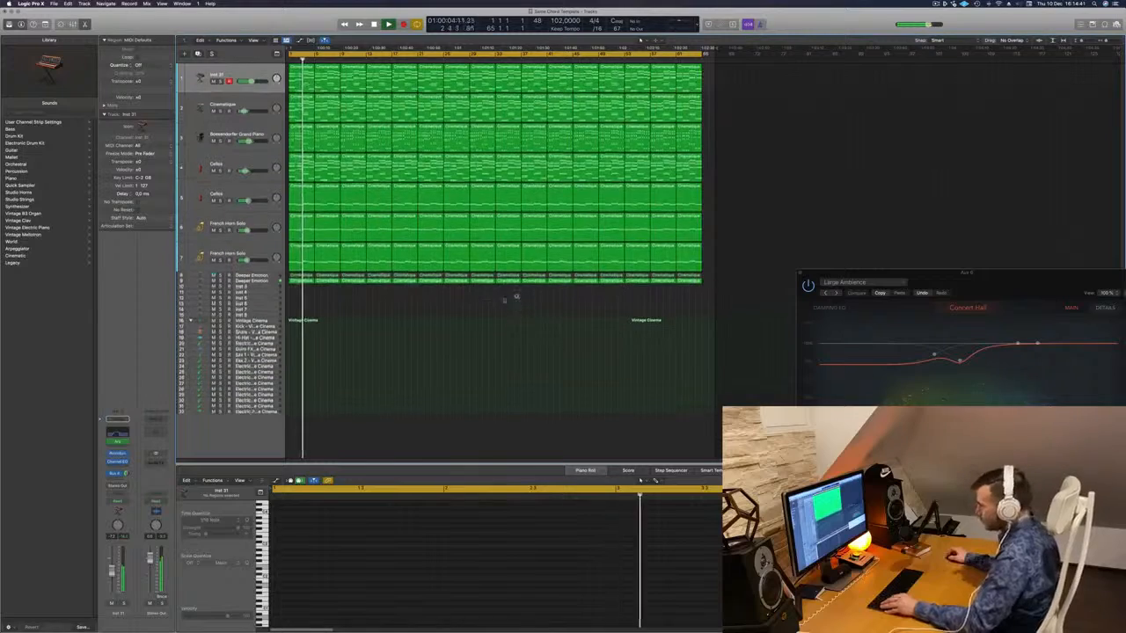
scroll(478, 307, "right", 5)
scroll(490, 307, "left", 2)
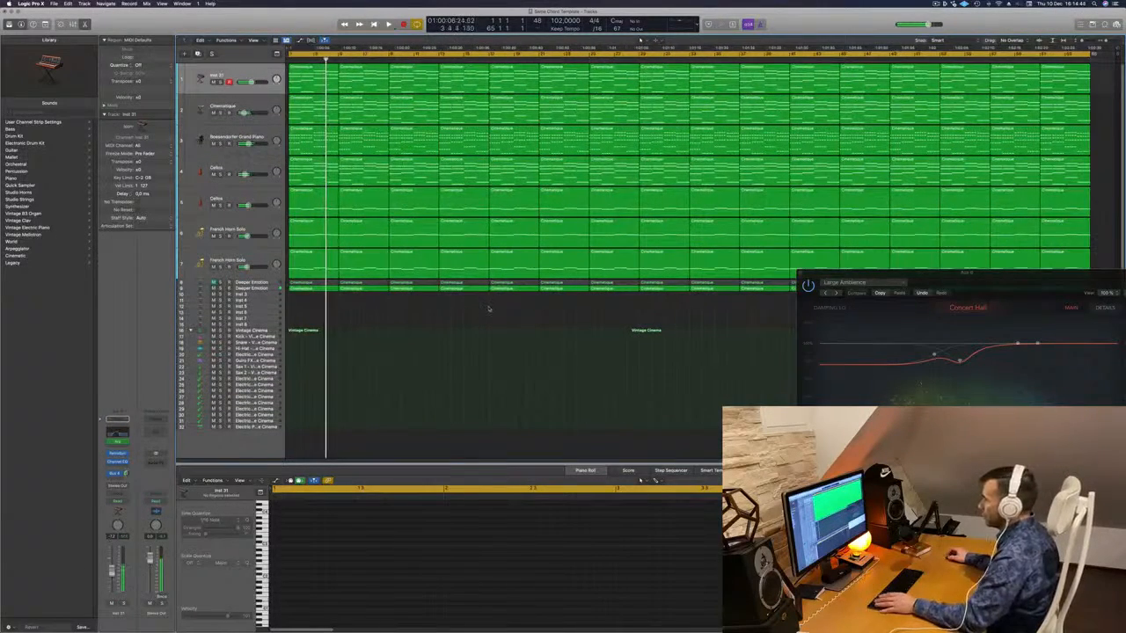
- Select the empty Inst 3 track and load Orchestral > Percussion > Orchestral Kit from the Library
left_click(261, 294)
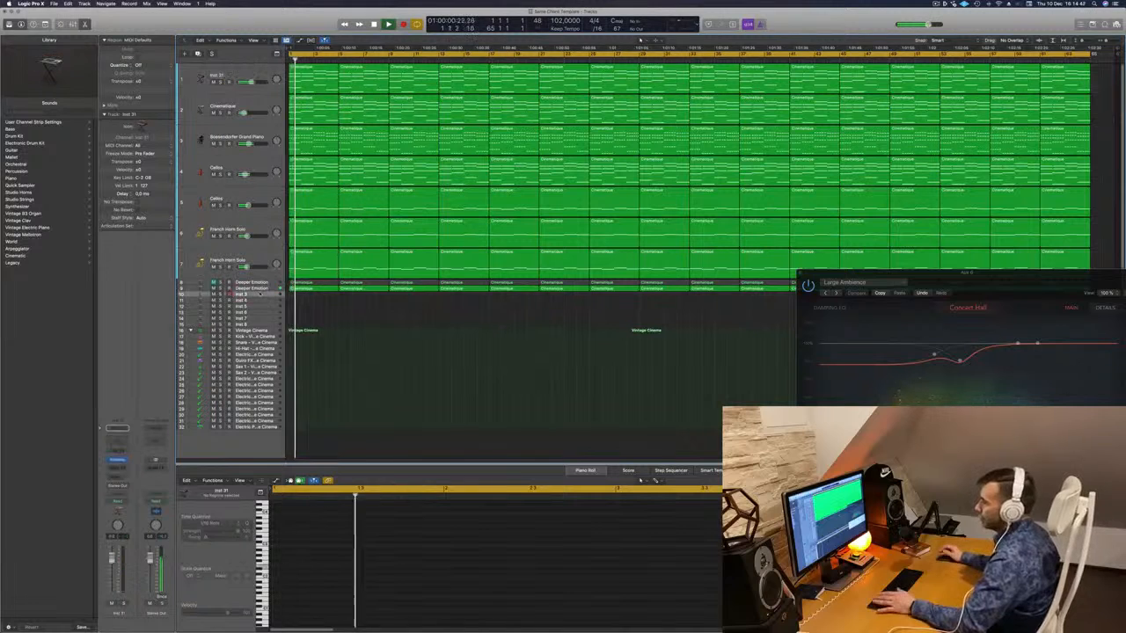
left_click(123, 459)
left_click(151, 447)
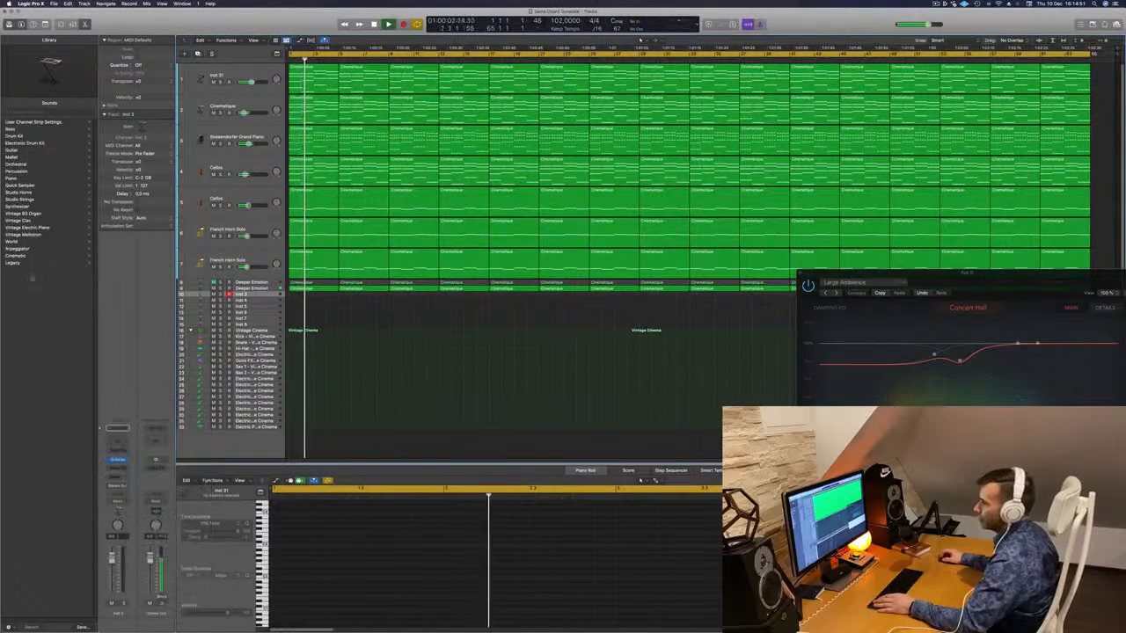
left_click(16, 164)
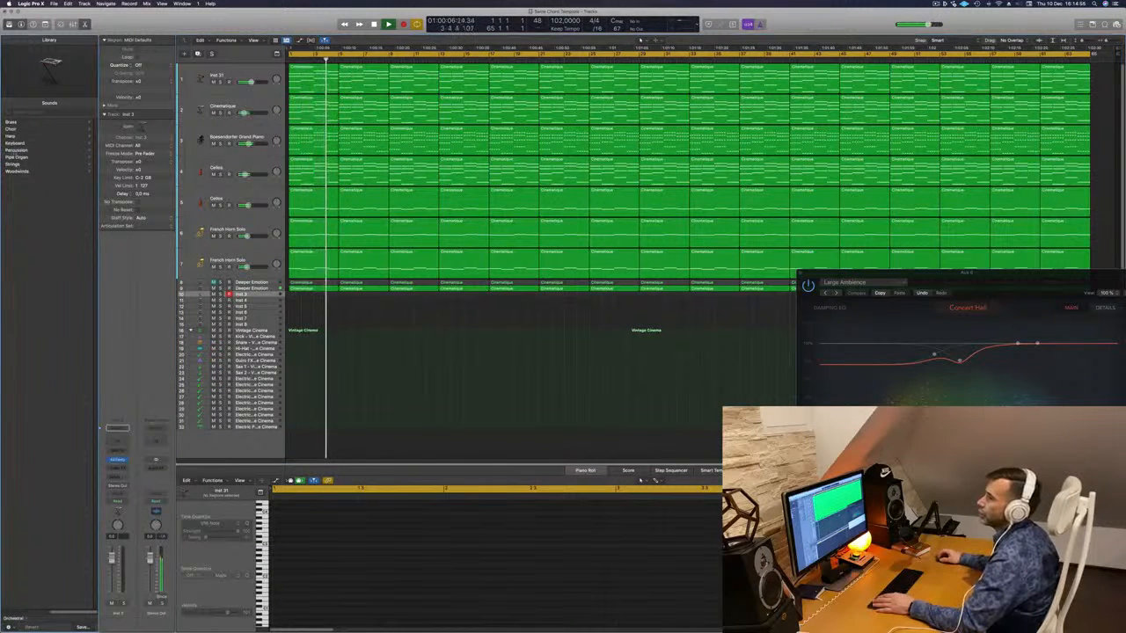
left_click(16, 150)
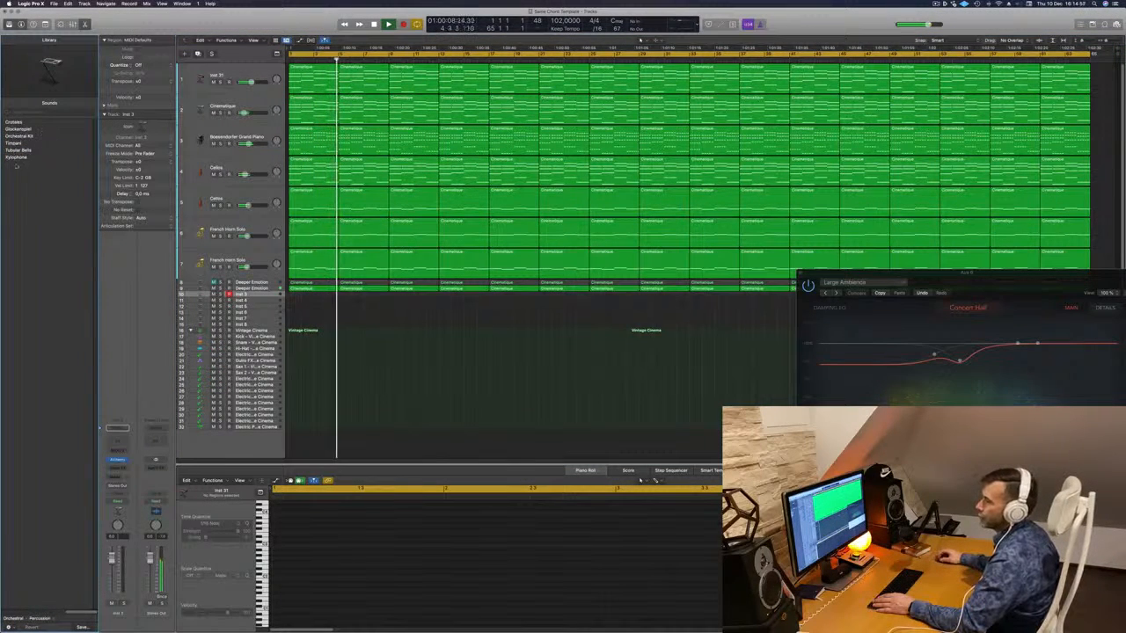
left_click(20, 135)
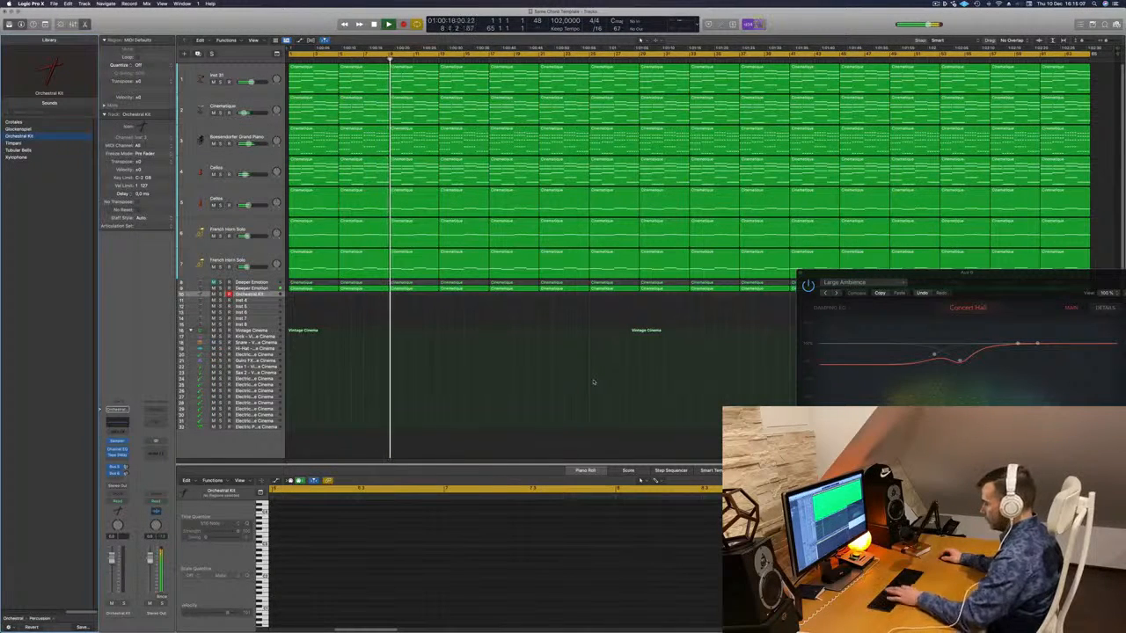
- Show Musical Typing and audition the C1 drum hit on the Orchestral Kit
key("super+k")
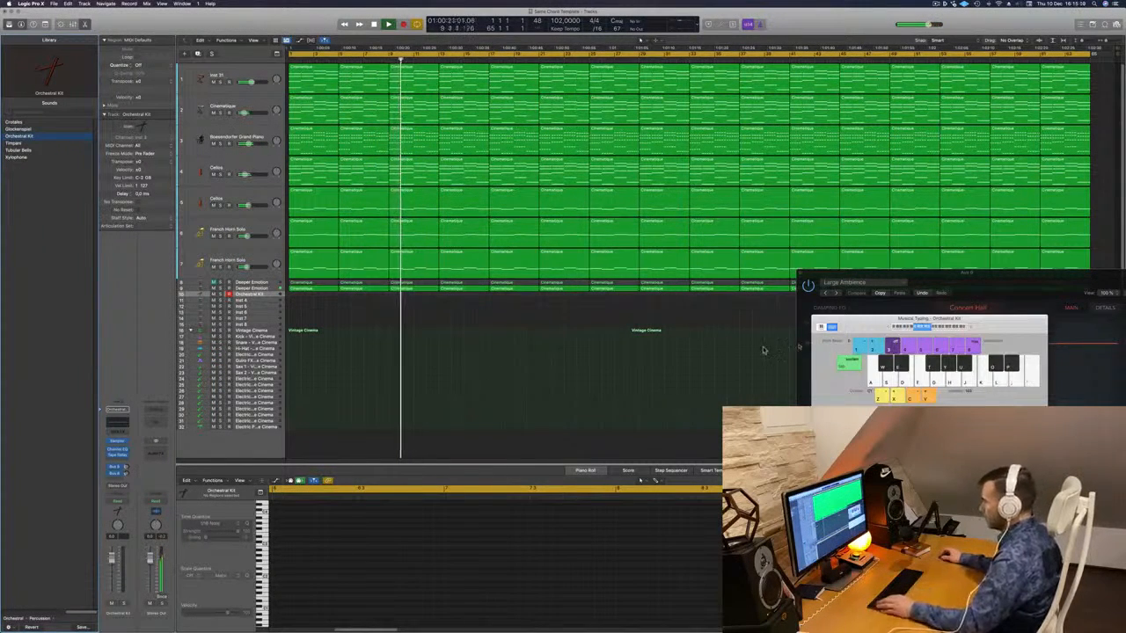
left_click_drag(915, 320, 612, 256)
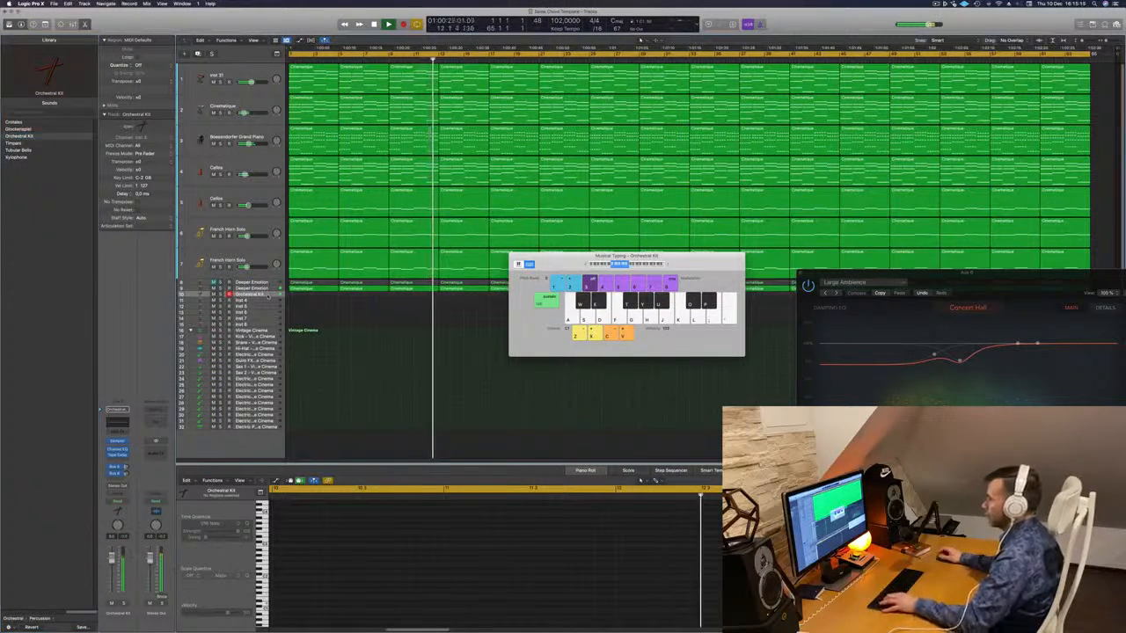
key("a")
key("a")
key("a")
key("a")
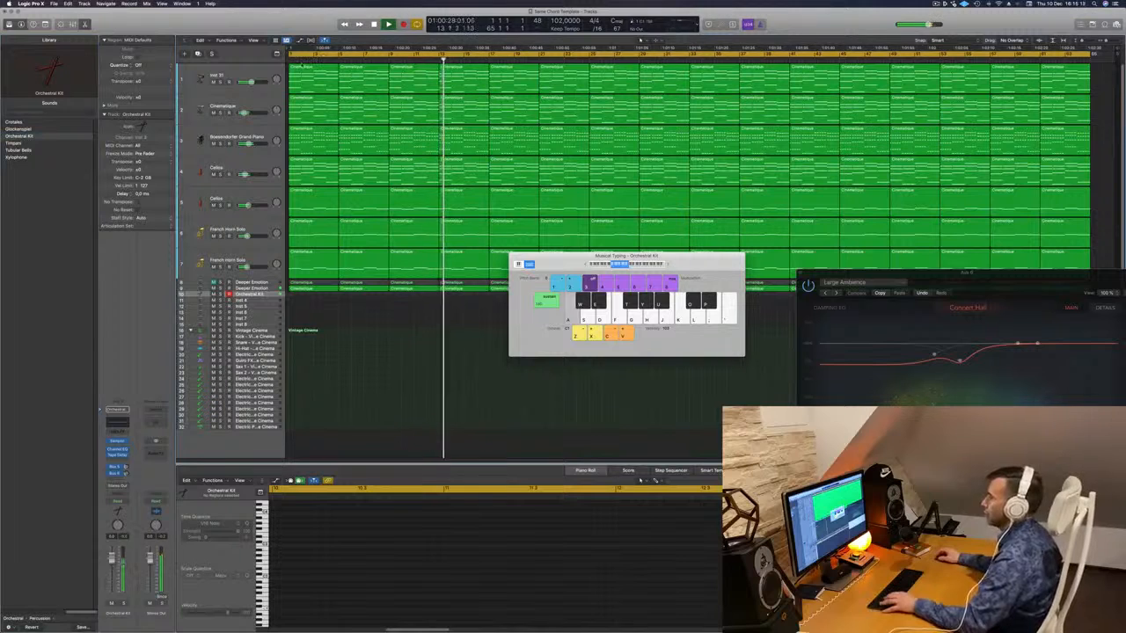
key("a")
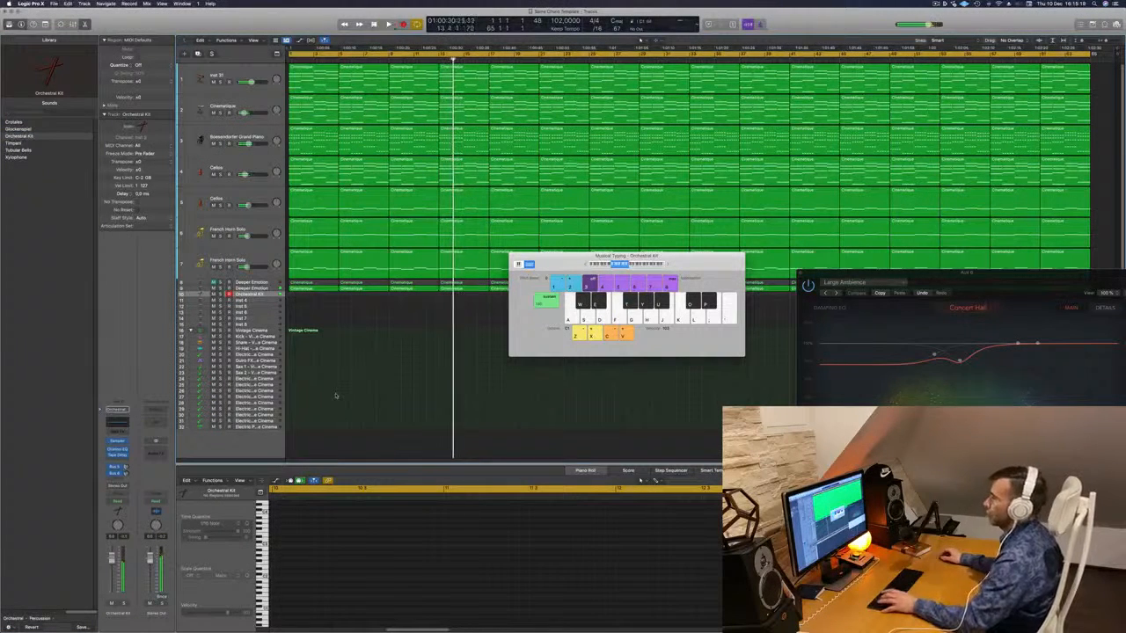
key("Return")
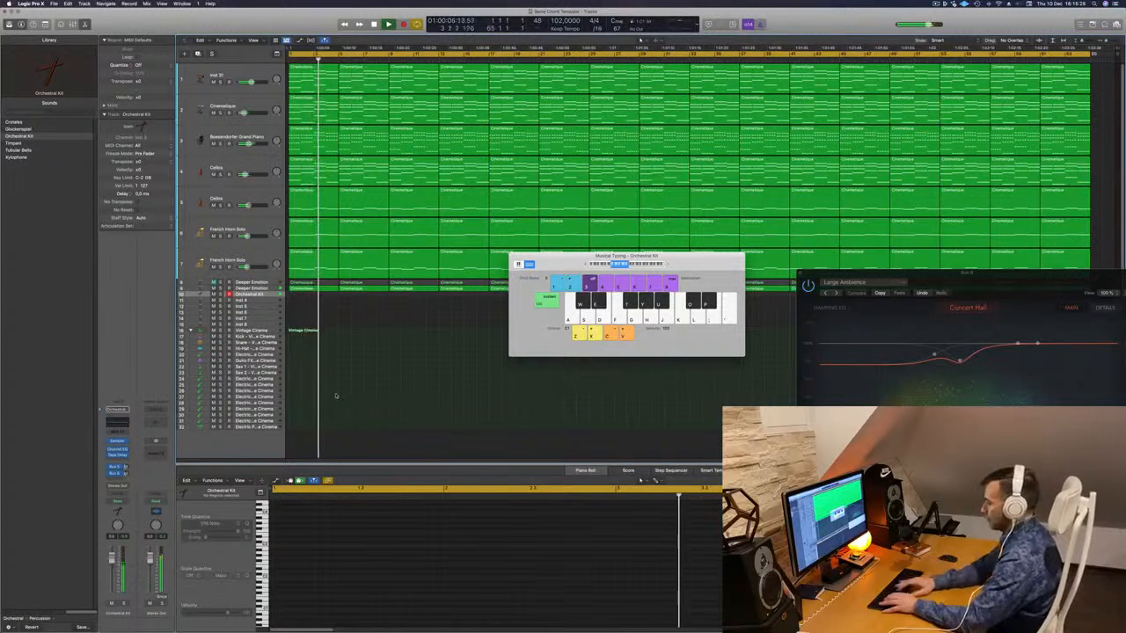
- Record a few C1 drum hits, move the new region to bar 1, and play it back
key("r")
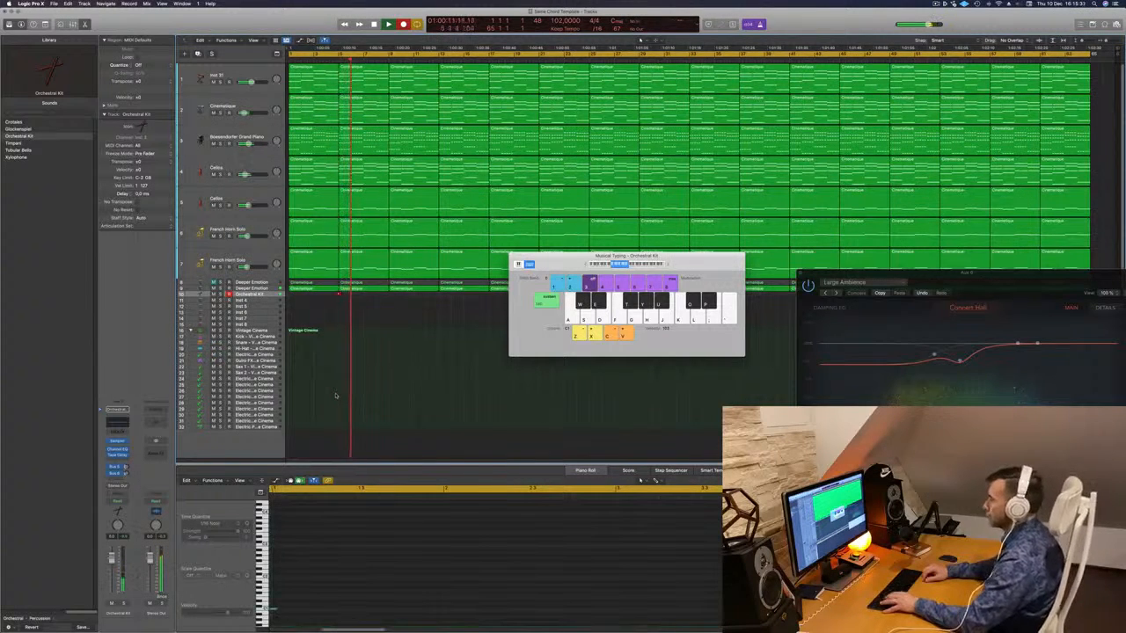
key("a")
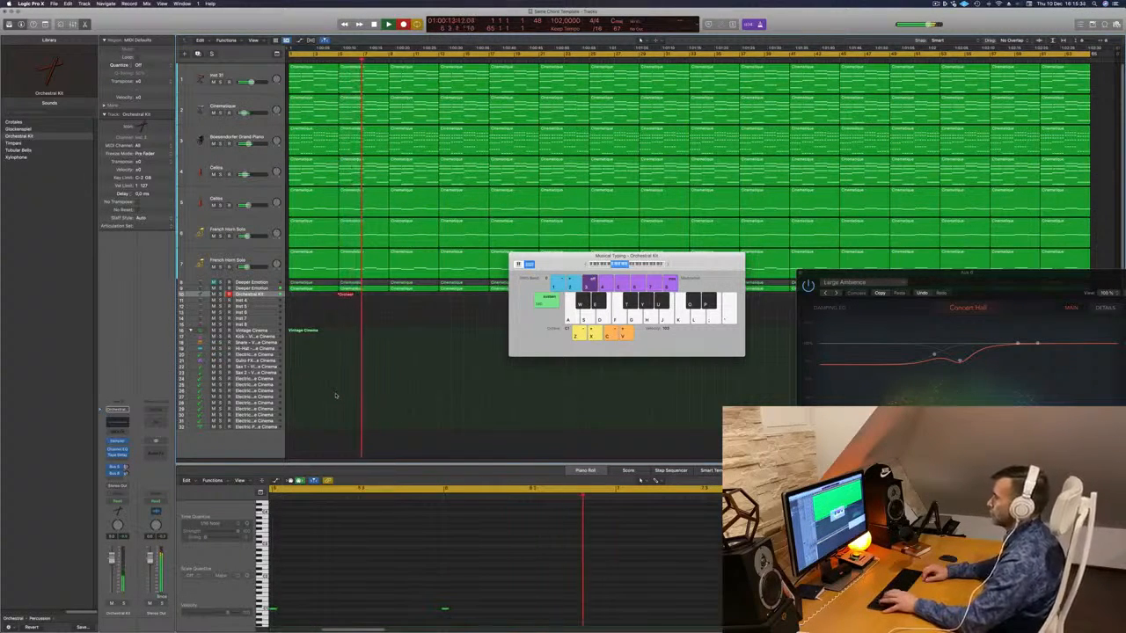
key("a")
key("a")
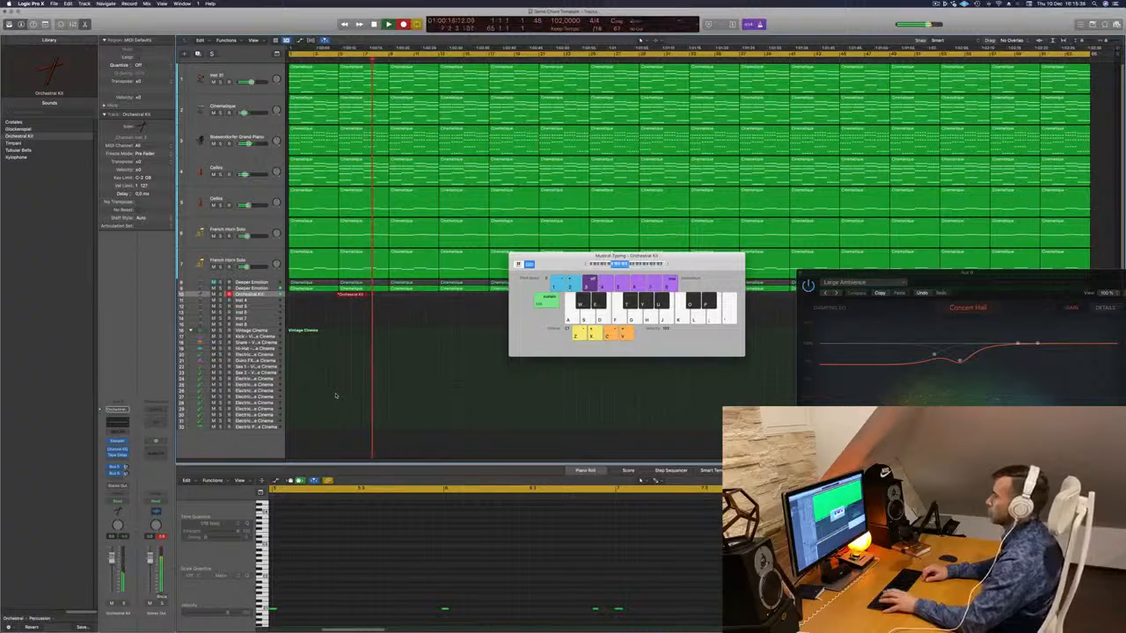
key("a")
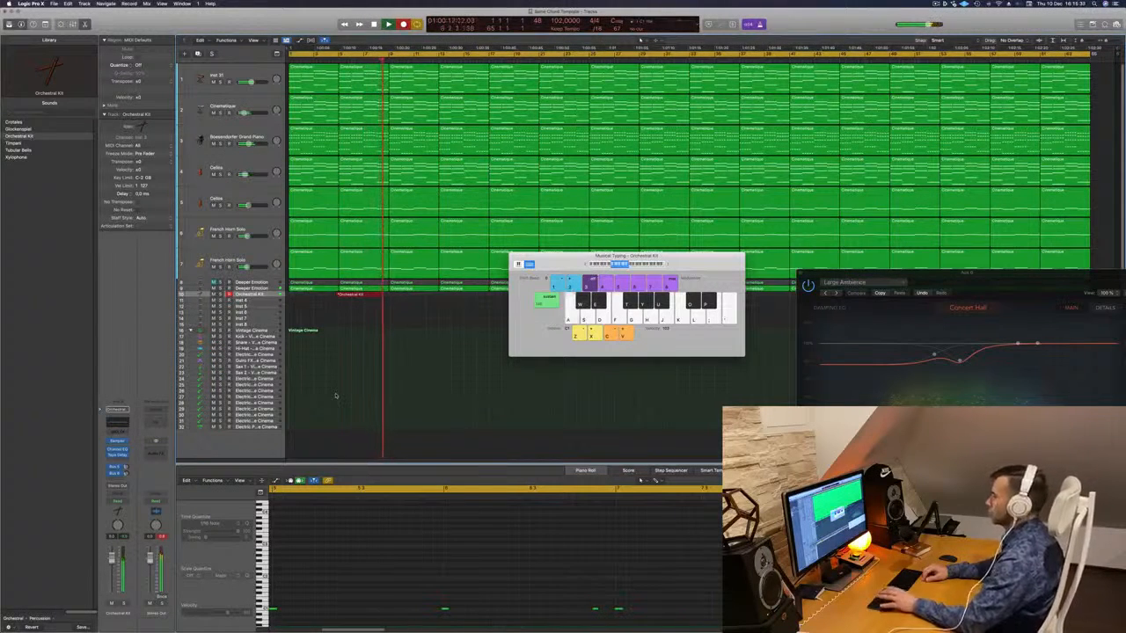
key("space")
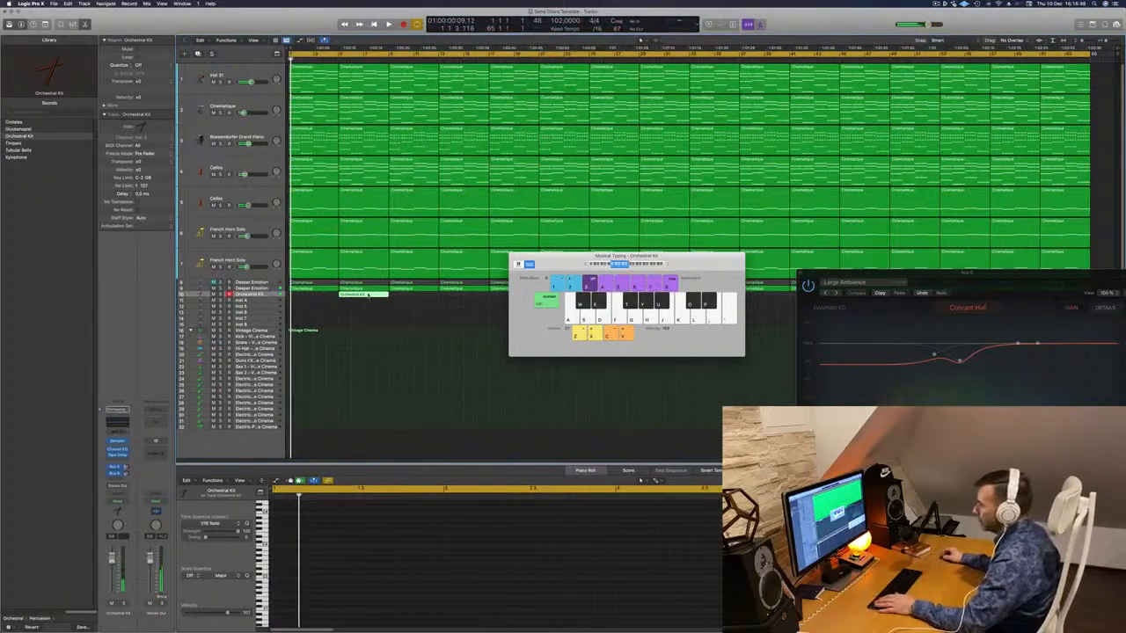
left_click_drag(369, 296, 319, 297)
key("space")
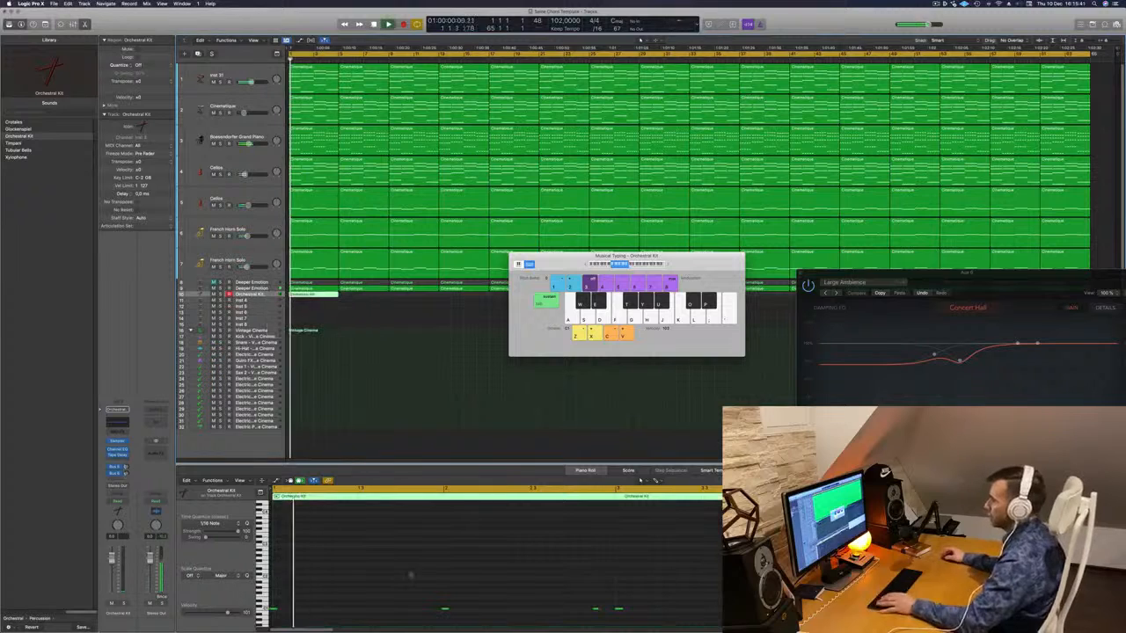
key("space")
key("space")
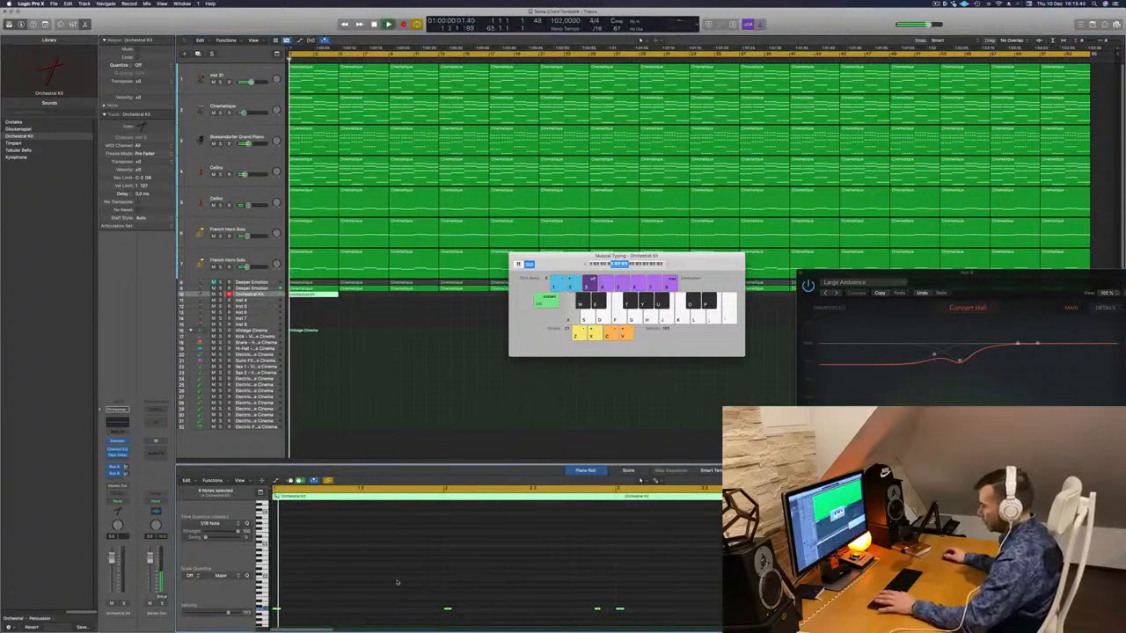
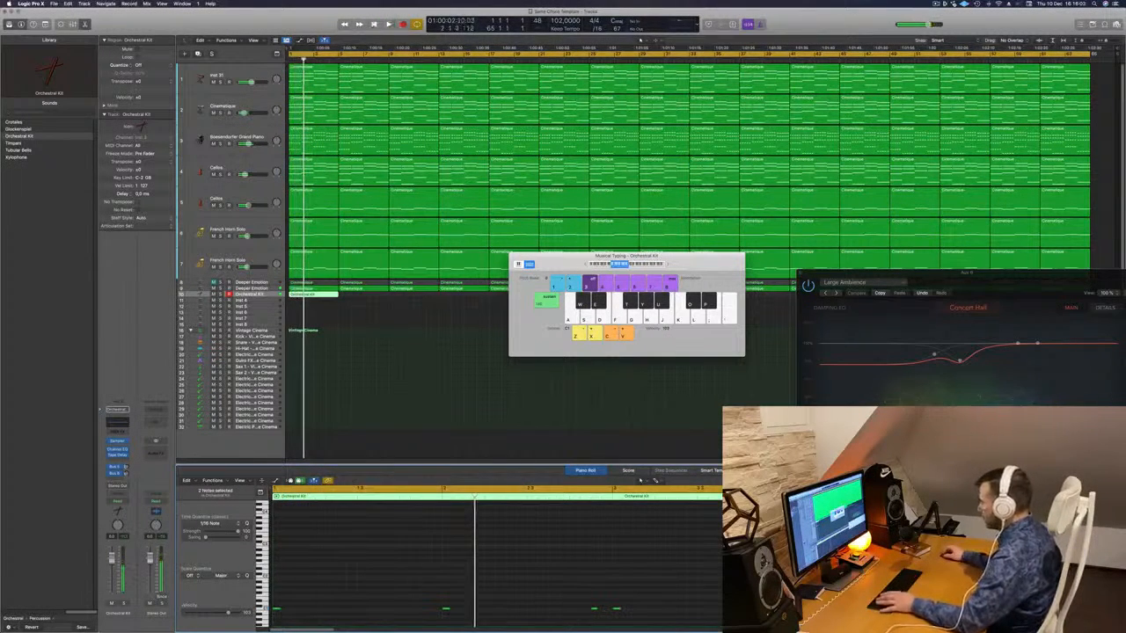
- Play the song, then Alt-drag a copy of the Orchestral Kit region to bar 5
key("space")
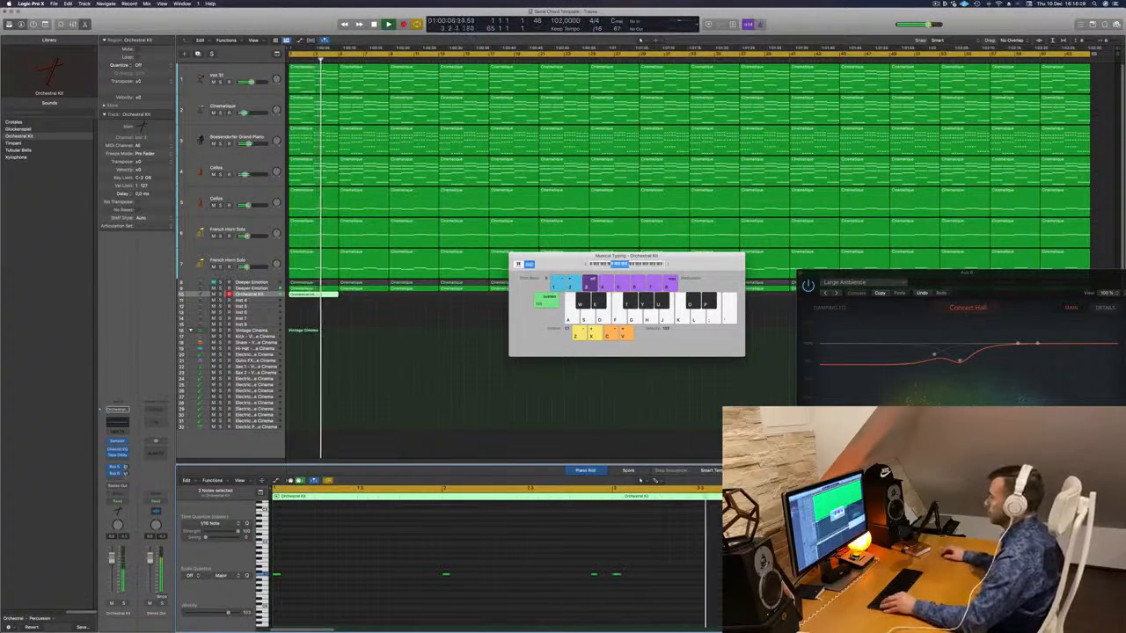
key("space")
key("space")
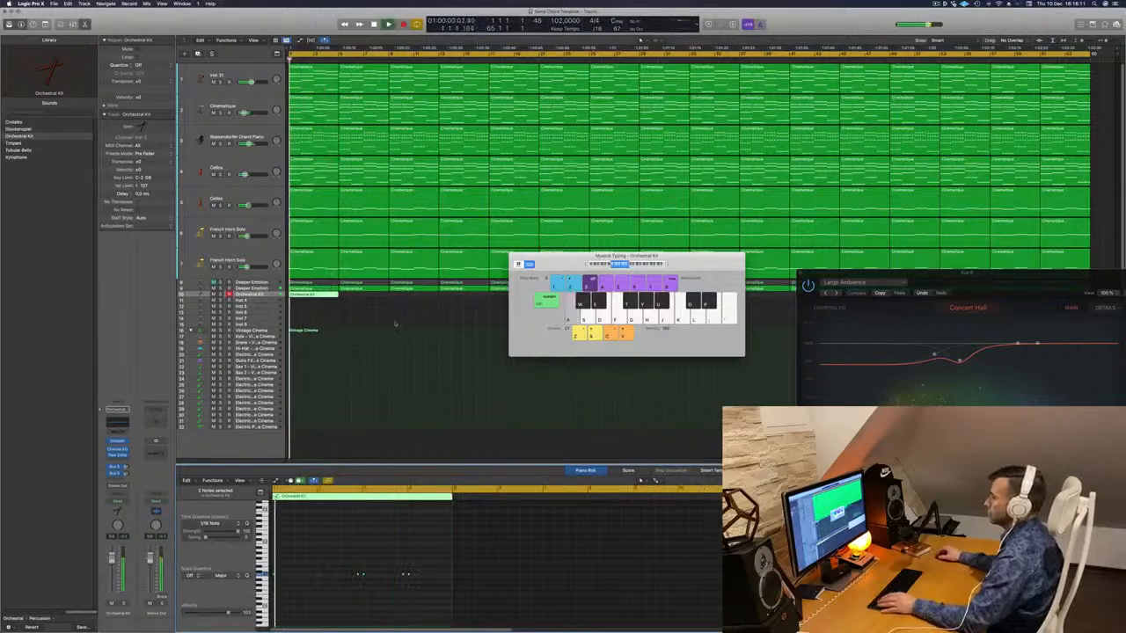
left_click_drag(571, 266, 720, 305)
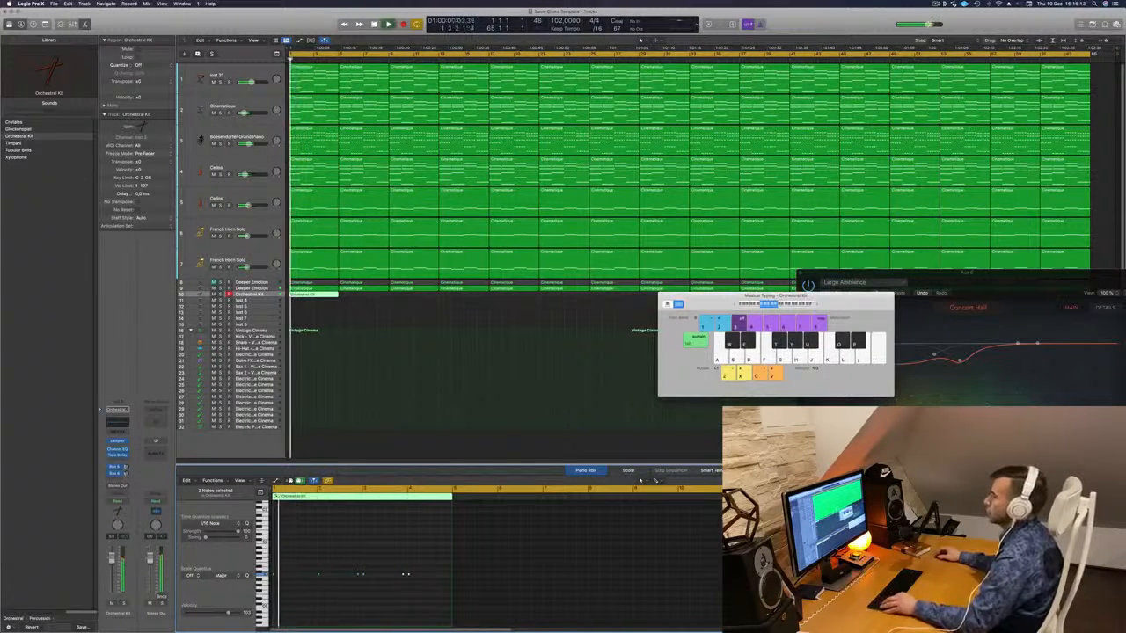
left_click_drag(325, 298, 359, 297)
left_click_drag(664, 296, 643, 423)
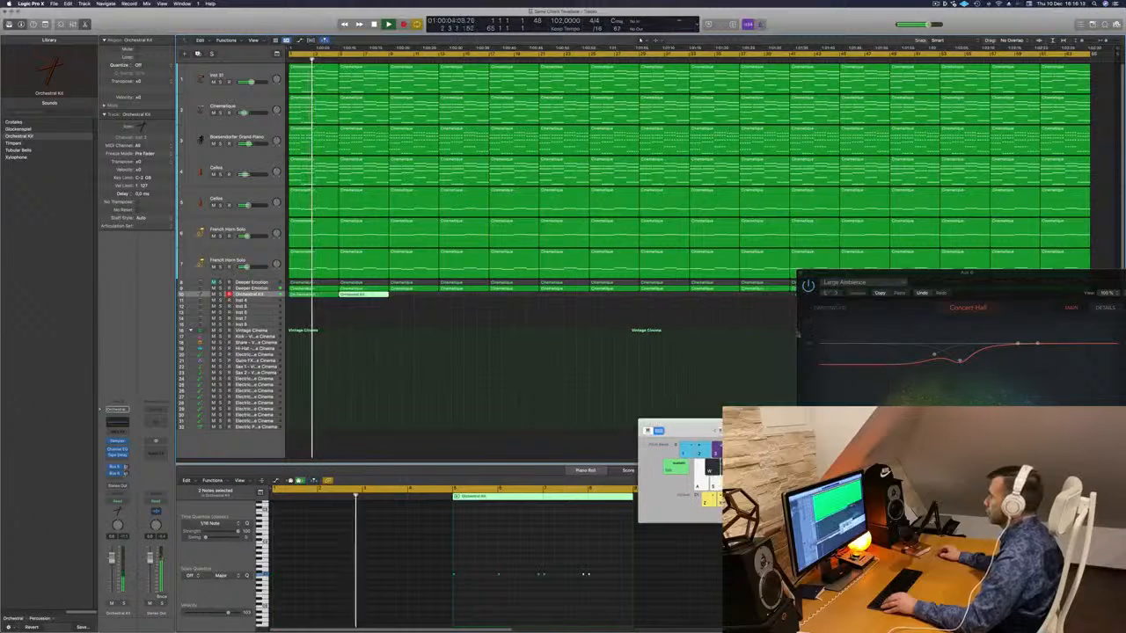
- Select both drum regions and close the Aux 6 ChromaVerb window
left_click_drag(930, 266, 632, 554)
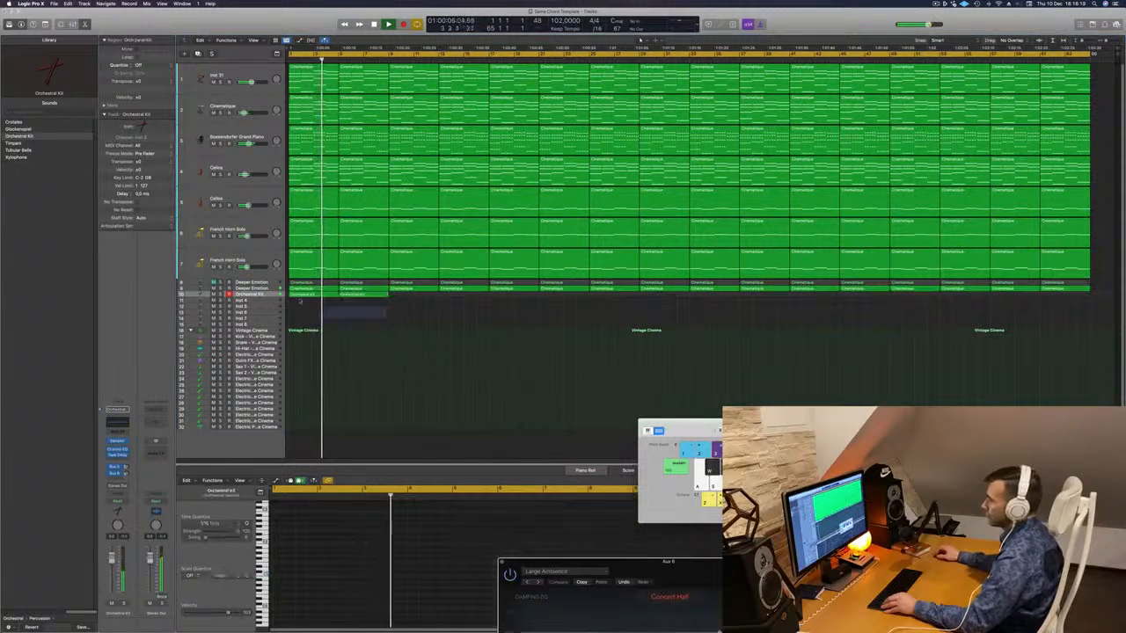
left_click(305, 294, "shift")
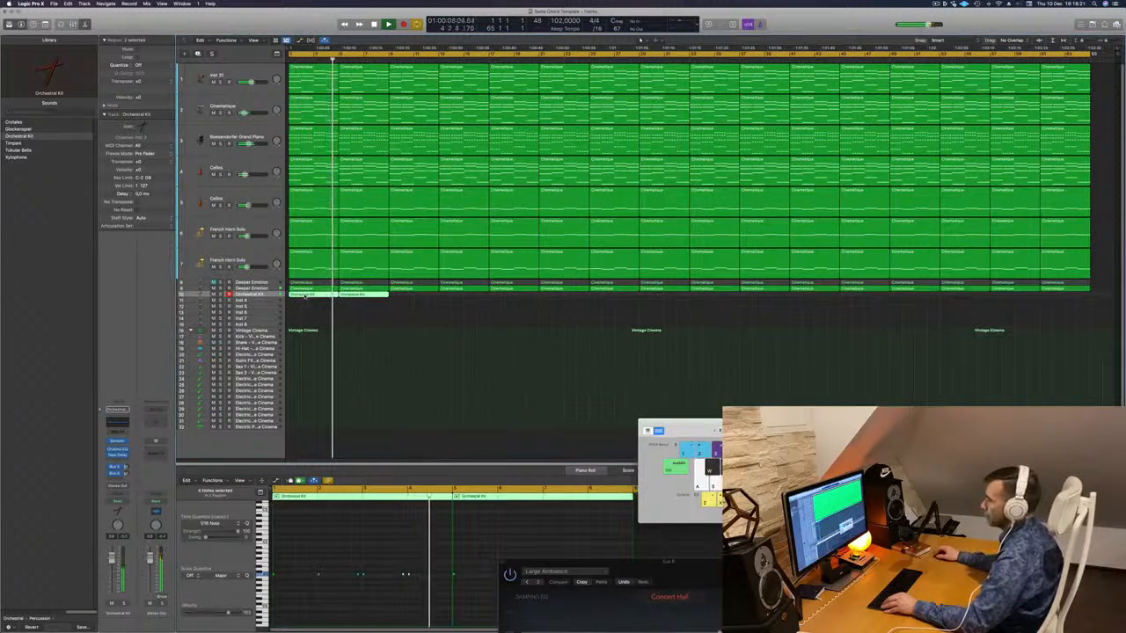
scroll(368, 551, "up", 3)
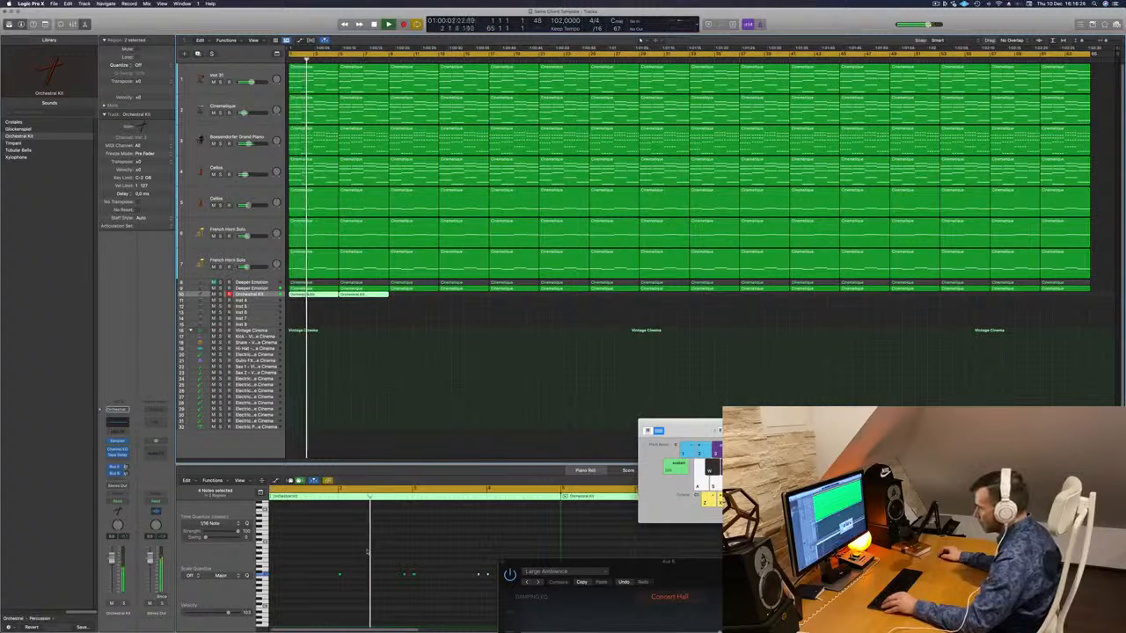
left_click_drag(521, 561, 699, 359)
left_click(680, 360)
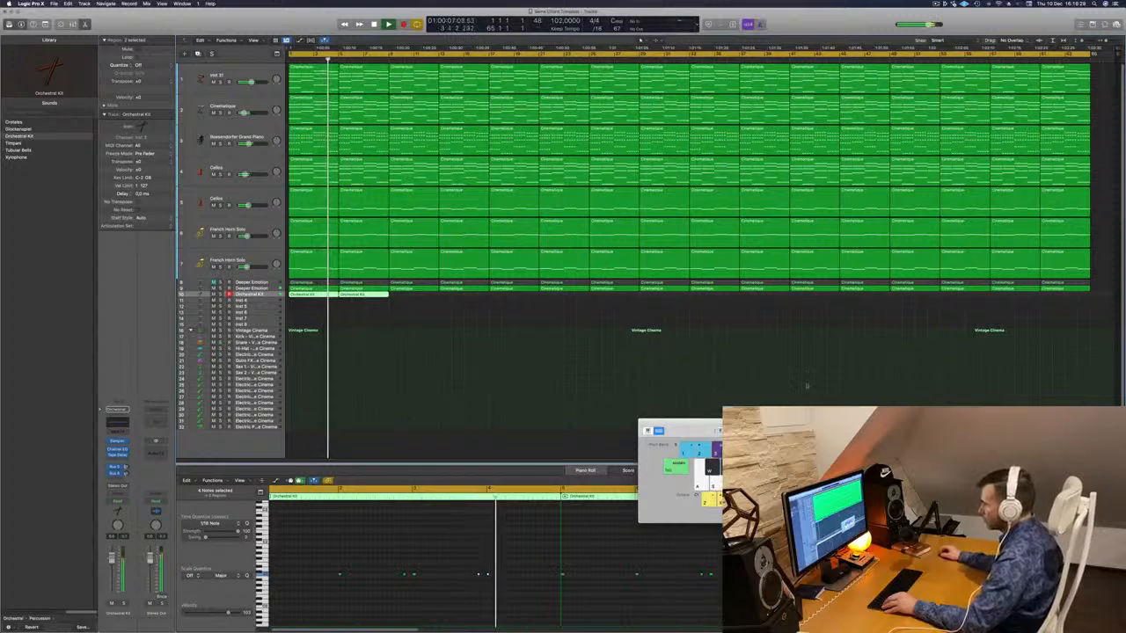
- Alt-drag both drum regions right, making four Orchestral Kit regions
left_click_drag(708, 424, 849, 370)
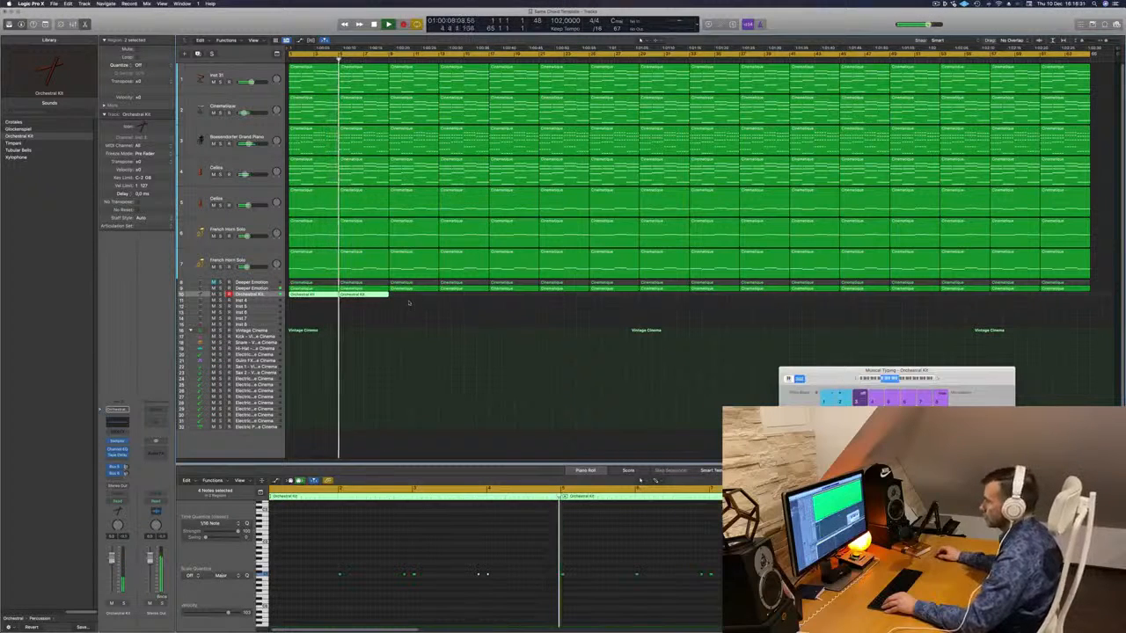
left_click(309, 304)
left_click_drag(309, 306, 421, 301)
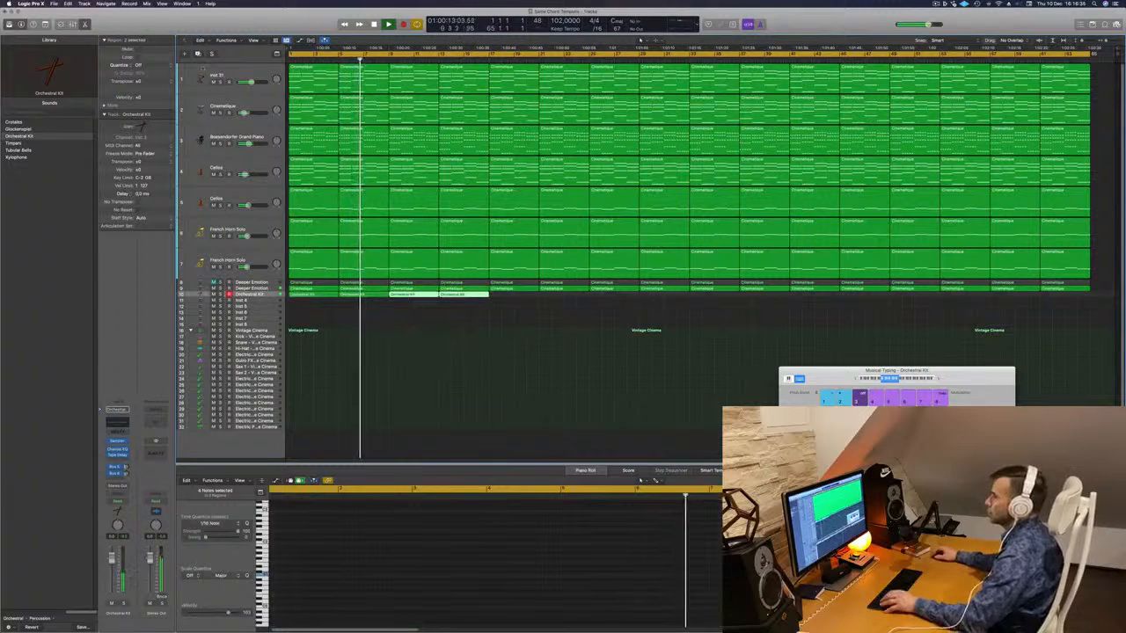
- Mute the Cinematique, Bösendorfer Grand Piano, second Cellos and both French Horn Solo tracks
left_click(214, 114)
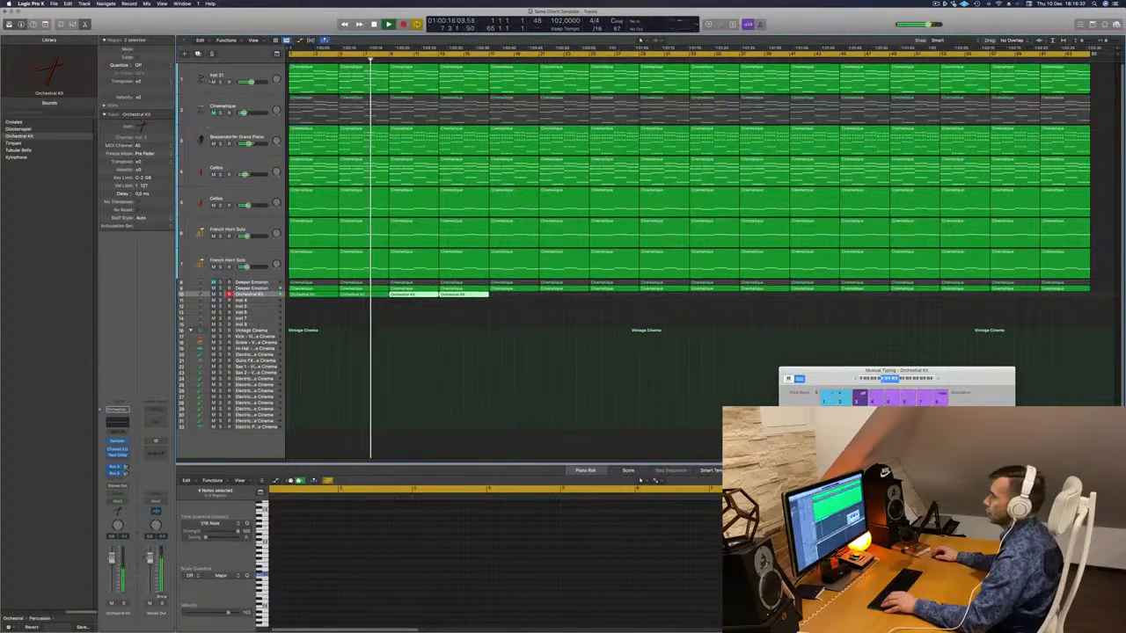
left_click(219, 82)
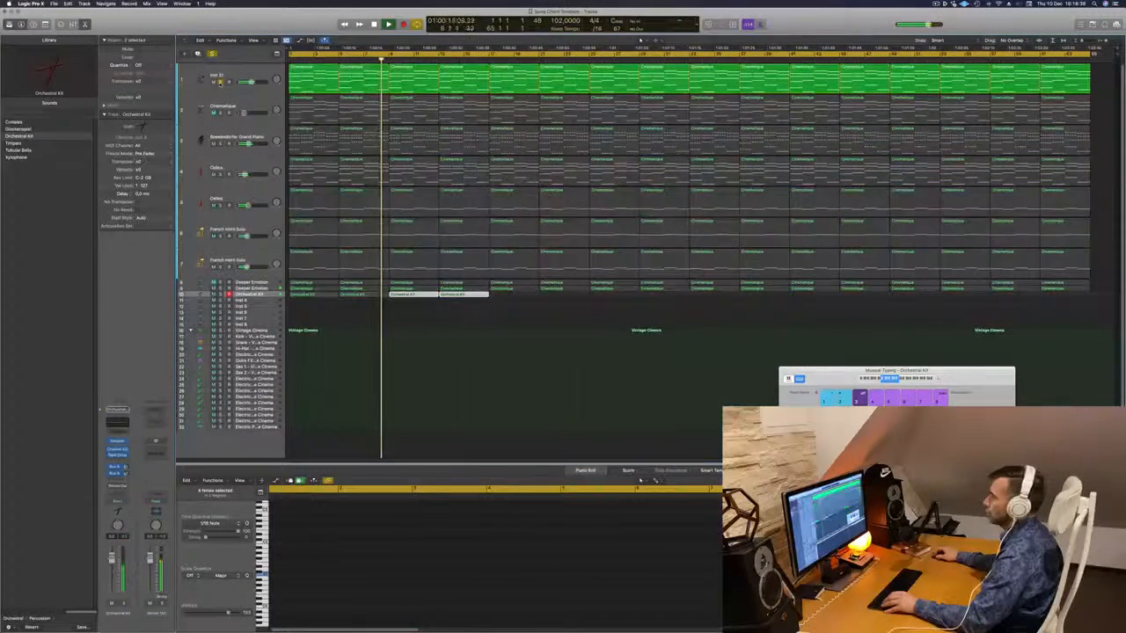
left_click(219, 83)
left_click(213, 145)
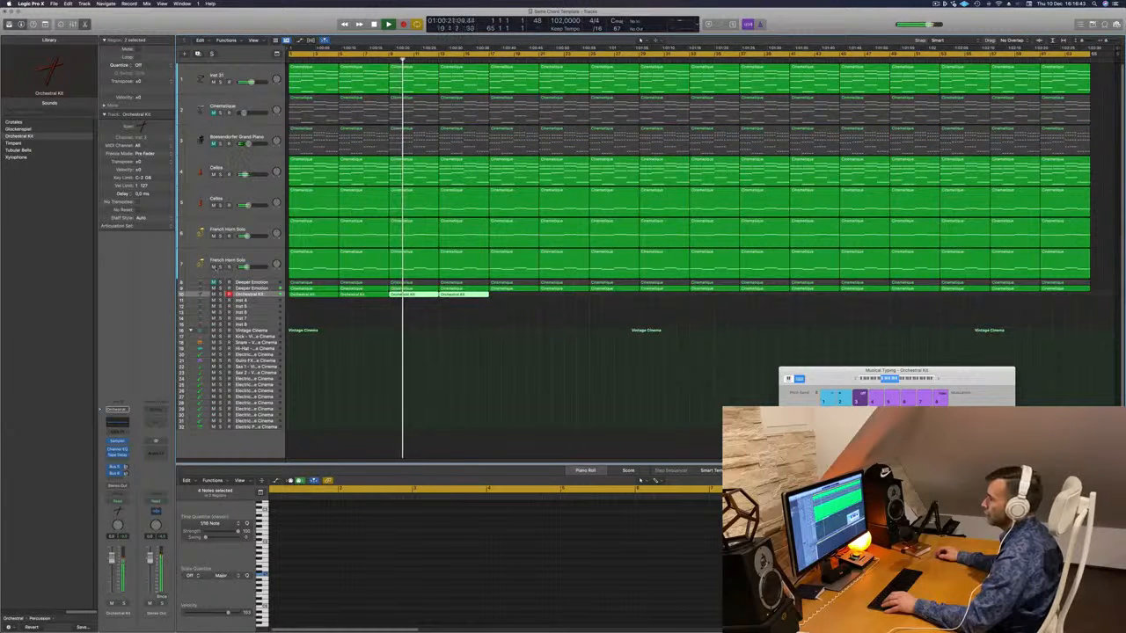
left_click(214, 267)
left_click(213, 206)
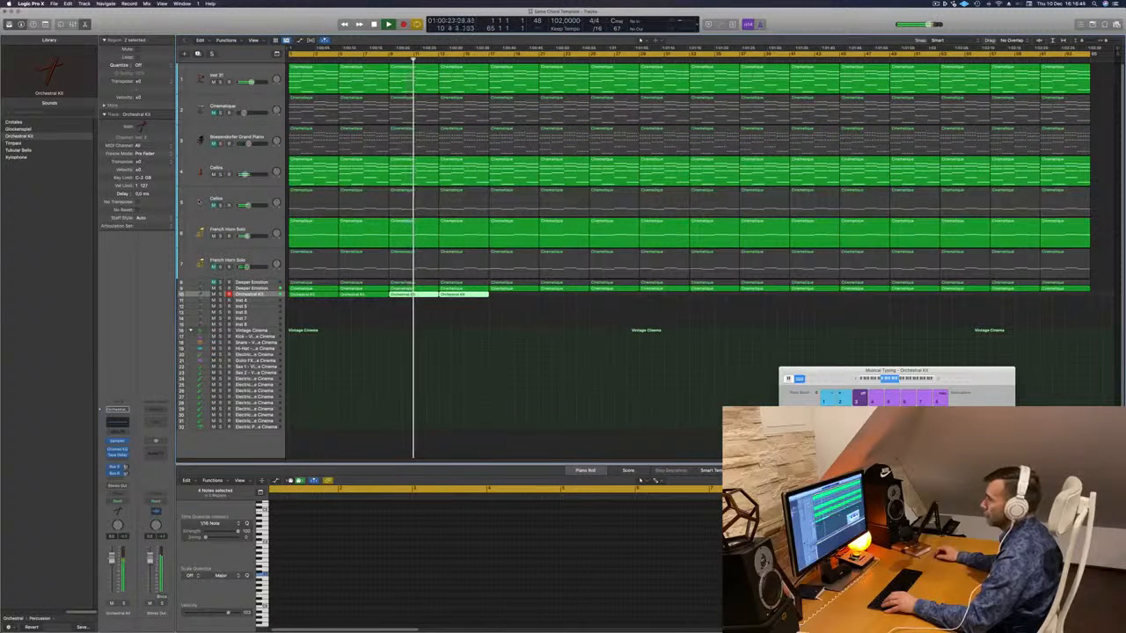
left_click(213, 236)
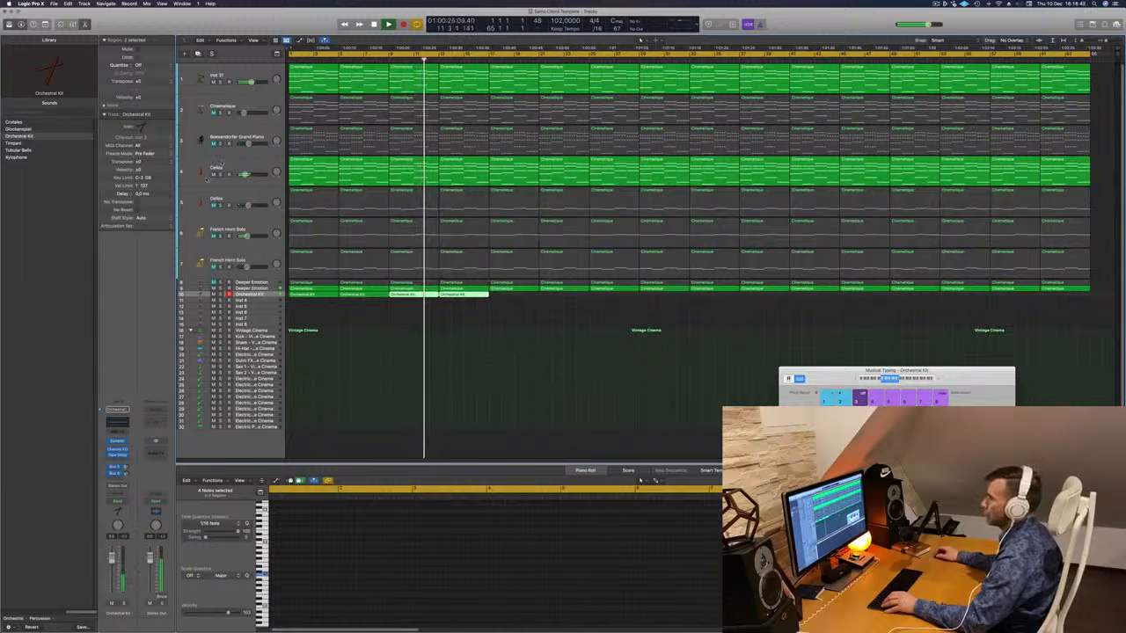
- Select the Orchestral Kit regions and copy them to the song's end
mouse_move(502, 302)
left_mouse_down()
mouse_move(310, 299)
mouse_move(503, 299)
mouse_move(499, 320)
left_mouse_up()
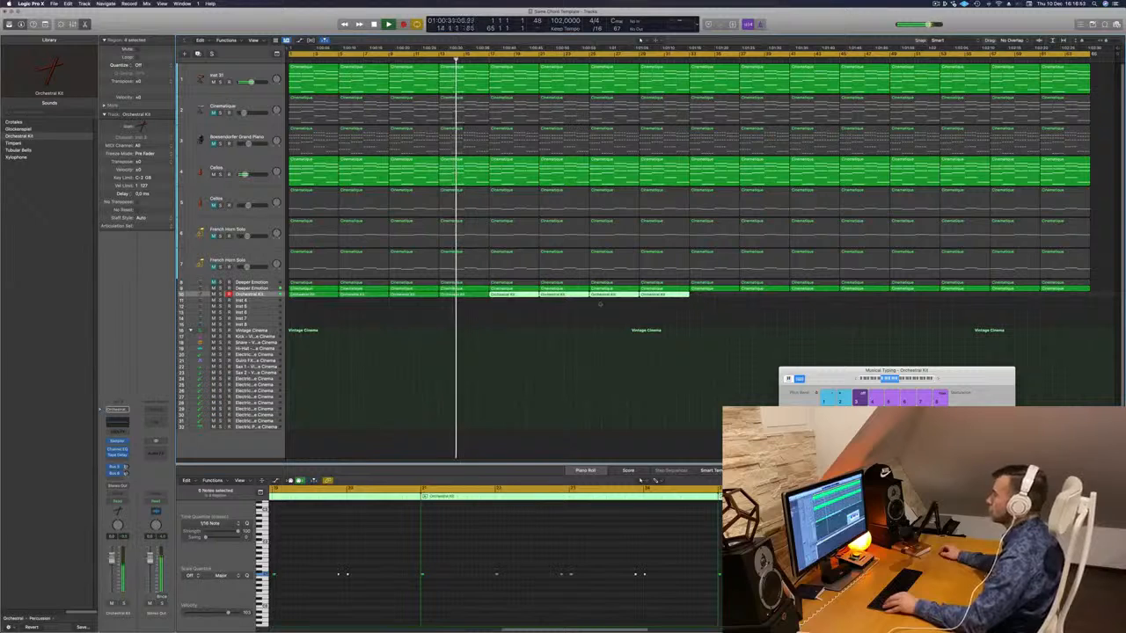
mouse_move(699, 305)
left_mouse_down()
mouse_move(307, 298)
mouse_move(715, 300)
left_mouse_up()
scroll(403, 349, "up", 5)
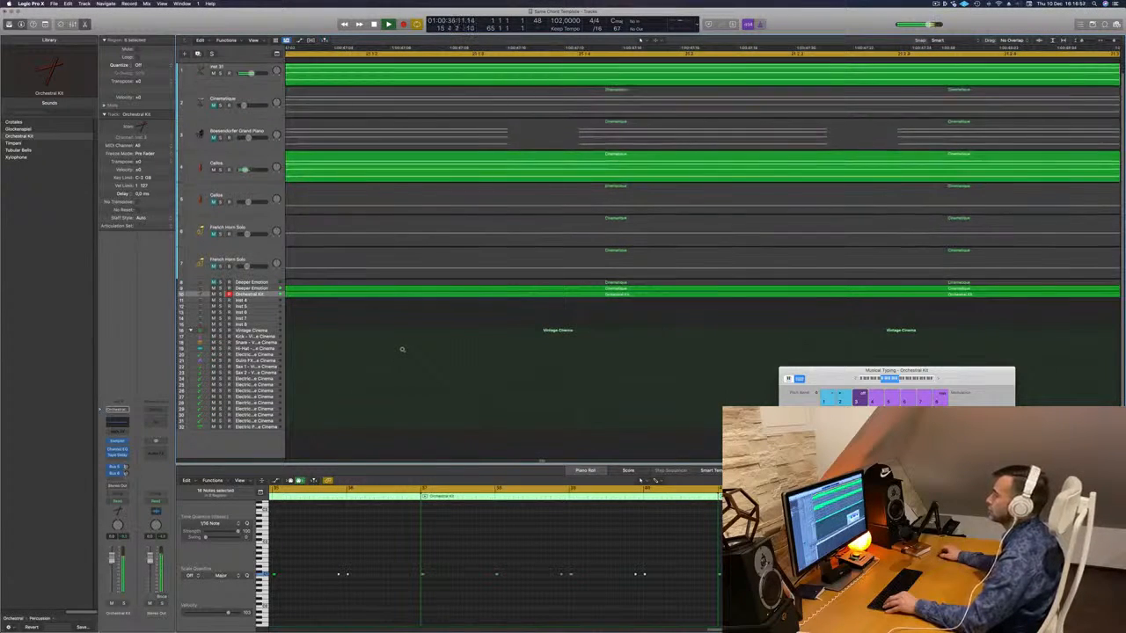
scroll(405, 348, "down", 5)
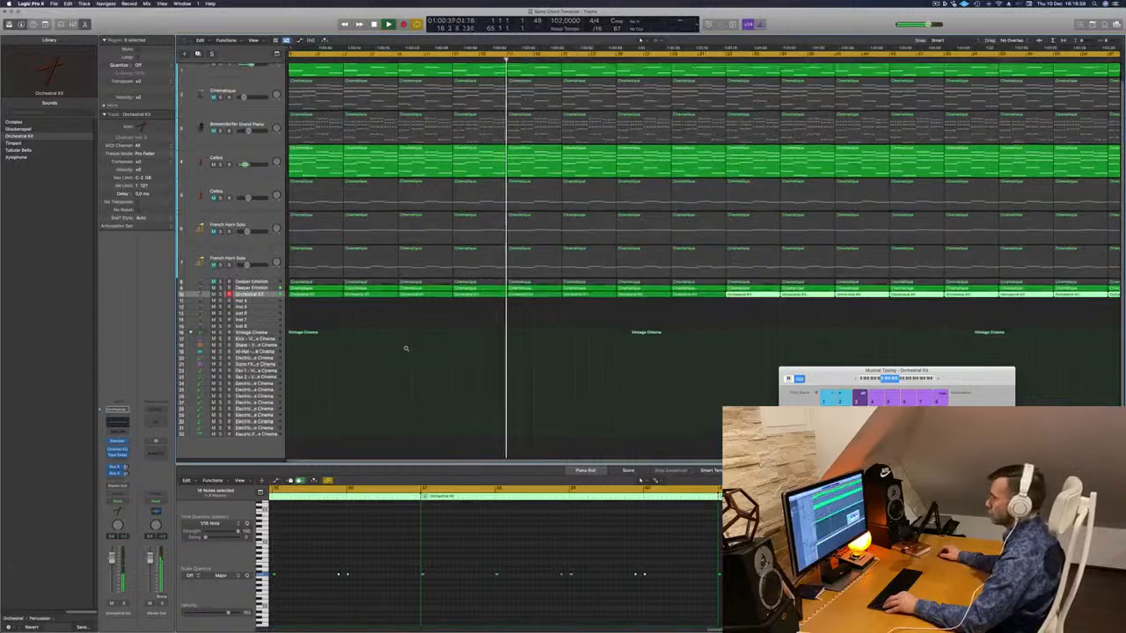
scroll(407, 349, "up", 1)
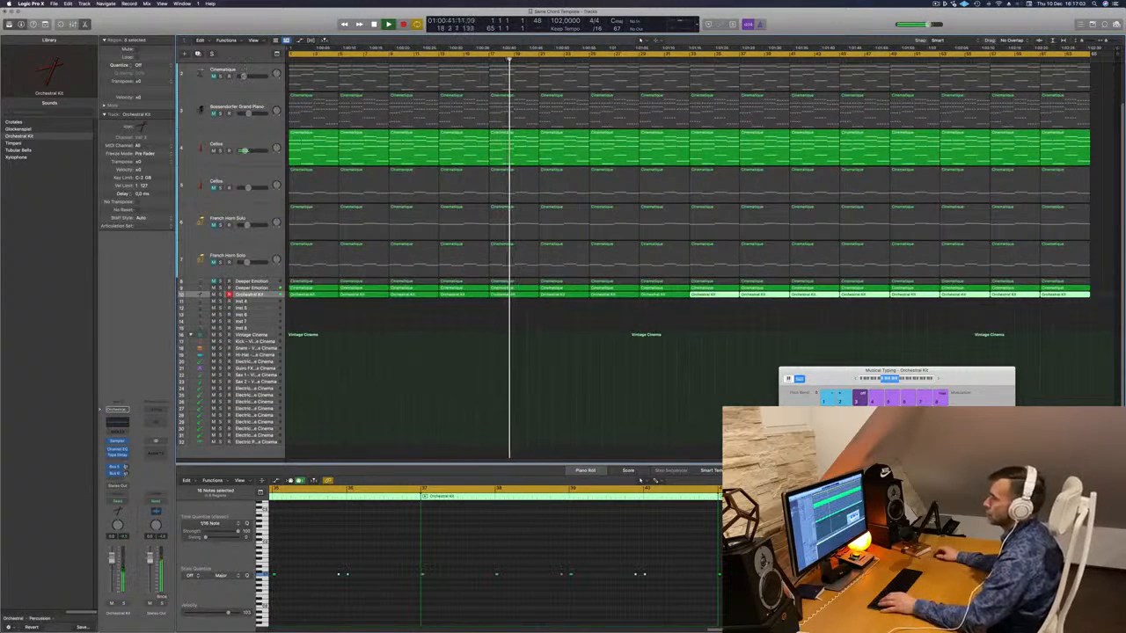
- Duplicate the Bösendorfer Grand Piano track with Cmd+D and arm the new track for recording
left_click(232, 107)
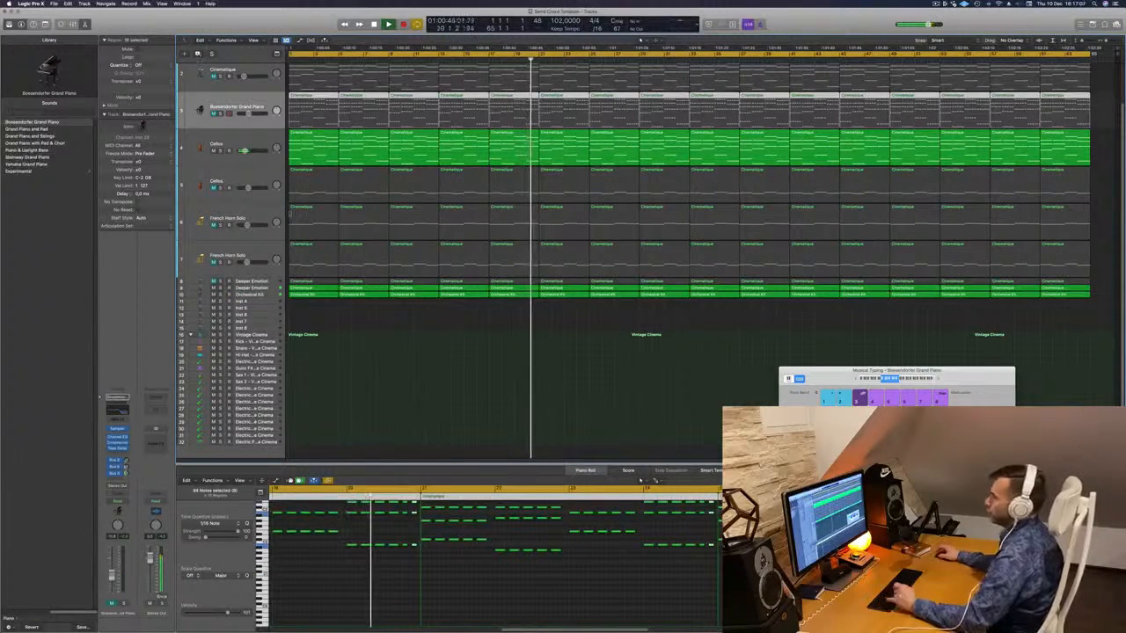
key("super+d")
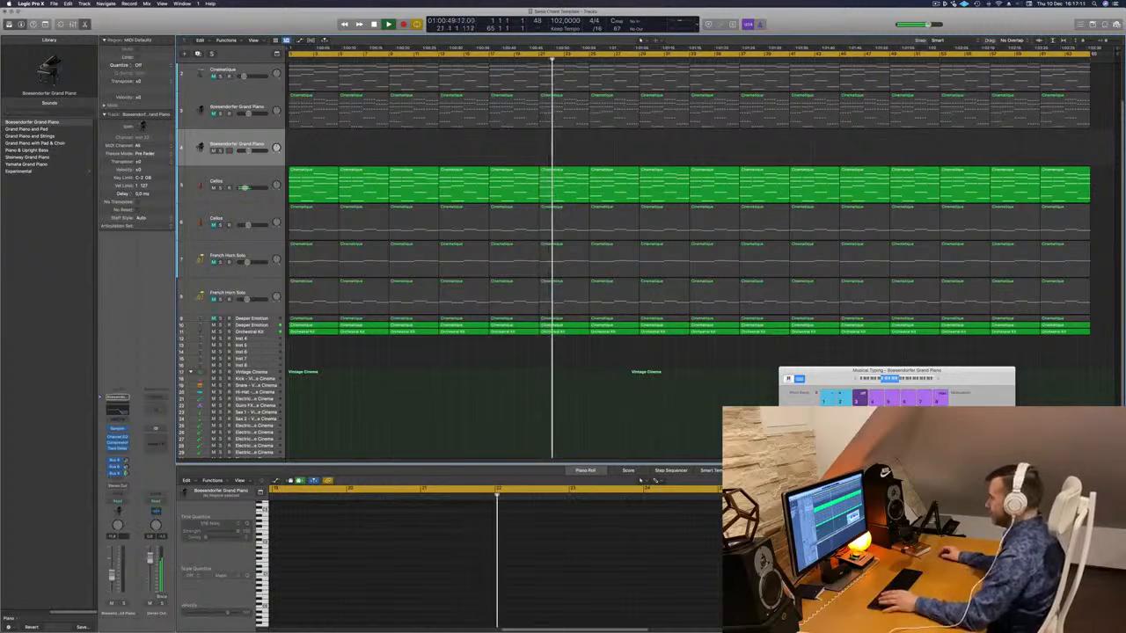
left_click(939, 380)
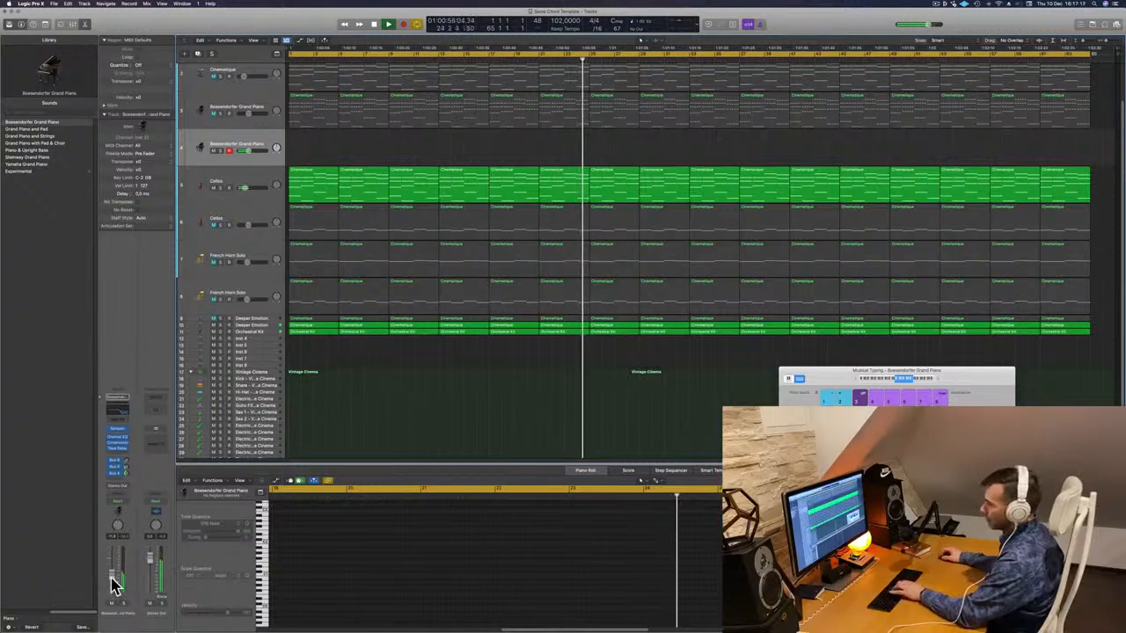
key("i")
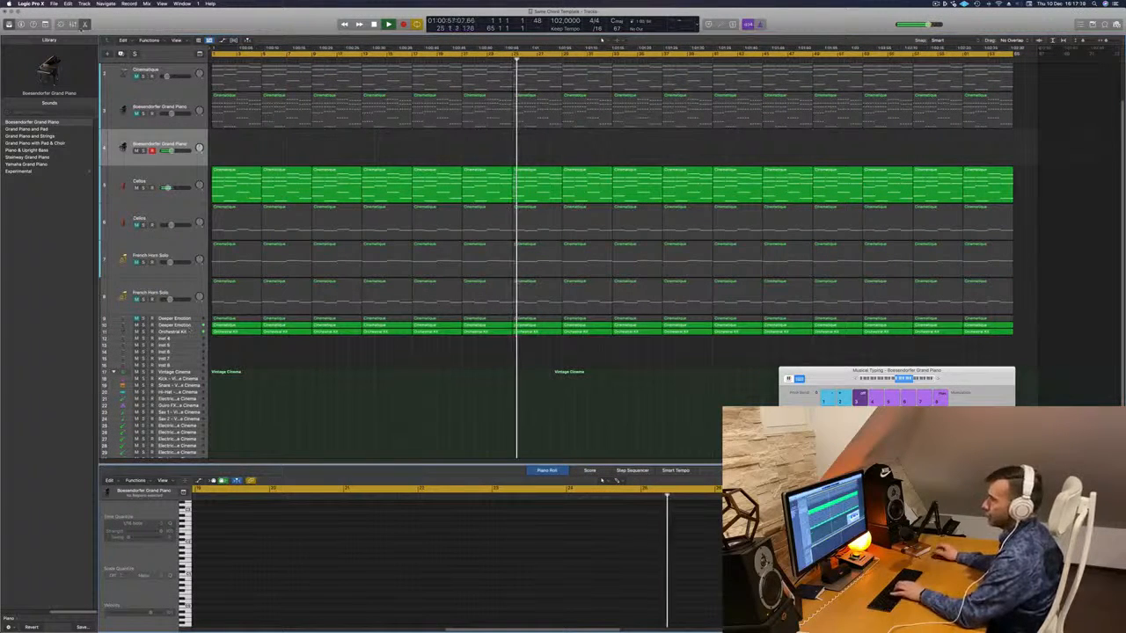
key("i")
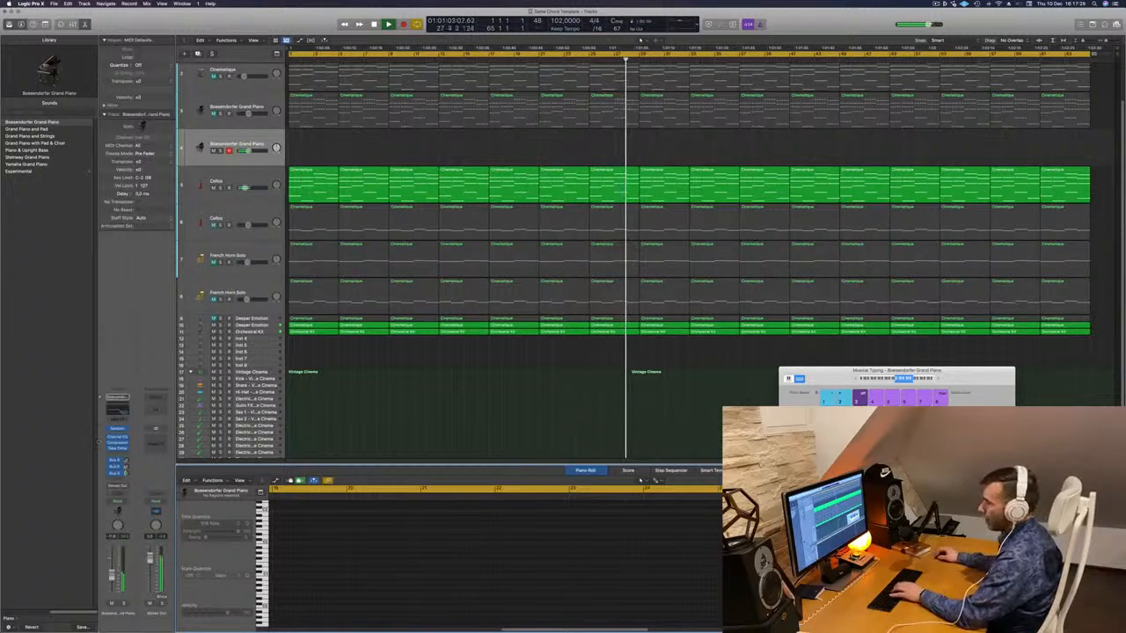
- Send the new piano track to a bus and insert SilverVerb on that aux
left_click(117, 478)
mouse_move(140, 488)
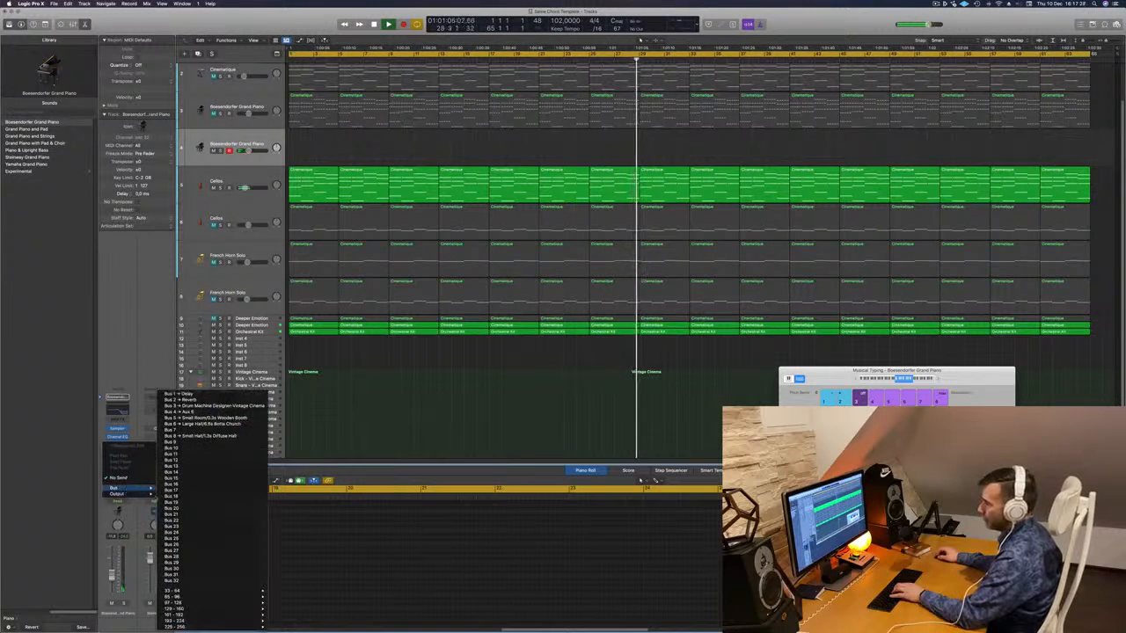
left_click(202, 435)
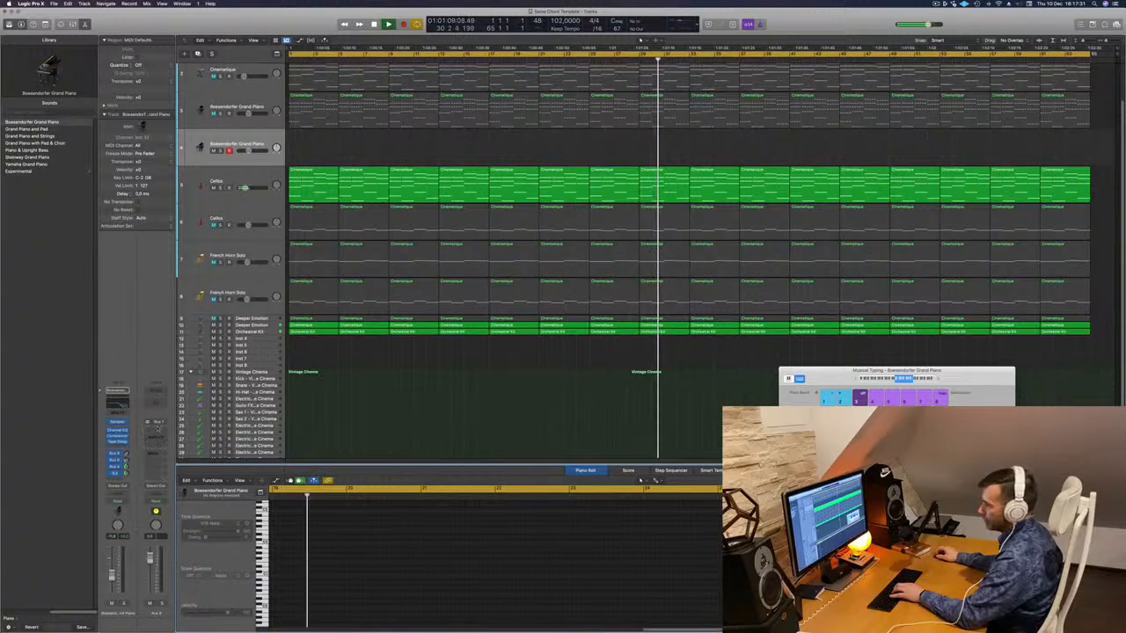
left_click(159, 431)
mouse_move(178, 465)
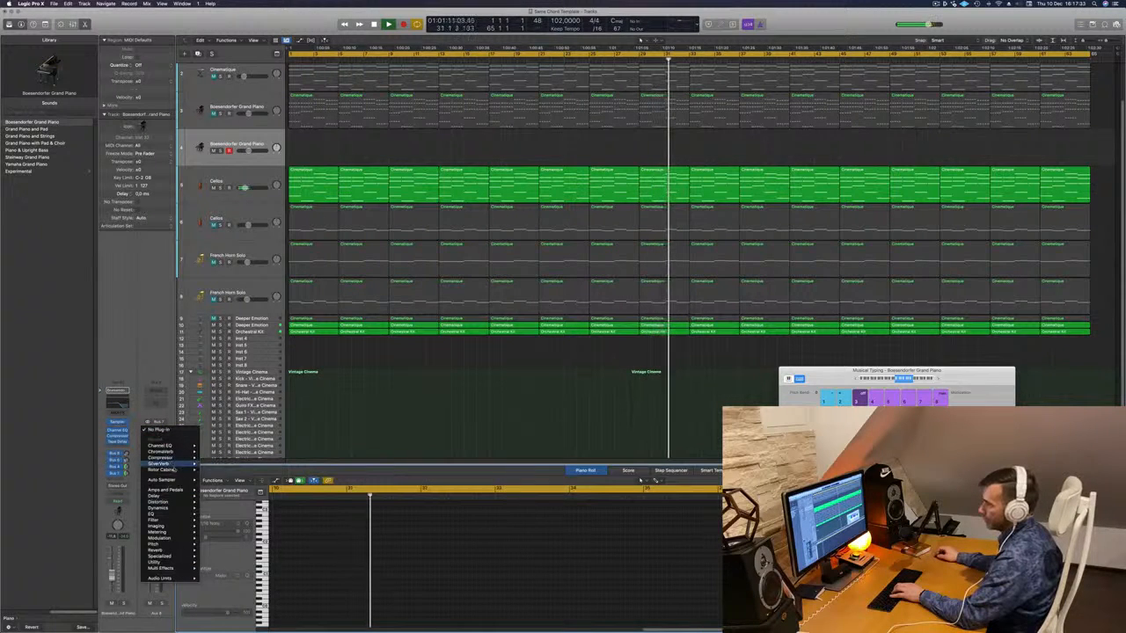
left_click(214, 464)
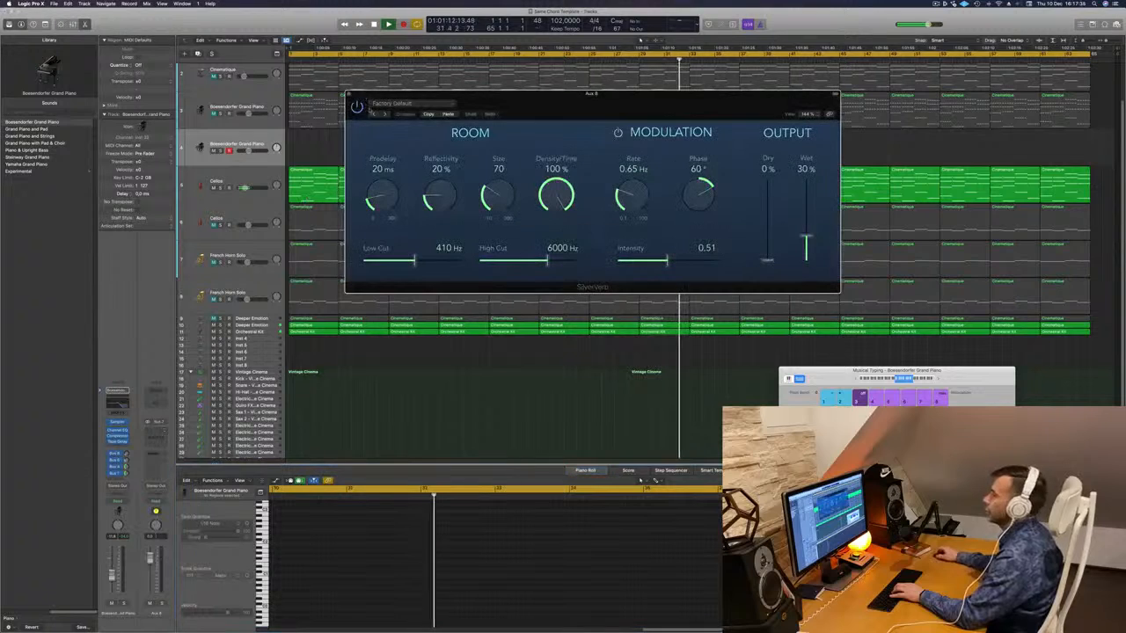
- Load SilverVerb's grandiose preset at 100% wet, adjust the piano send, and open Channel EQ
left_click(429, 104)
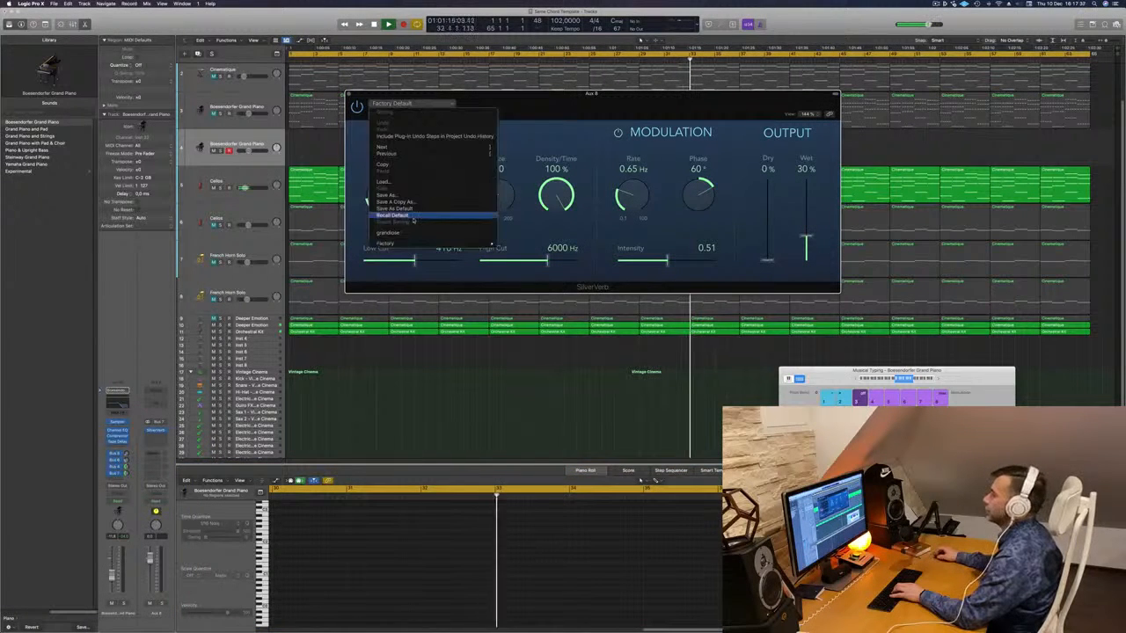
left_click(677, 151)
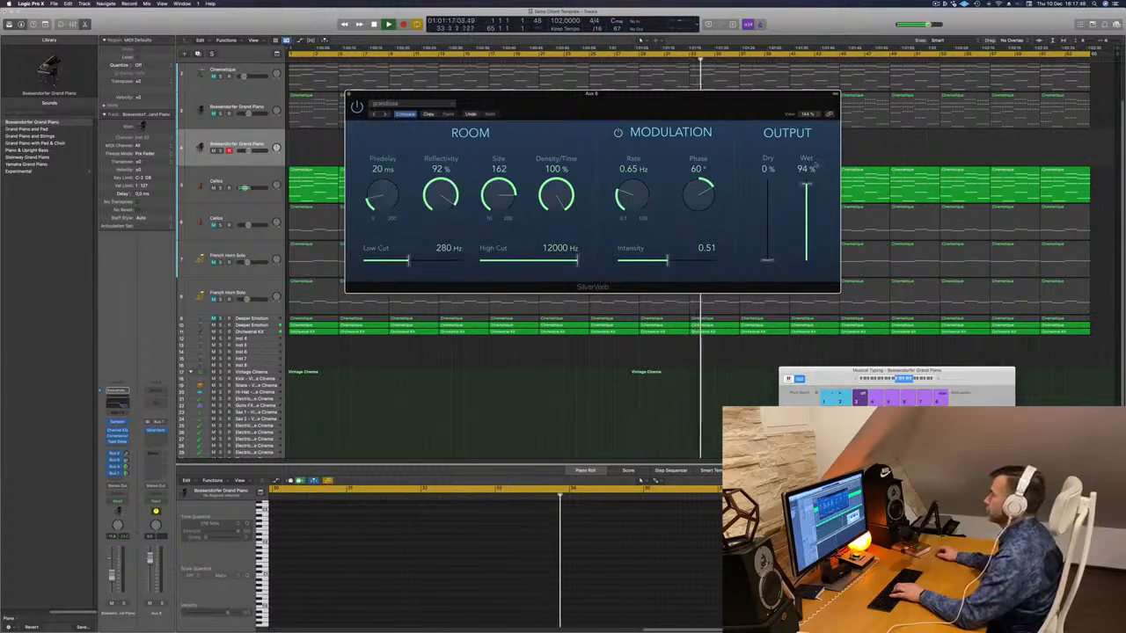
left_click_drag(806, 184, 808, 171)
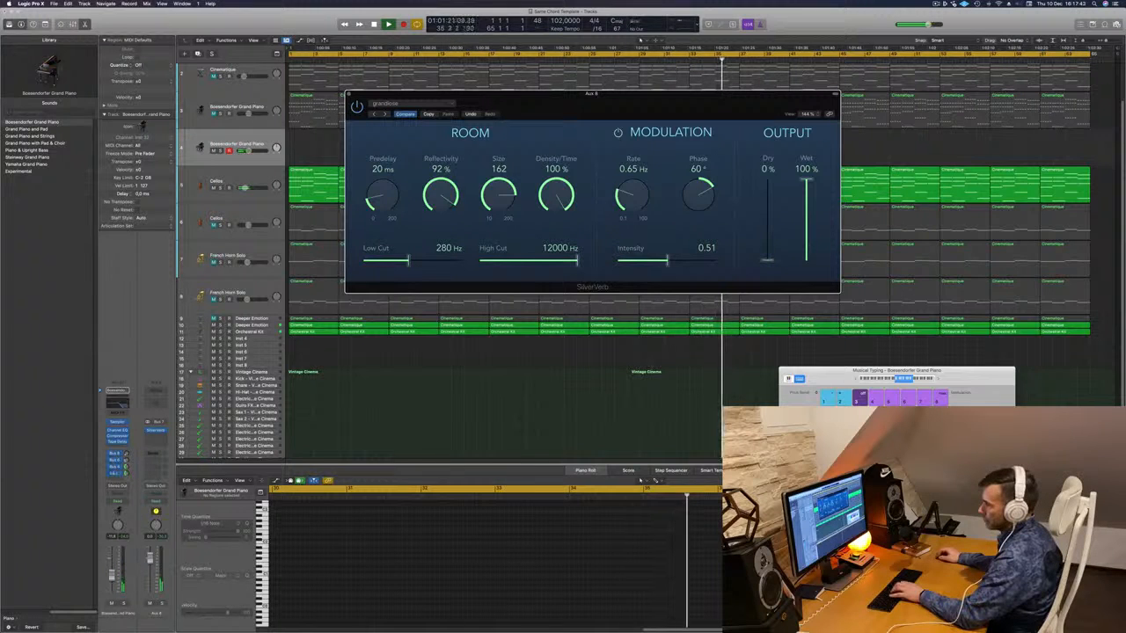
left_click_drag(125, 474, 126, 476)
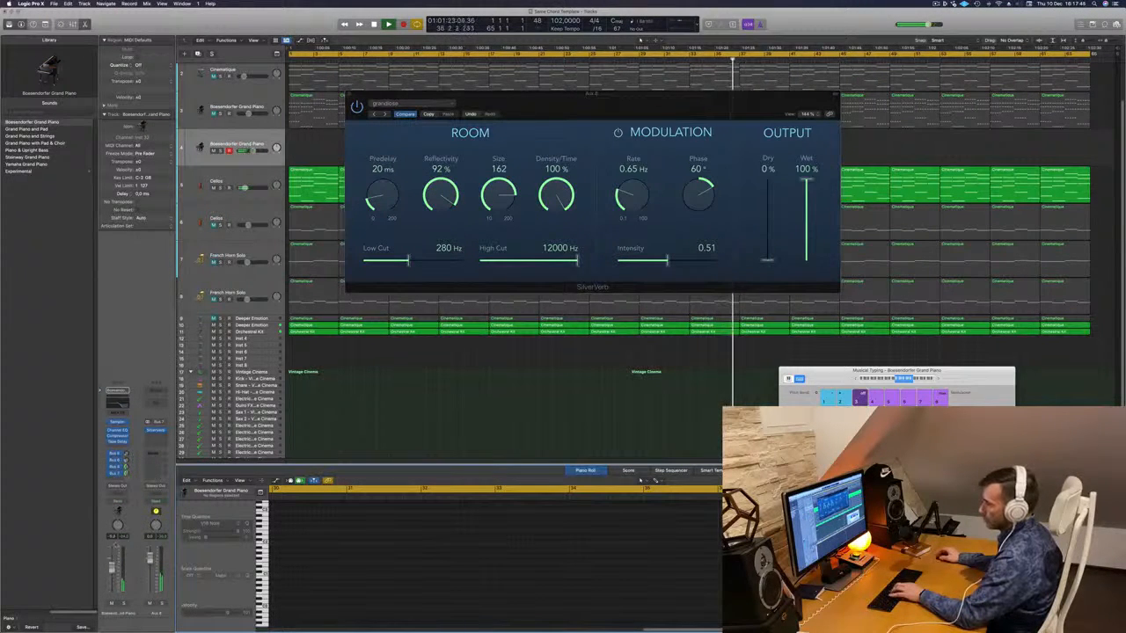
left_click(122, 405)
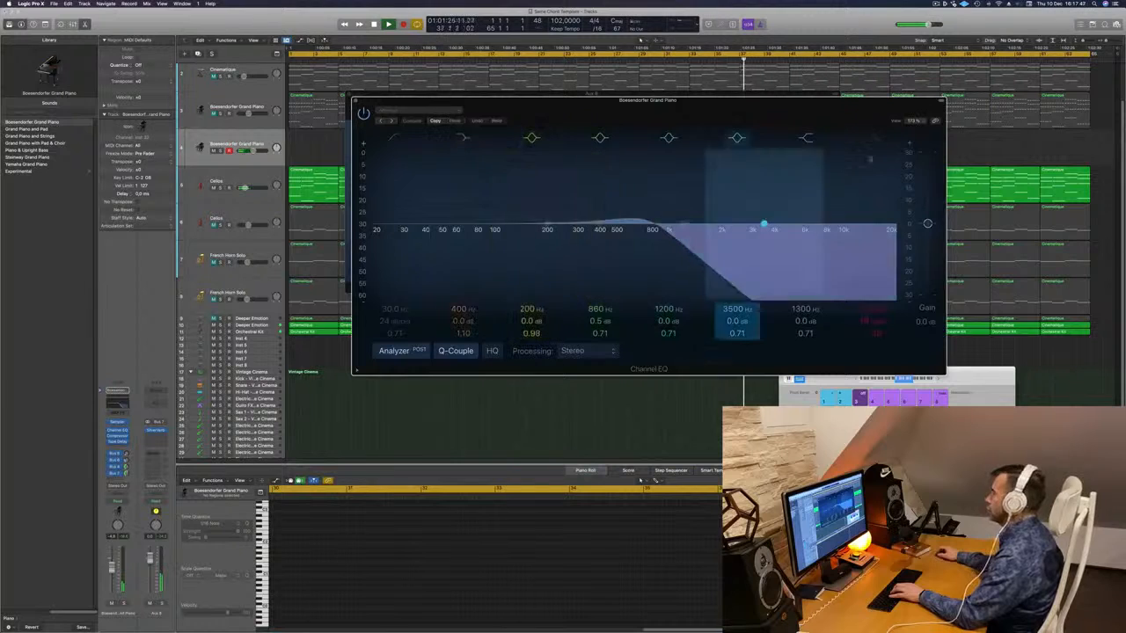
- Turn off the Channel EQ high-cut band and move the EQ window below the SilverVerb knobs
left_click(876, 140)
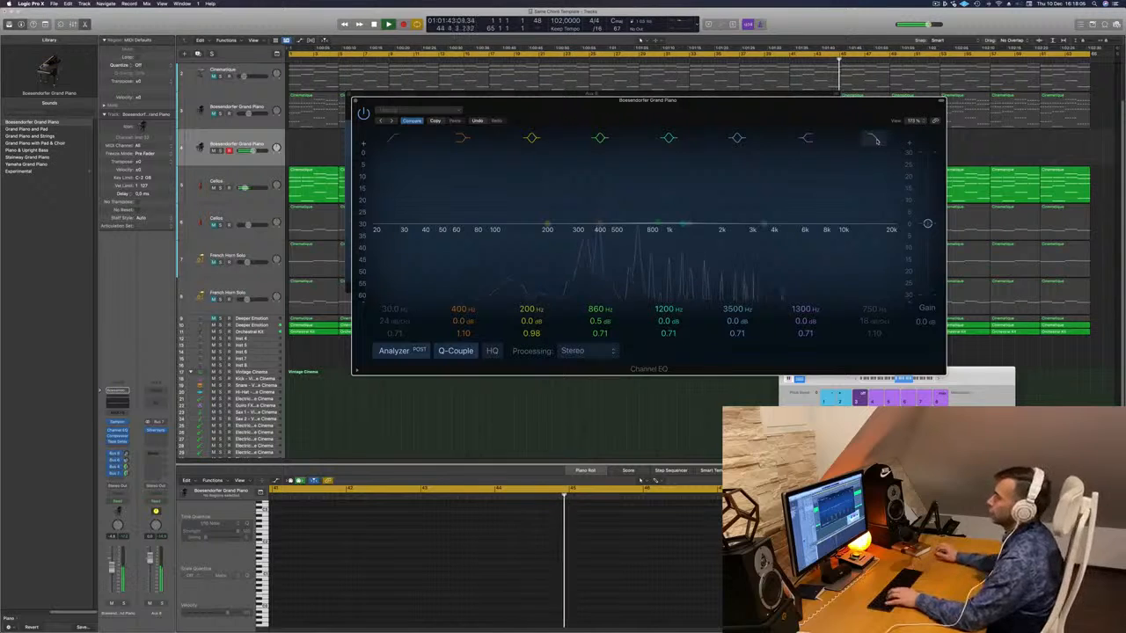
left_click(641, 479)
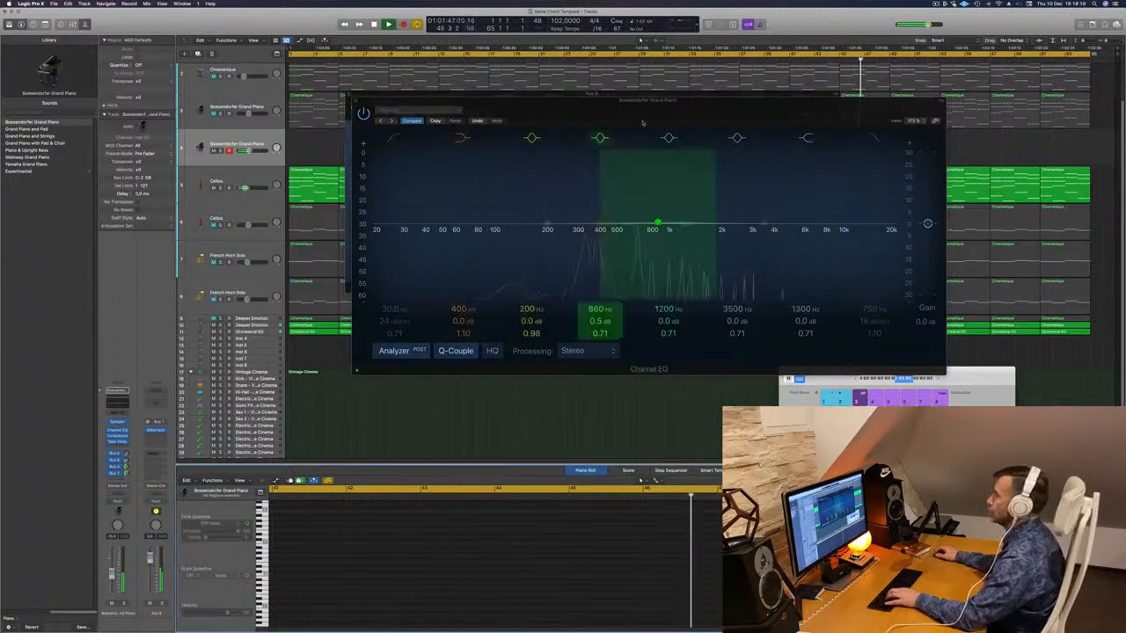
left_click_drag(759, 101, 834, 137)
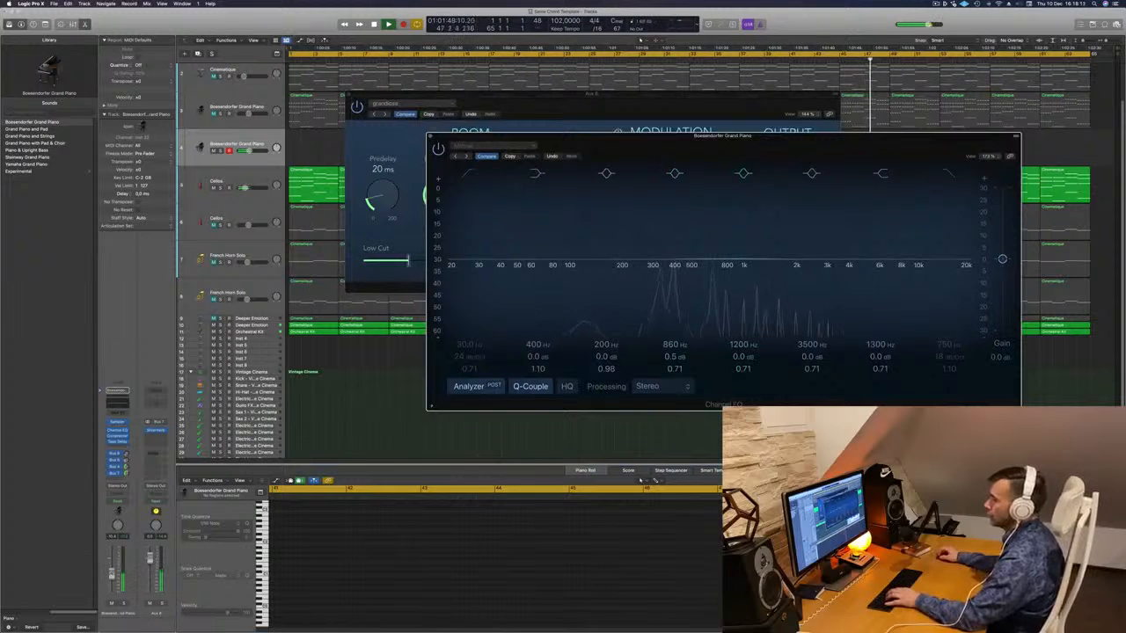
left_click(556, 125)
left_click_drag(830, 133, 711, 229)
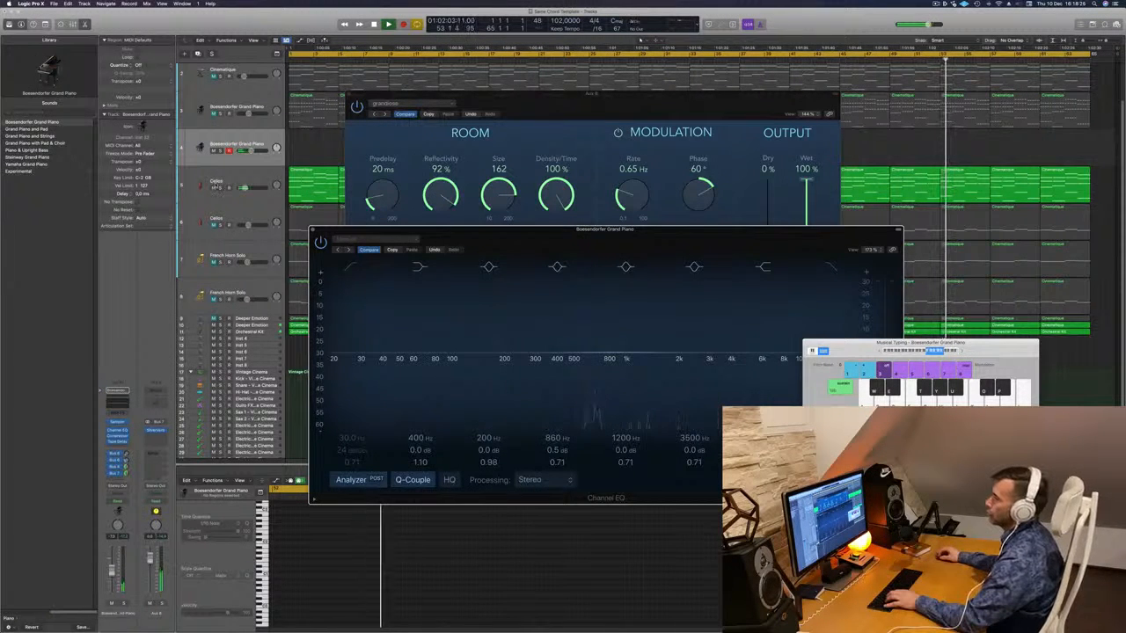
- Mute the Inst 31 track
scroll(615, 202, "down", 1)
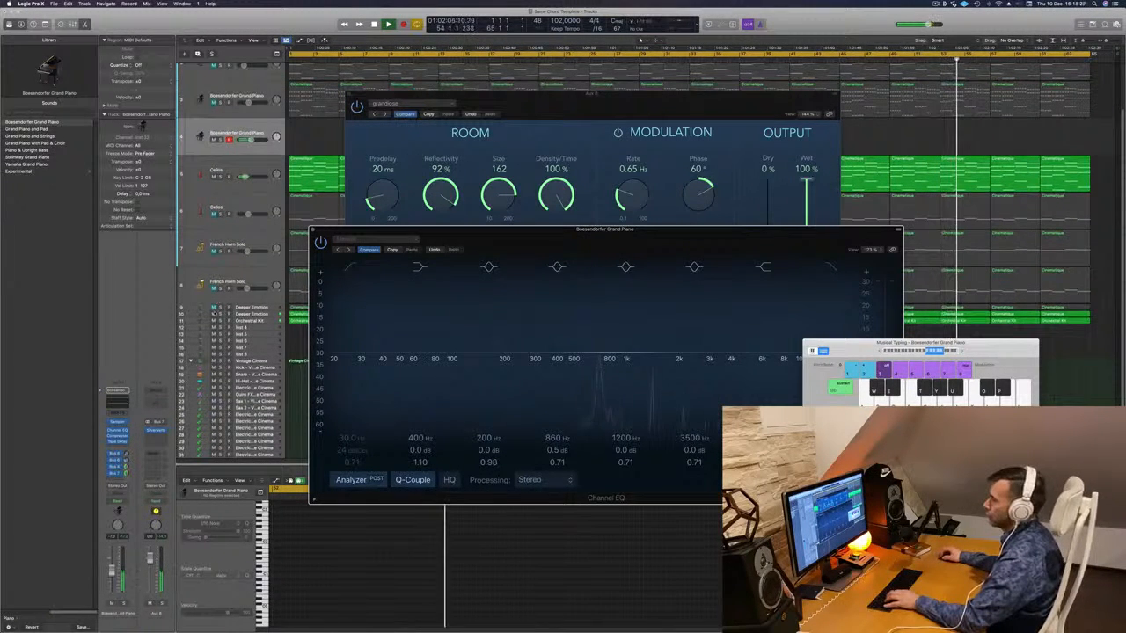
left_click(214, 314)
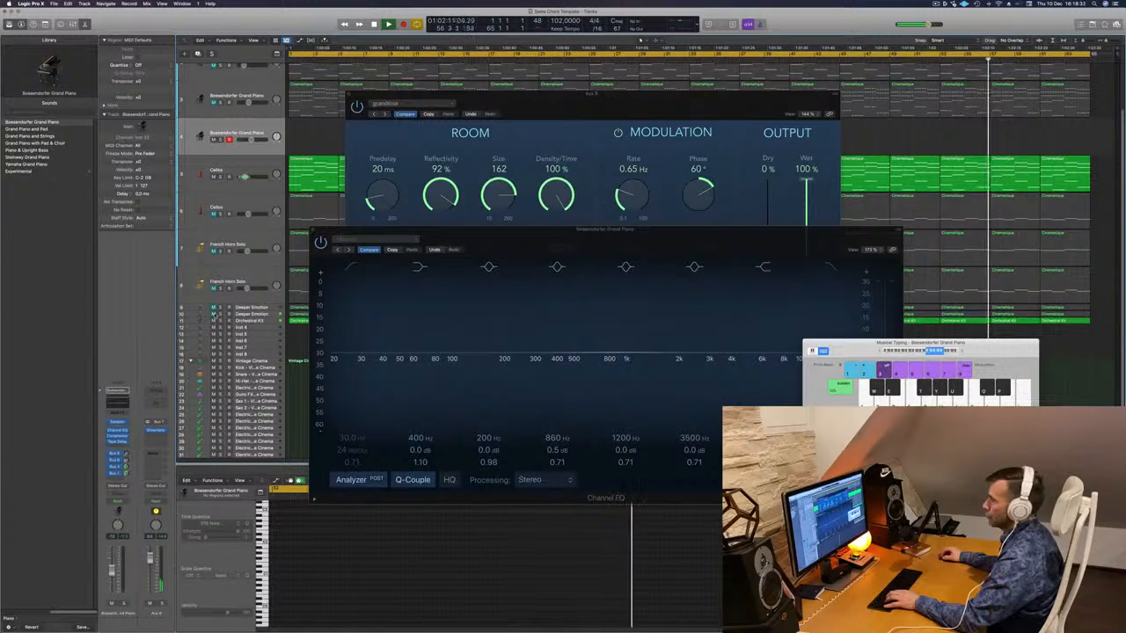
scroll(234, 163, "up", 5)
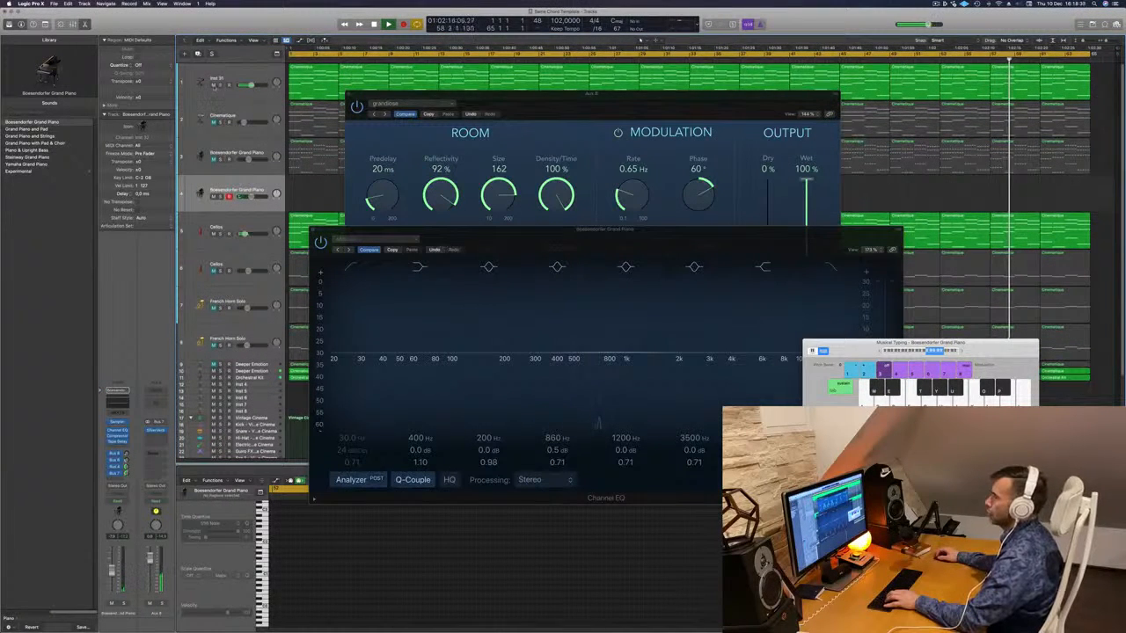
left_click(214, 86)
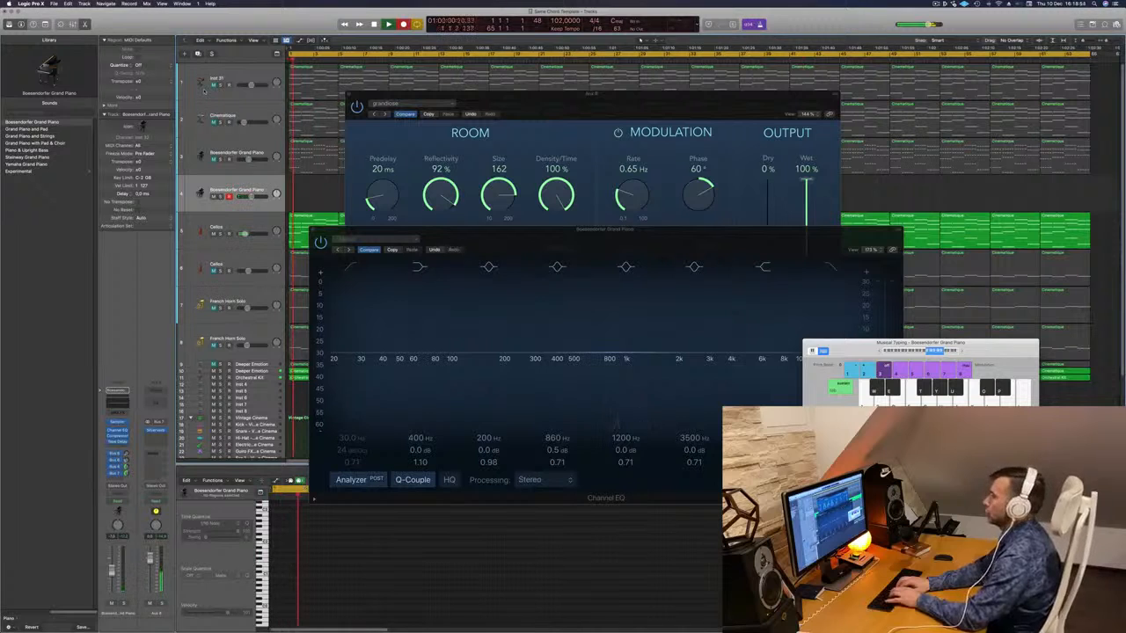
- Record a short melody on the grand piano with Musical Typing keys, then stop
key("semicolon")
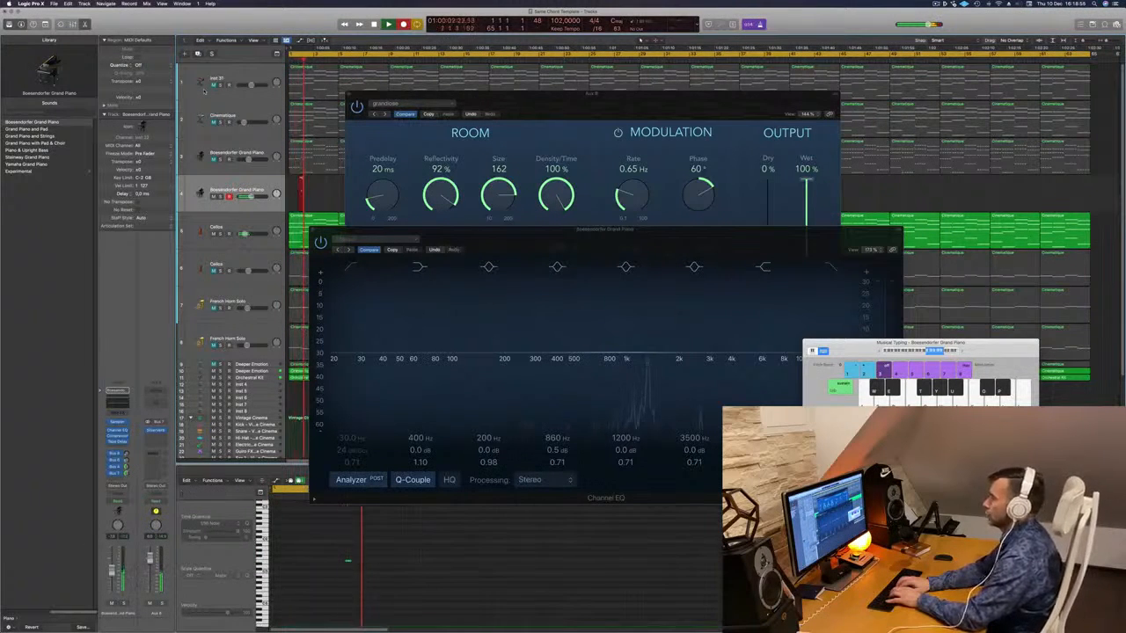
key("l")
key("h")
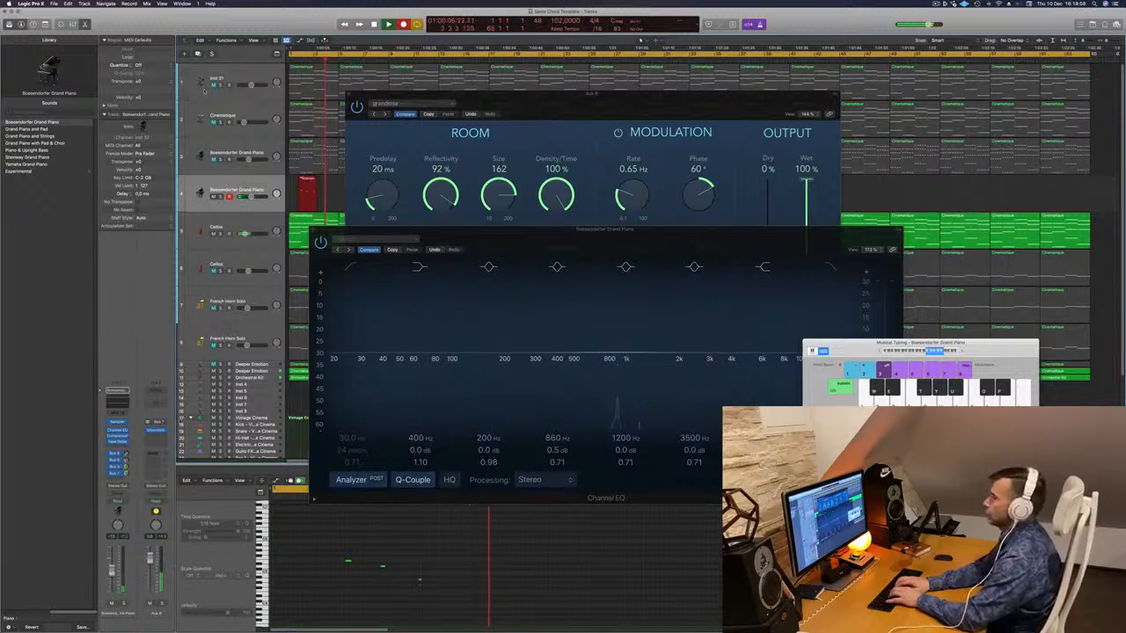
key("j")
key("f")
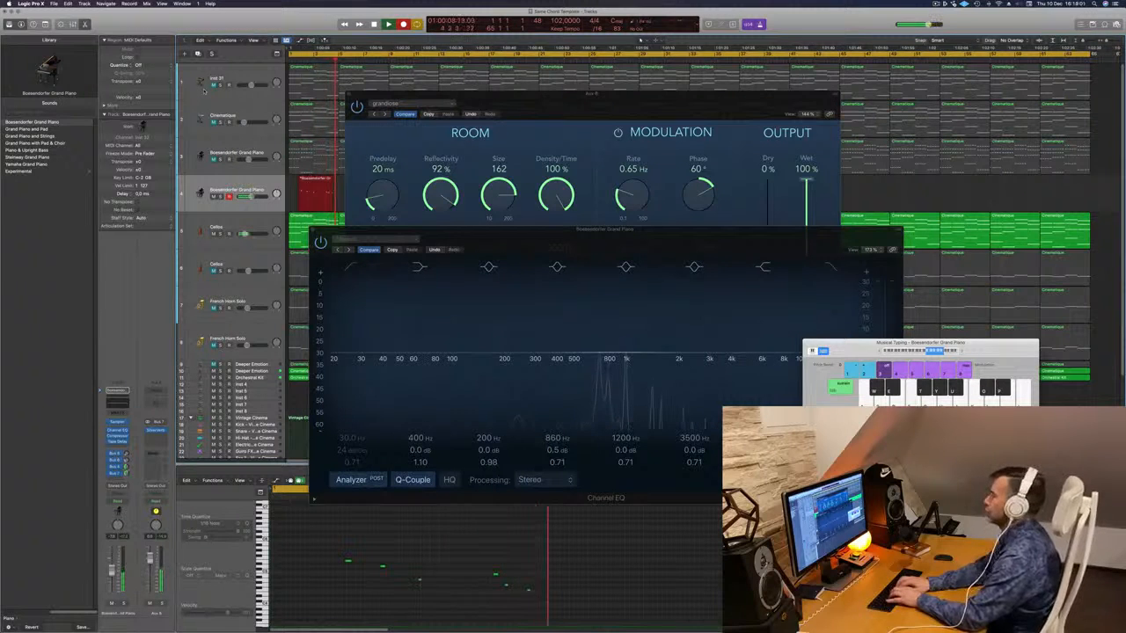
key("apostrophe")
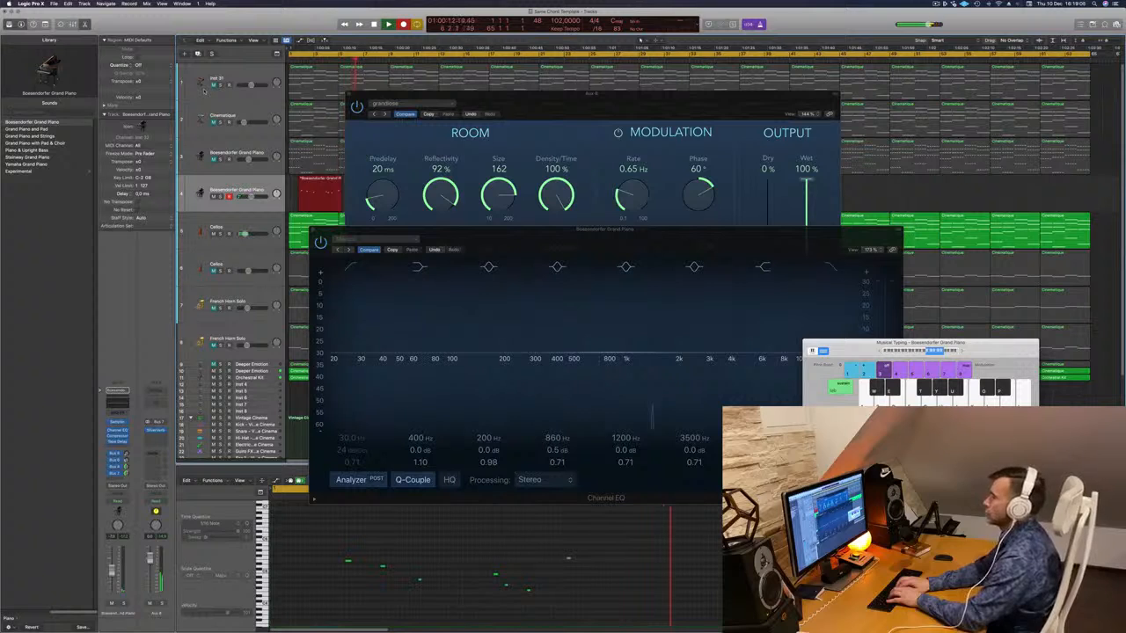
key("semicolon")
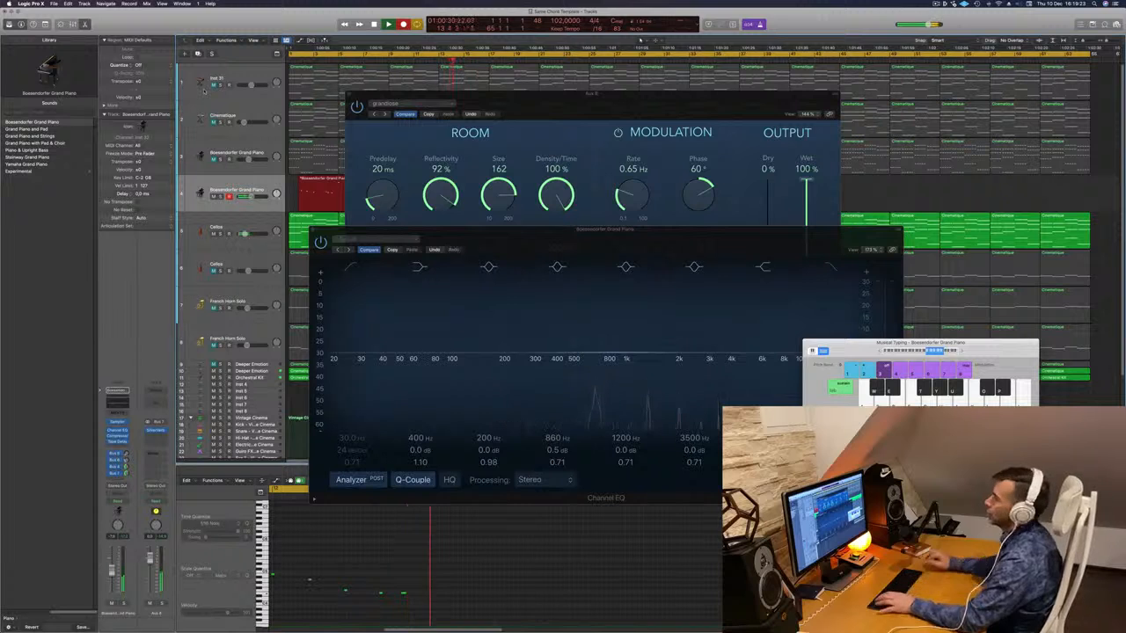
key("space")
- Open the recorded piano region in the Piano Roll and lower one note's pitch
left_click_drag(539, 105, 926, 81)
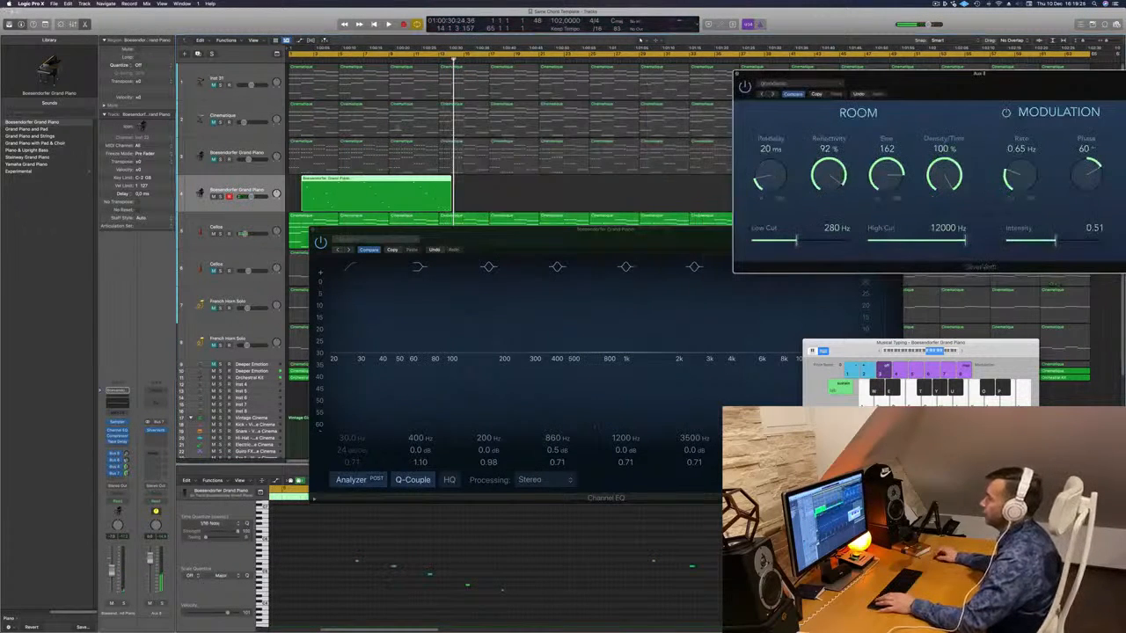
double_click(412, 178)
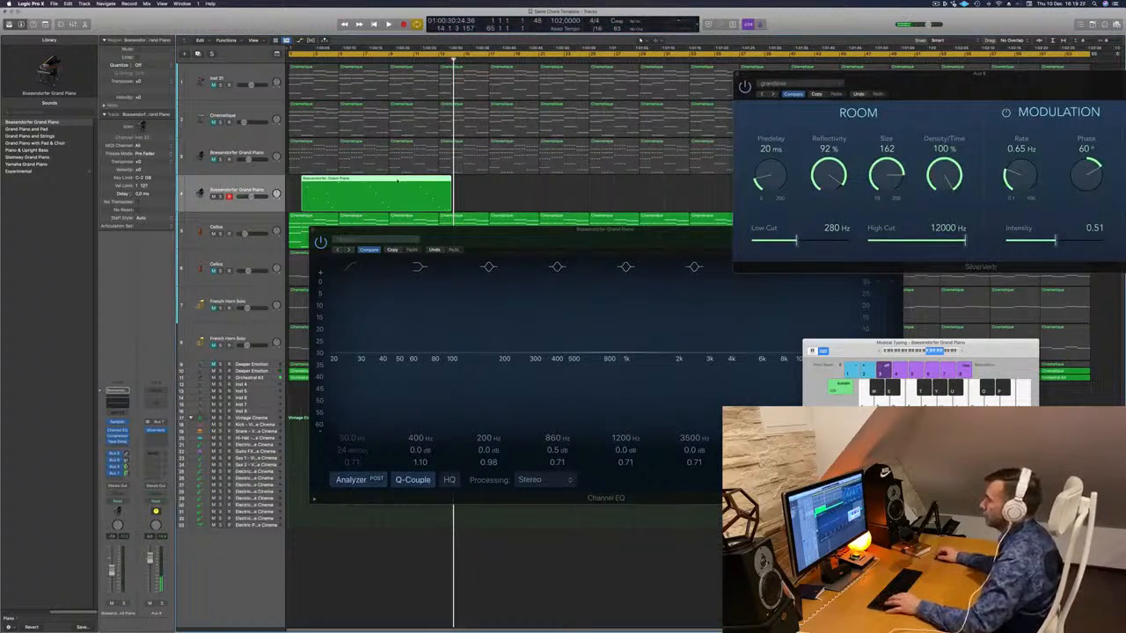
double_click(411, 179)
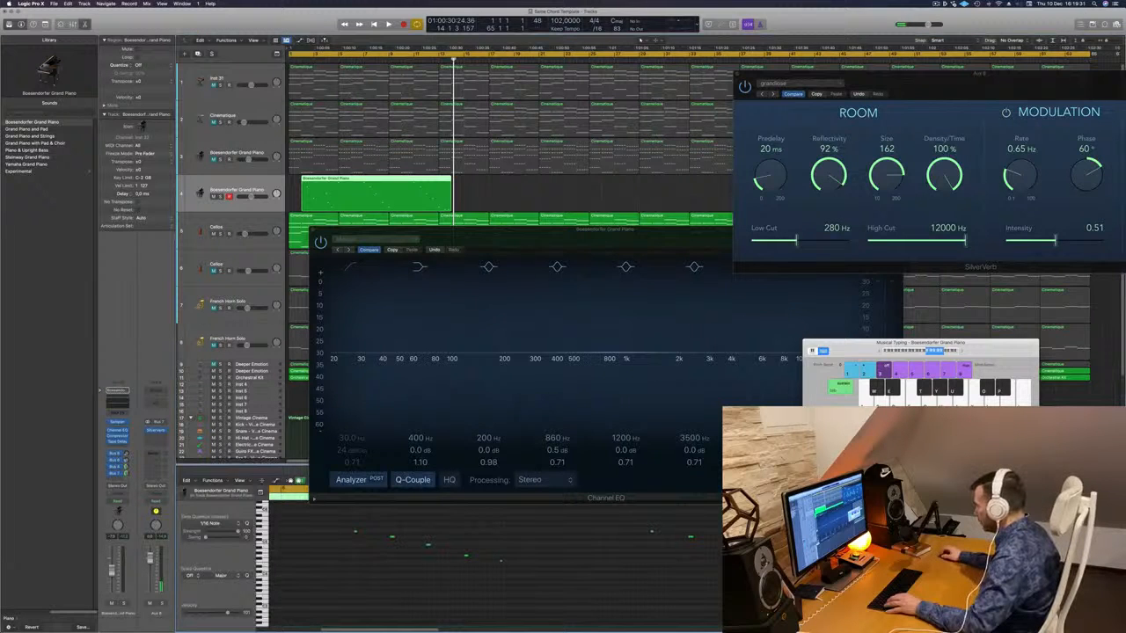
left_click(502, 561)
key("alt+Down")
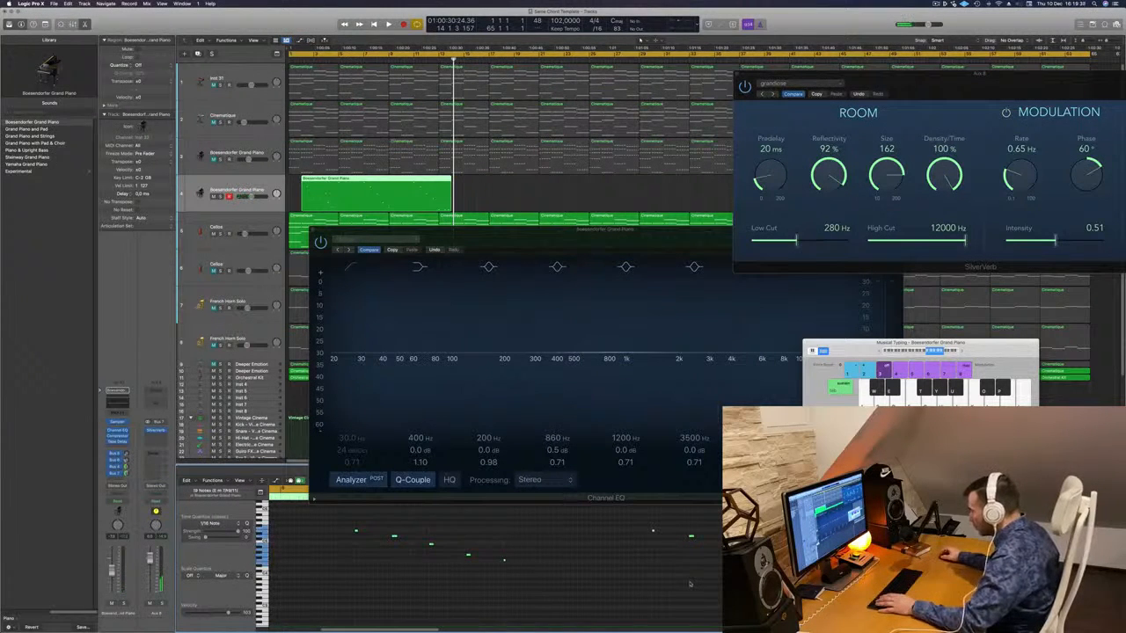
- Split the piano region, delete its left part, and move the remainder to bar 1
double_click(413, 181, "super")
left_click(397, 183)
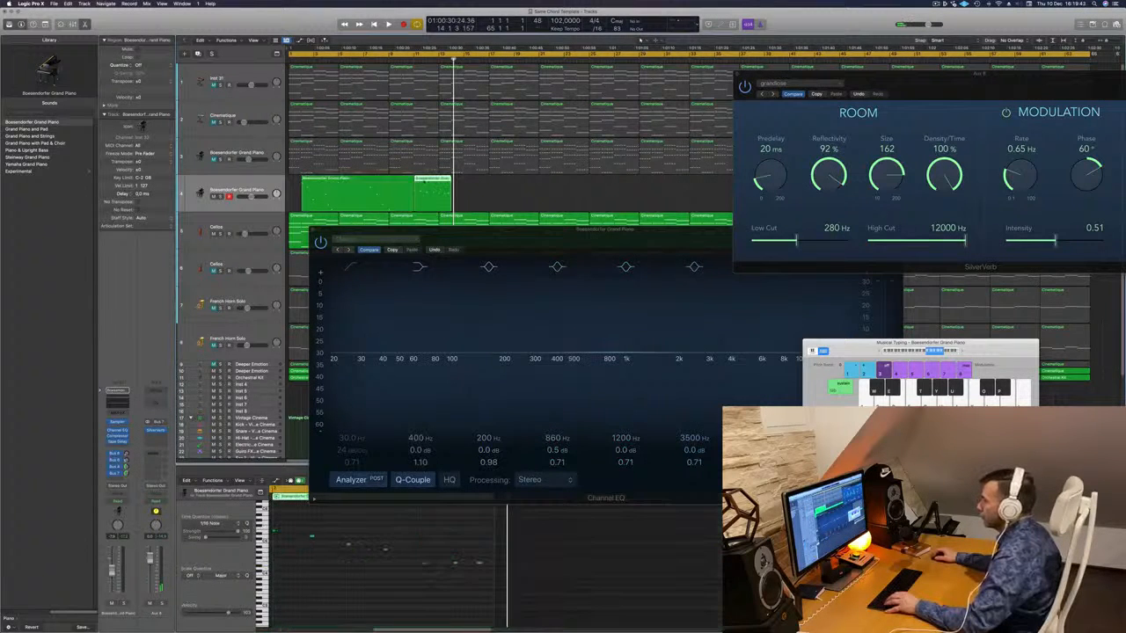
left_click(433, 186)
left_click(370, 179)
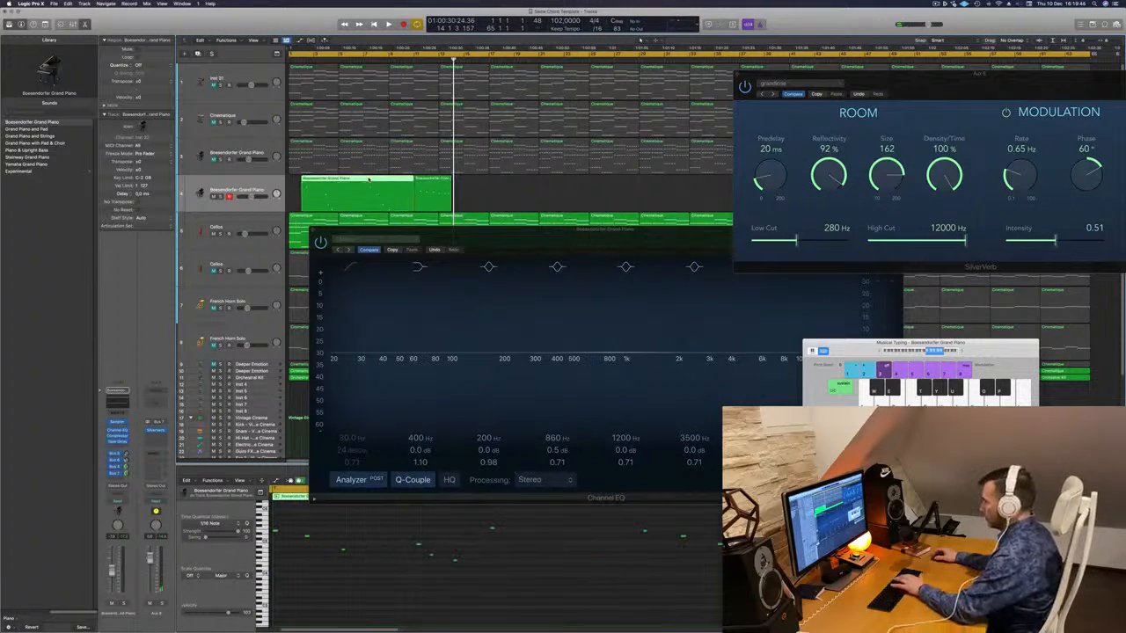
key("Delete")
left_click_drag(419, 183, 293, 183)
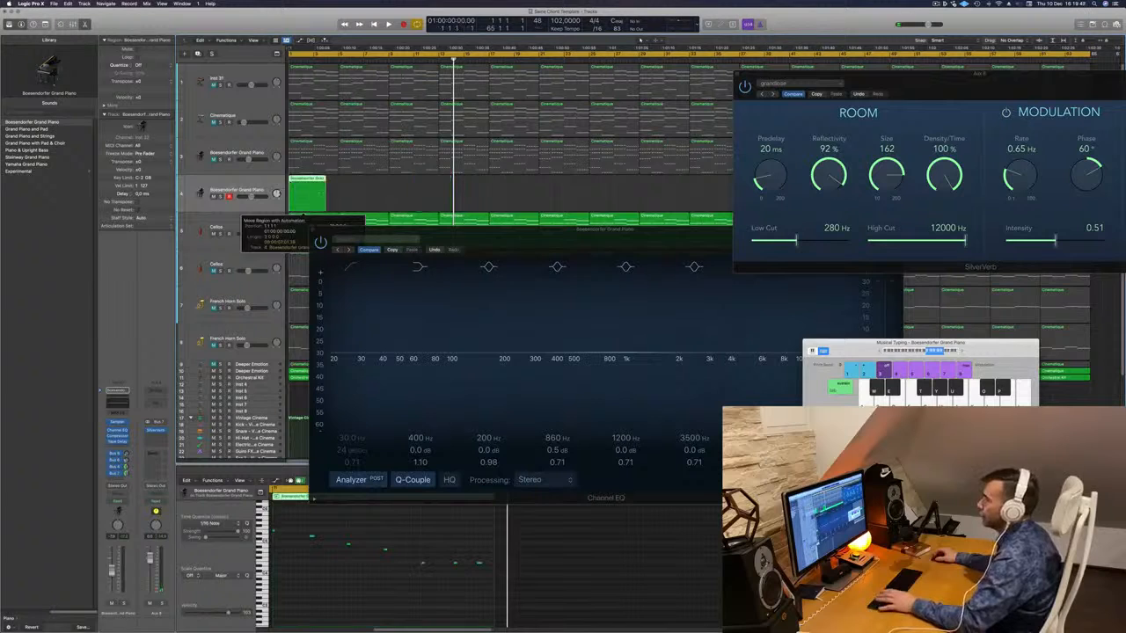
- Audition the trimmed piano phrase and delete its two rightmost notes
key("space")
left_click_drag(513, 232, 771, 206)
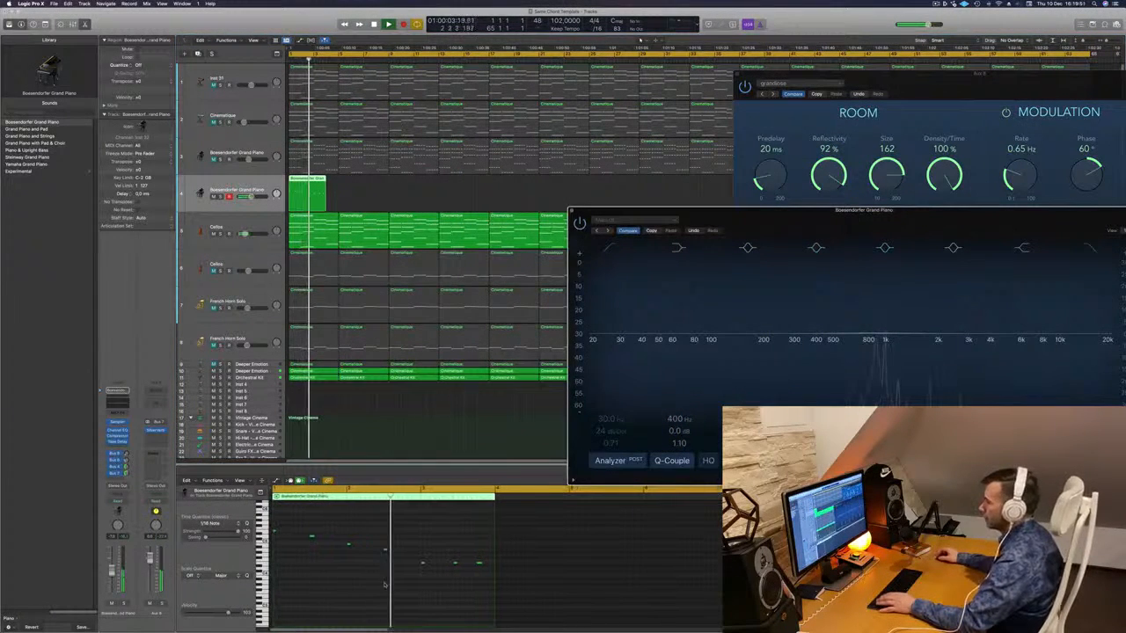
key("Return")
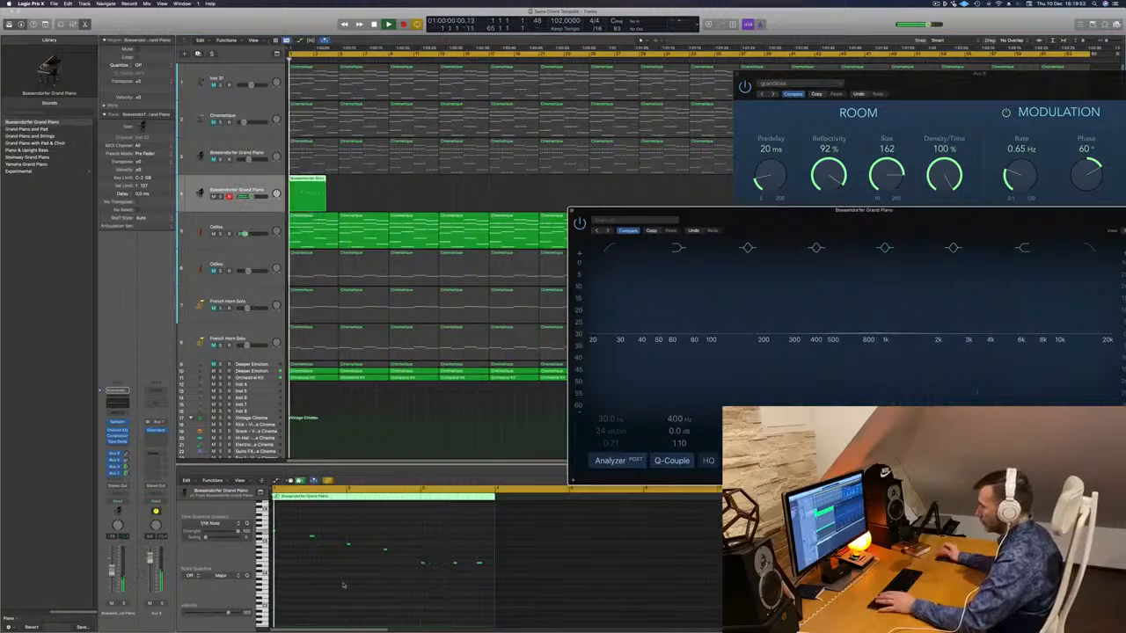
key("Return")
key("Return")
left_click(313, 536)
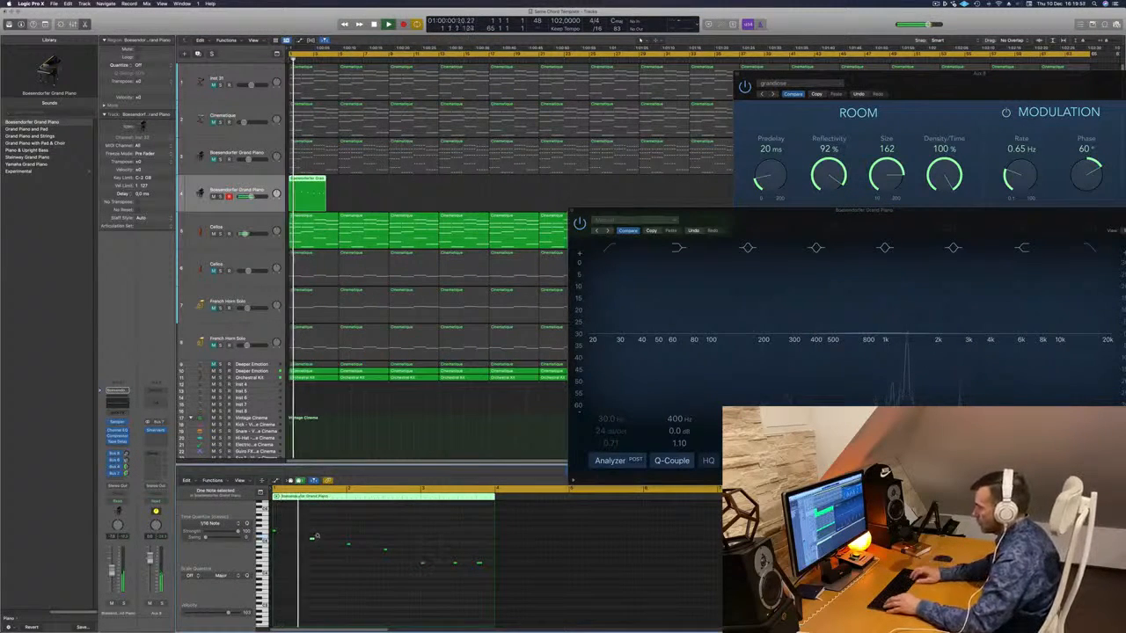
key("Return")
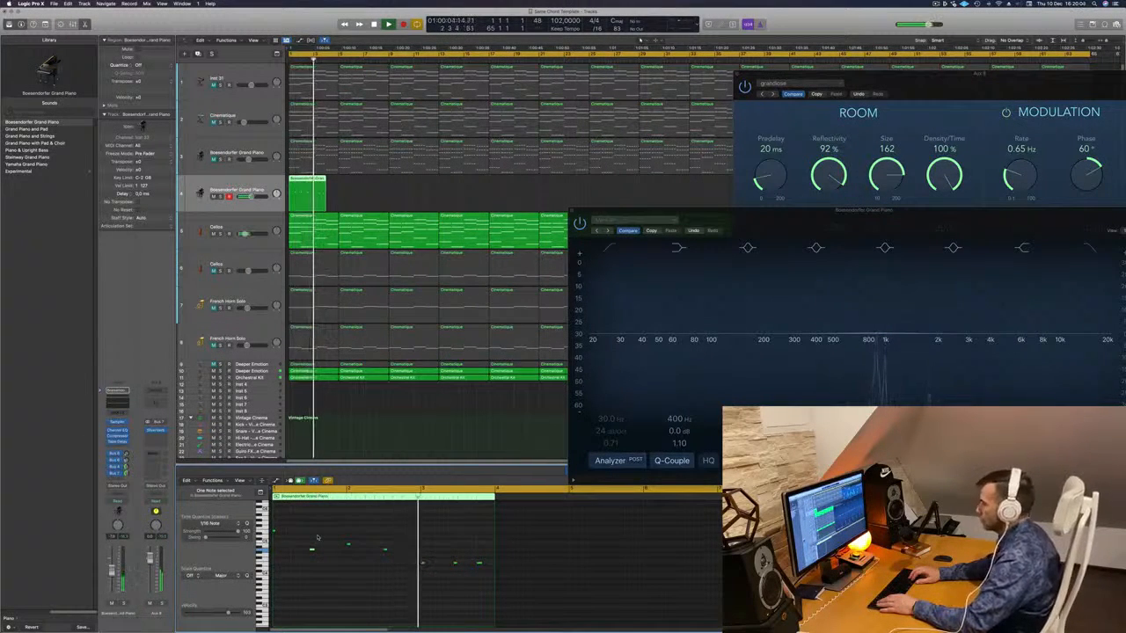
key("Return")
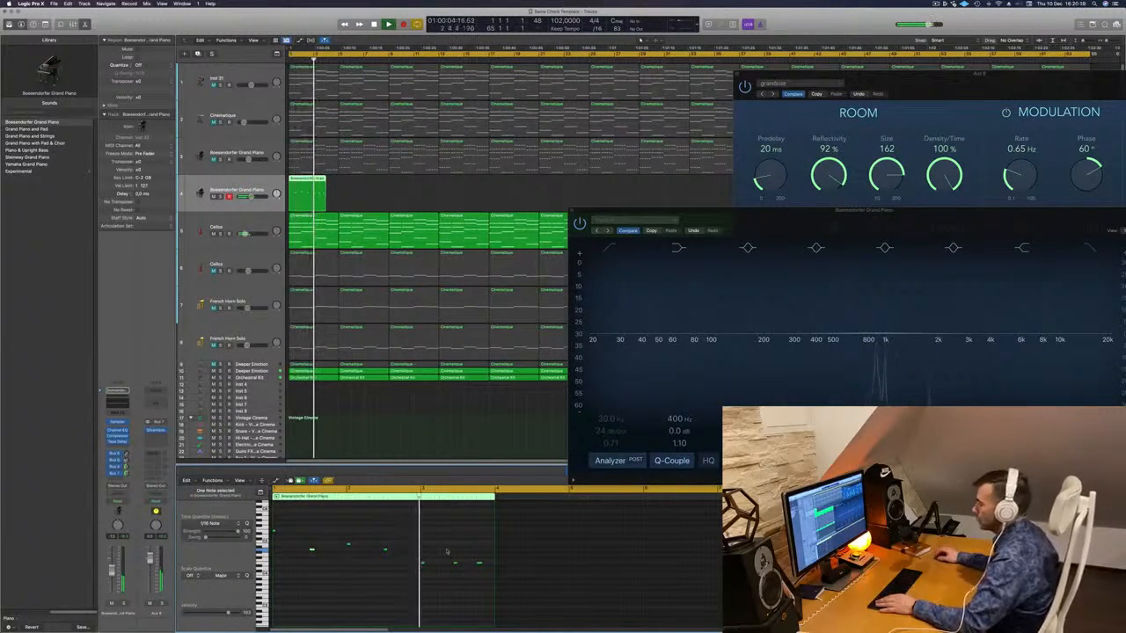
left_click_drag(431, 549, 493, 586)
key("space")
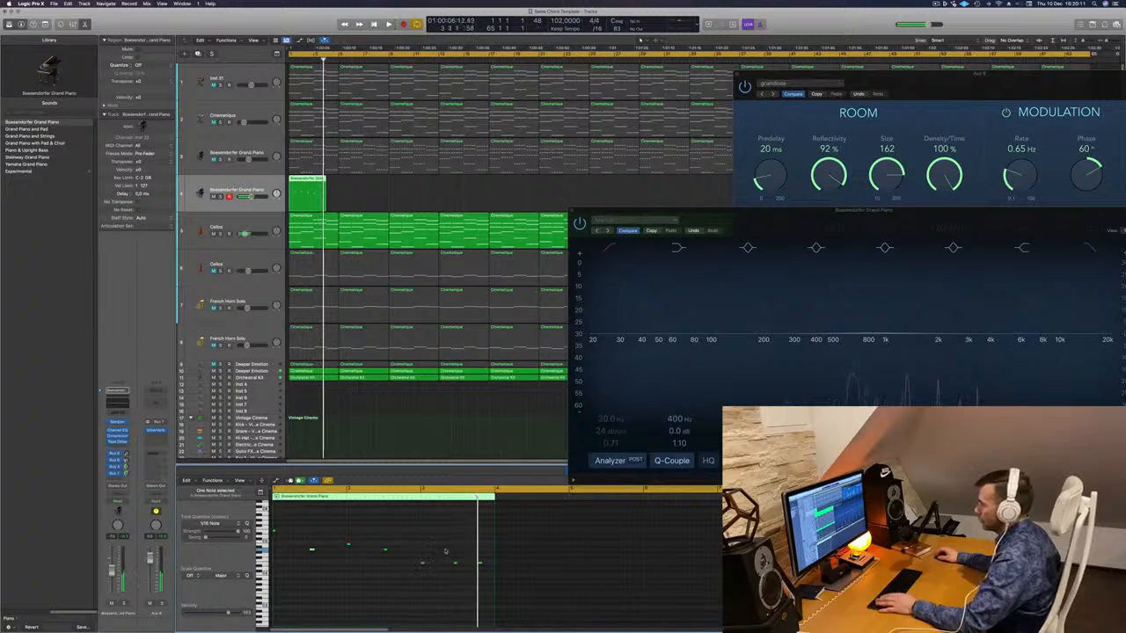
key("space")
key("space")
key("space")
key("BackSpace")
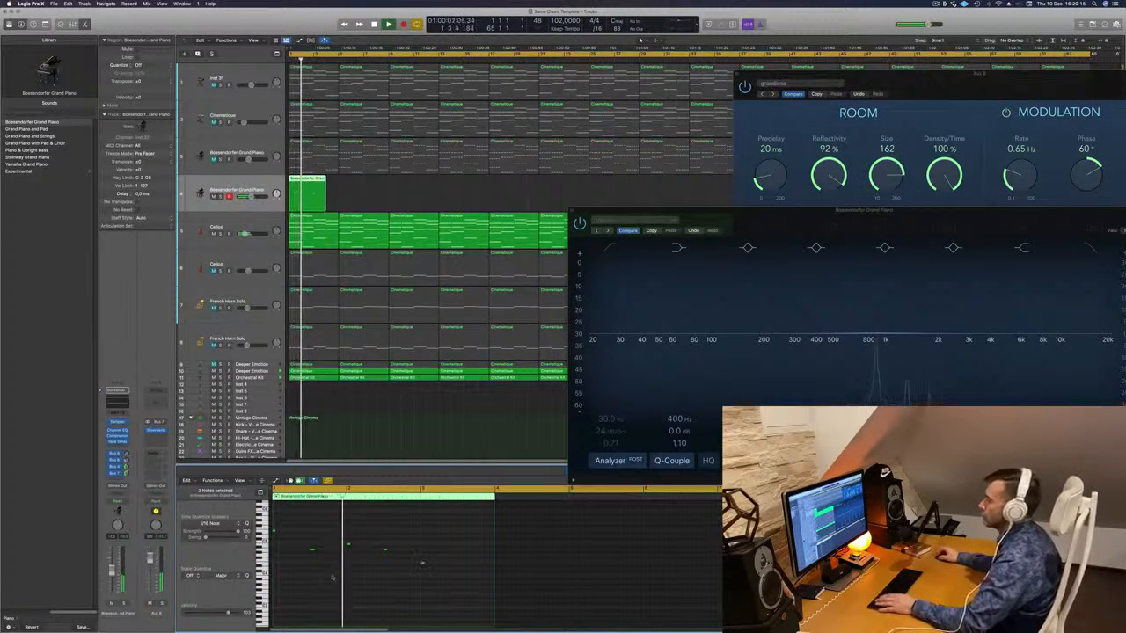
key("space")
key("space")
- Select all notes in the piano region and transpose them down one octave
key("super+a")
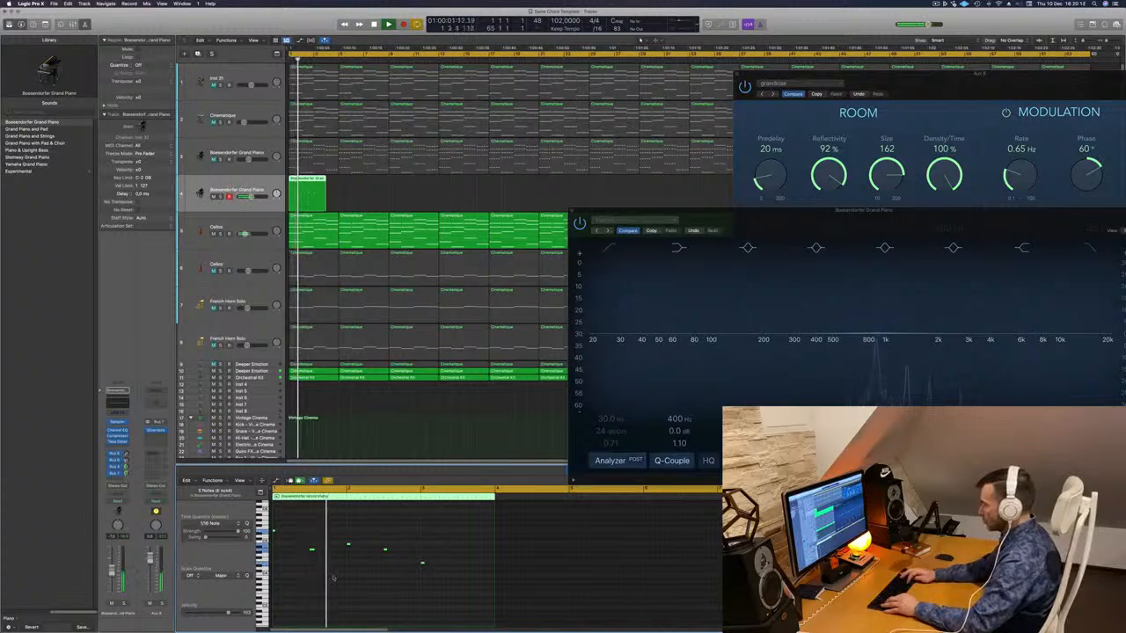
key("alt+shift+Down")
key("space")
key("space")
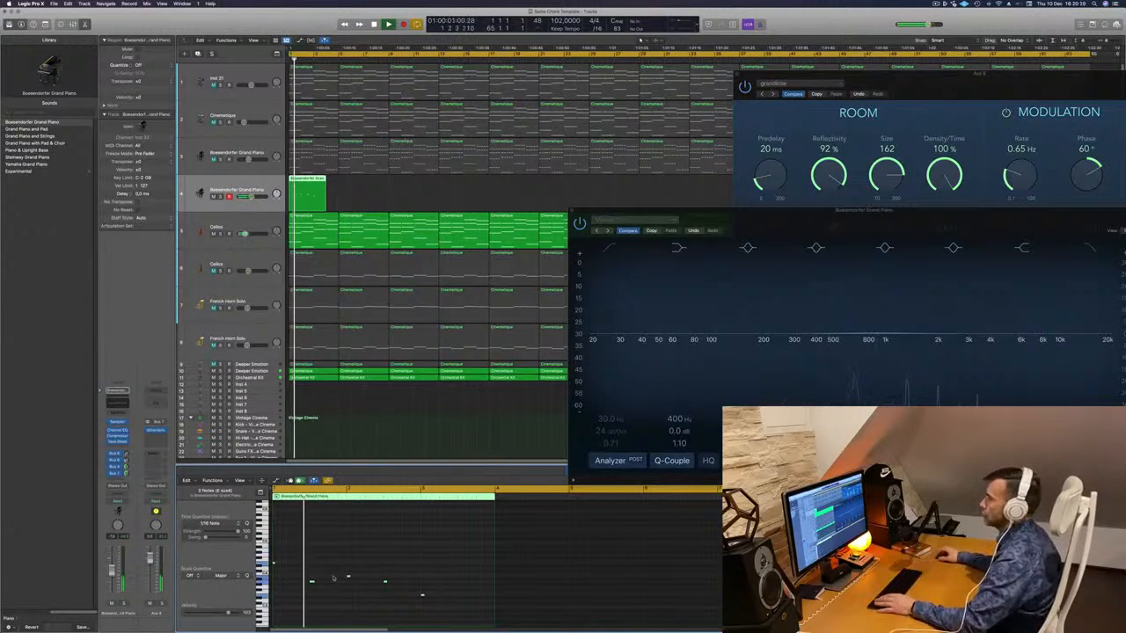
left_click_drag(761, 222, 660, 87)
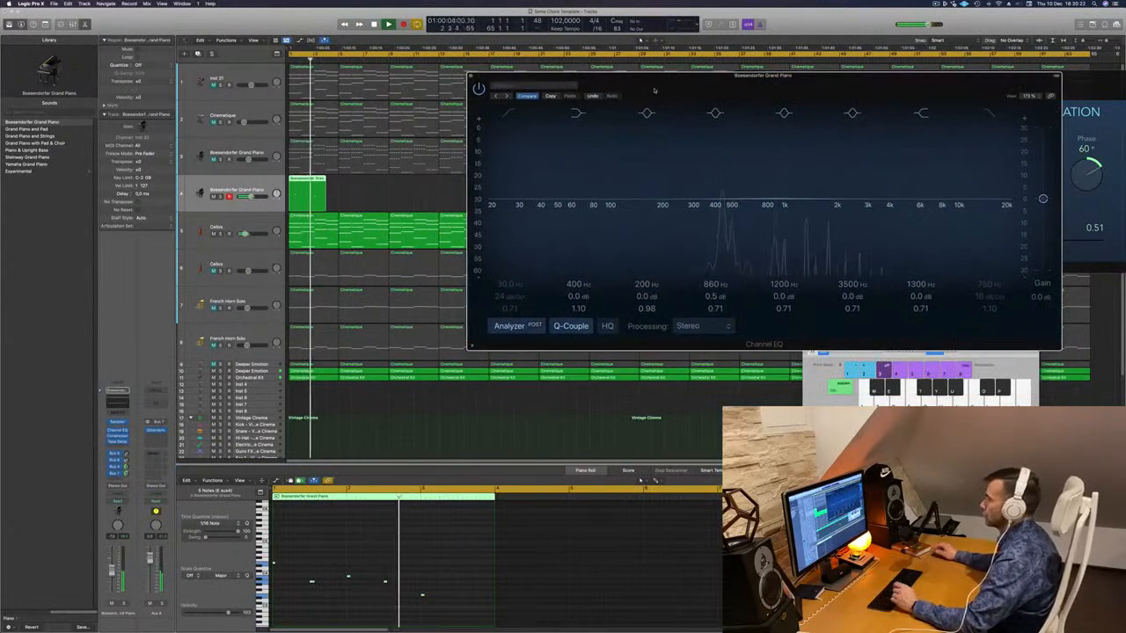
- Select a low note in the piano pattern and audition the phrase repeatedly from the start
left_click(384, 581)
key("space")
key("space")
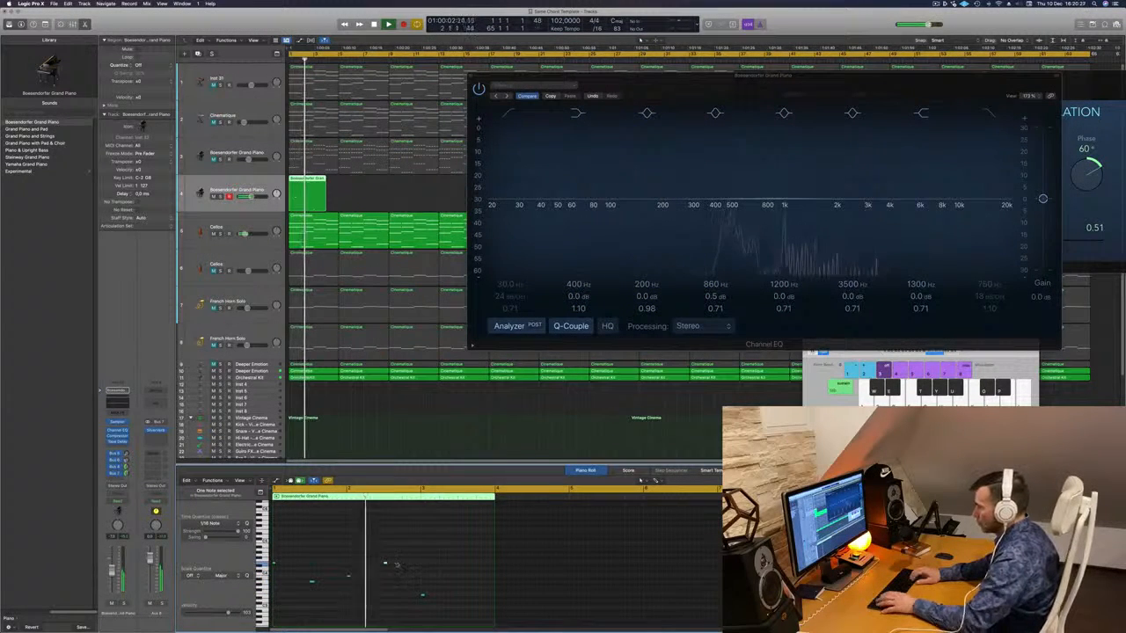
key("space")
key("space")
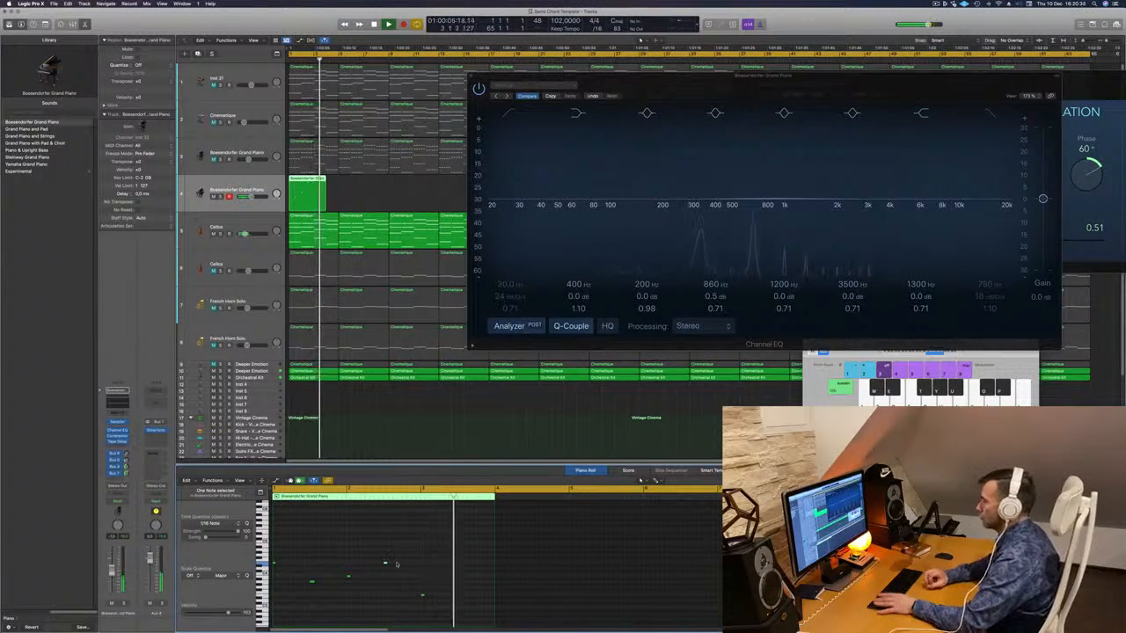
key("space")
key("space")
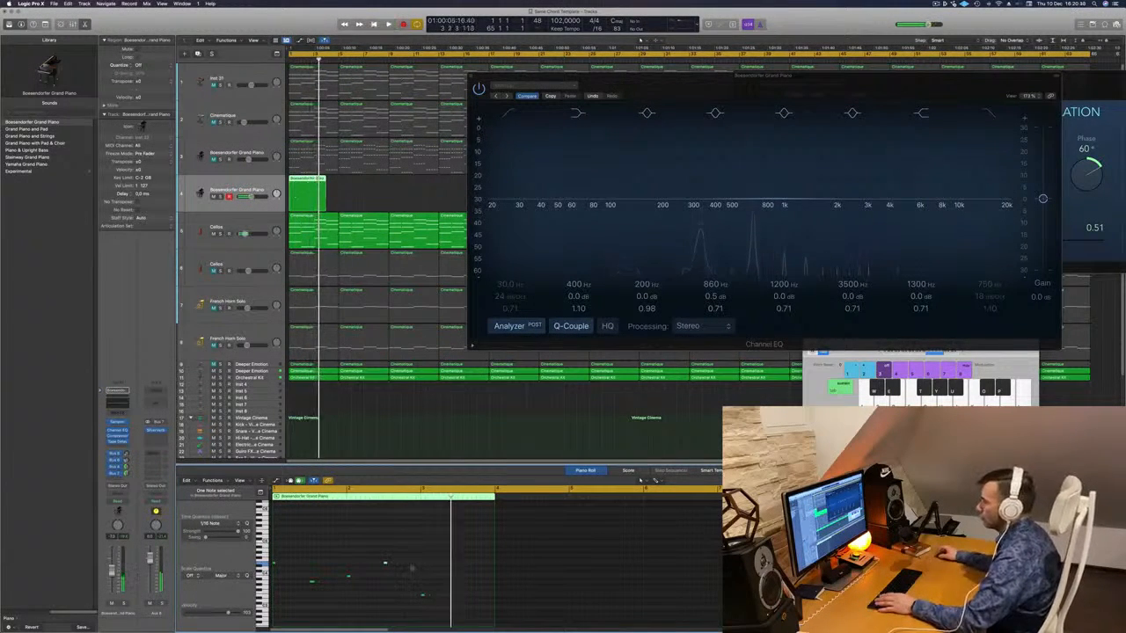
key("space")
key("space")
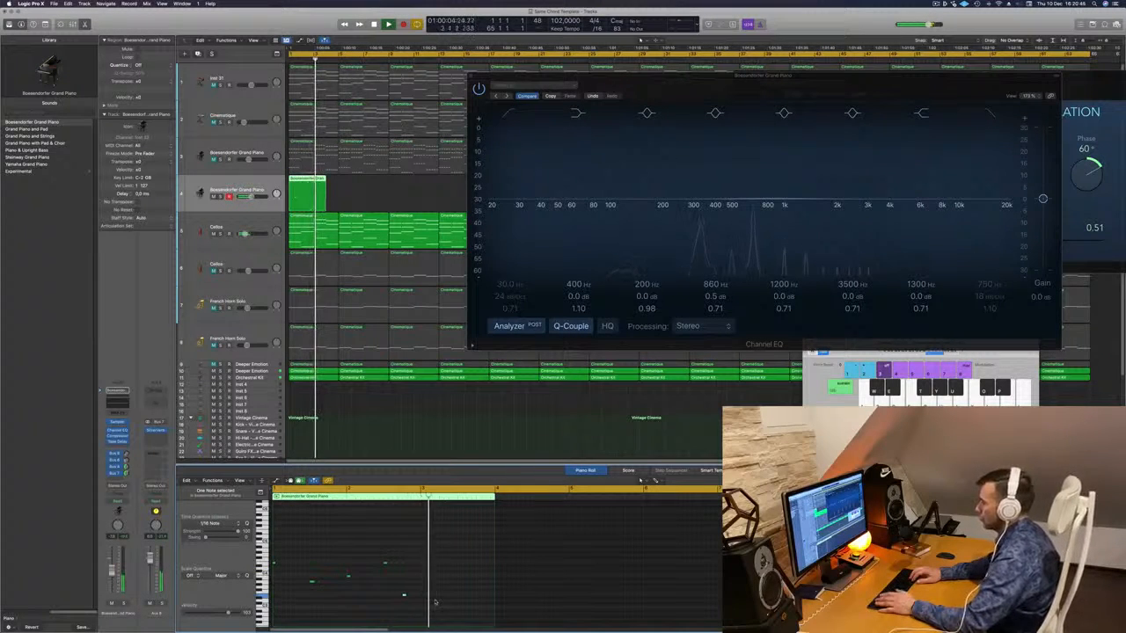
key("space")
key("space")
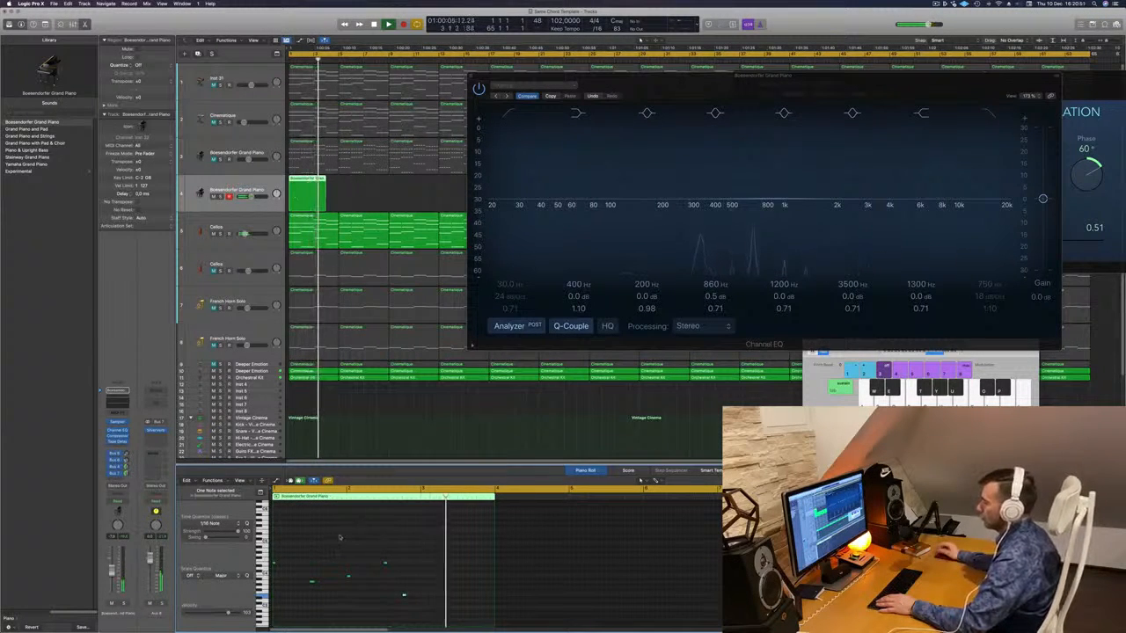
key("space")
- Option-drag a low note slightly left to copy it near the pattern's start, then audition
key("space")
key("space")
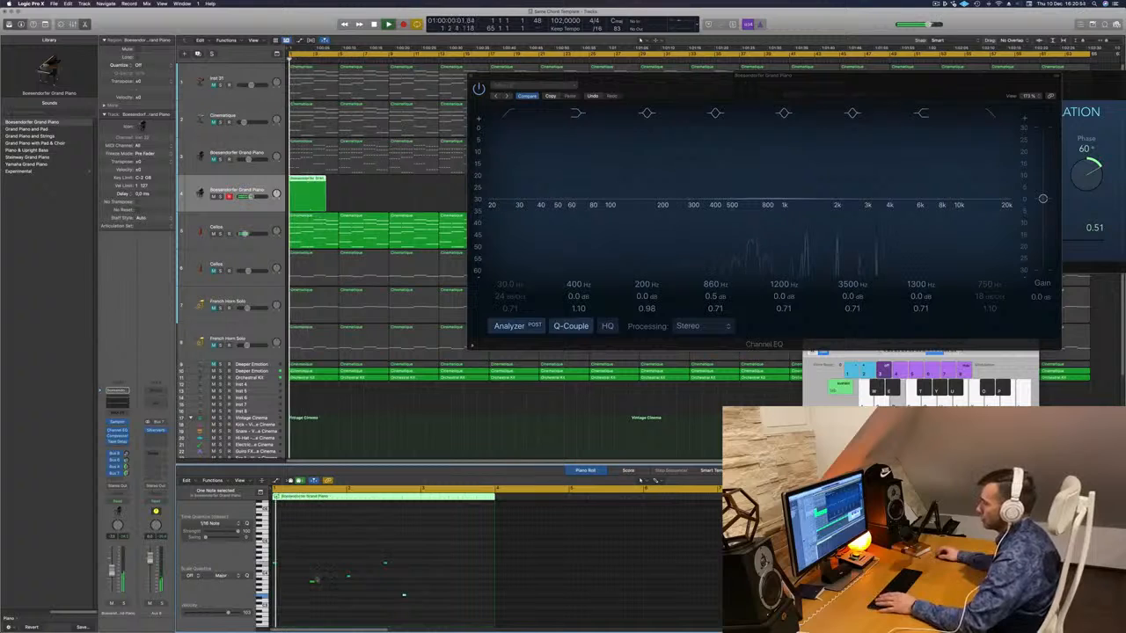
left_click(311, 582)
key("space")
key("space")
left_click_drag(312, 581, 293, 583)
left_click(323, 556)
key("space")
key("space")
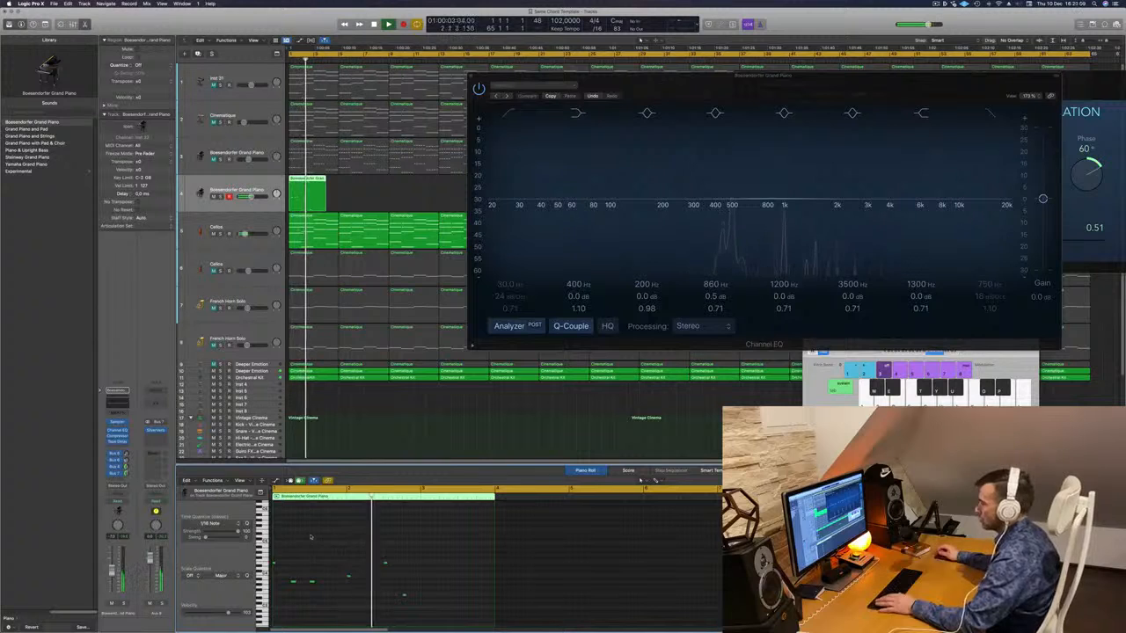
key("space")
key("space")
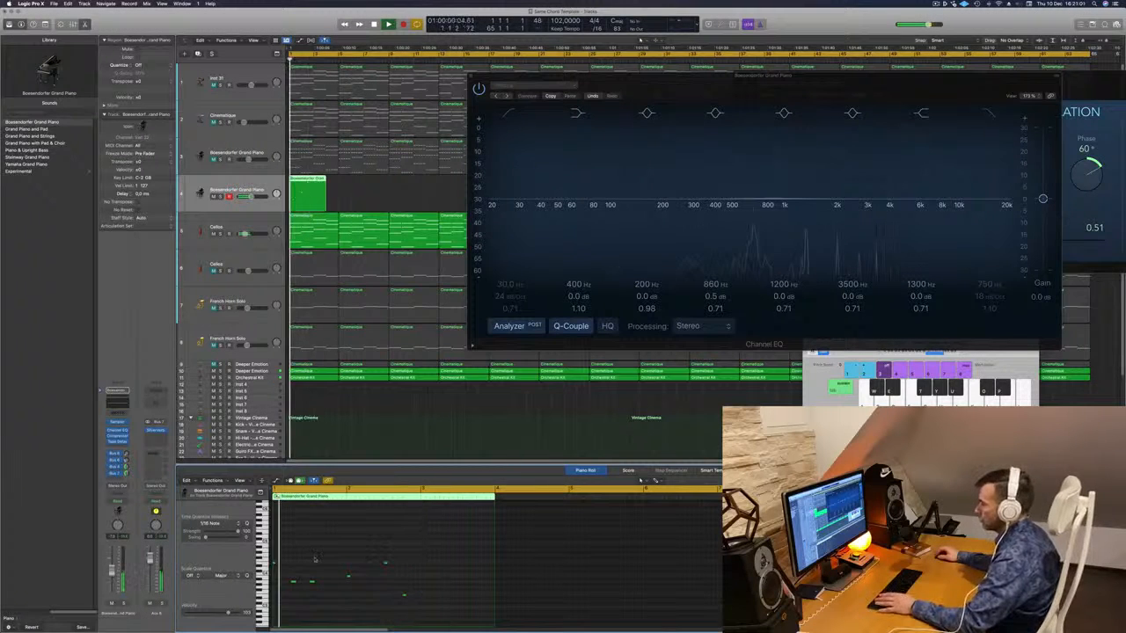
left_click(312, 581)
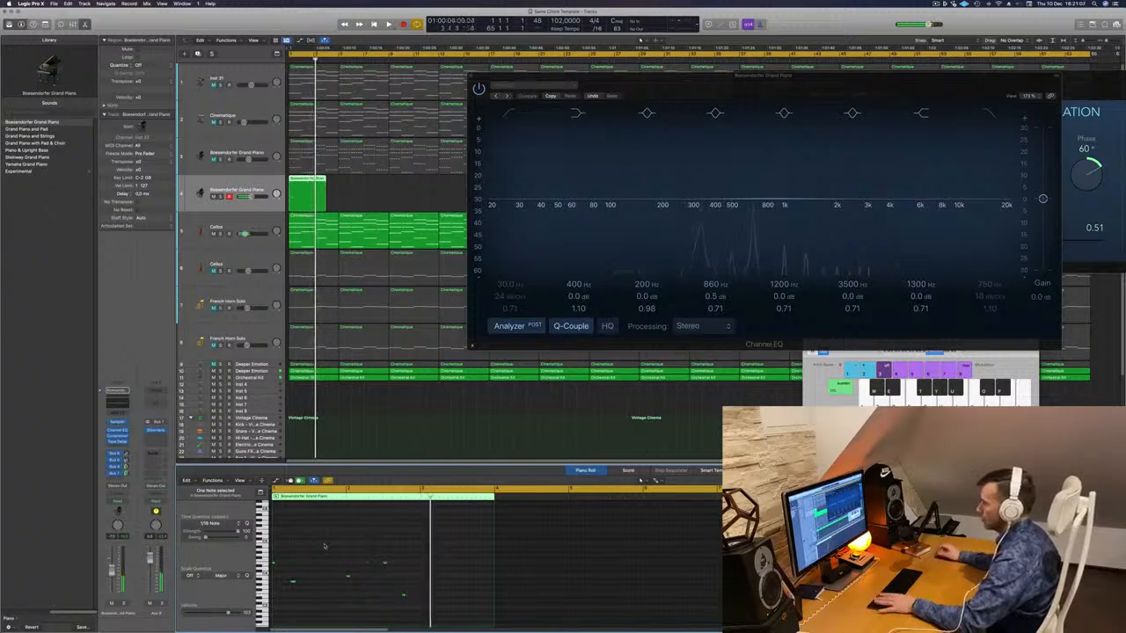
key("Return")
key("Return")
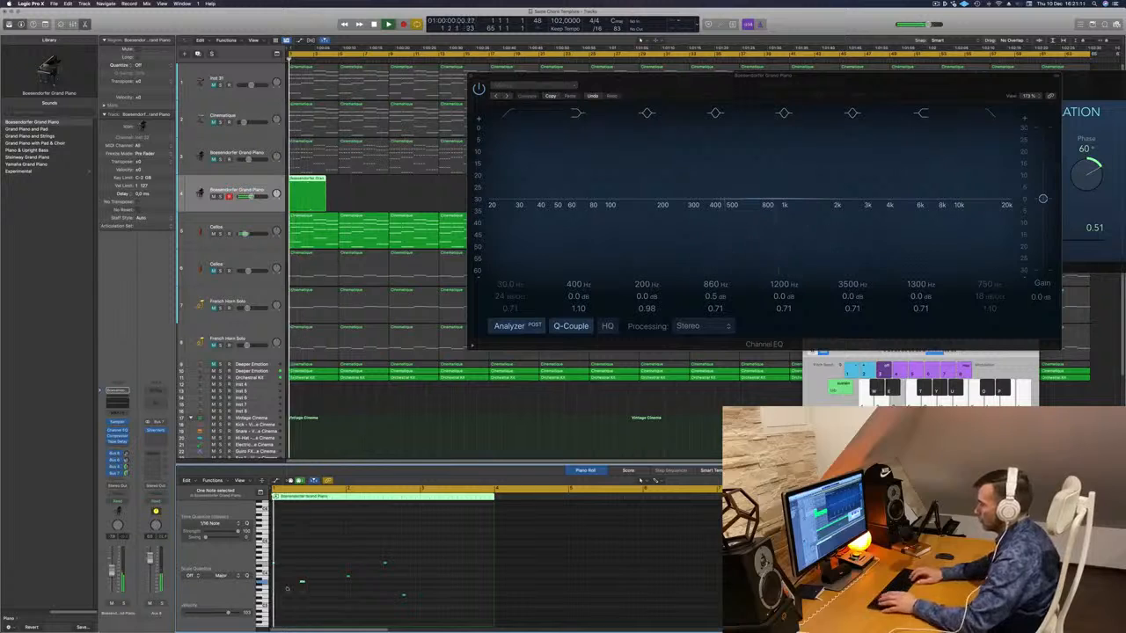
key("Return")
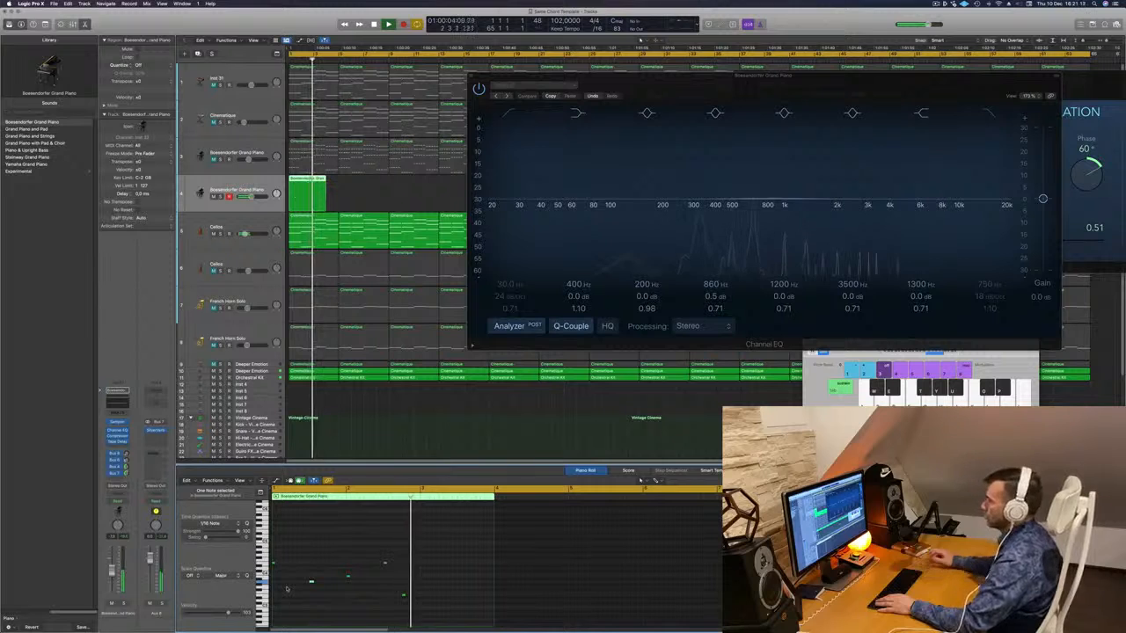
key("Return")
left_click_drag(714, 77, 804, 69)
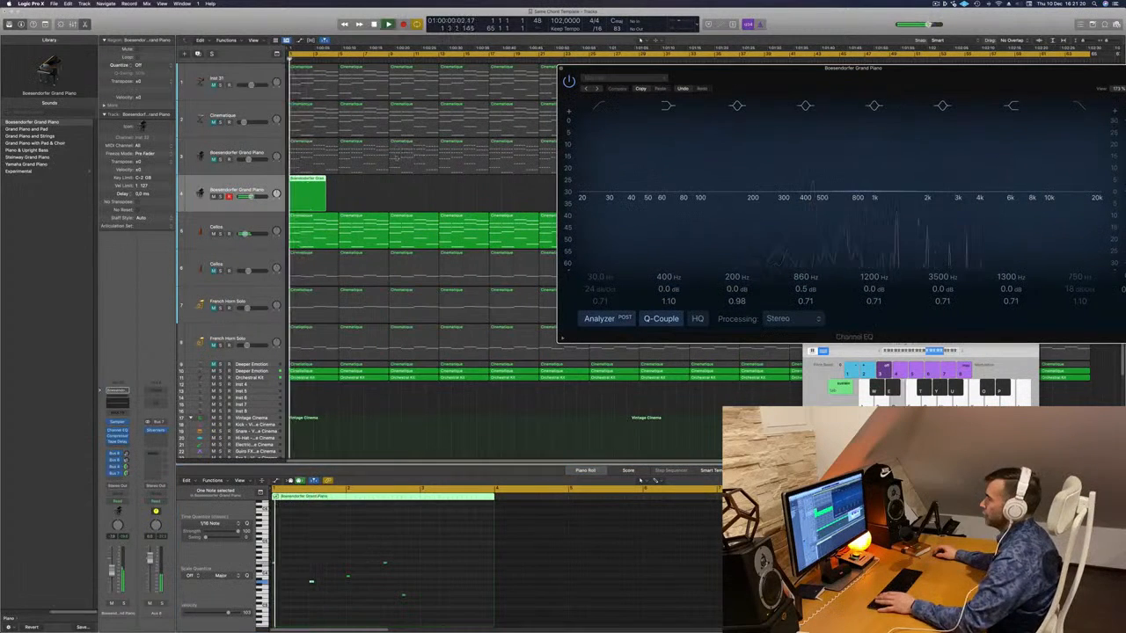
- Lengthen the track 4 piano region slightly, zoom out, and close the SilverVerb window
left_click(330, 200)
left_click_drag(324, 204, 340, 204)
key("Return")
left_click_drag(624, 77, 404, 384)
key("super+Left")
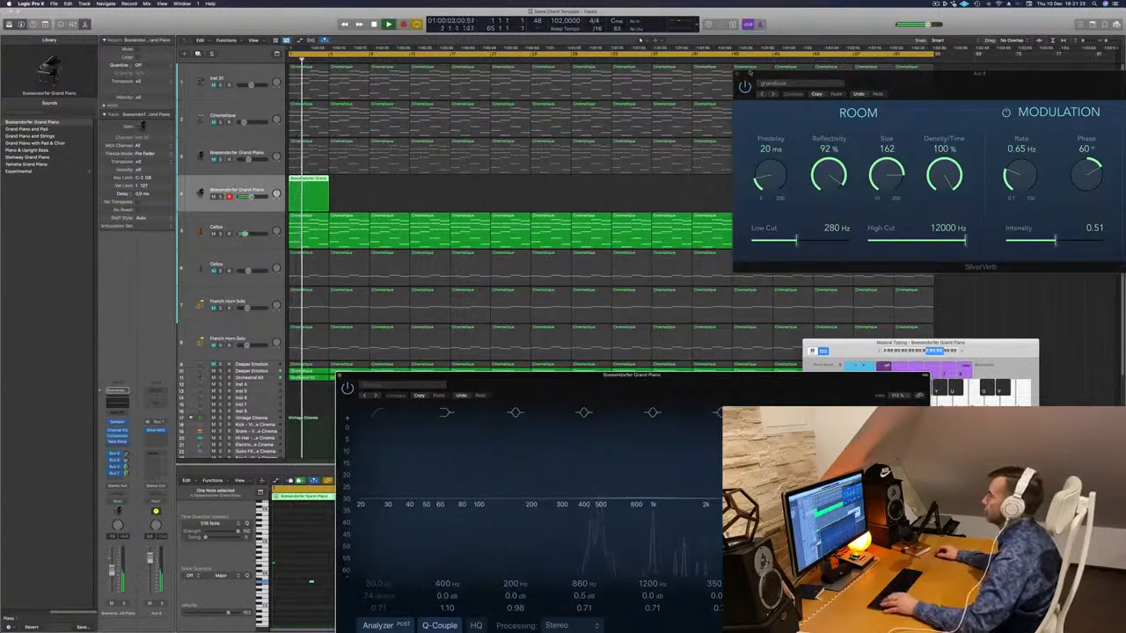
left_click(737, 75)
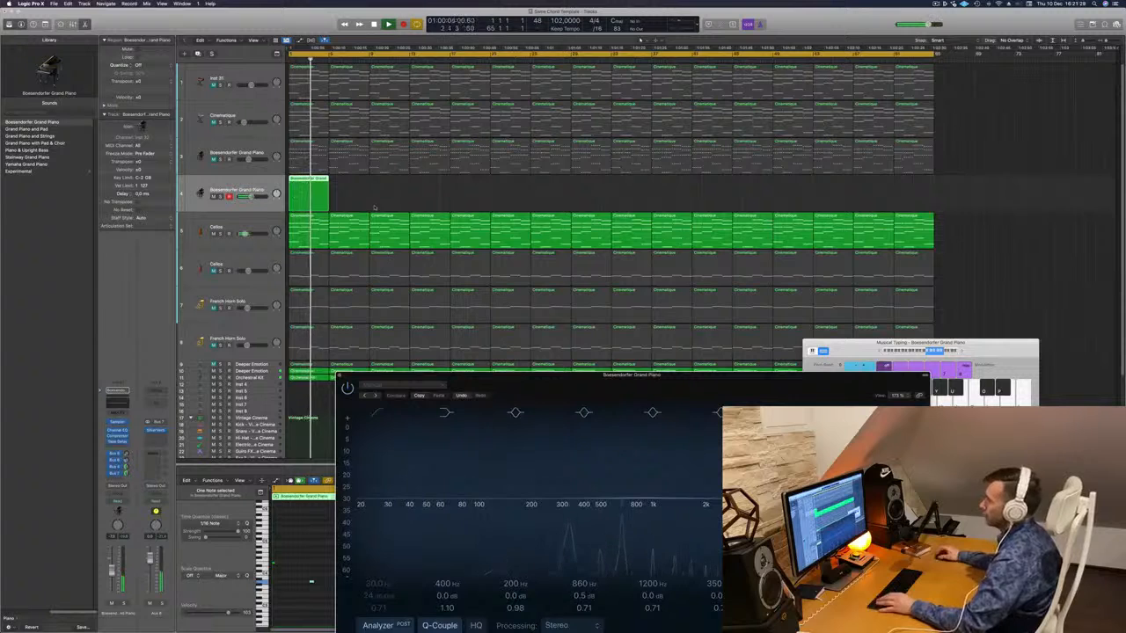
key("Return")
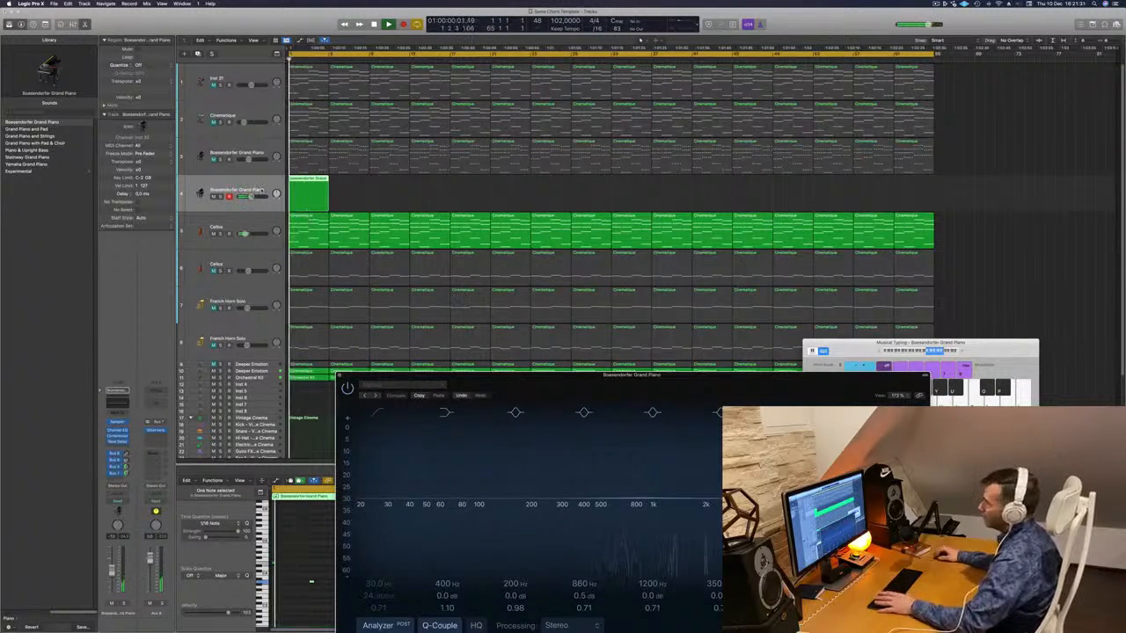
- Option-drag the piano region rightward repeatedly to copy it along track 4
left_click(72, 574)
key("Return")
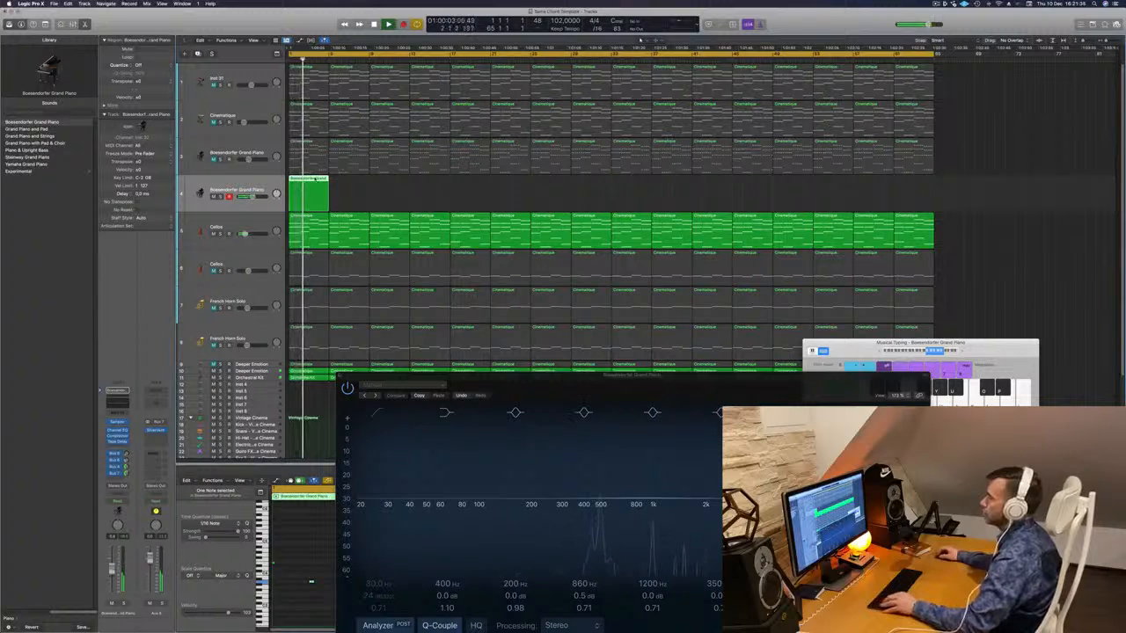
left_click_drag(316, 187, 392, 188)
mouse_move(480, 188)
left_mouse_down()
mouse_move(297, 198)
mouse_move(472, 181)
left_mouse_up()
- Repeat the eight track 4 piano regions across the whole song and play it back from the start
mouse_move(623, 188)
left_mouse_down()
mouse_move(309, 183)
mouse_move(659, 191)
mouse_move(640, 187)
left_mouse_up()
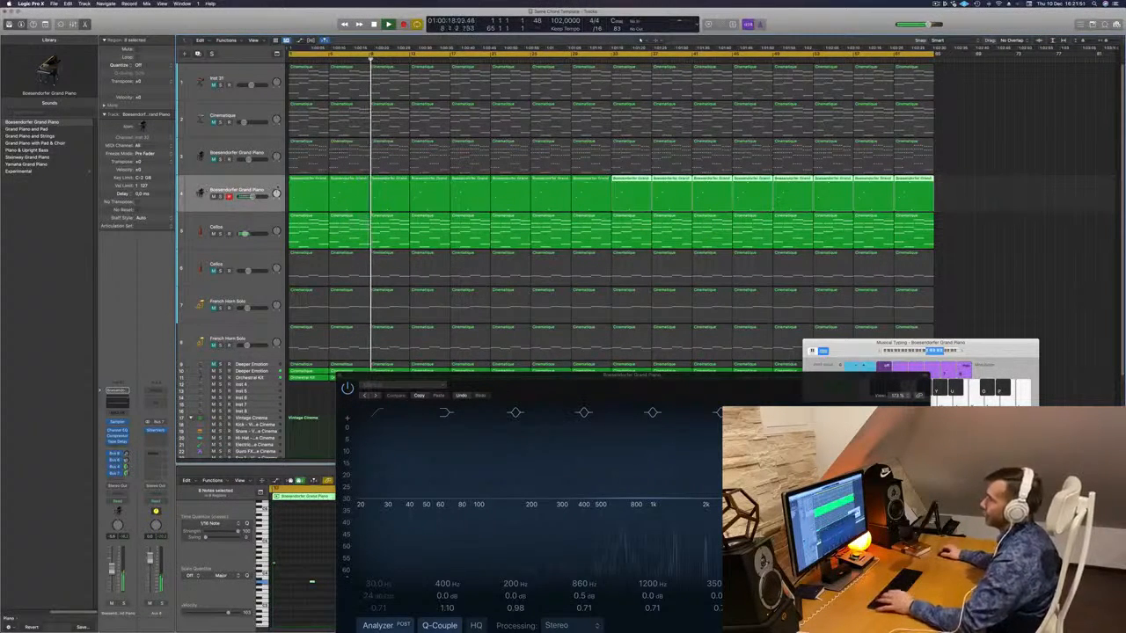
left_click(236, 206)
key("space")
key("space")
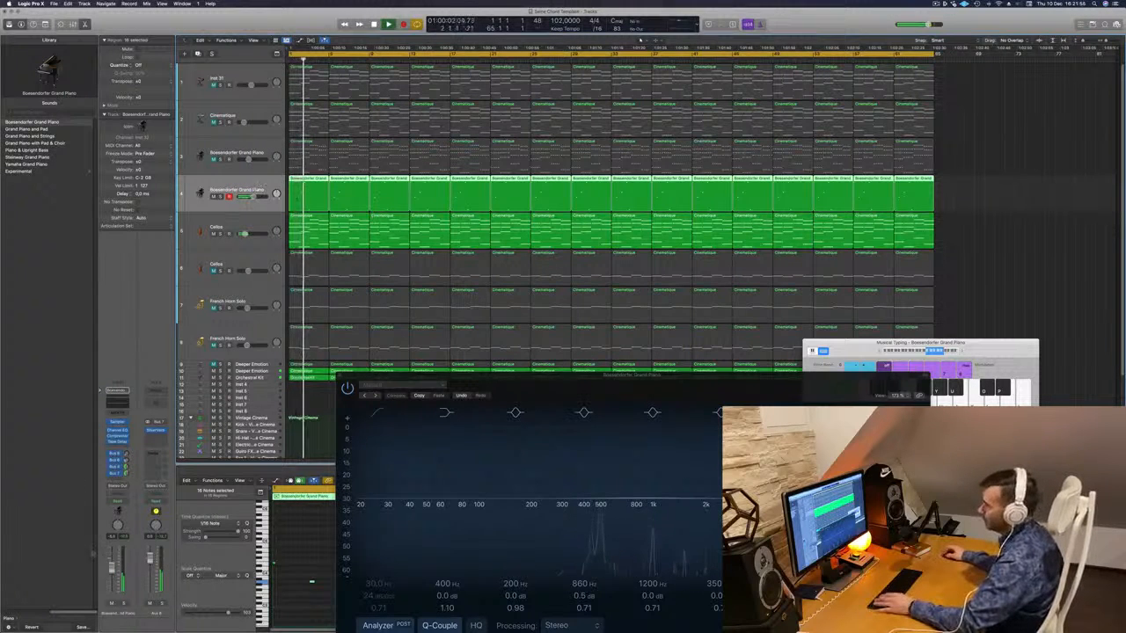
key("Return")
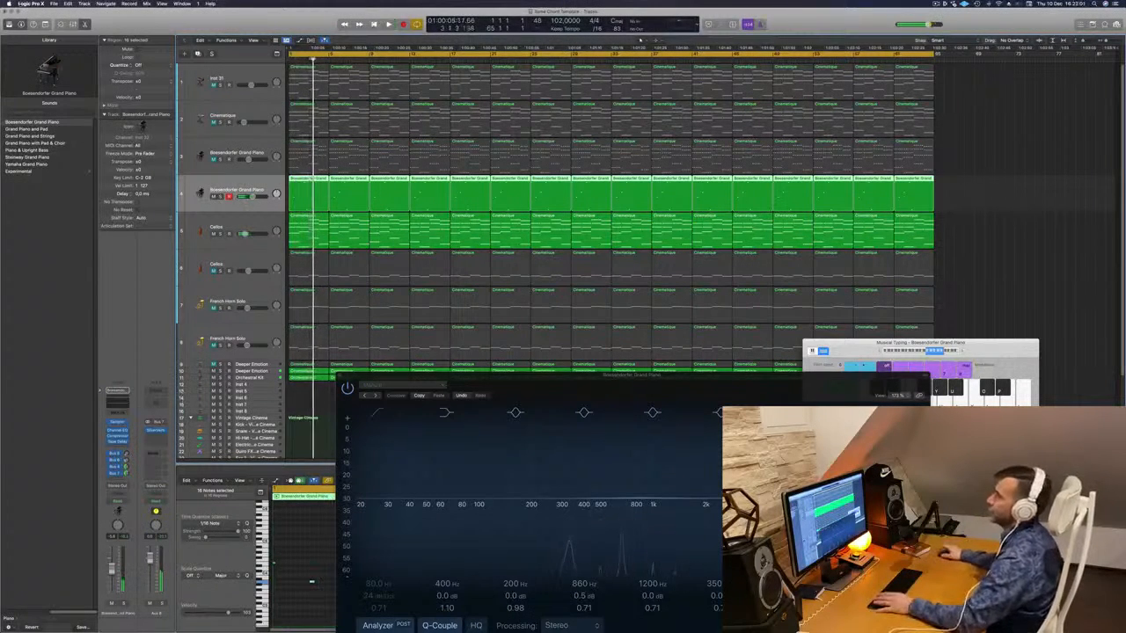
key("space")
- Unmute the track 3 Bösendorfer Grand Piano and give its Channel EQ a low cut near 525 Hz
key("space")
key("space")
left_click(213, 160)
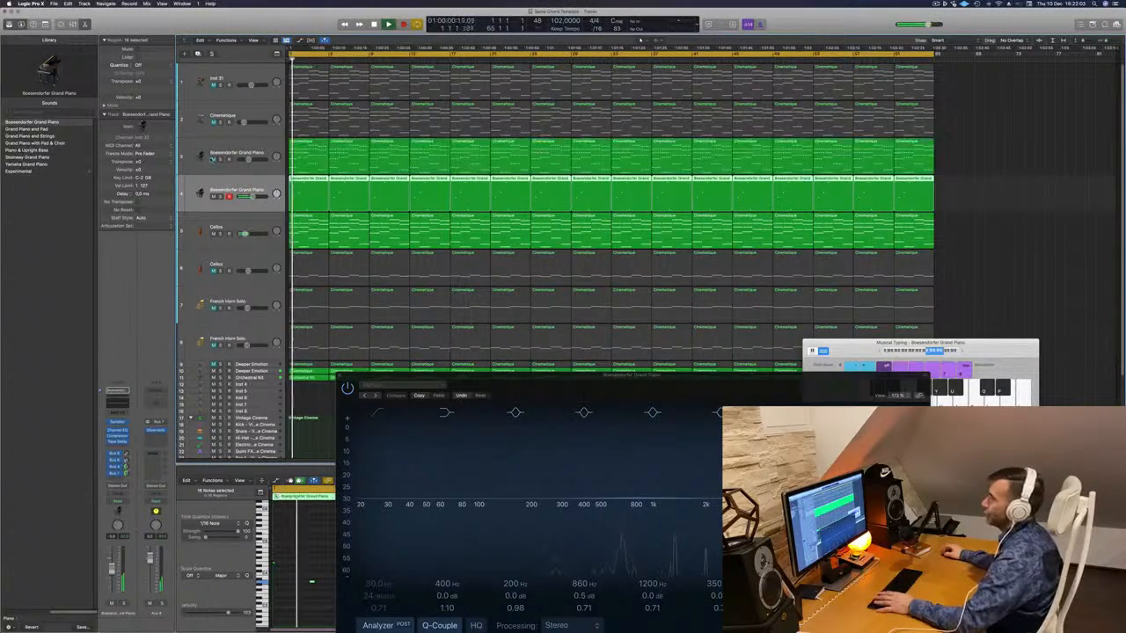
key("space")
key("space")
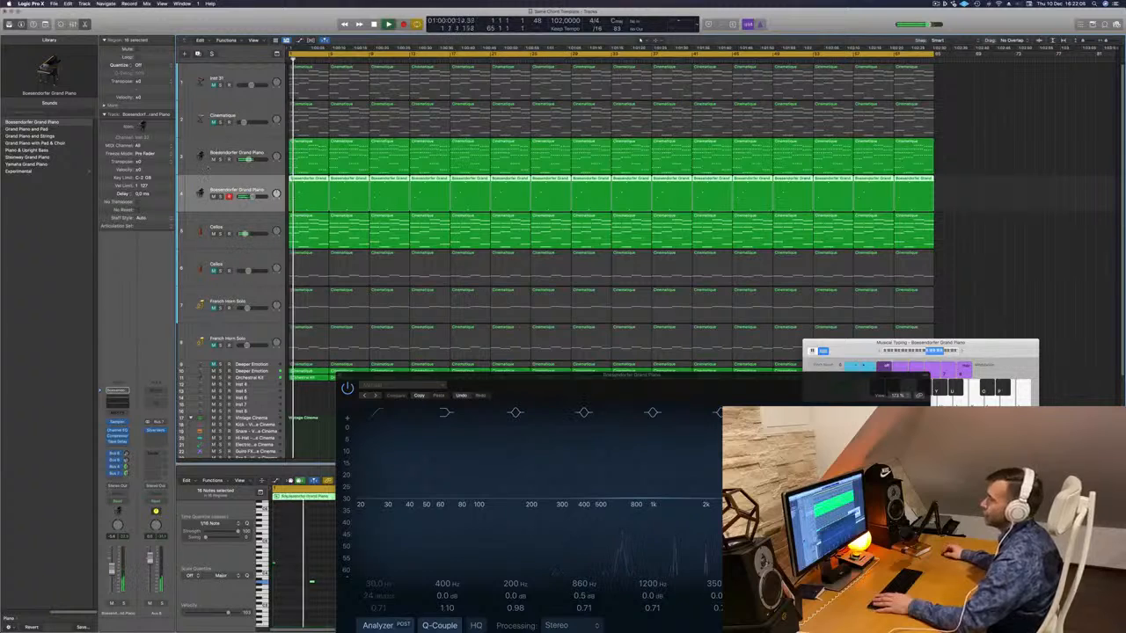
left_click(234, 143)
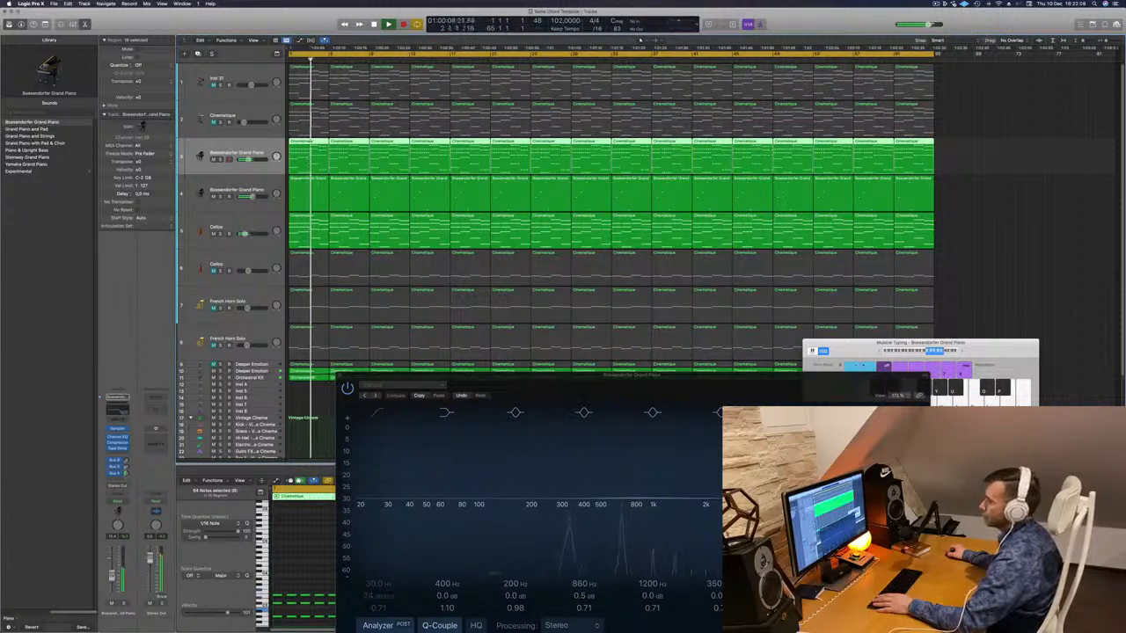
left_click(378, 413)
left_click_drag(371, 485, 582, 483)
- Audition the French Horn Solo track and unmute it
scroll(220, 286, "down", 2)
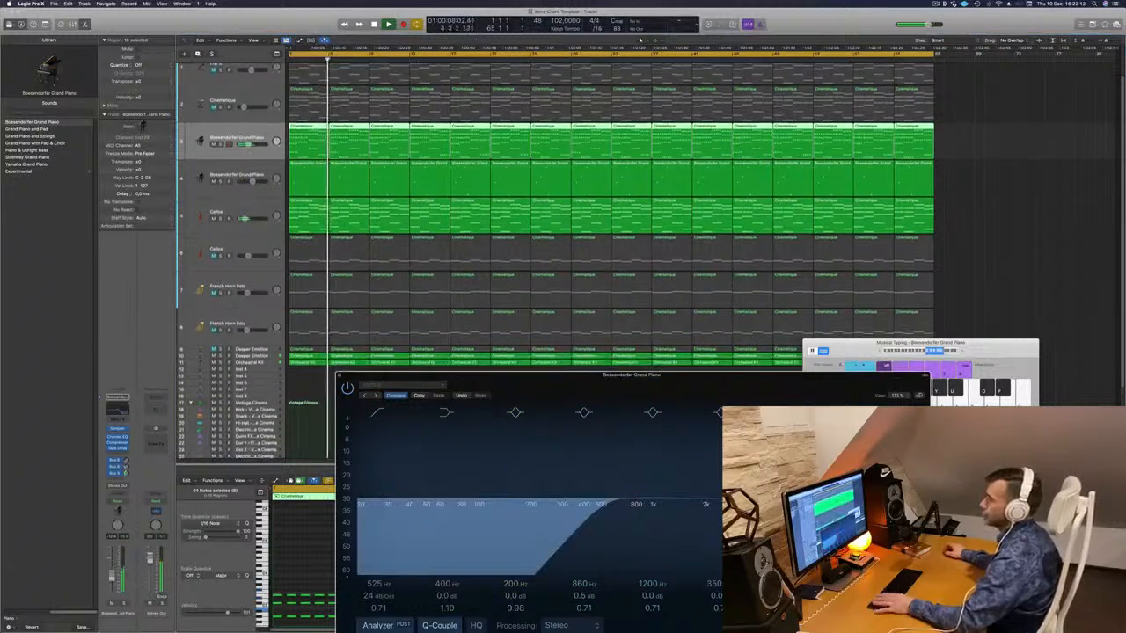
key("Return")
key("Return")
left_click(220, 289)
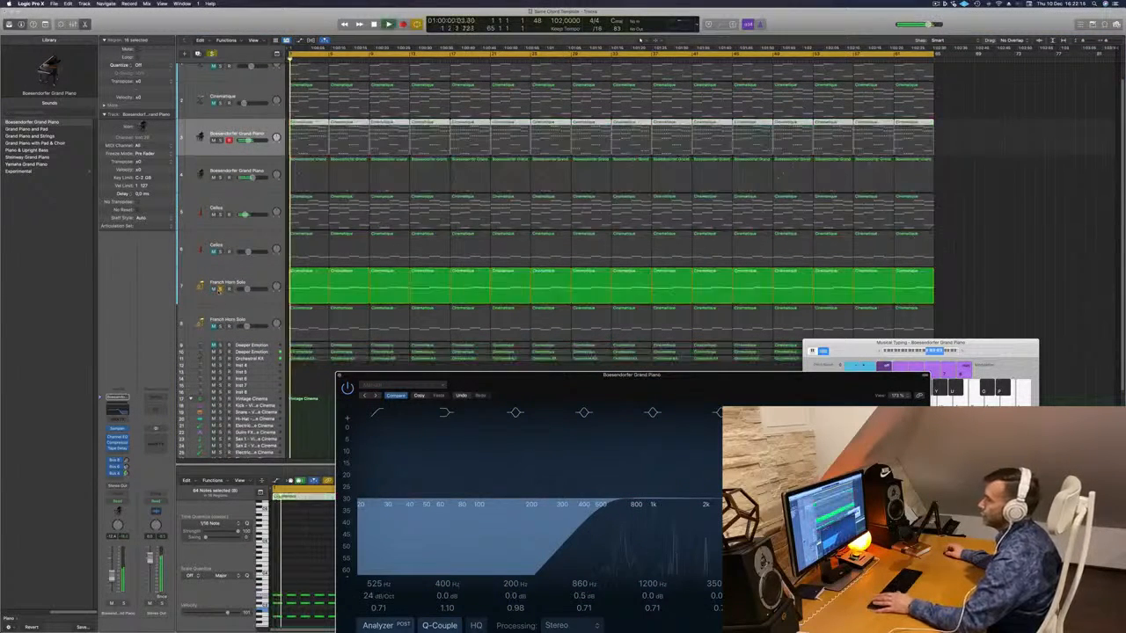
left_click(220, 289)
key("Return")
left_click(214, 289)
- Add a send from the French Horn Solo track to Aux 8
left_click(229, 280)
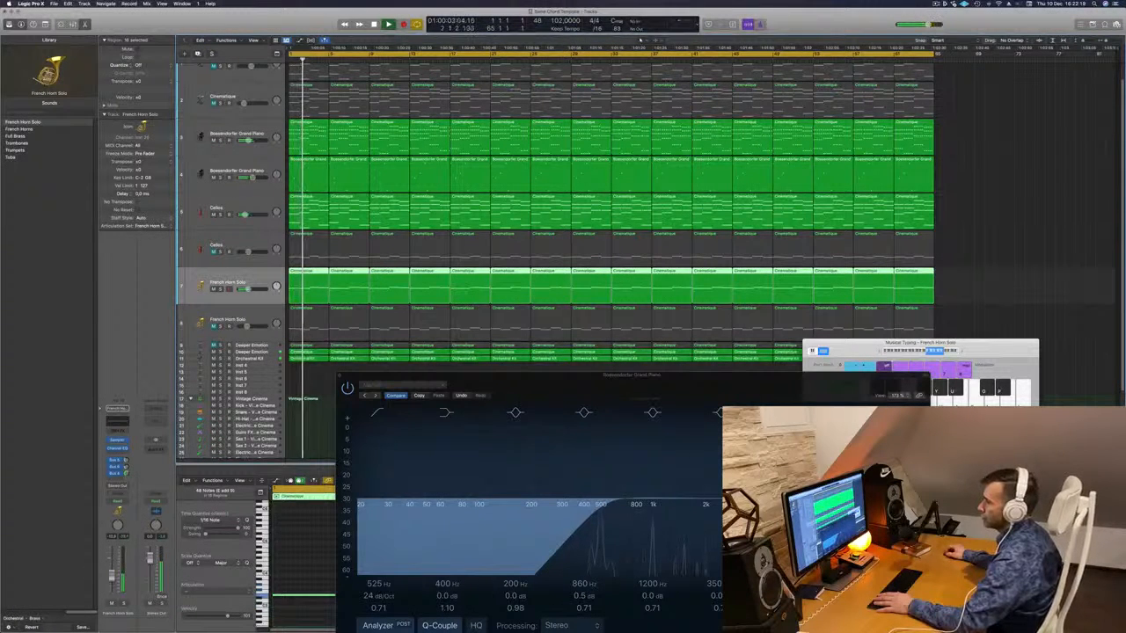
left_click(117, 477)
mouse_move(132, 486)
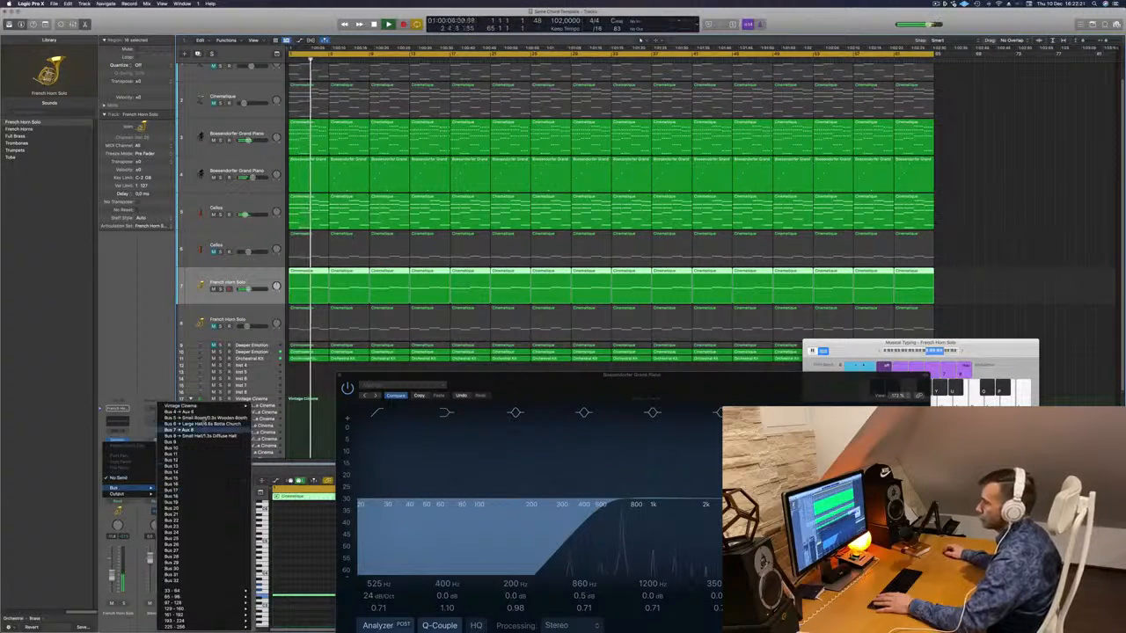
left_click(185, 411)
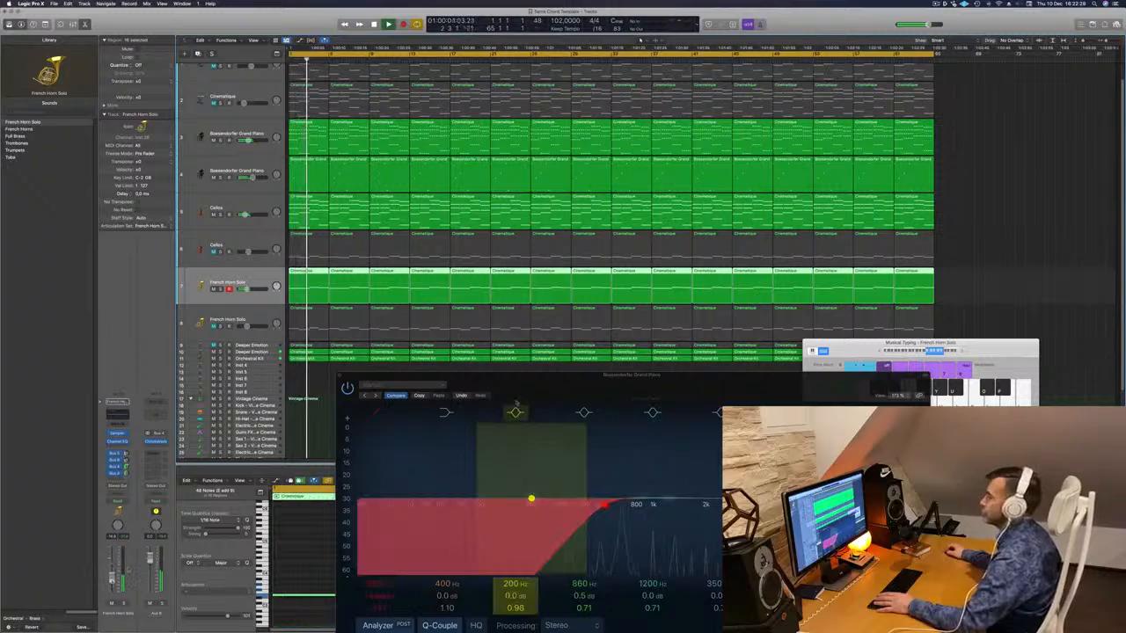
- Close the piano Channel EQ window and reselect the track 3 piano
left_click_drag(341, 376, 296, 390)
left_click(297, 389)
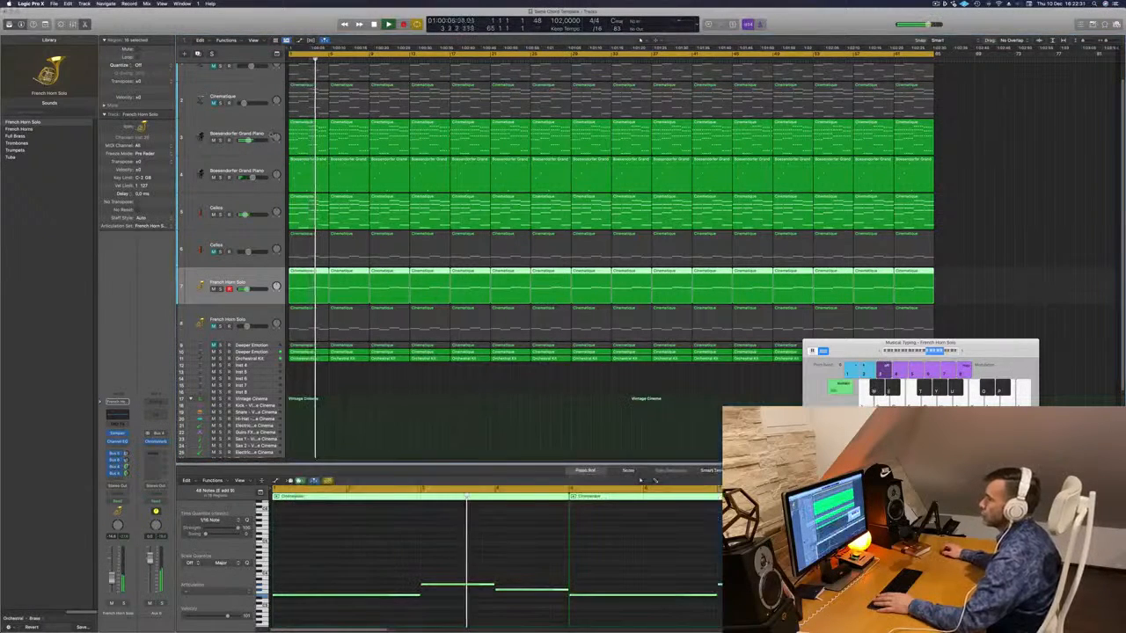
left_click(207, 141)
- Pull the piano Channel EQ high cut down near 400 Hz, add a 153 Hz low cut, and close the EQ
left_click(119, 413)
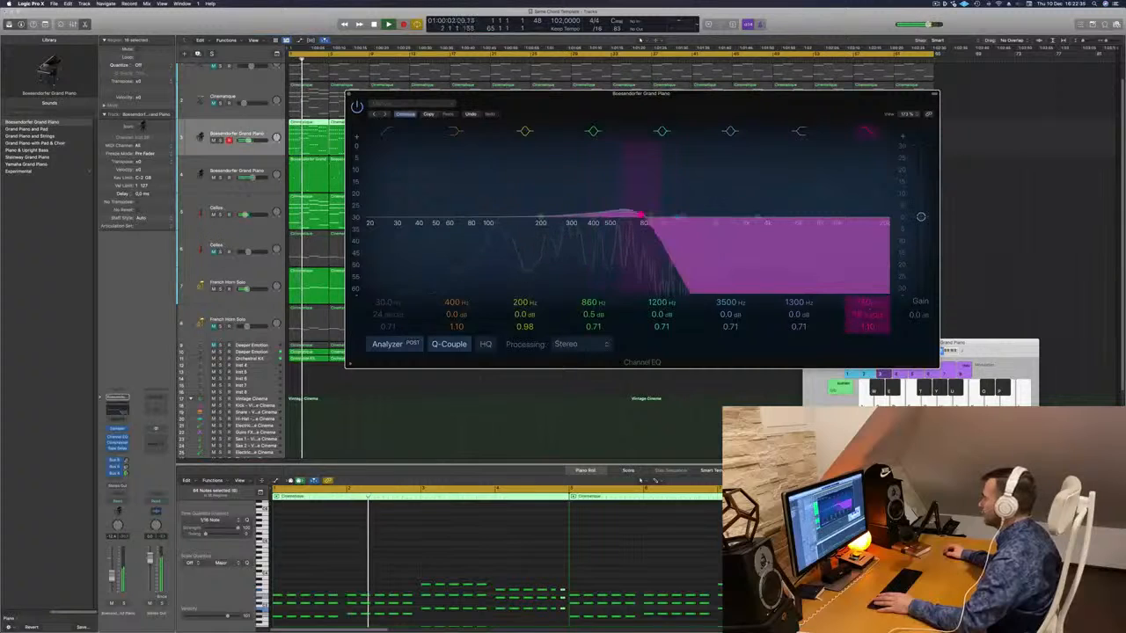
left_click_drag(868, 312, 866, 313)
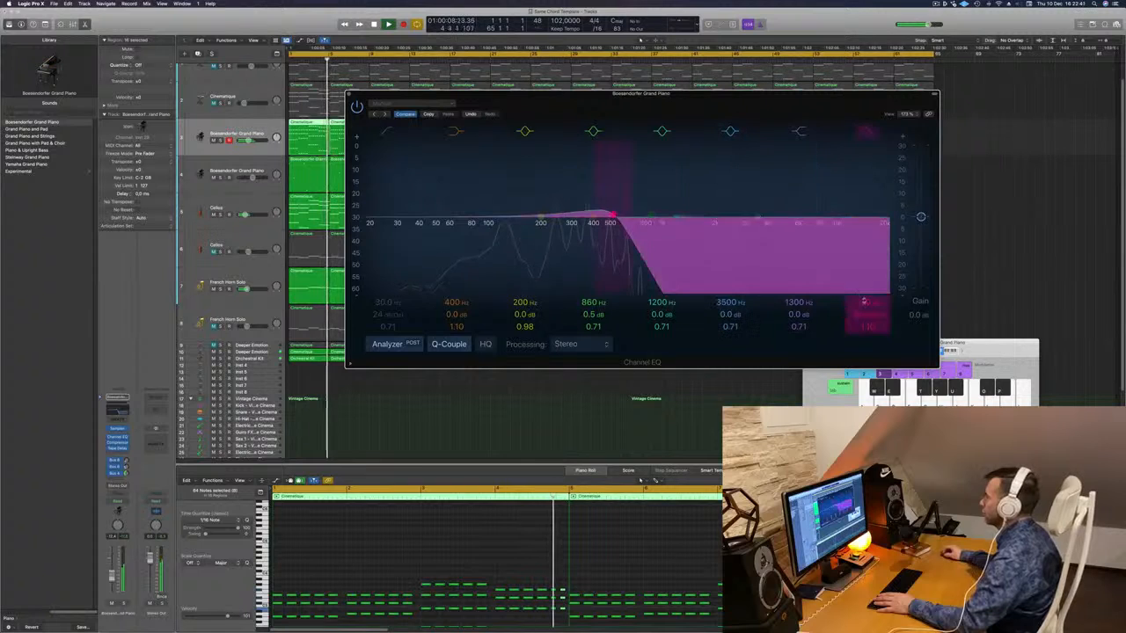
mouse_move(867, 303)
left_mouse_down()
mouse_move(866, 282)
mouse_move(867, 295)
left_mouse_up()
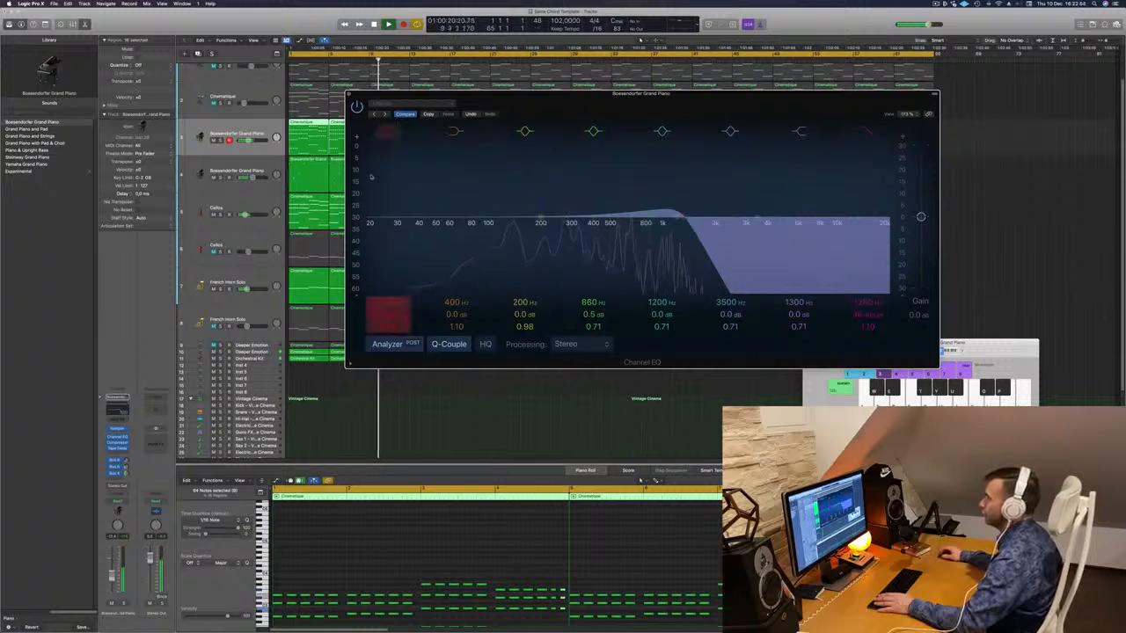
left_click_drag(397, 224, 522, 224)
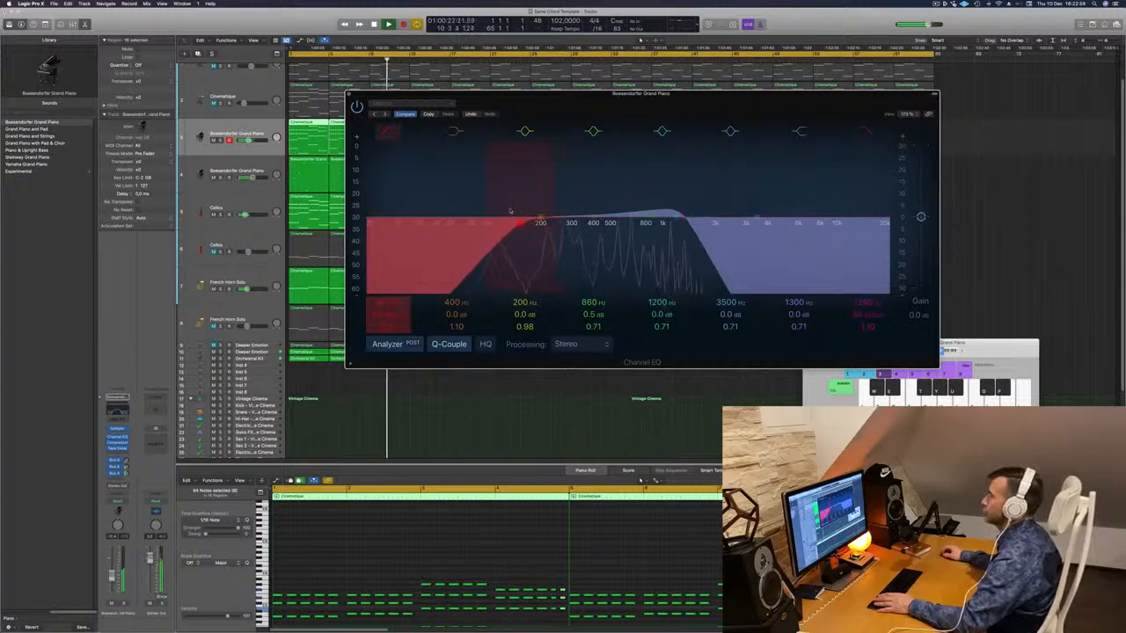
key("space")
left_click(349, 94)
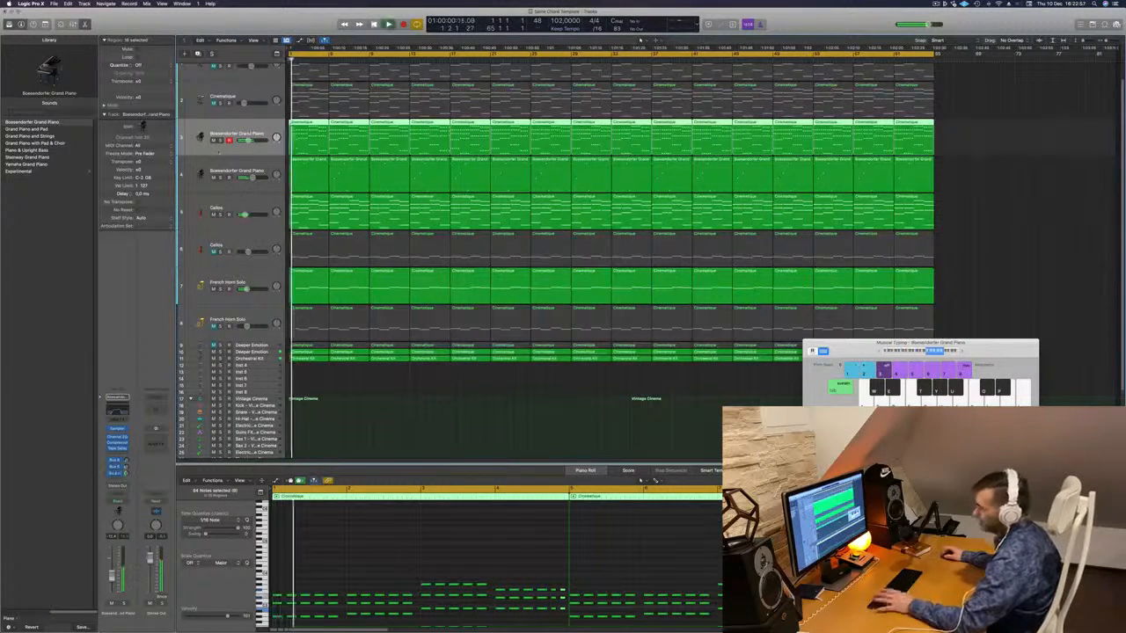
- Unmute the Deeper Emotion track during playback
key("space")
key("space")
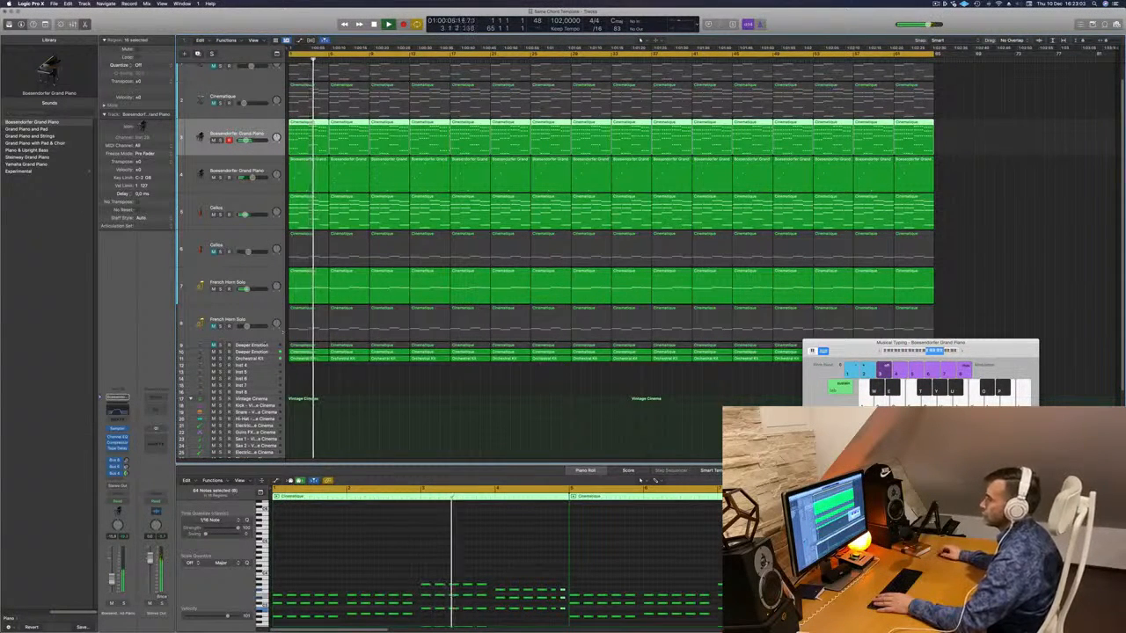
left_click(253, 346)
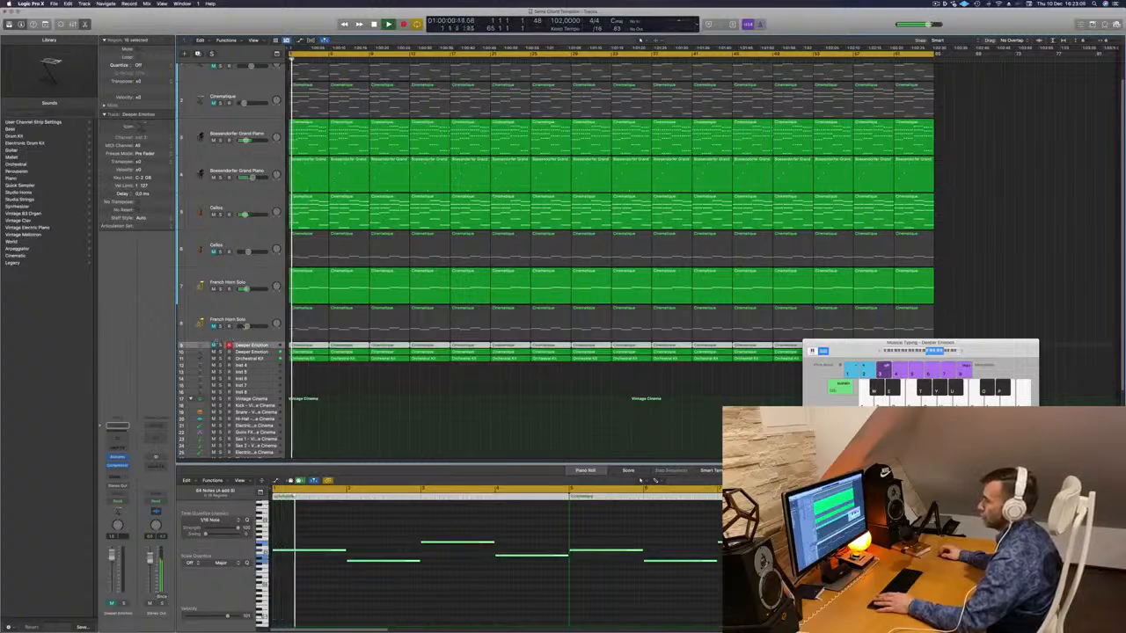
left_click(213, 345)
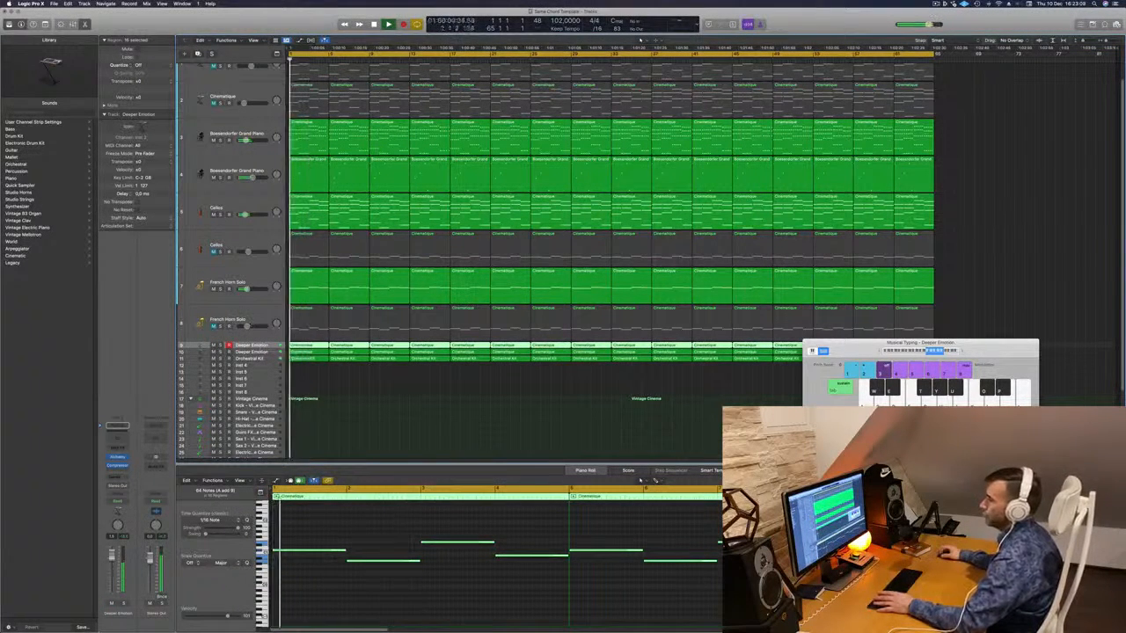
- Unmute the lower French Horn Solo track, solo it, and send it to Bus 4 (Aux 6)
left_click(213, 326)
left_click(262, 324)
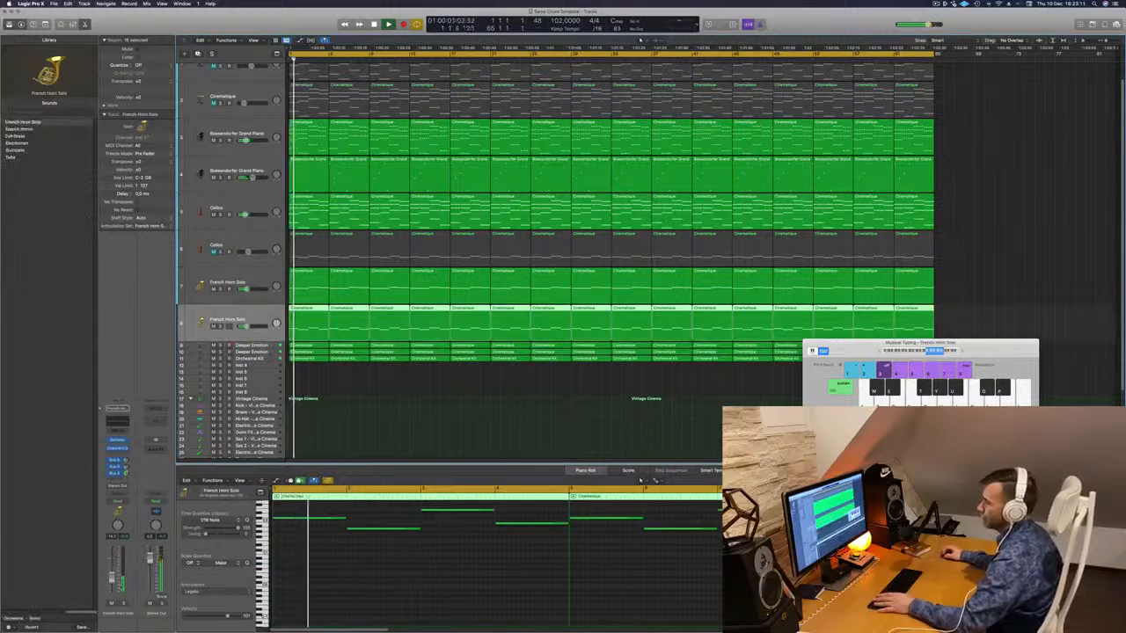
key("s")
key("s")
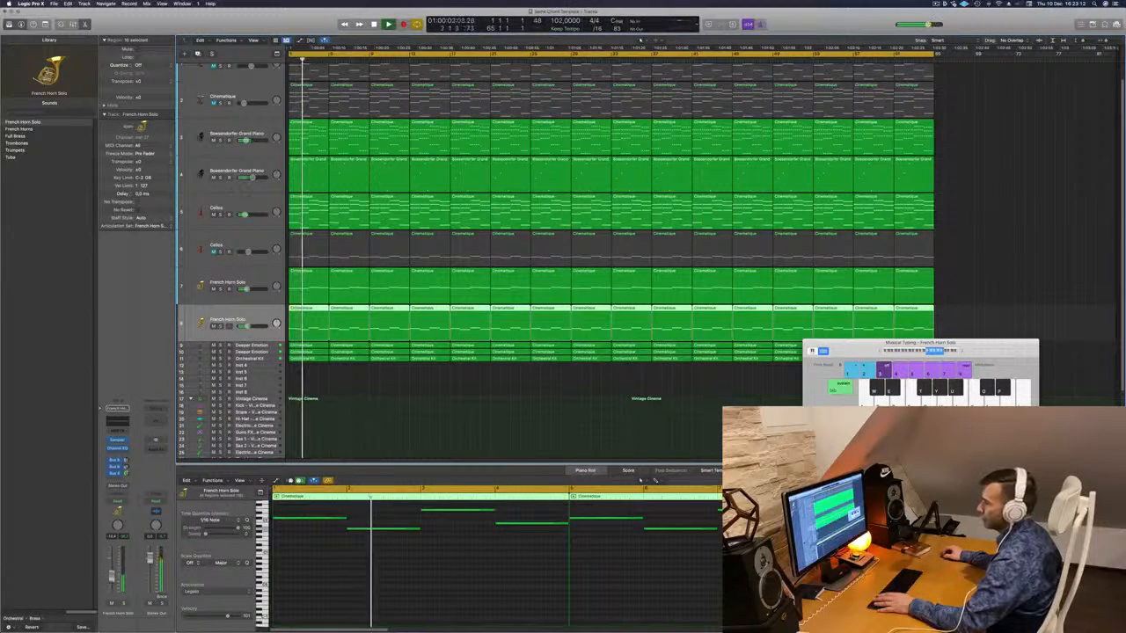
left_click(117, 481)
mouse_move(123, 488)
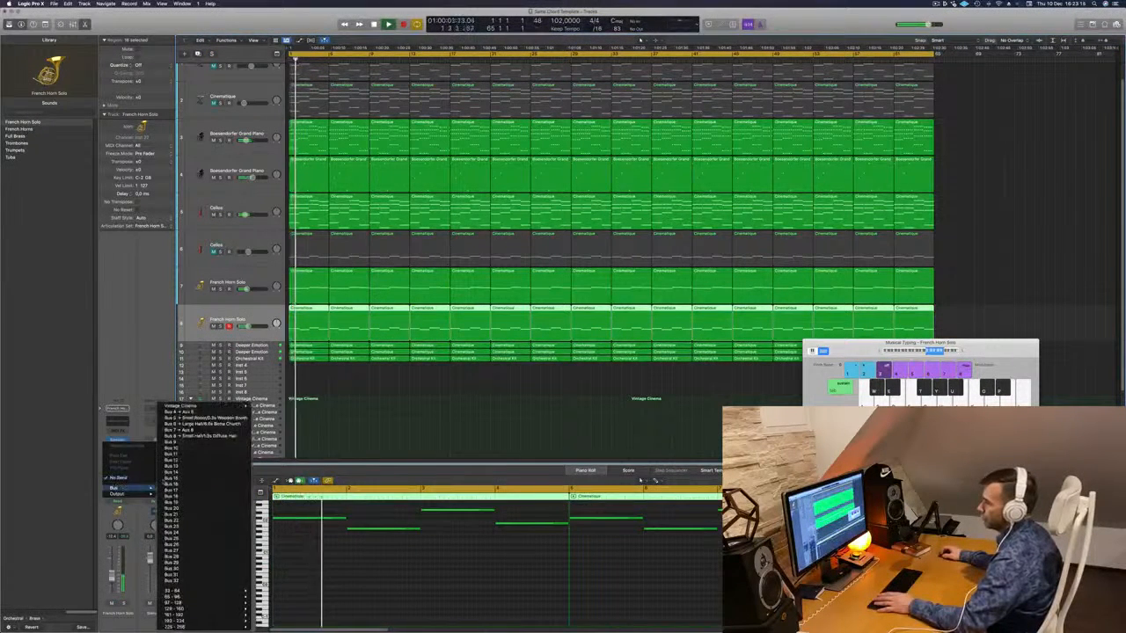
left_click(179, 412)
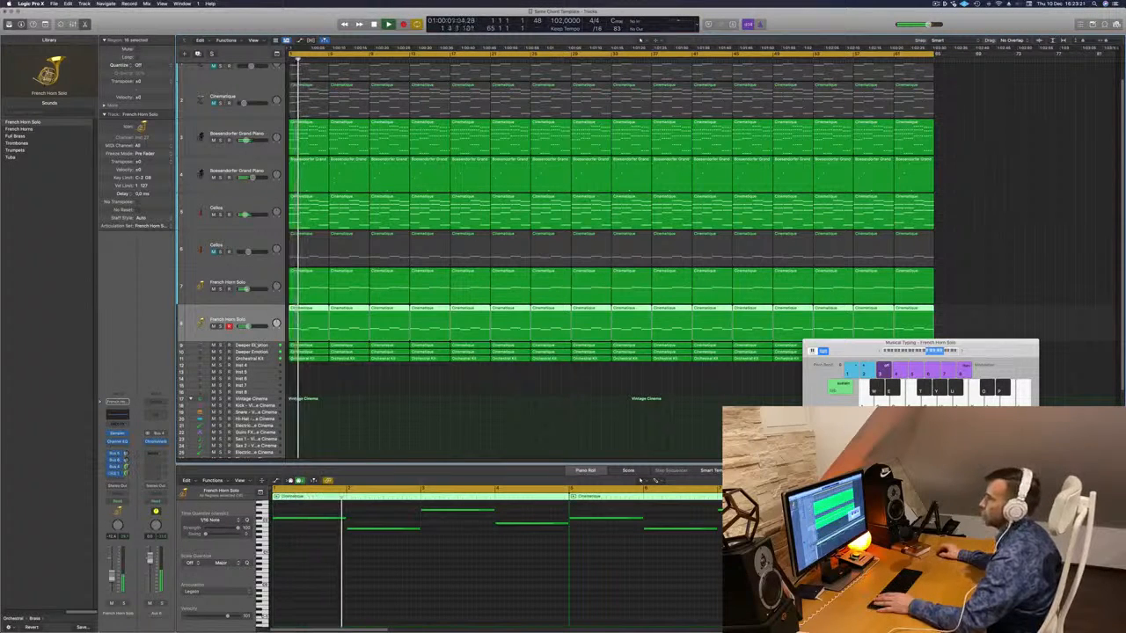
- Unmute the second Cellos track and audition it soloed
left_click(245, 244)
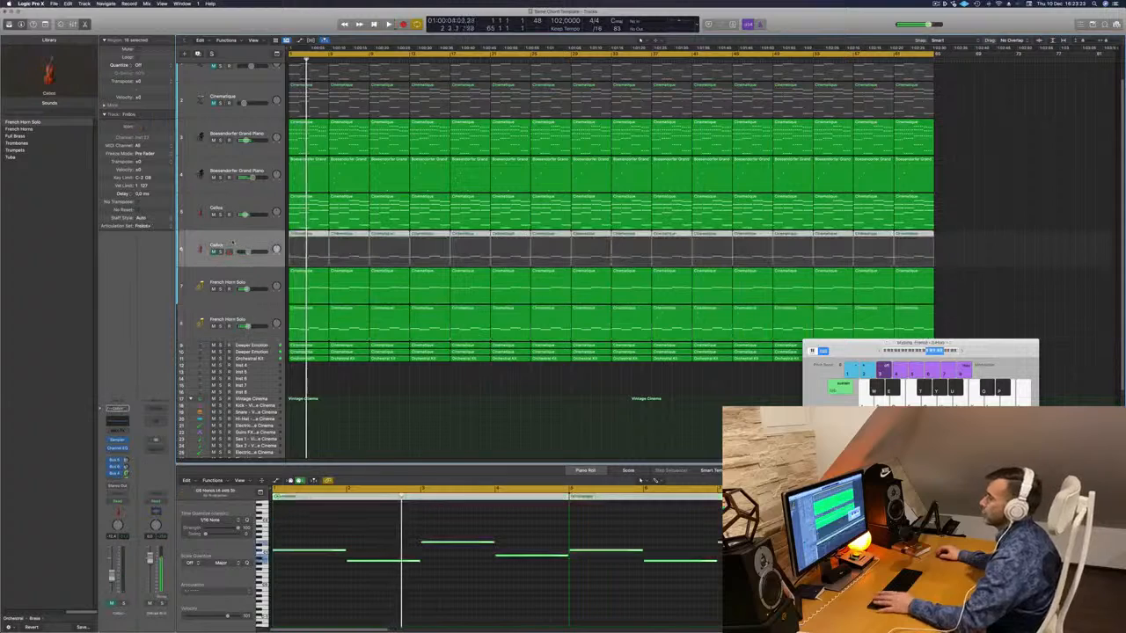
left_click(213, 252)
key("space")
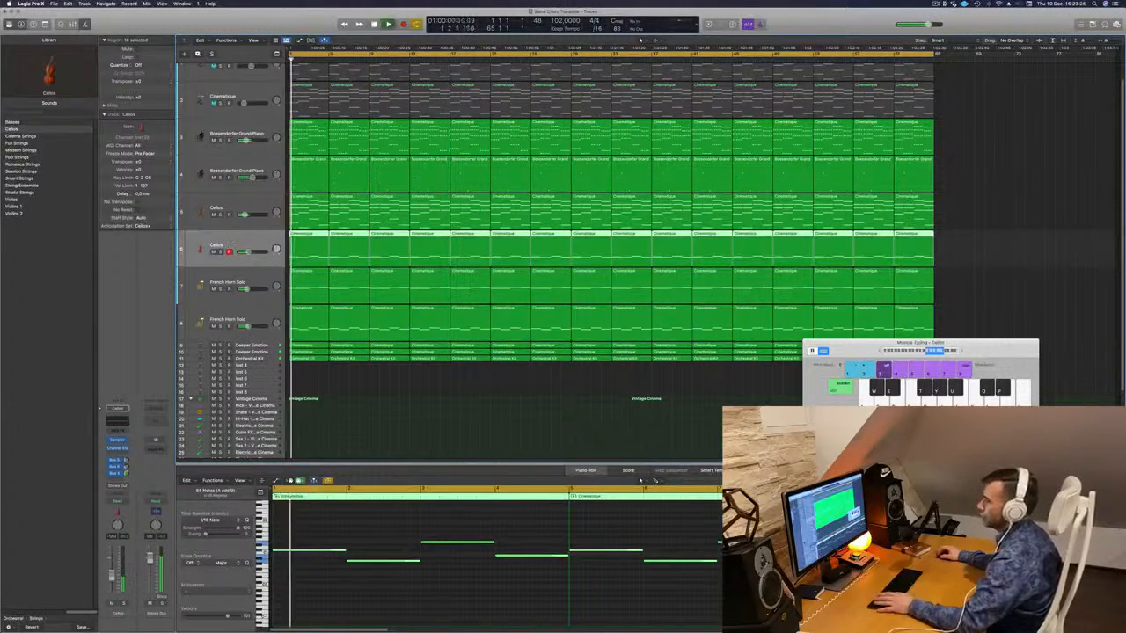
left_click(220, 253)
left_click(221, 252)
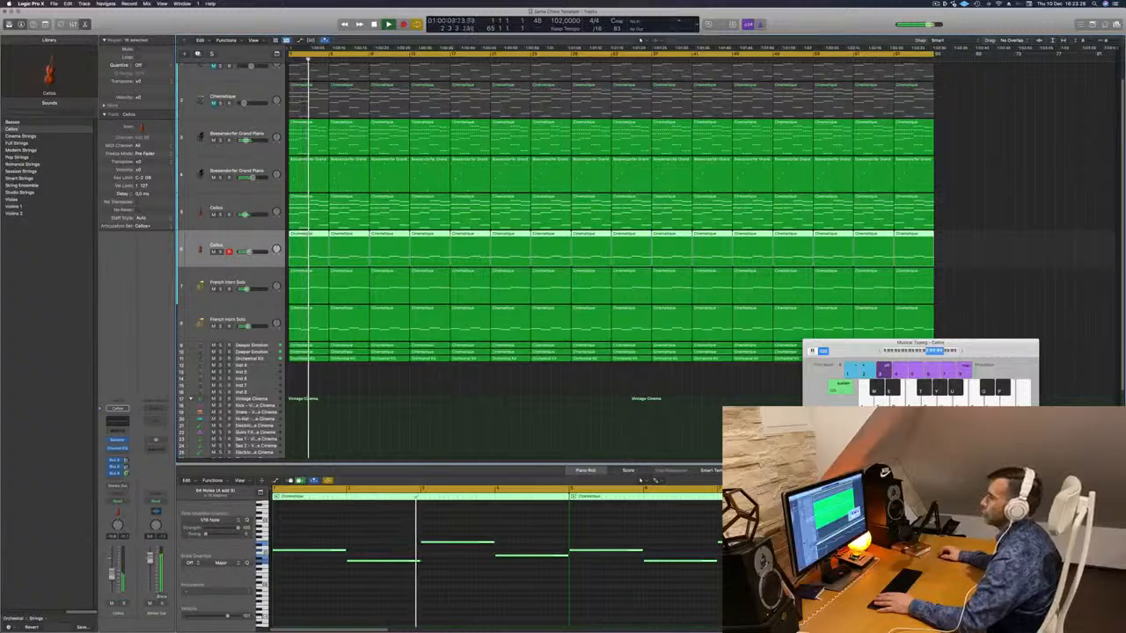
scroll(292, 198, "up", 2)
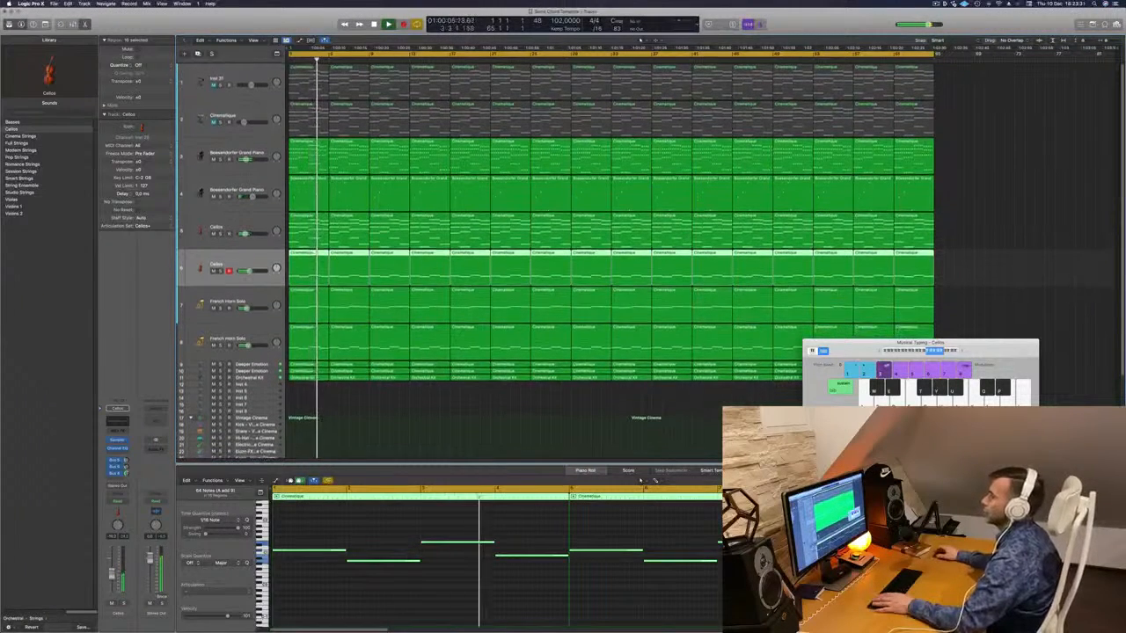
left_click(254, 114)
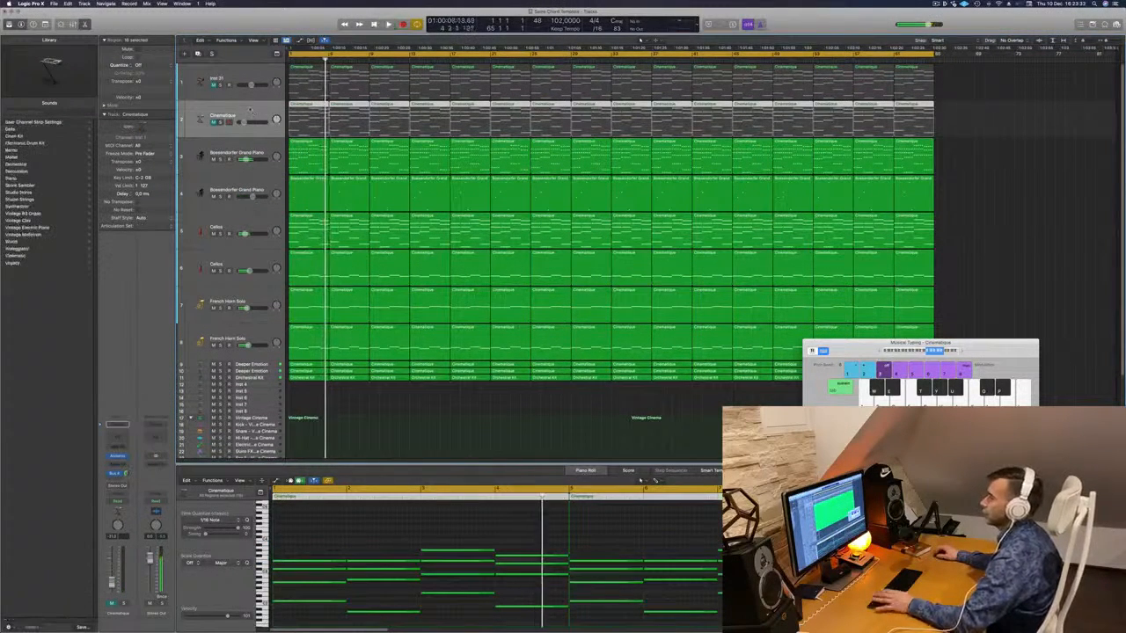
- Unmute the Cinematique track and raise its fader slightly
key("space")
key("space")
left_click(214, 122)
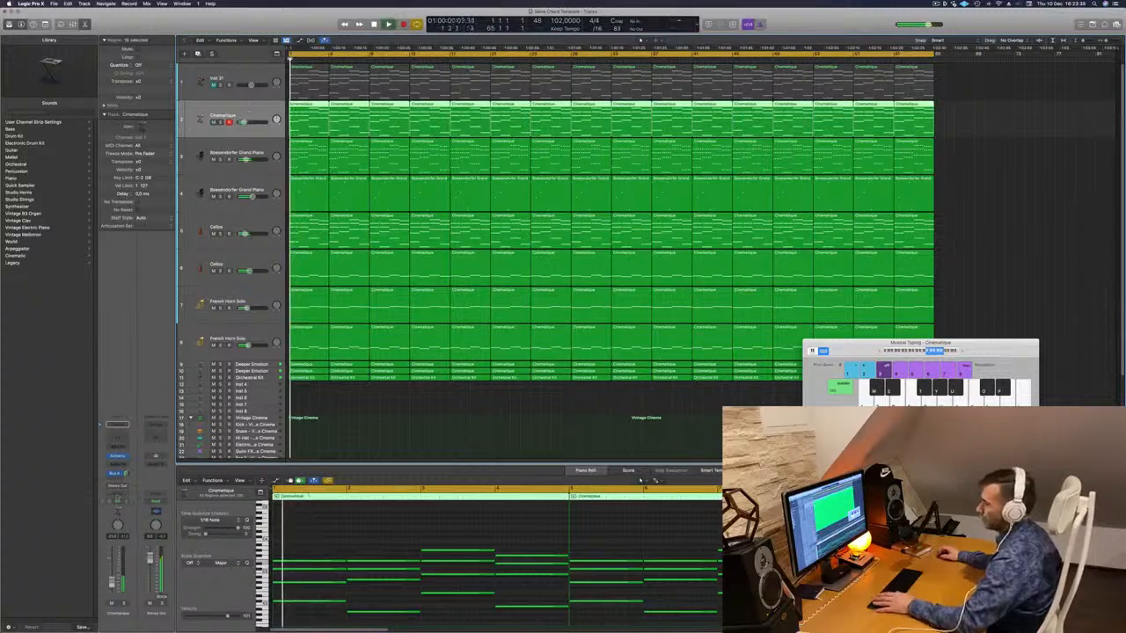
left_click(117, 456)
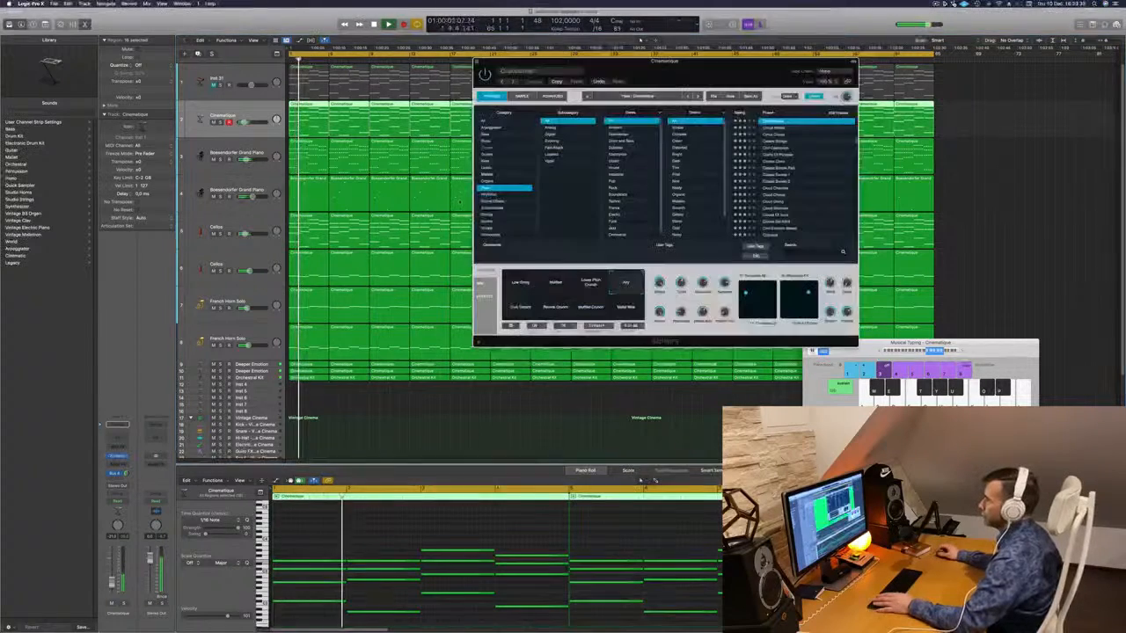
left_click_drag(702, 79, 788, 226)
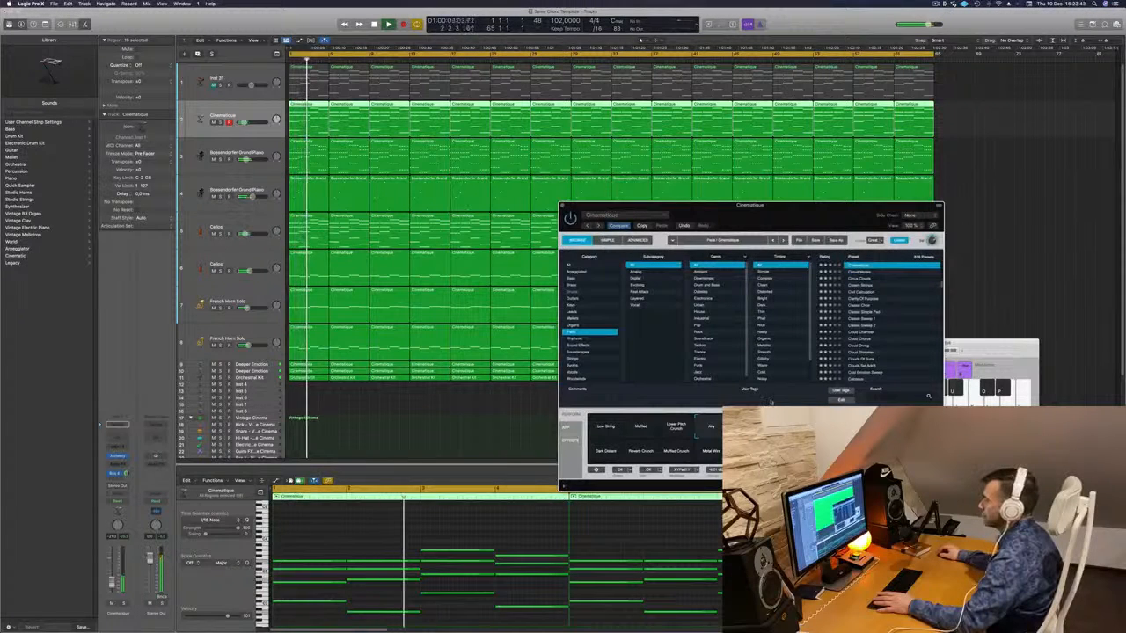
left_click_drag(793, 218, 802, 208)
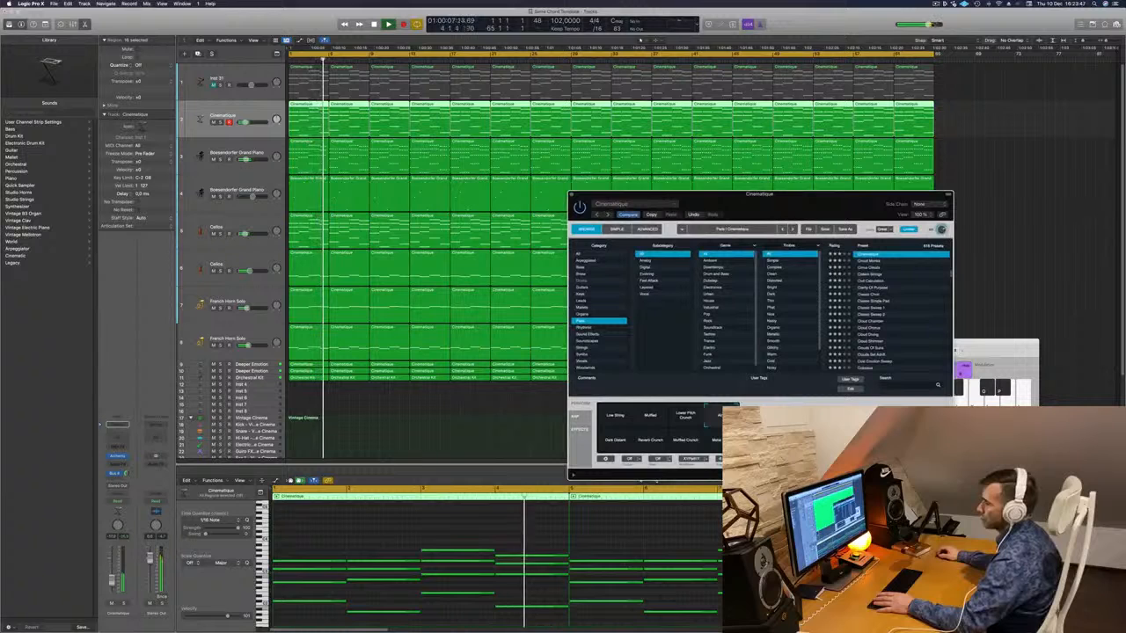
left_click_drag(112, 583, 112, 580)
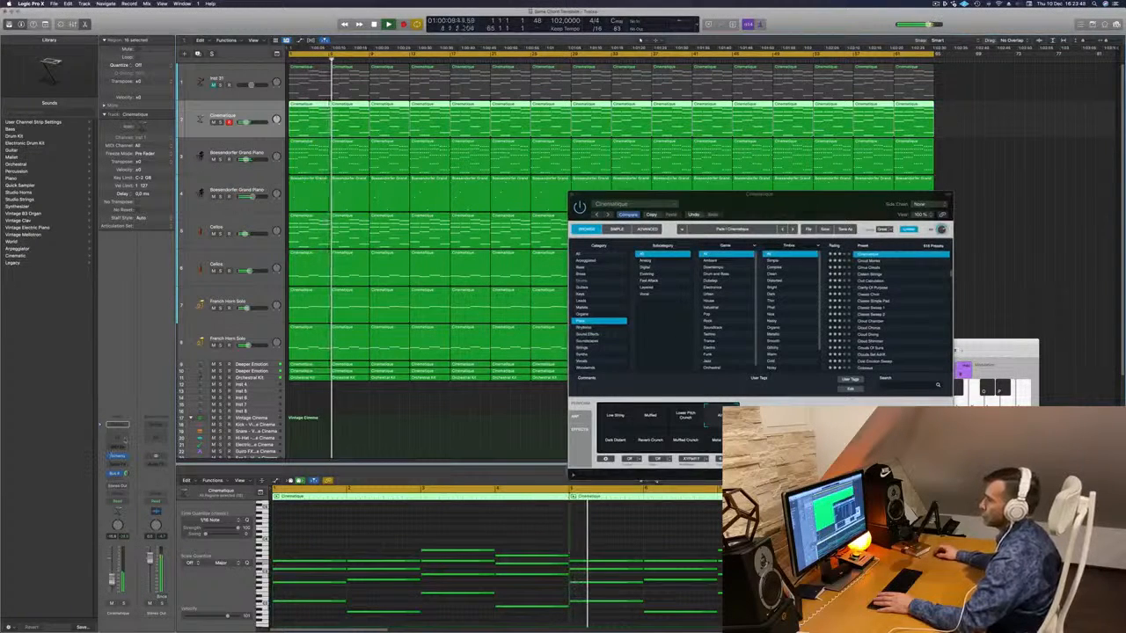
- Add a Channel EQ to Cinematique with a low cut around 65 Hz, then close both plug-in windows
left_click(117, 437)
left_click(388, 131)
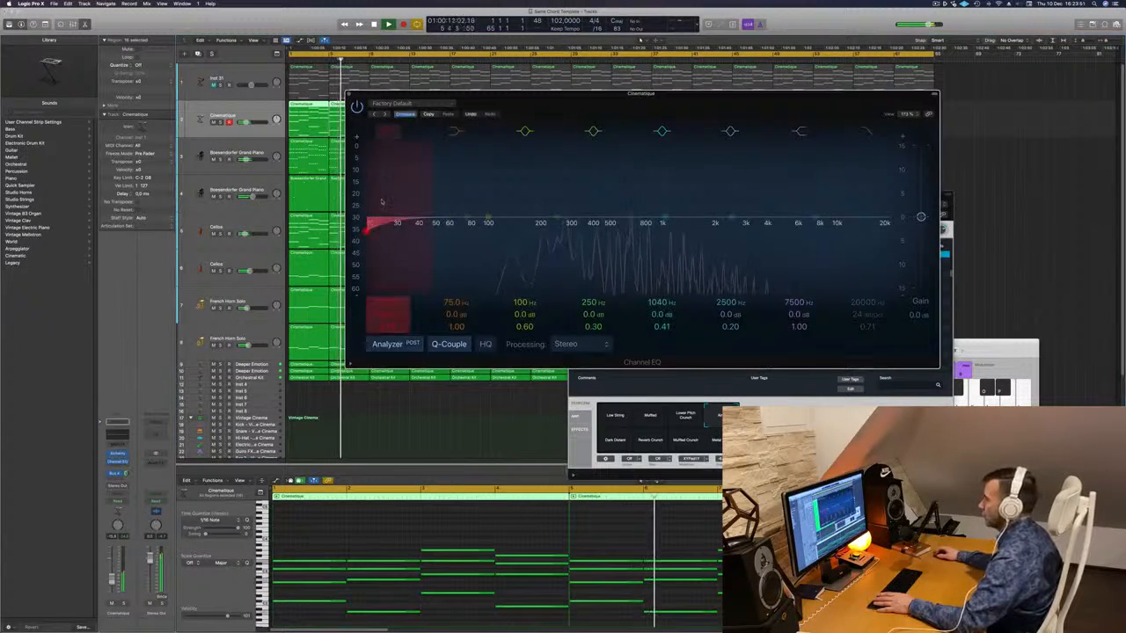
left_click_drag(426, 188, 553, 233)
left_click(349, 95)
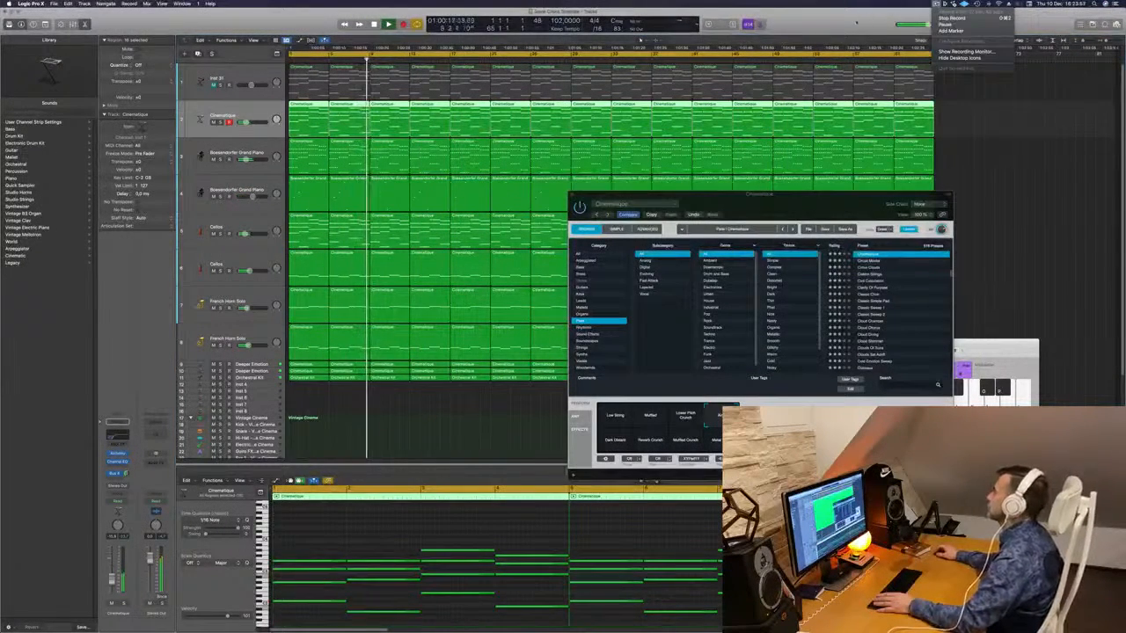
left_click_drag(570, 194, 457, 212)
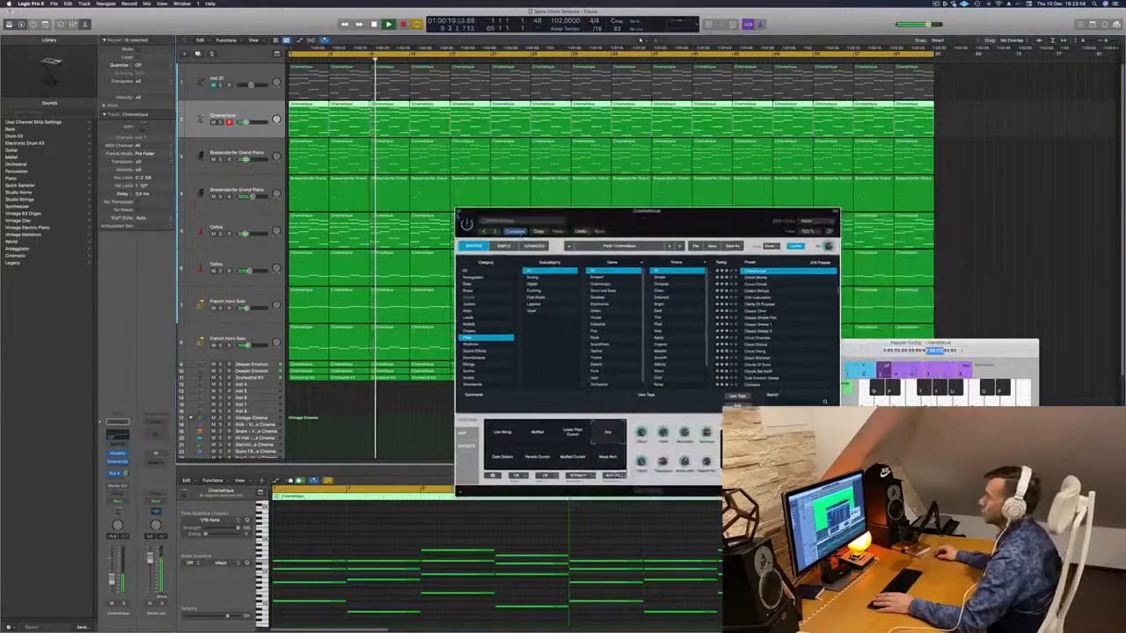
left_click(458, 213)
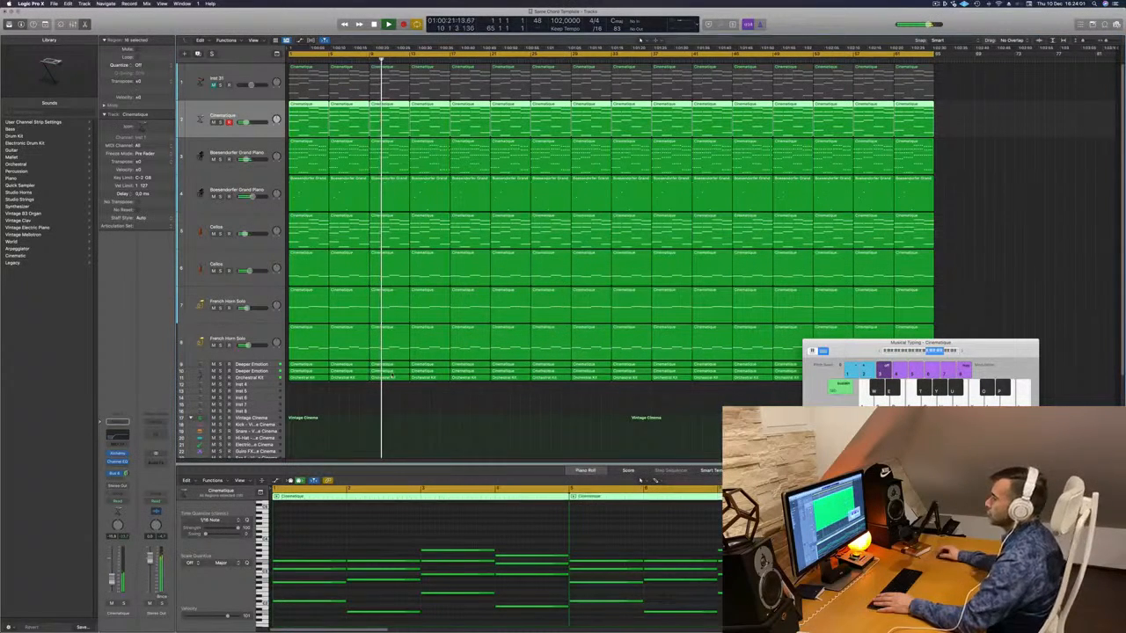
left_click(361, 389)
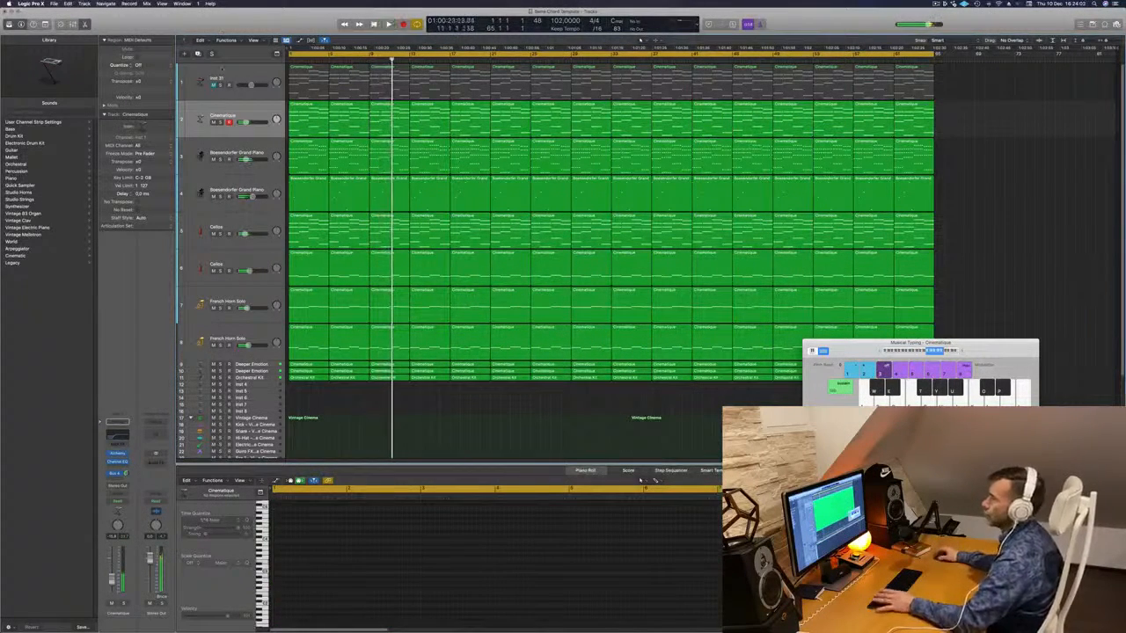
- Unmute the Inst 31 track and play the song from bar 1
key("Return")
left_click(231, 76)
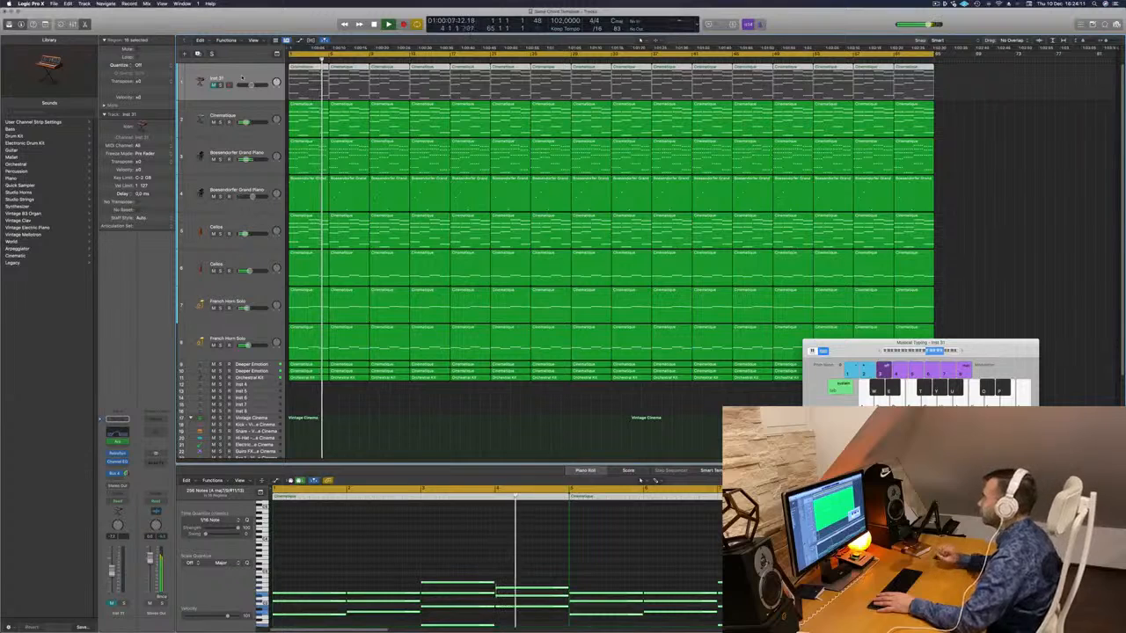
key("Return")
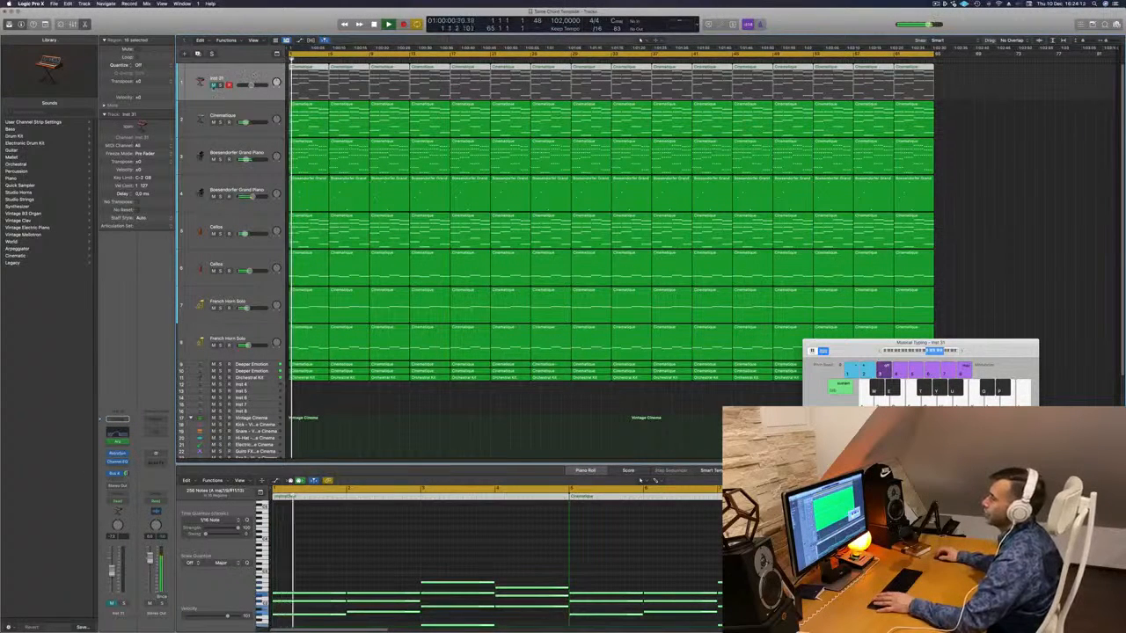
left_click(214, 85)
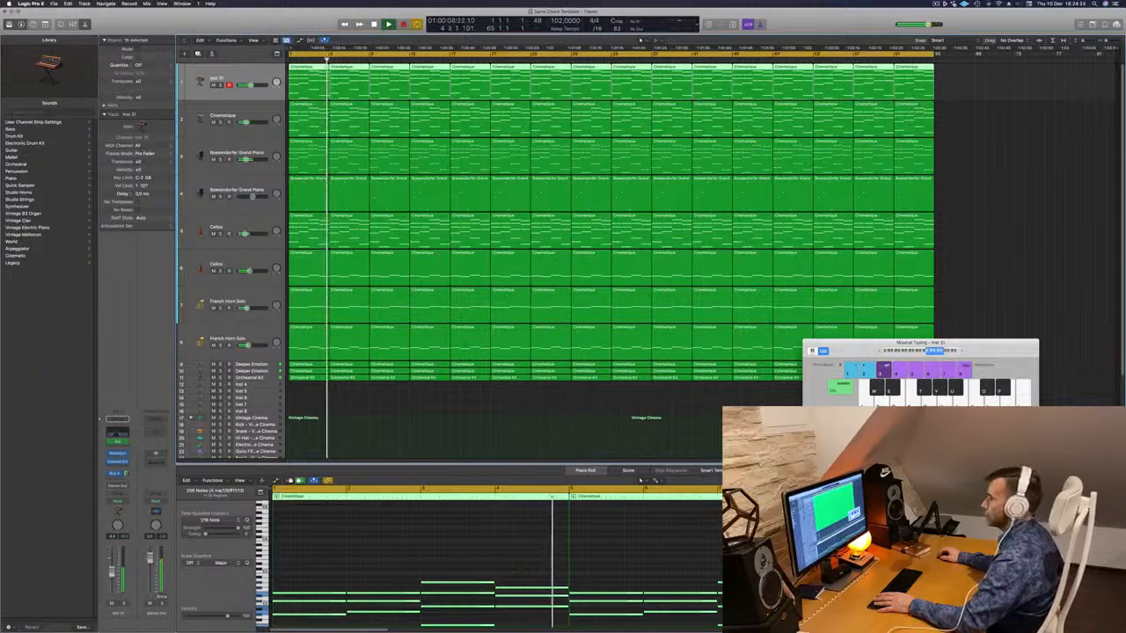
left_click(433, 439)
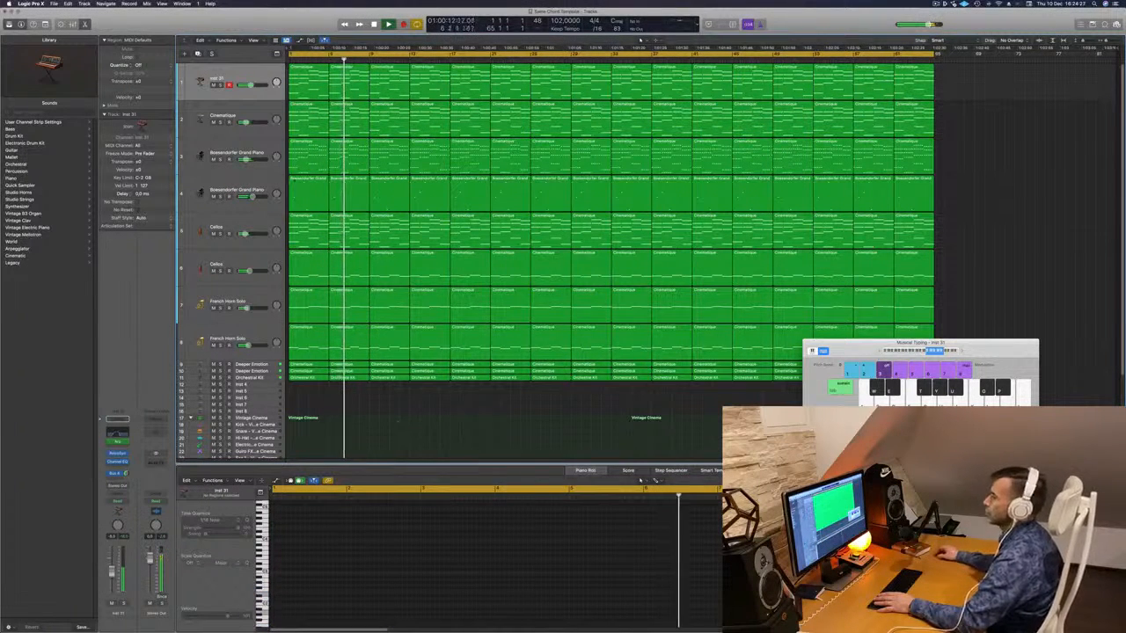
- Audition the second Bösendorfer Grand Piano track, then reselect Inst 31 and restart playback
left_click(235, 188)
key("Return")
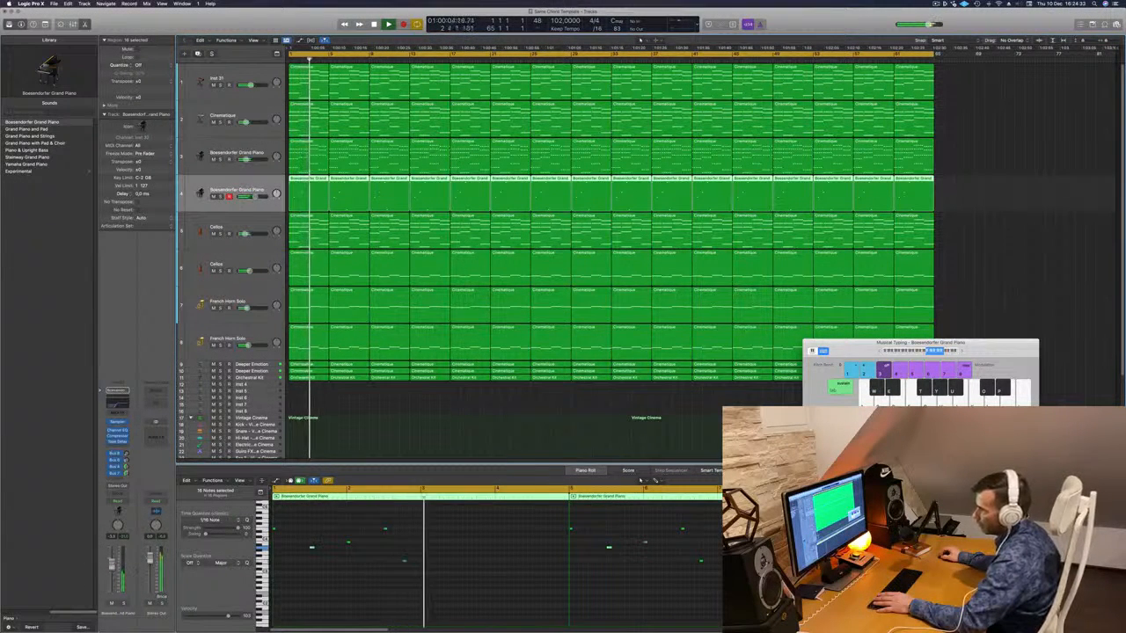
key("Return")
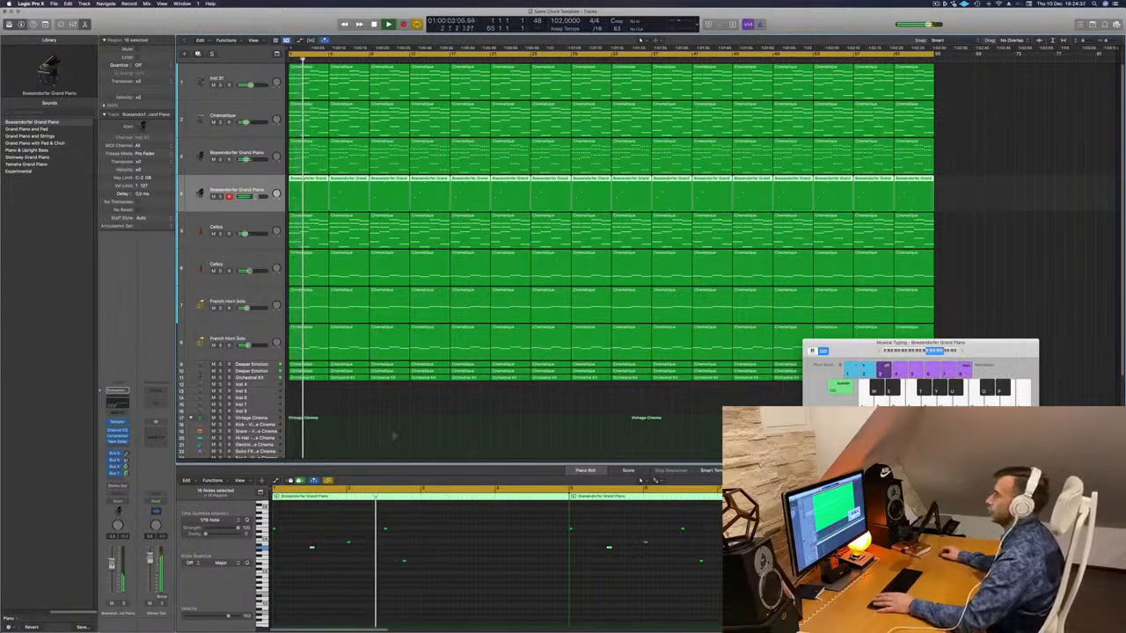
left_click(373, 447)
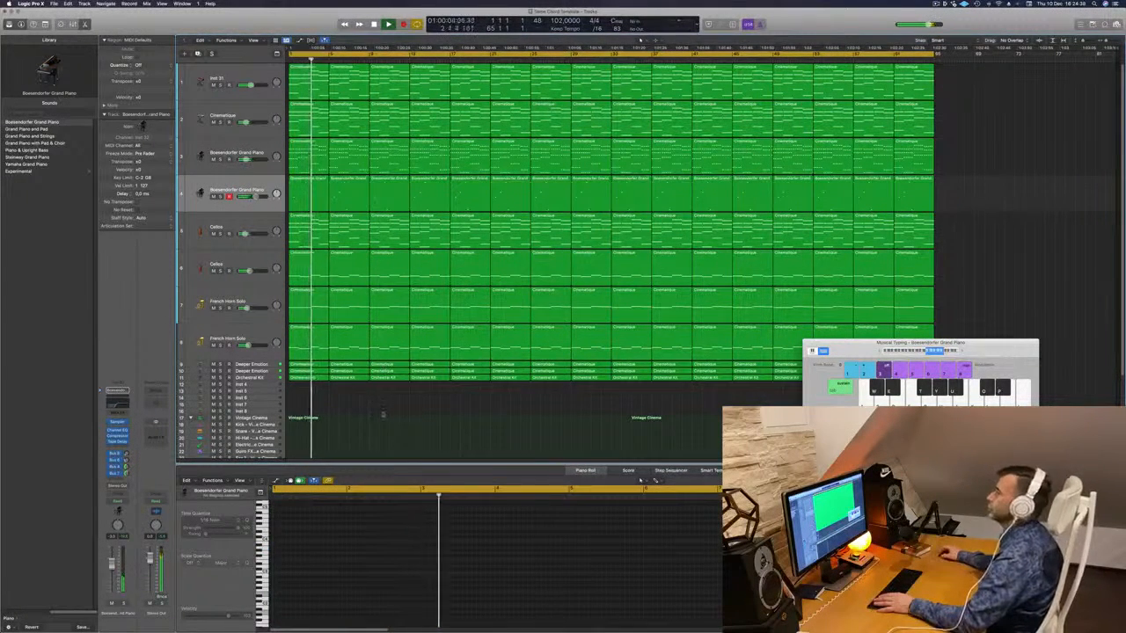
left_click(233, 86)
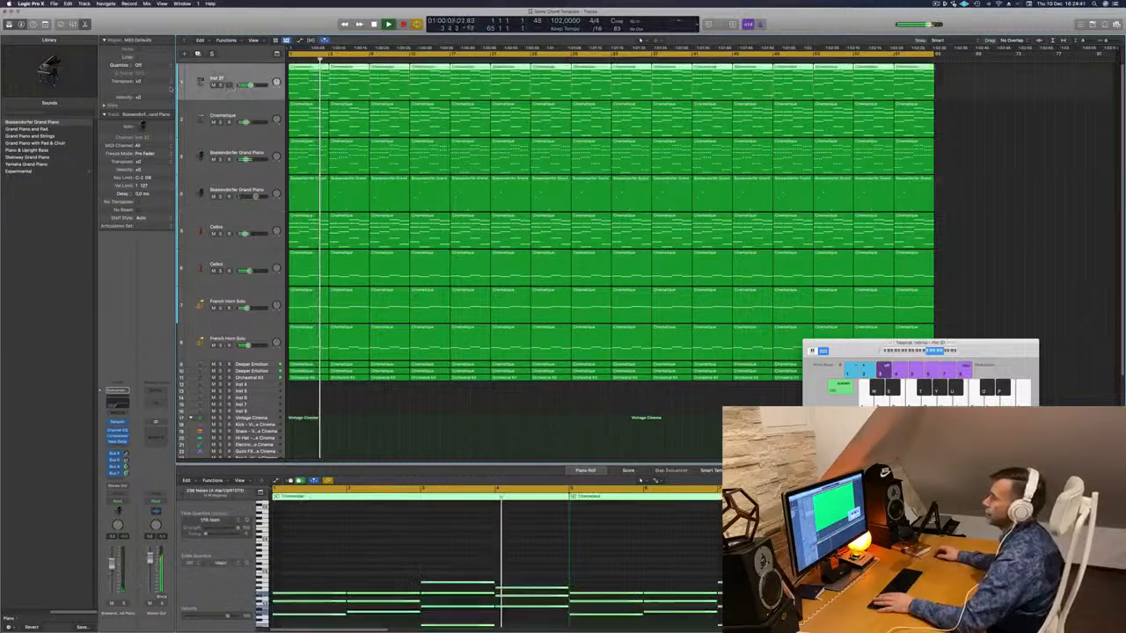
key("space")
key("space")
- Lower the Inst 31 Channel EQ high cut, check it soloed, and close the EQ window
left_click(117, 434)
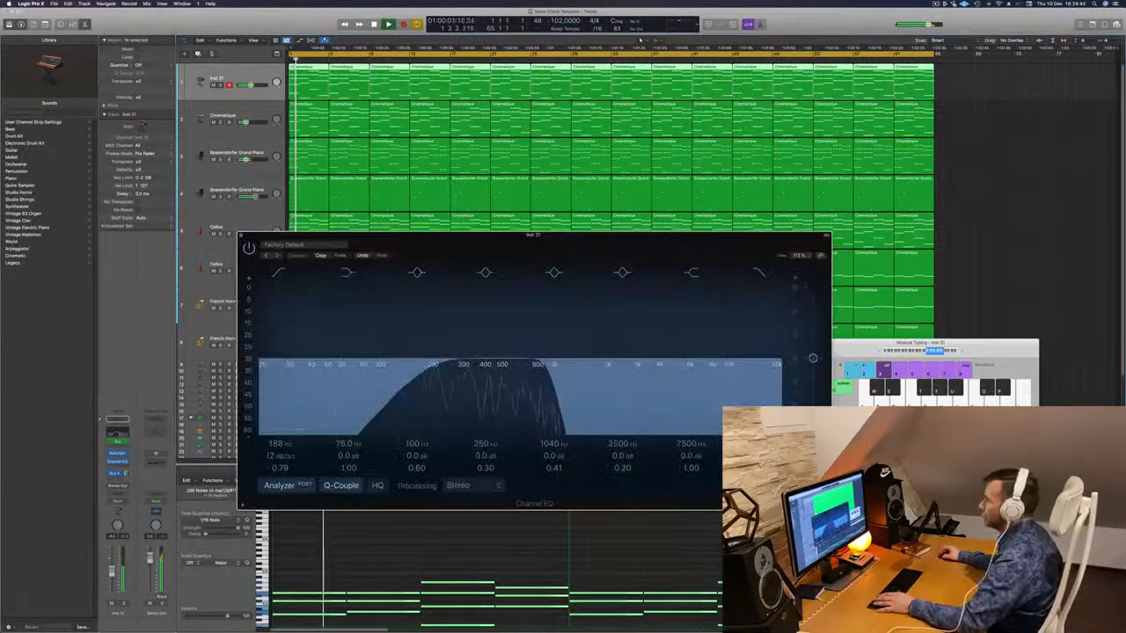
key("space")
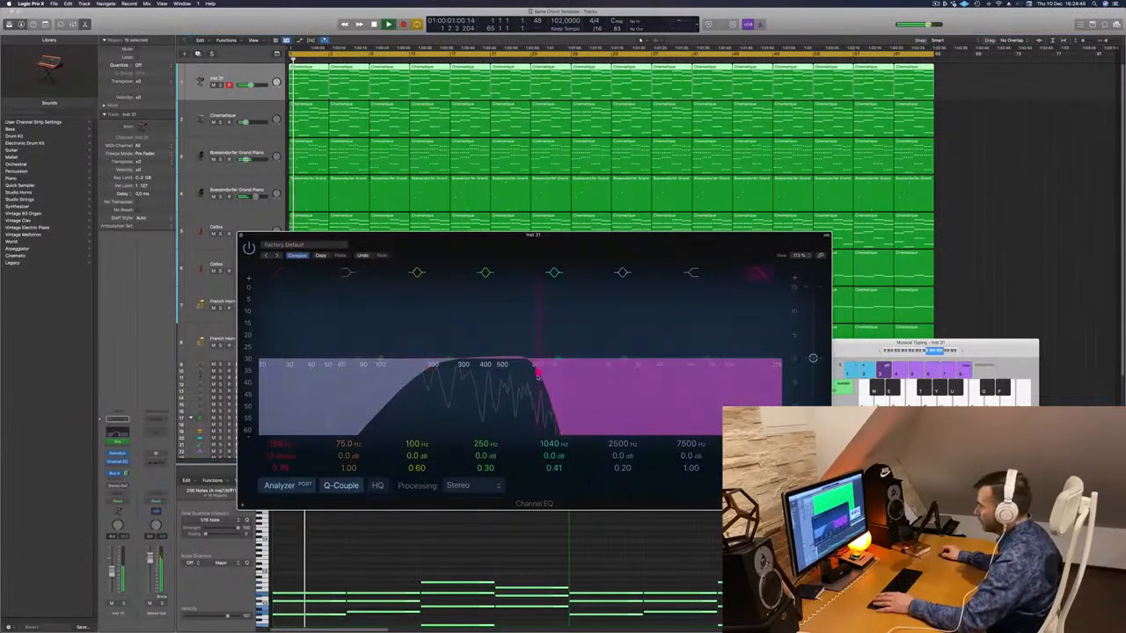
left_click_drag(538, 374, 516, 374)
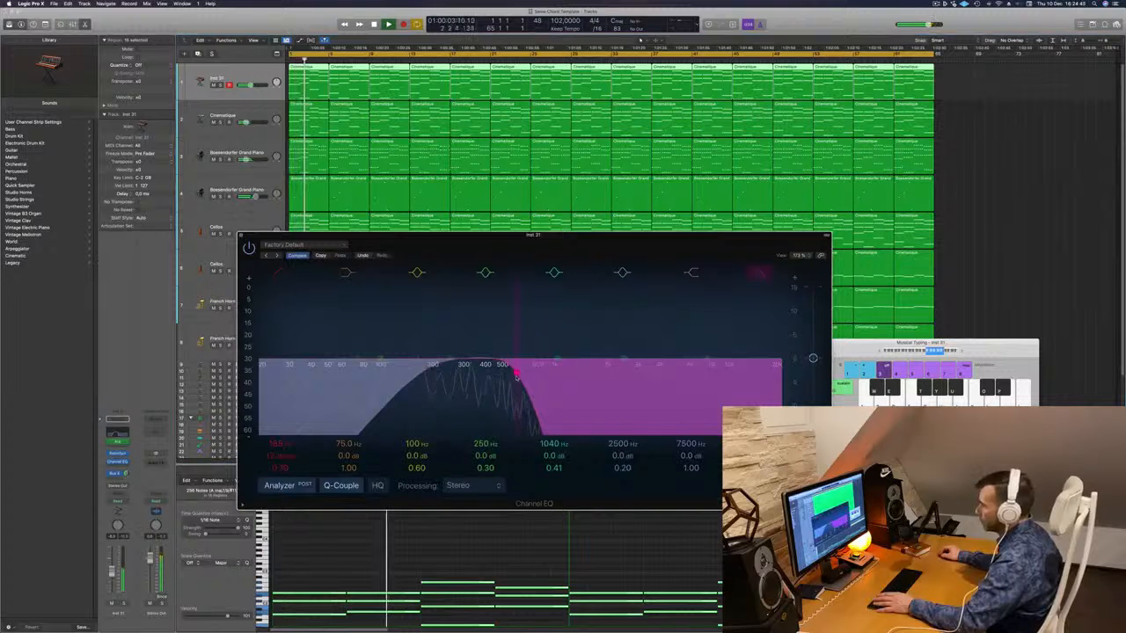
key("space")
key("space")
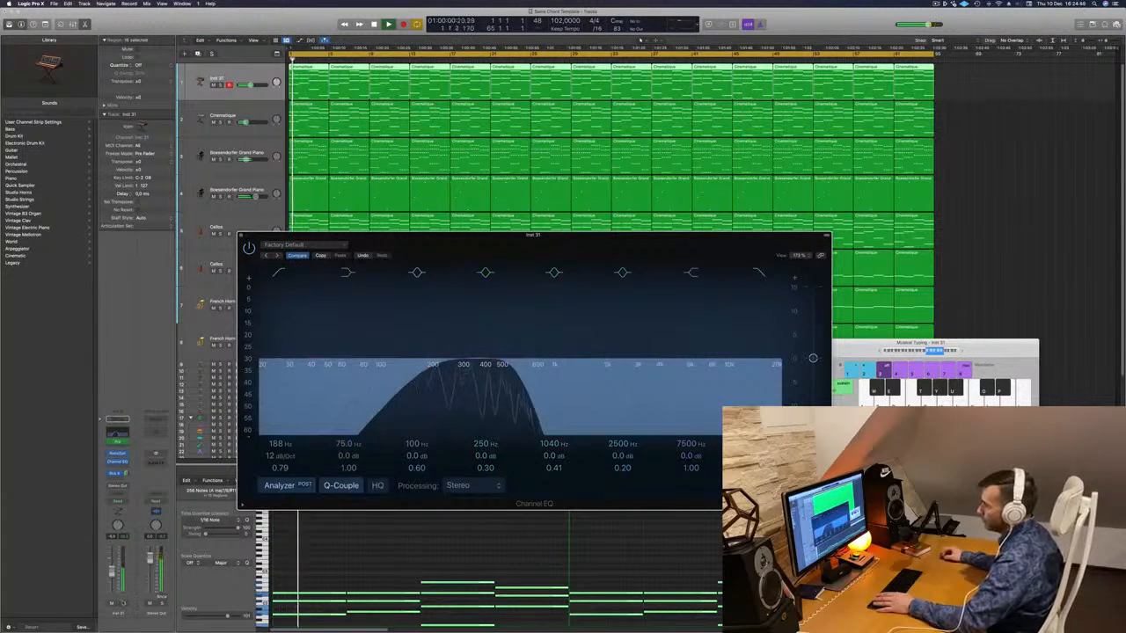
left_click(123, 603)
left_click(123, 604)
key("space")
key("space")
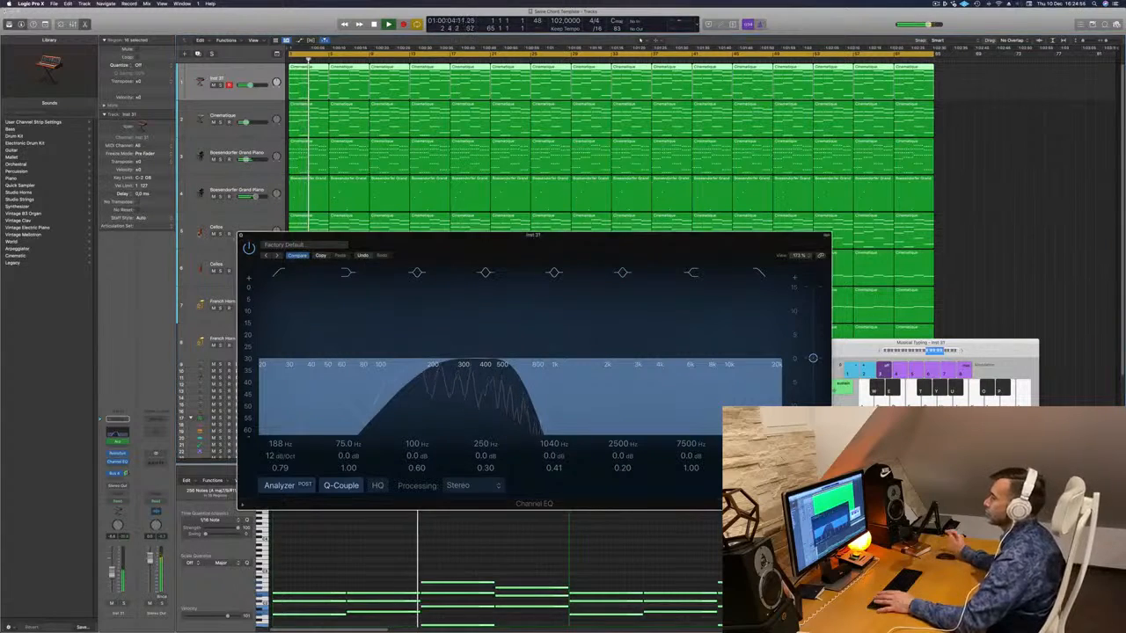
left_click(242, 237)
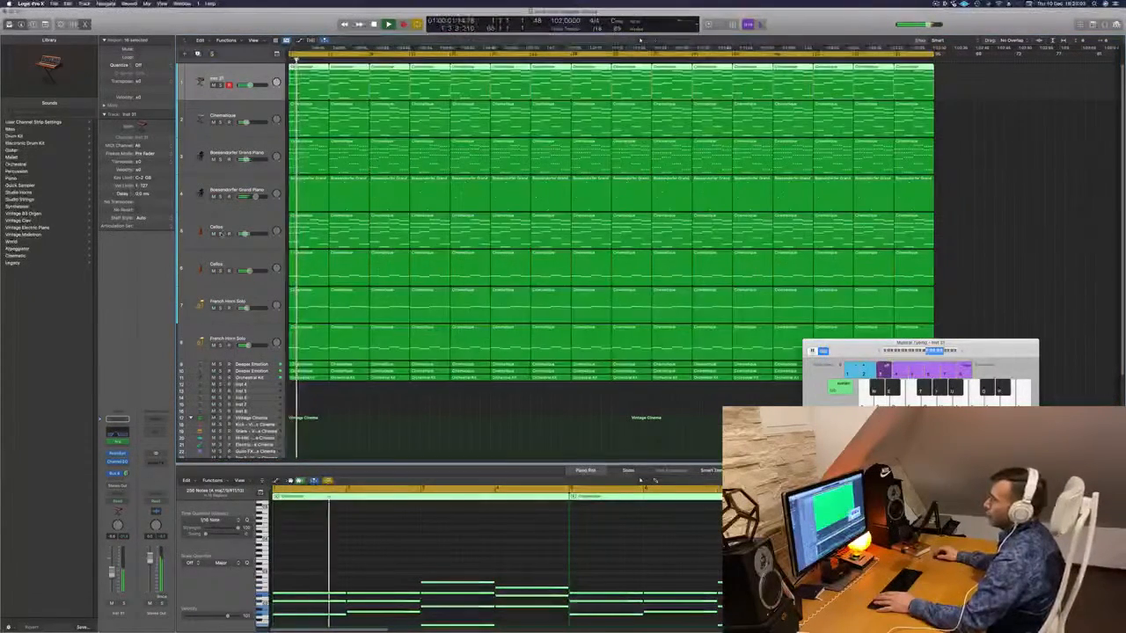
- Duplicate the Cellos track and select all 16 regions of the Cellos row
left_click(221, 234)
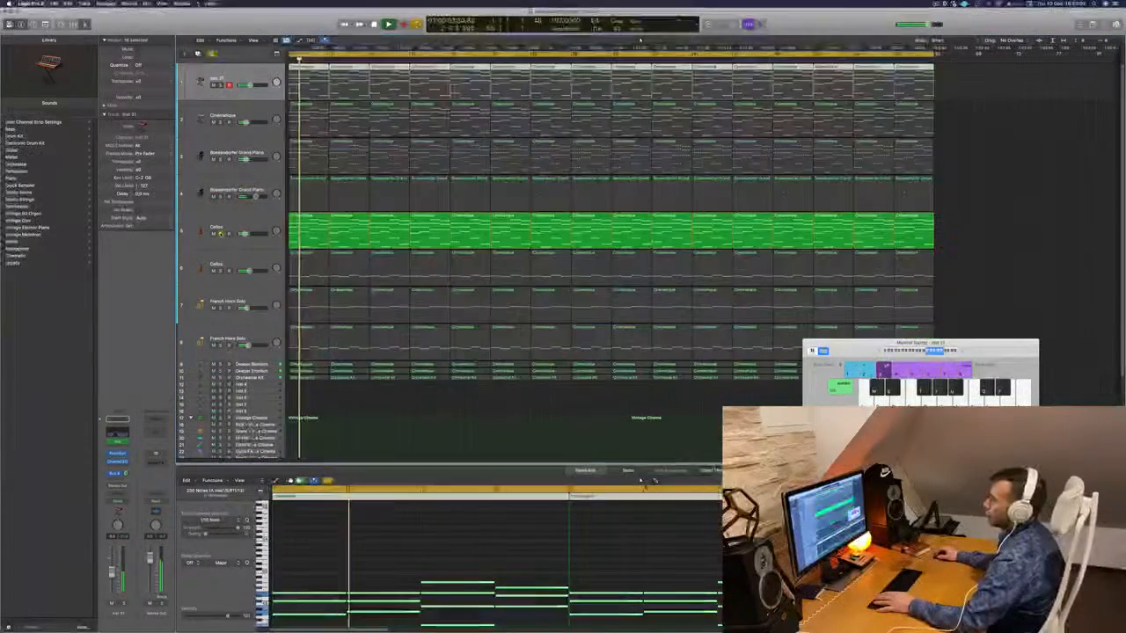
left_click(221, 234)
left_click(210, 229)
key("space")
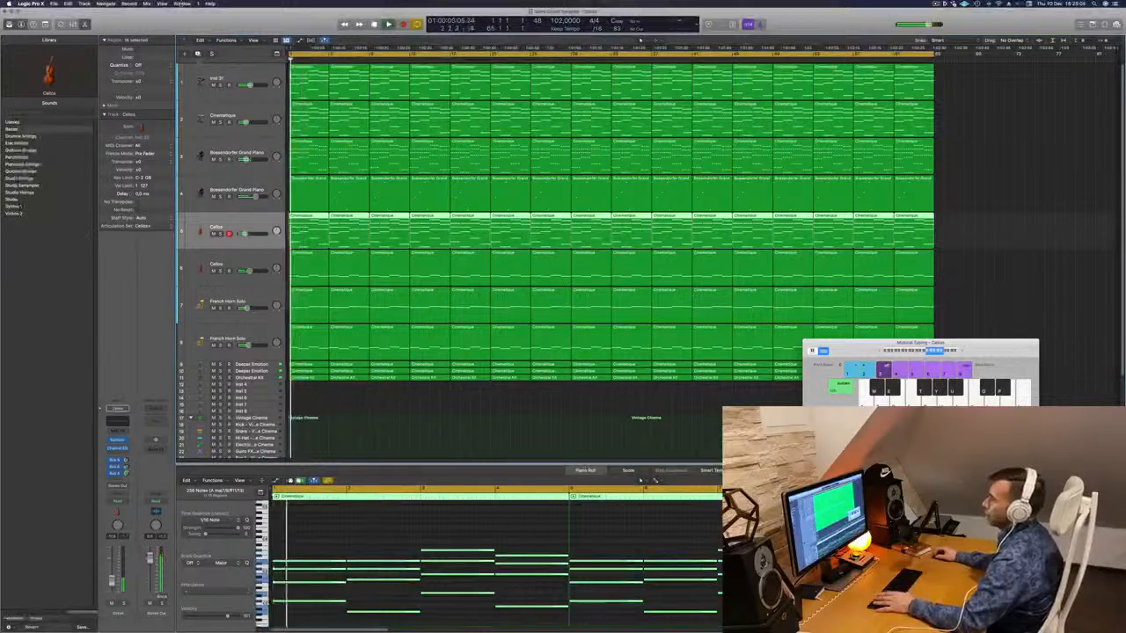
left_click(198, 55)
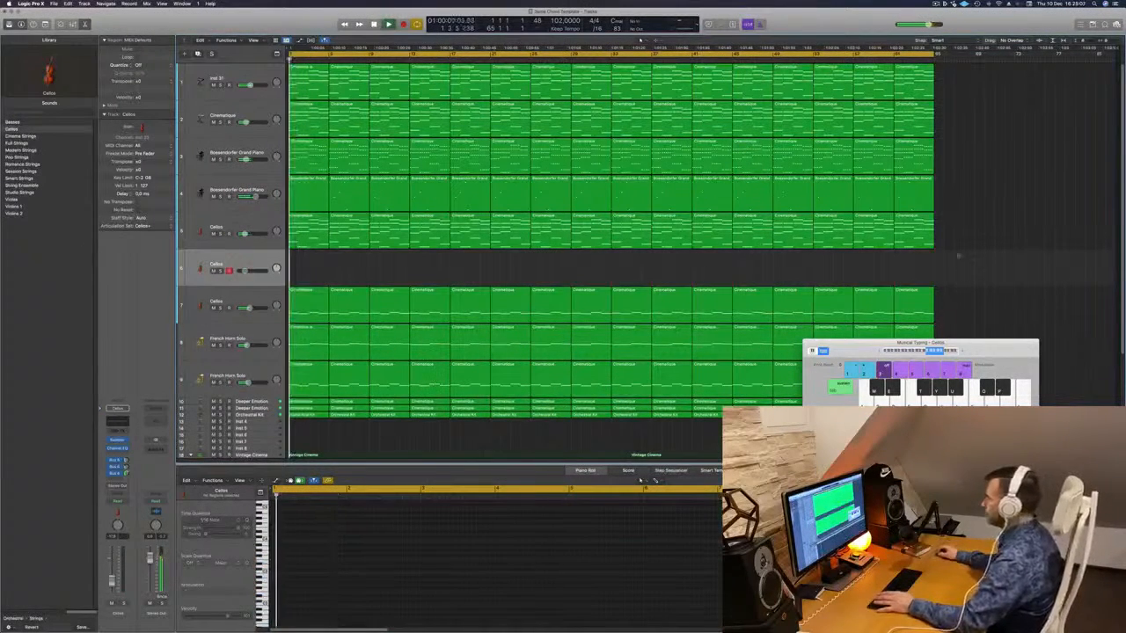
left_click_drag(964, 241, 309, 261)
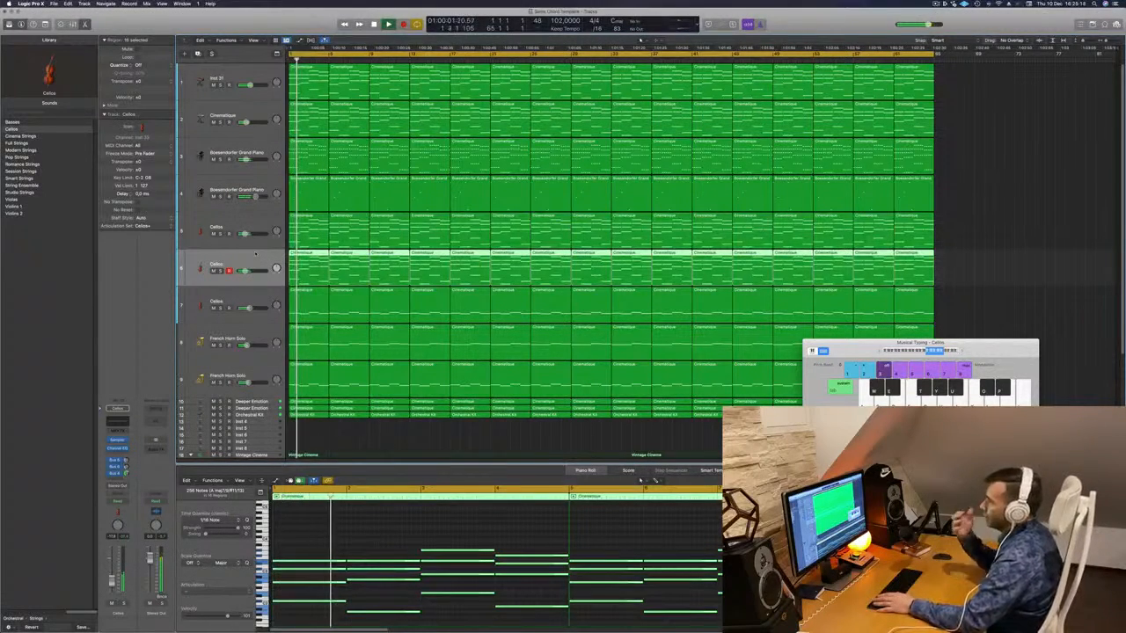
- Audition the Cinematique track, then switch the new track 6 sound to Violins 1
left_click(221, 122)
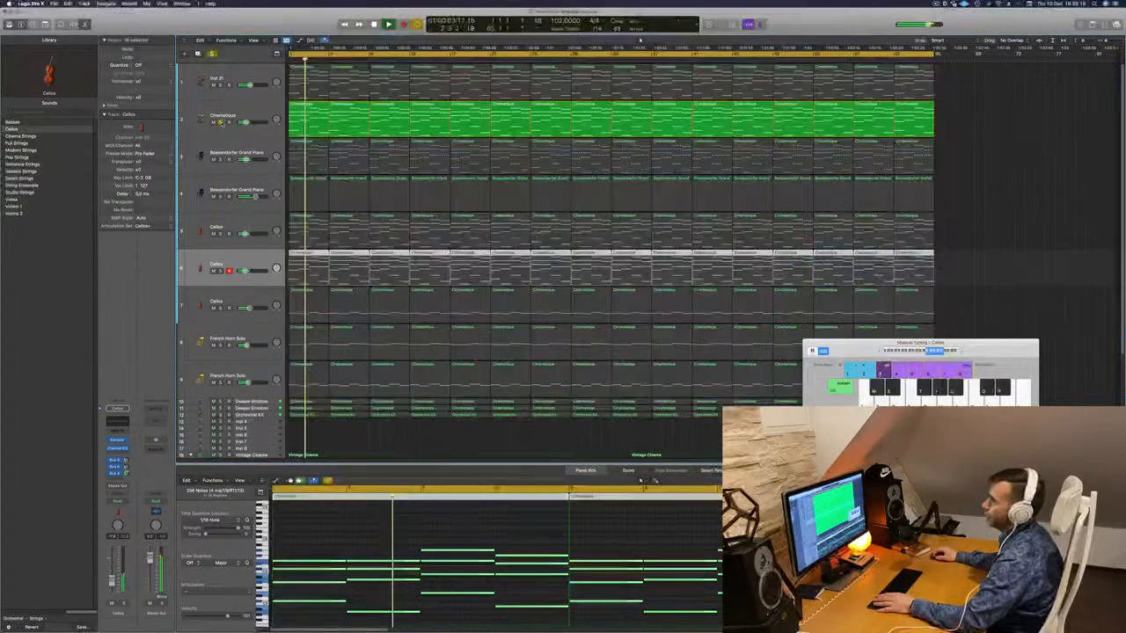
left_click(220, 123)
left_click(250, 115)
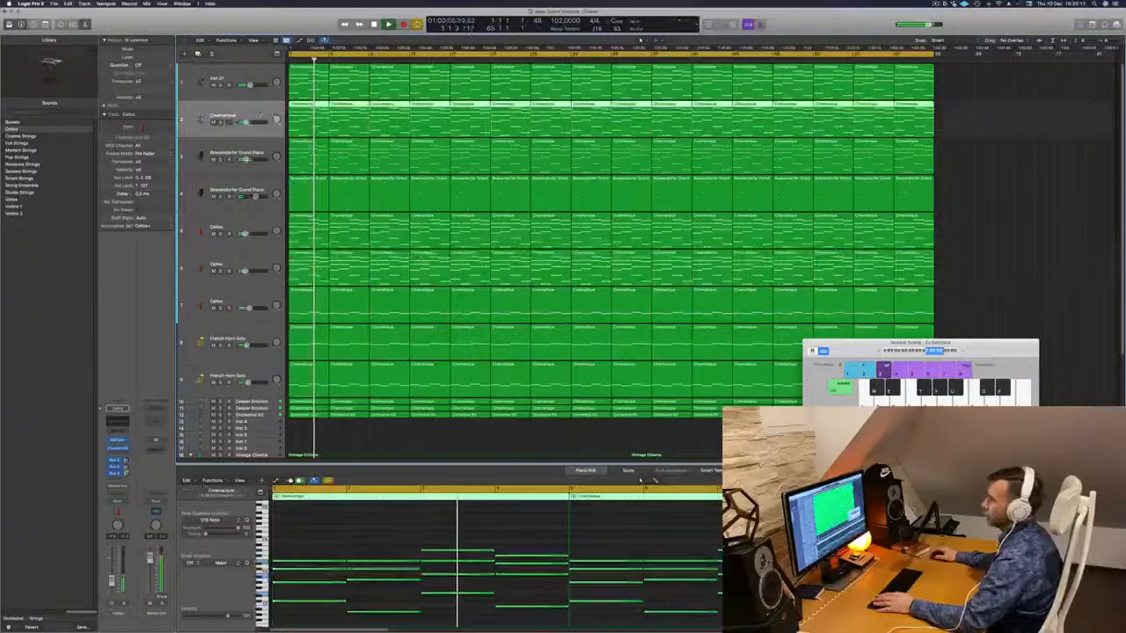
key("Return")
left_click(267, 257)
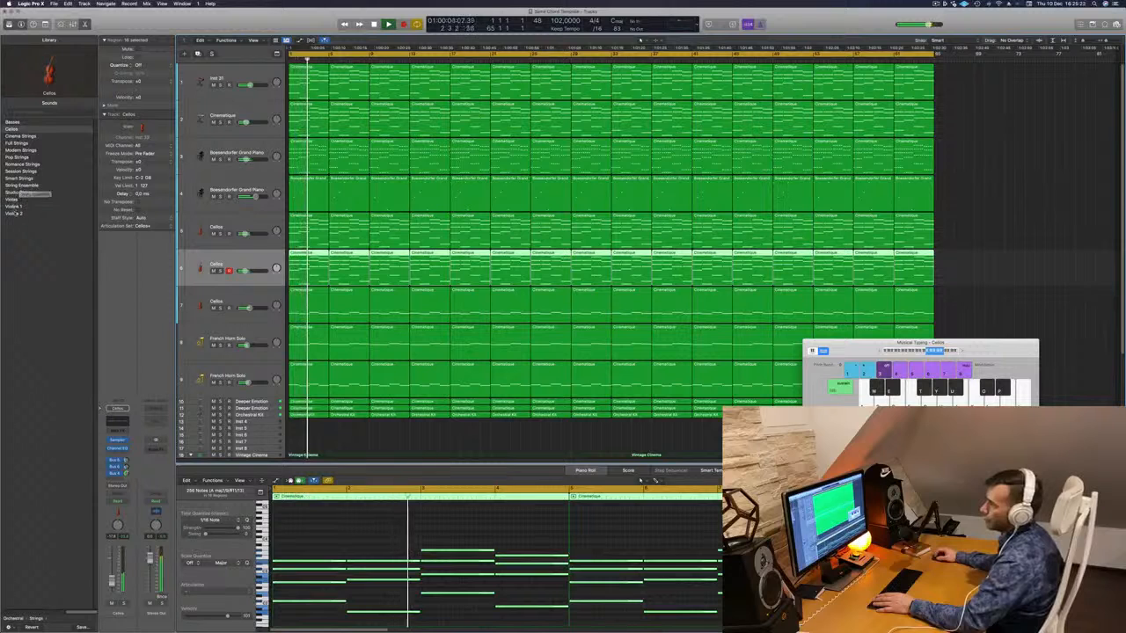
left_click(51, 207)
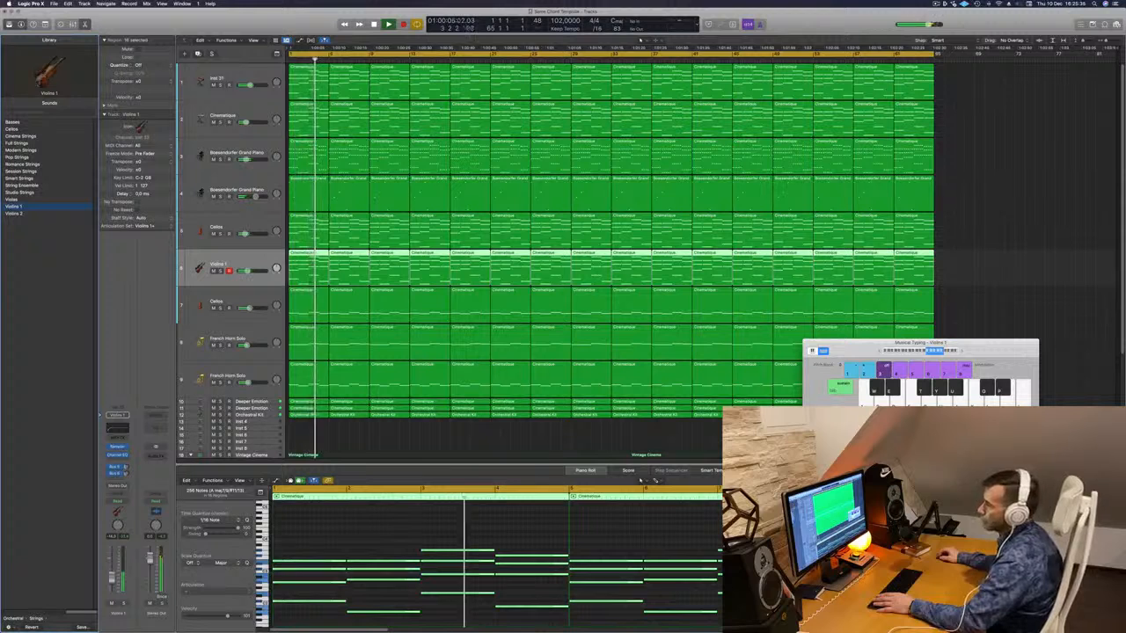
left_click(117, 479)
- Send Violins 1 to Bus 4 and raise its Channel EQ low cut to about 446 Hz with the analyzer on
mouse_move(132, 489)
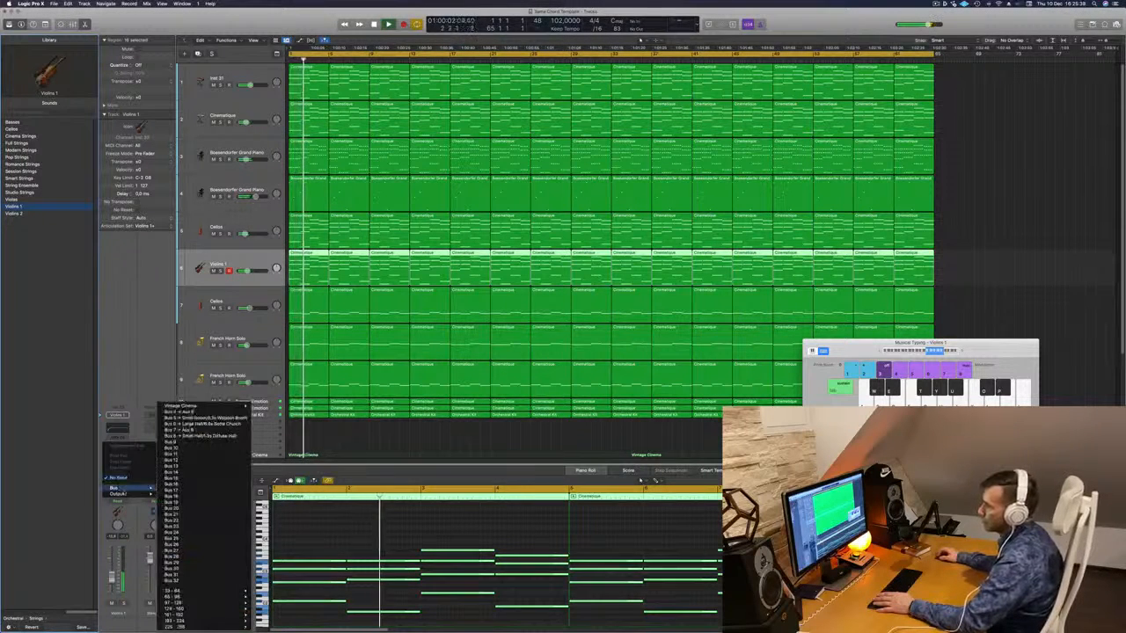
left_click(202, 412)
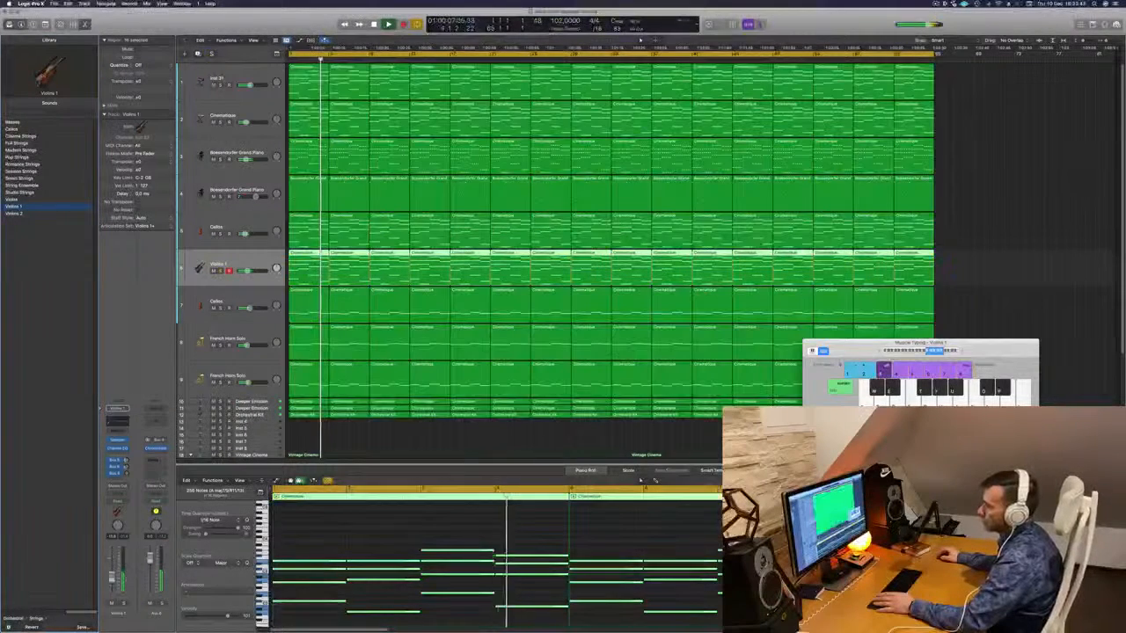
key("Return")
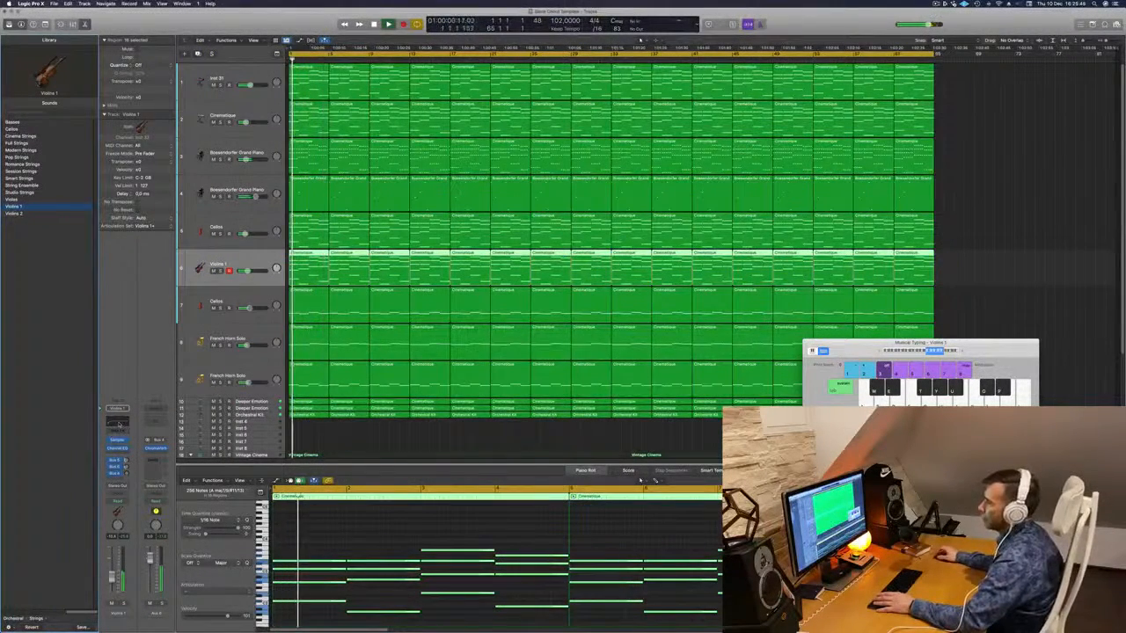
left_click(117, 424)
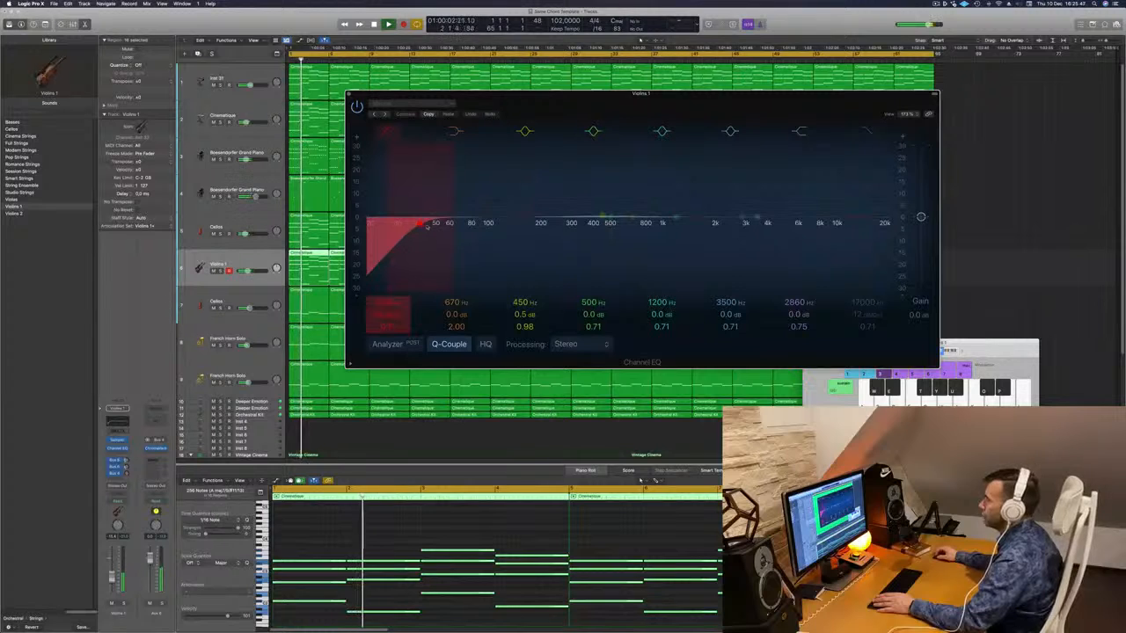
left_click(387, 344)
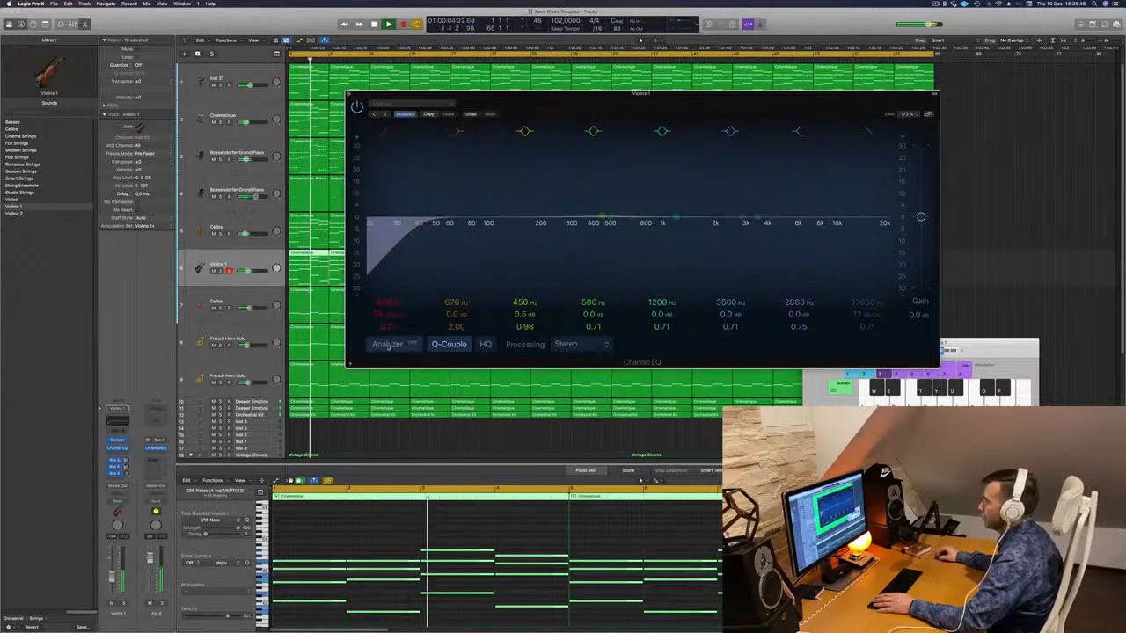
left_click_drag(446, 227, 601, 223)
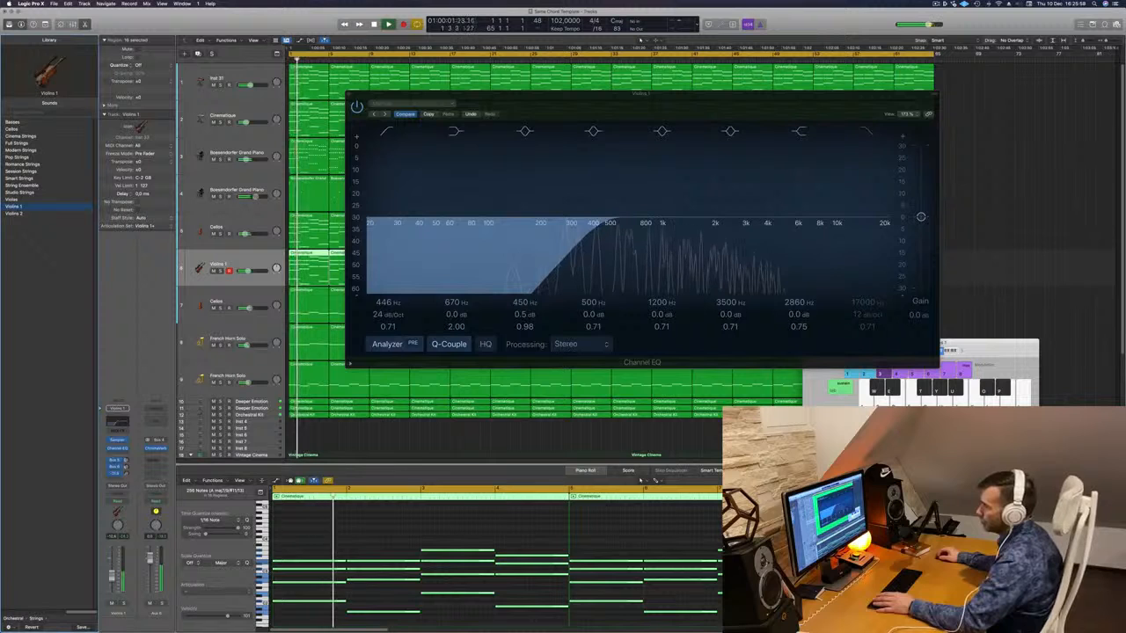
- Add another bus send to Violins 1 and close its Channel EQ window
left_click(115, 467)
left_click(112, 473)
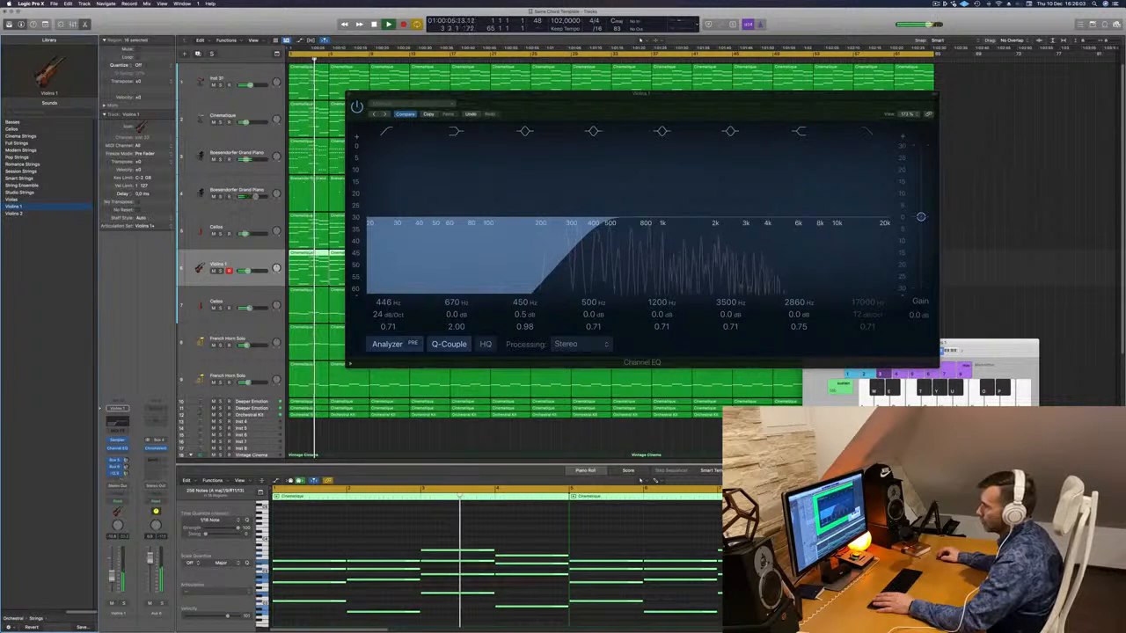
left_click(115, 479)
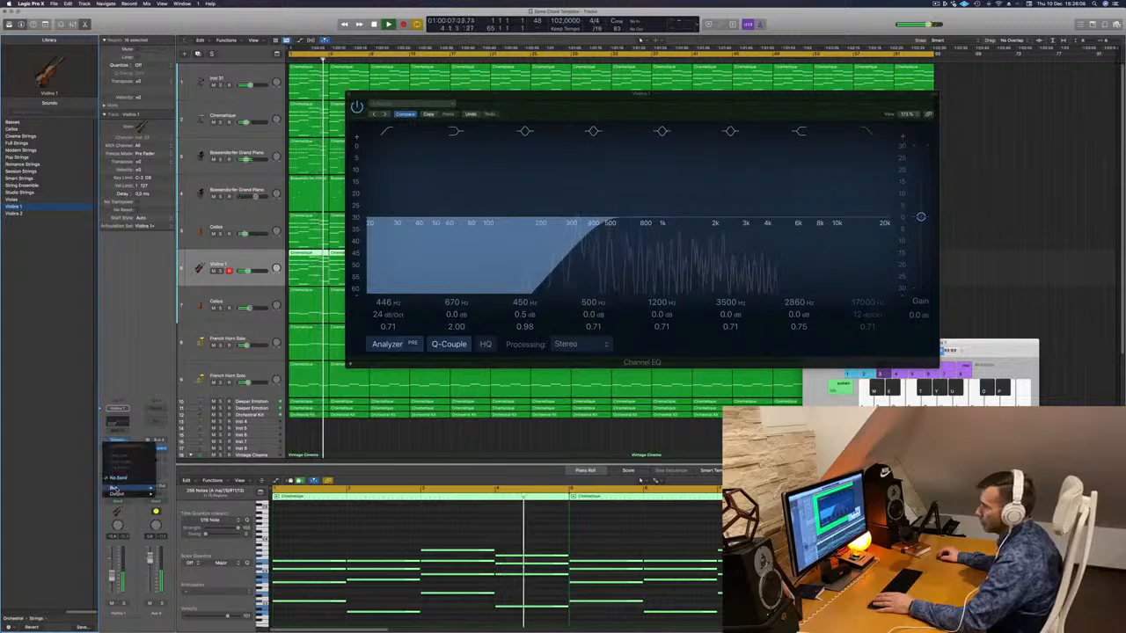
mouse_move(141, 487)
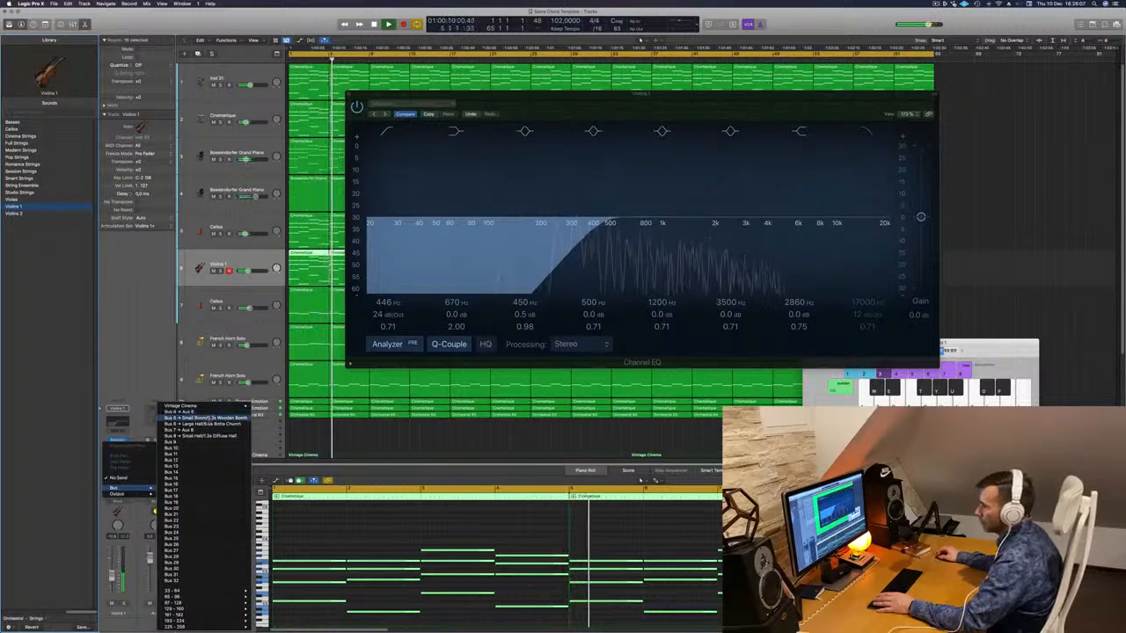
left_click(203, 412)
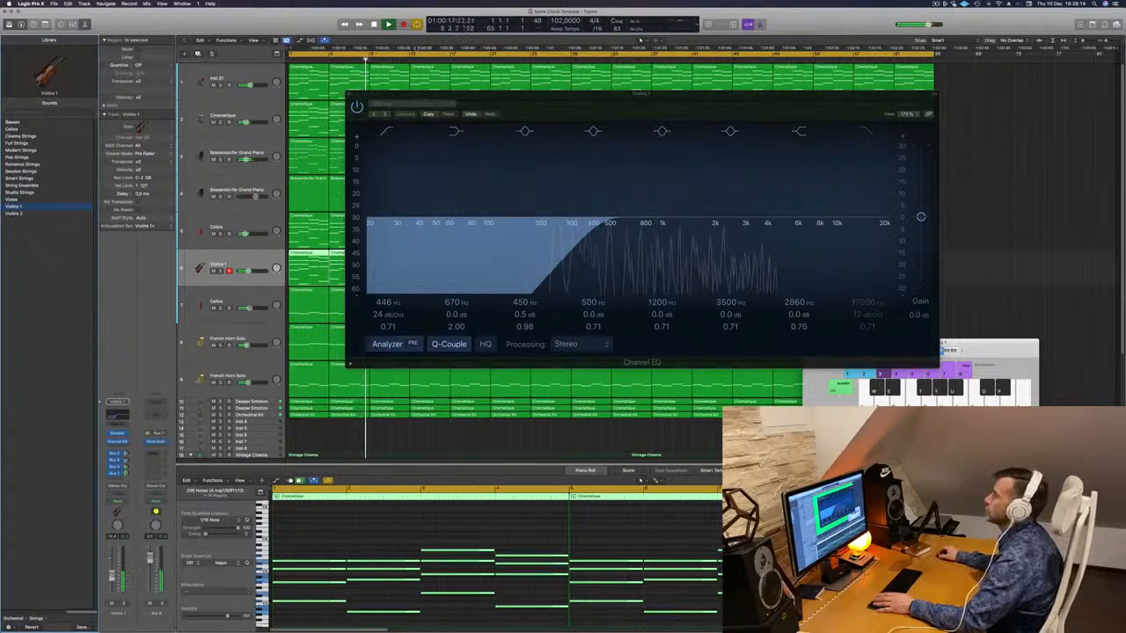
left_click_drag(619, 107, 506, 162)
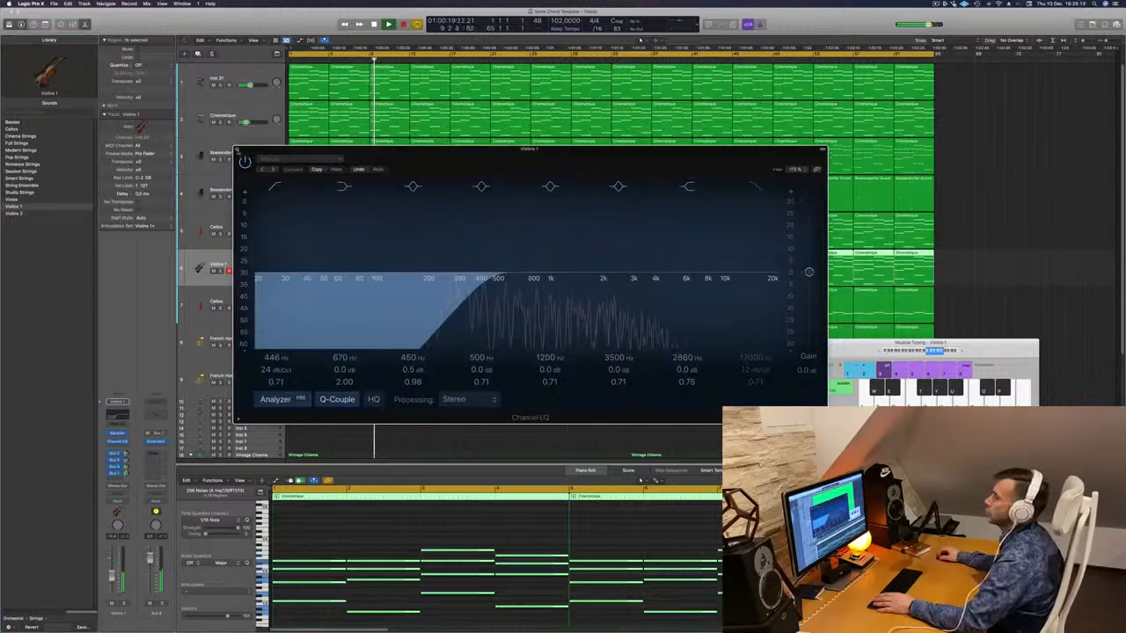
left_click(237, 150)
left_click(182, 192)
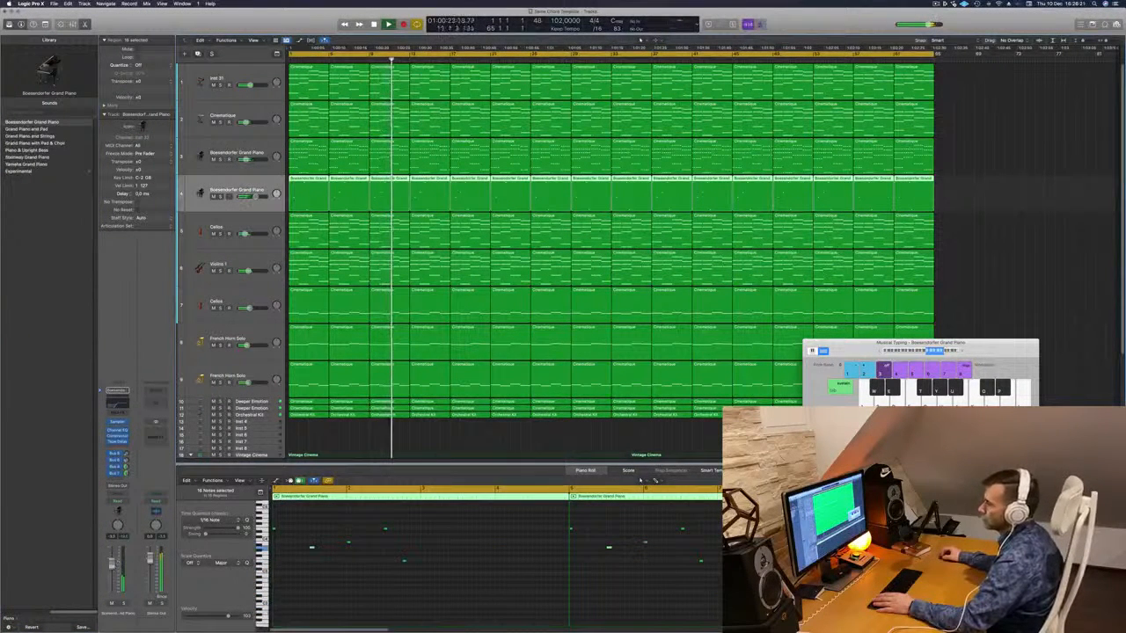
- Insert a Compressor on the second Bösendorfer Grand Piano track and play the song back
left_click(121, 447)
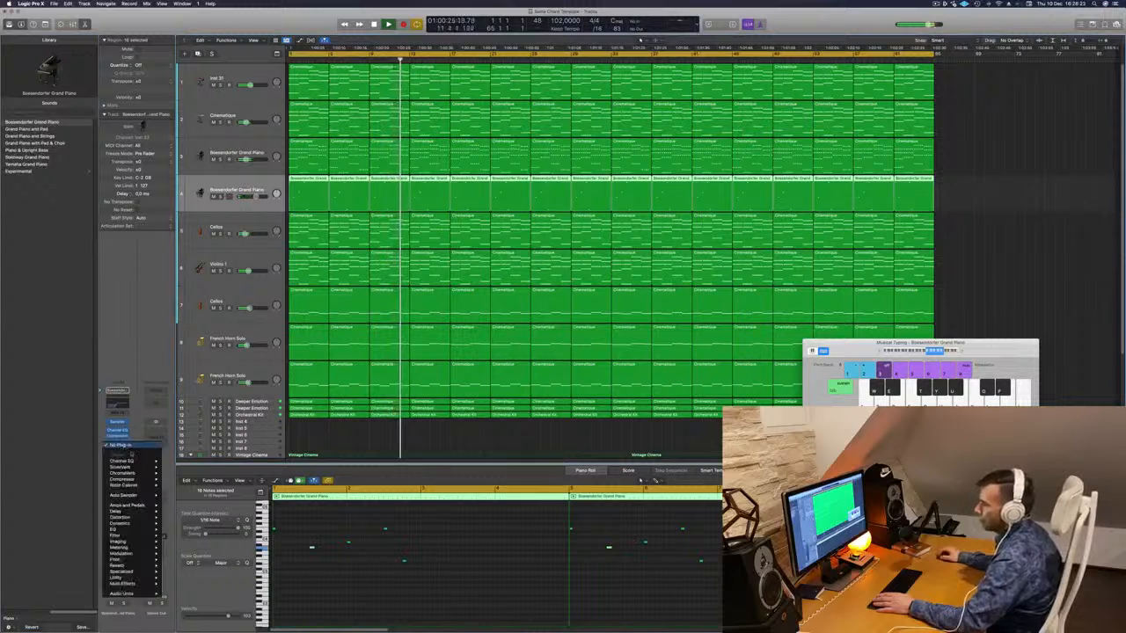
left_click(431, 205)
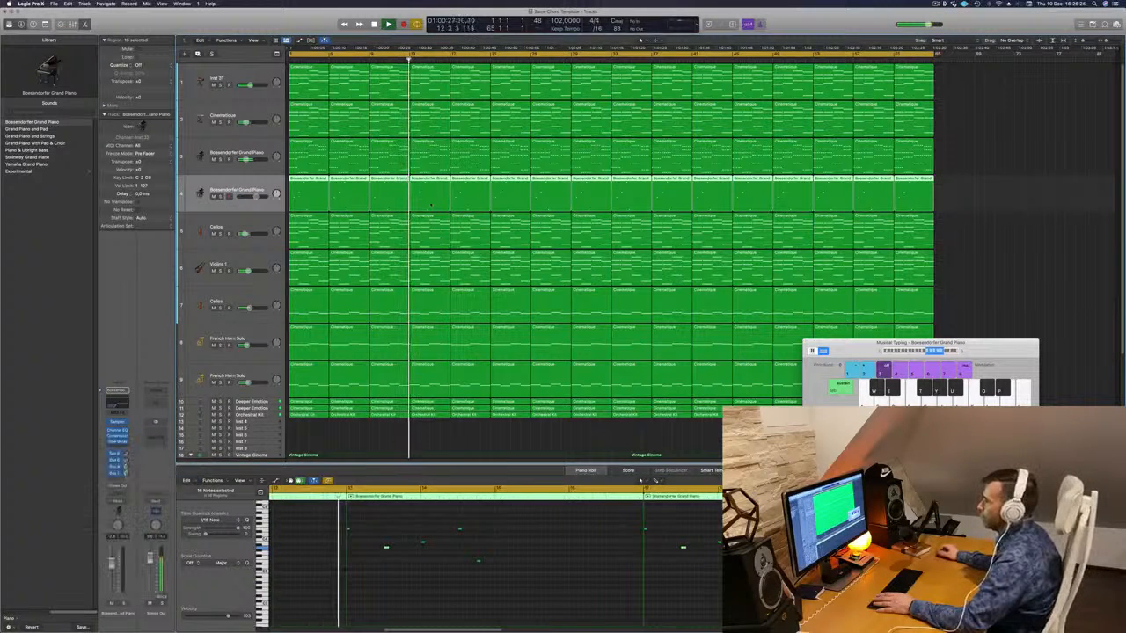
left_click_drag(439, 98, 510, 175)
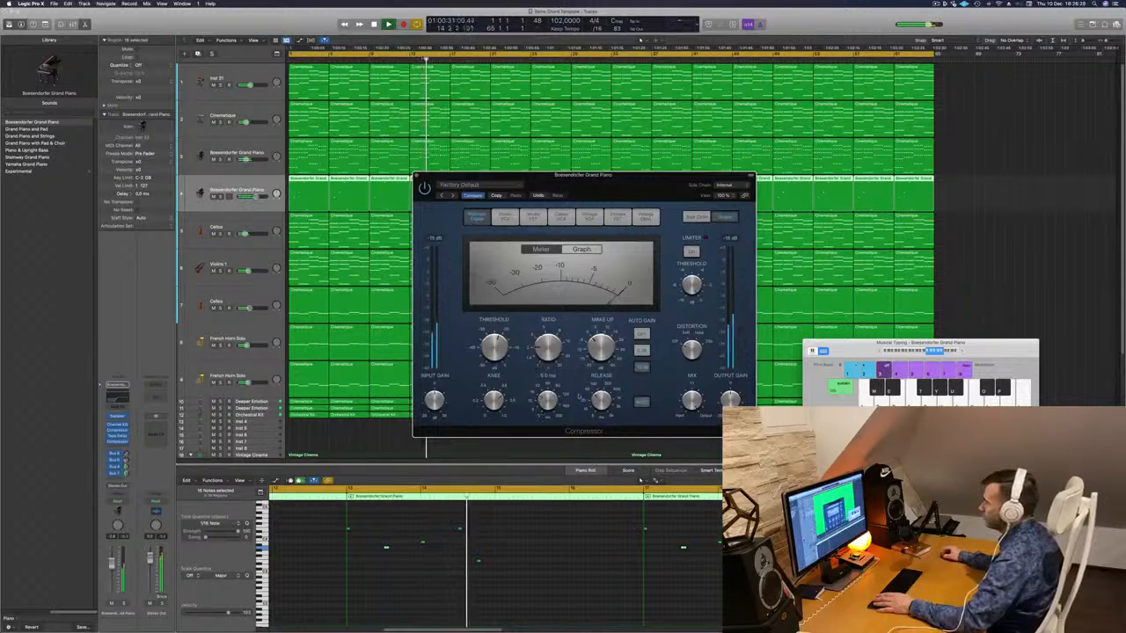
key("Return")
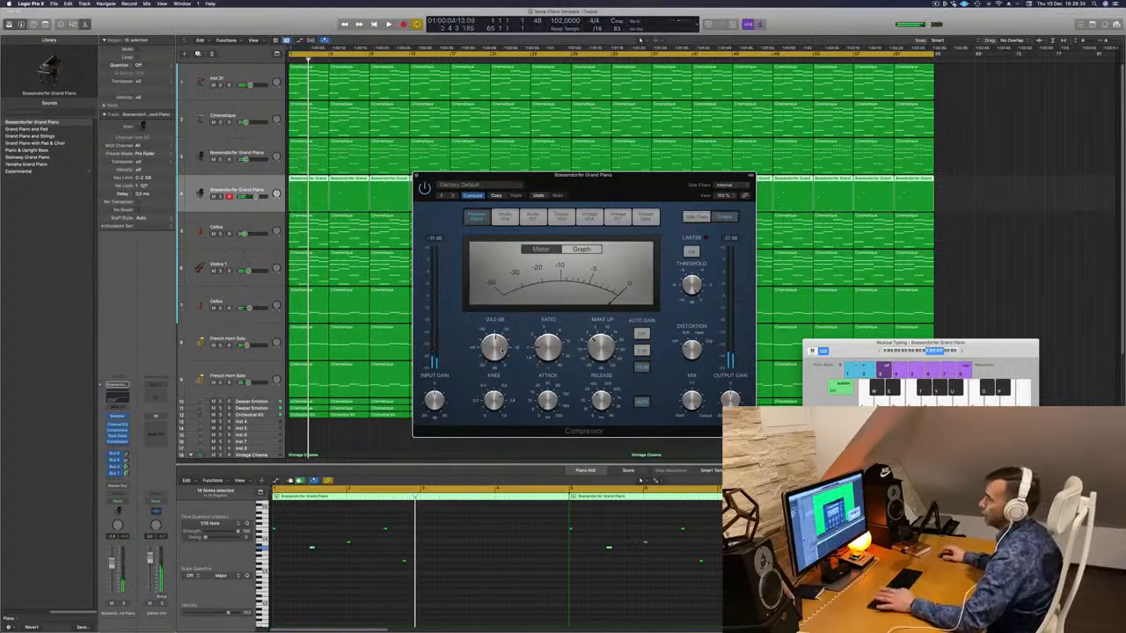
key("space")
- Close the Compressor window and mute track 1, Inst 31
key("space")
key("space")
left_click_drag(607, 177, 564, 150)
key("space")
key("space")
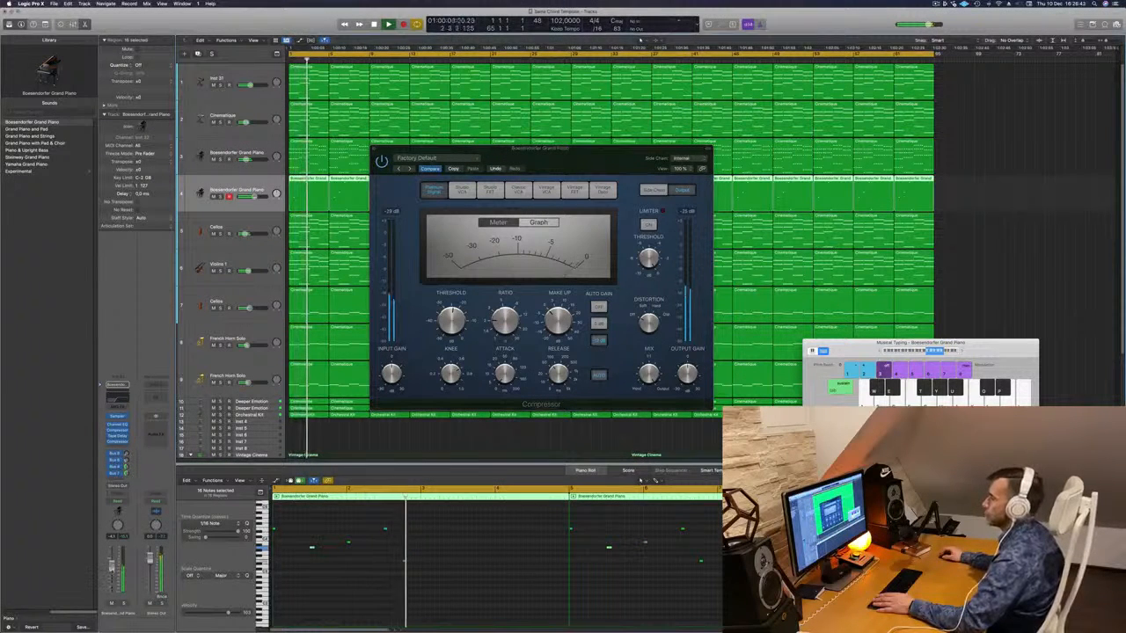
left_click_drag(559, 149, 462, 207)
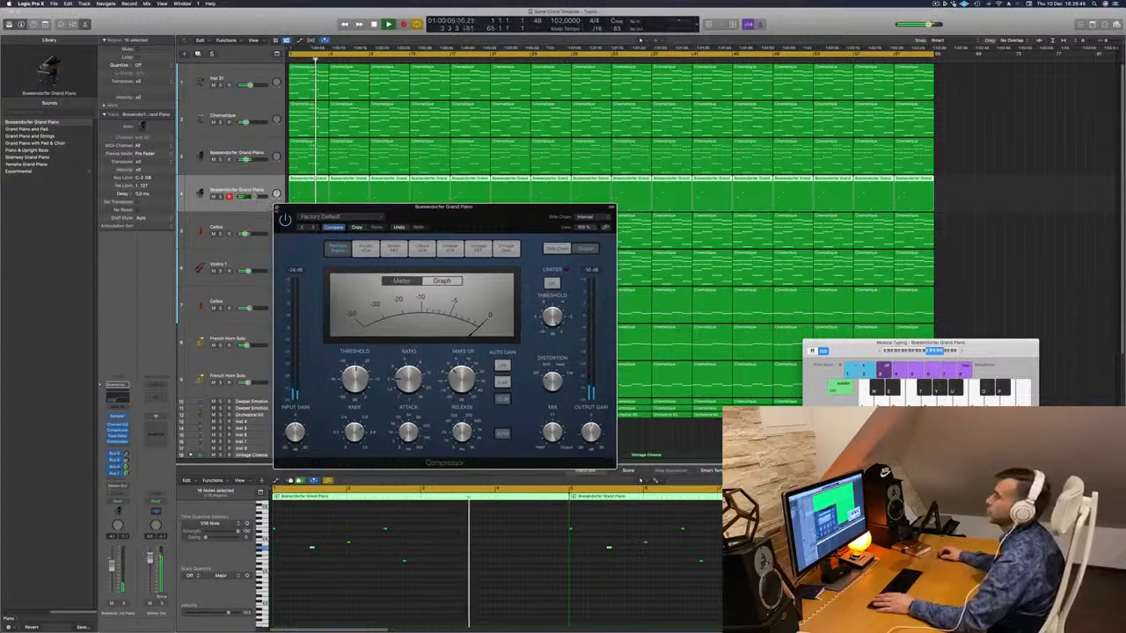
left_click(277, 208)
left_click(214, 86)
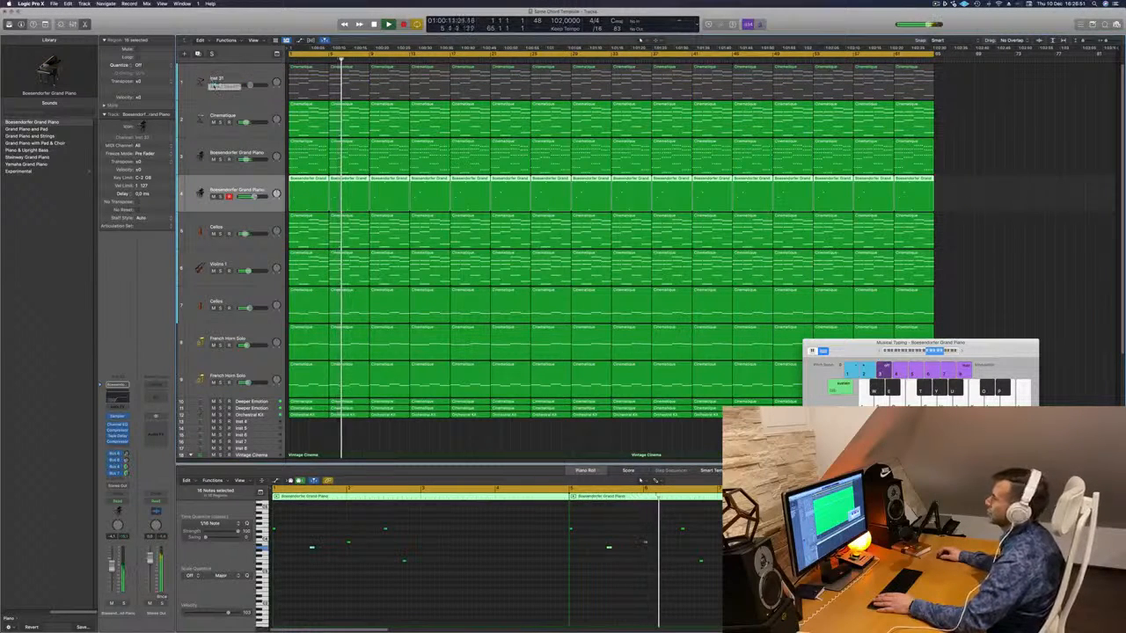
- Unmute track 1 and rename it from Inst 31 to Arp
left_click(214, 85)
key("space")
double_click(220, 78)
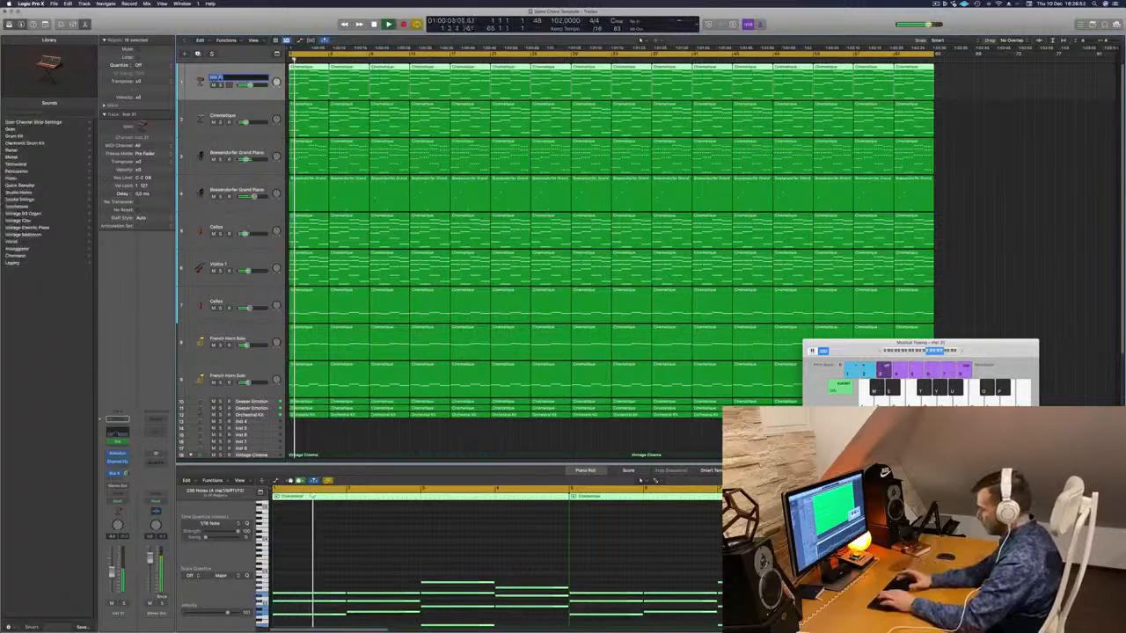
type("Add")
key("Return")
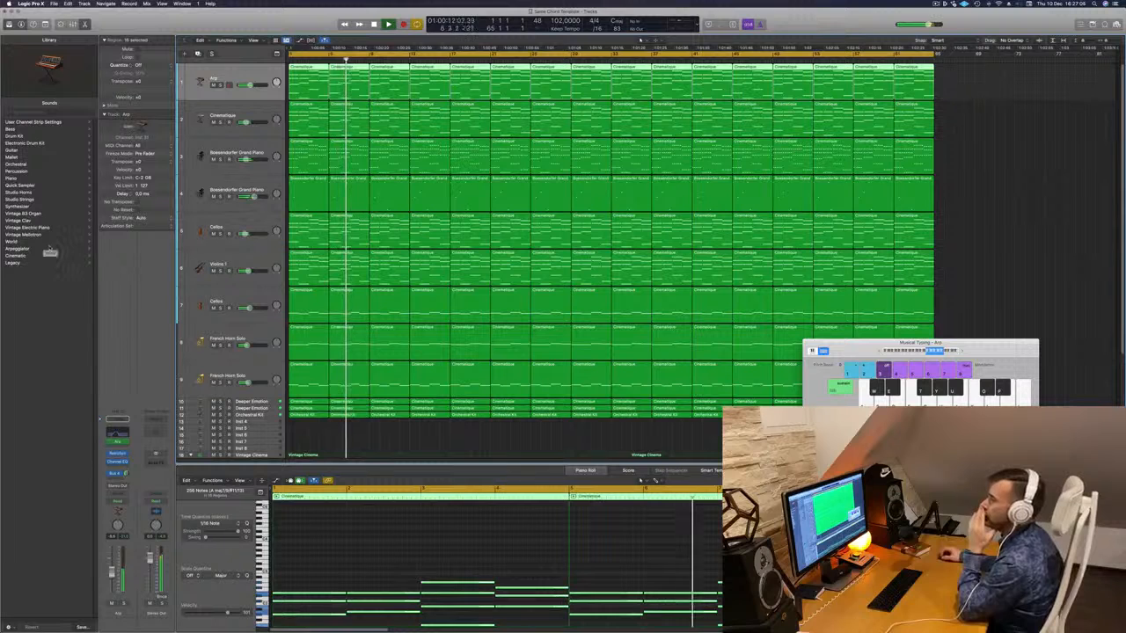
- Step through the track list down to the Violins 1 track and select it
left_click(234, 339)
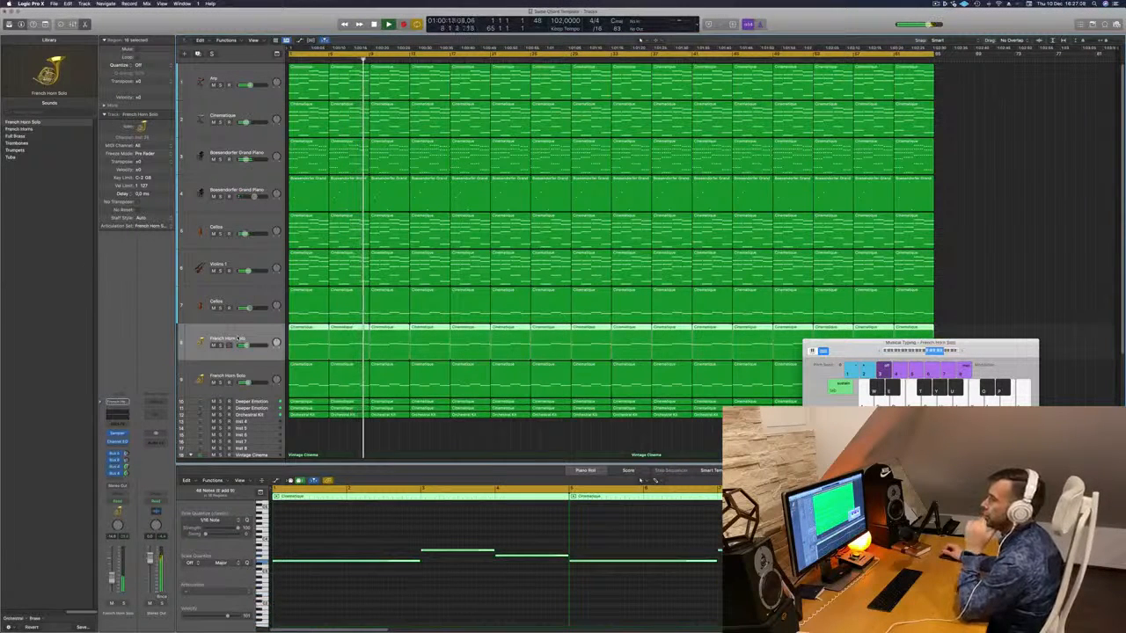
left_click(270, 373)
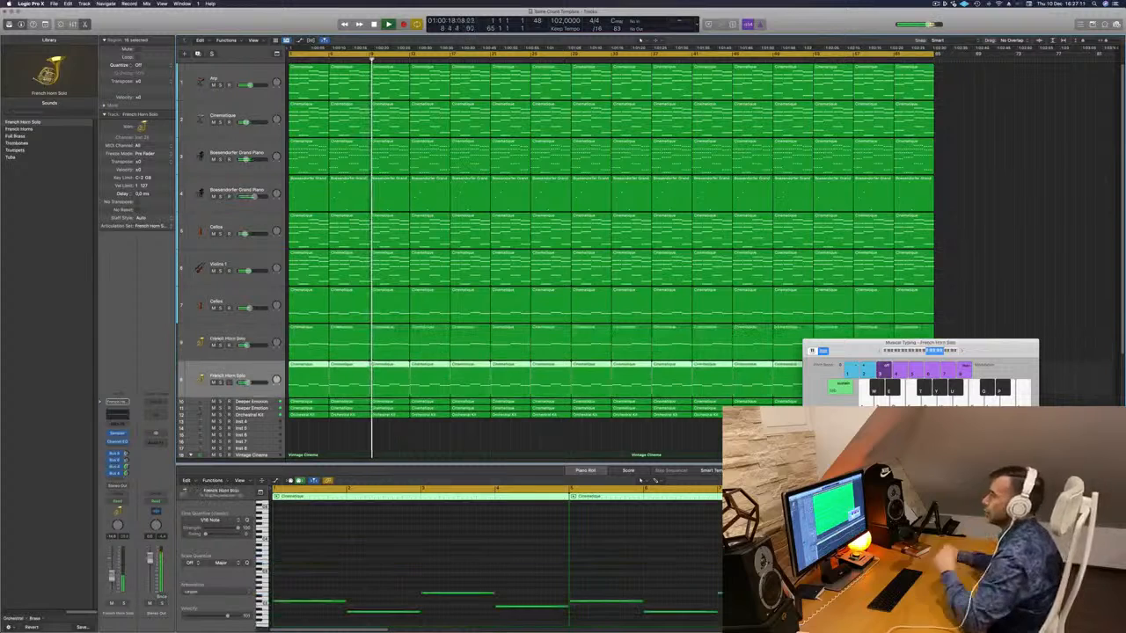
left_click(269, 262)
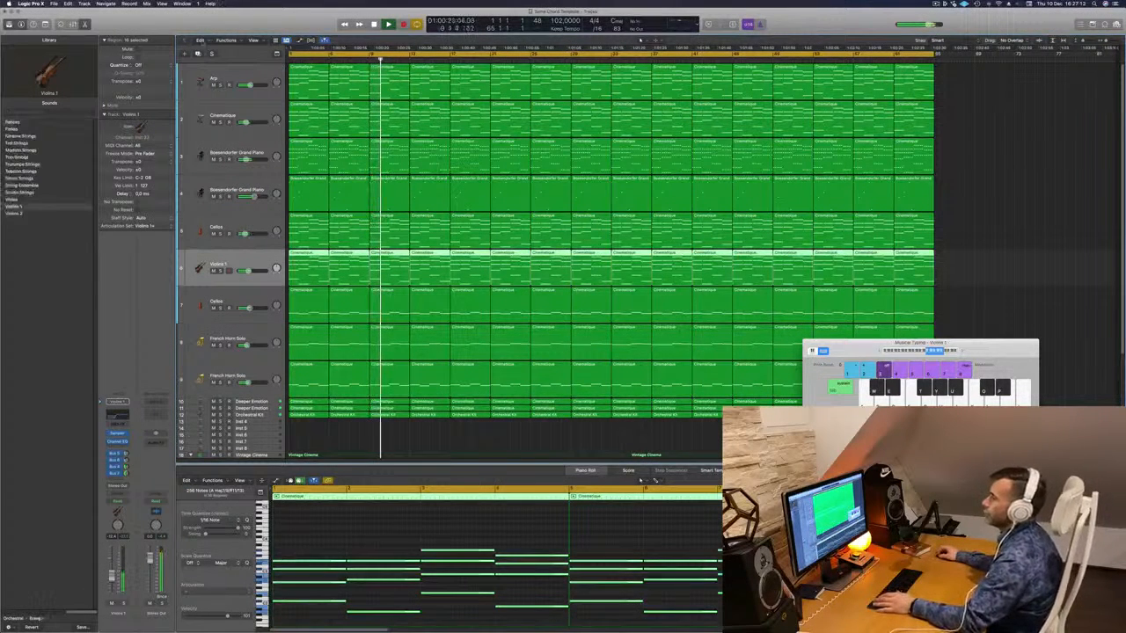
- Add a new track below Violins 1 with the Orchestral > Percussion > Timpani sound
key("super+d")
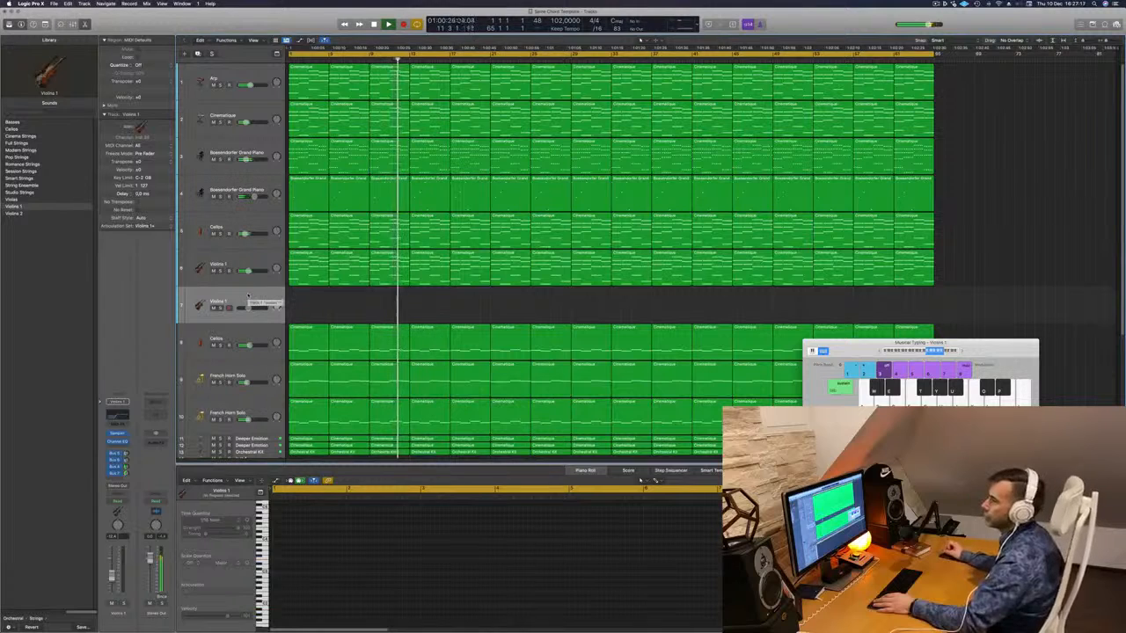
left_click(13, 622)
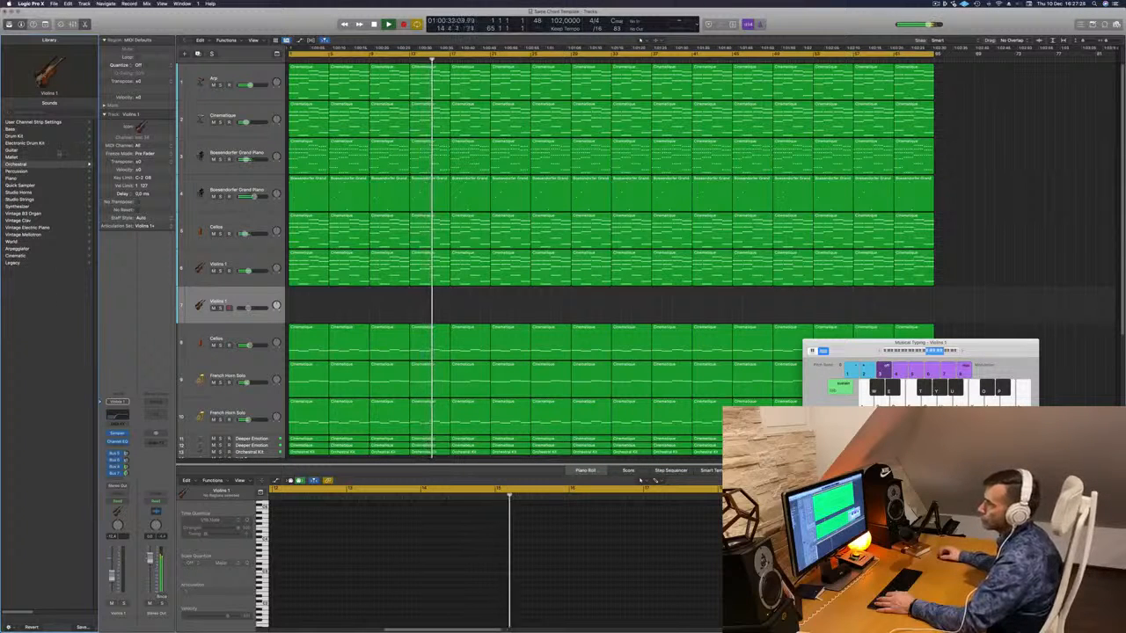
left_click(17, 164)
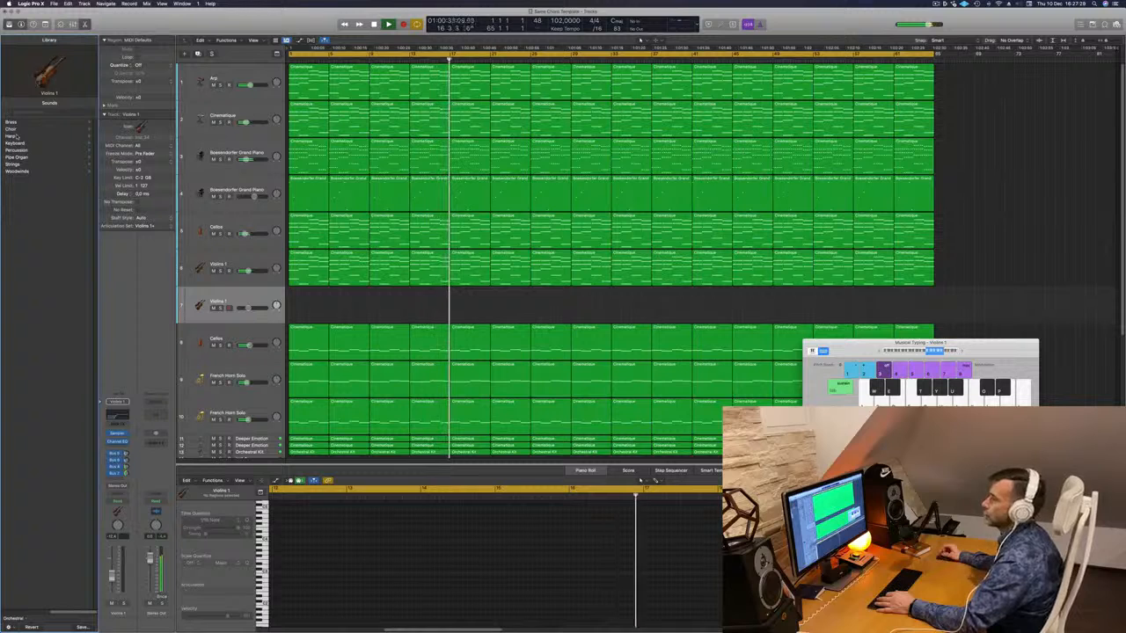
left_click(15, 149)
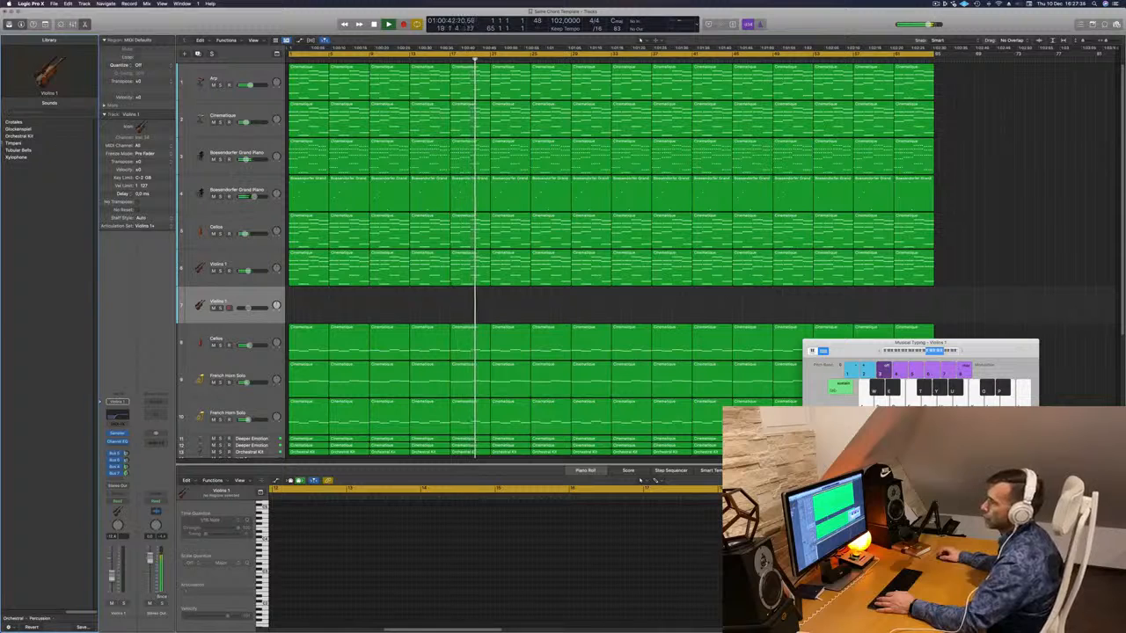
left_click(60, 143)
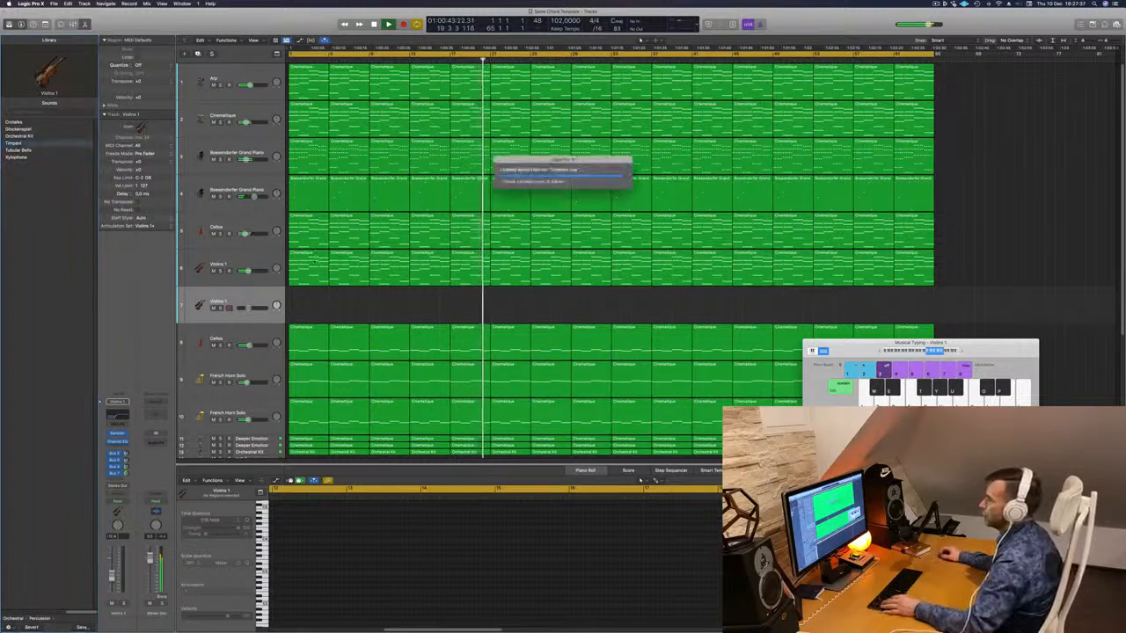
- Copy the first Violins 1 Cinematique region onto the Timpani track and audition it solo
left_click(307, 256)
left_click_drag(307, 264, 310, 305)
key("space")
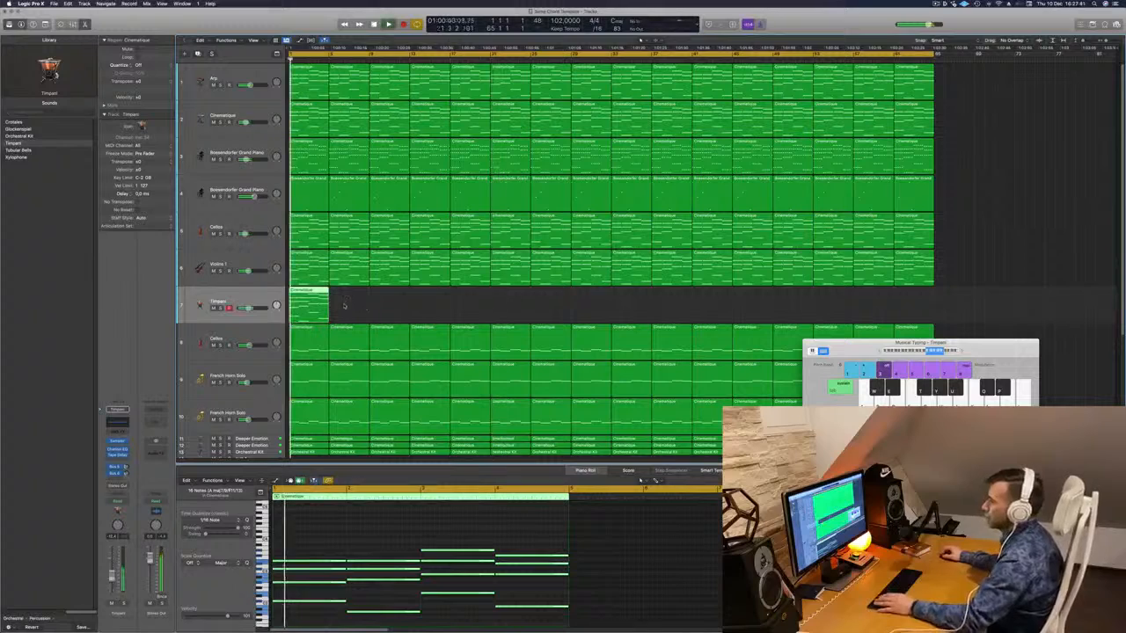
left_click(220, 309)
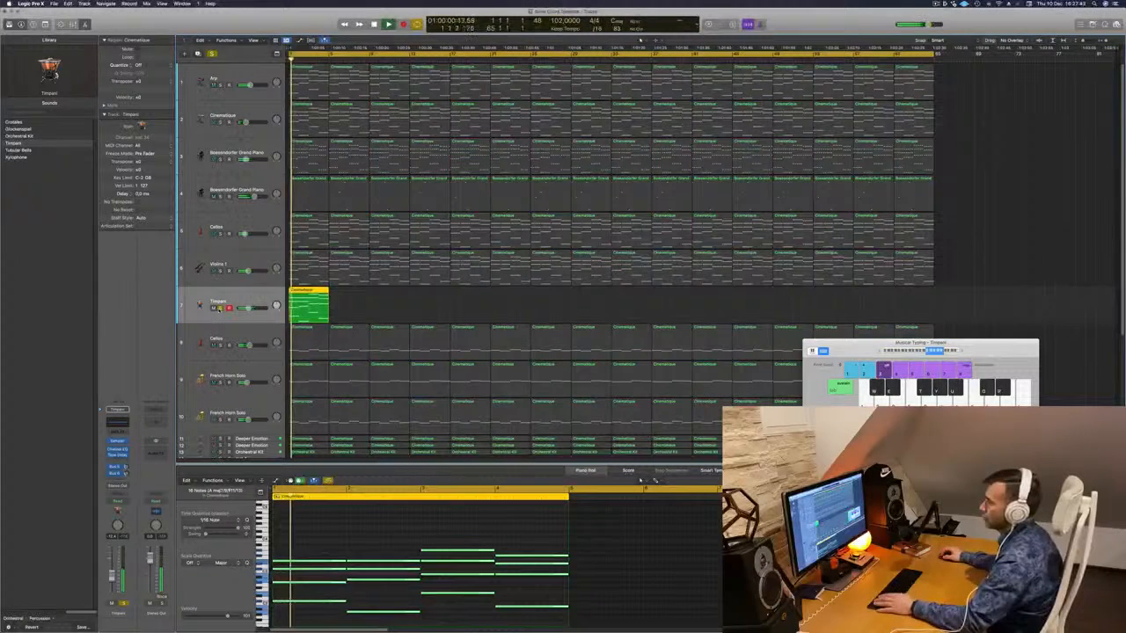
left_click(220, 309)
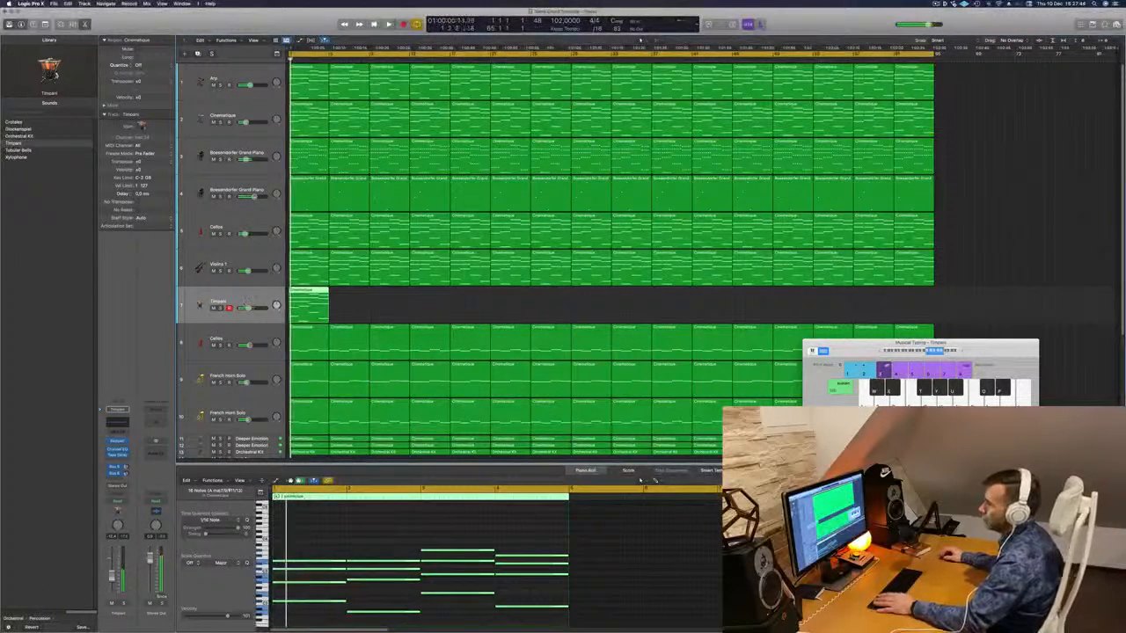
left_click(125, 431)
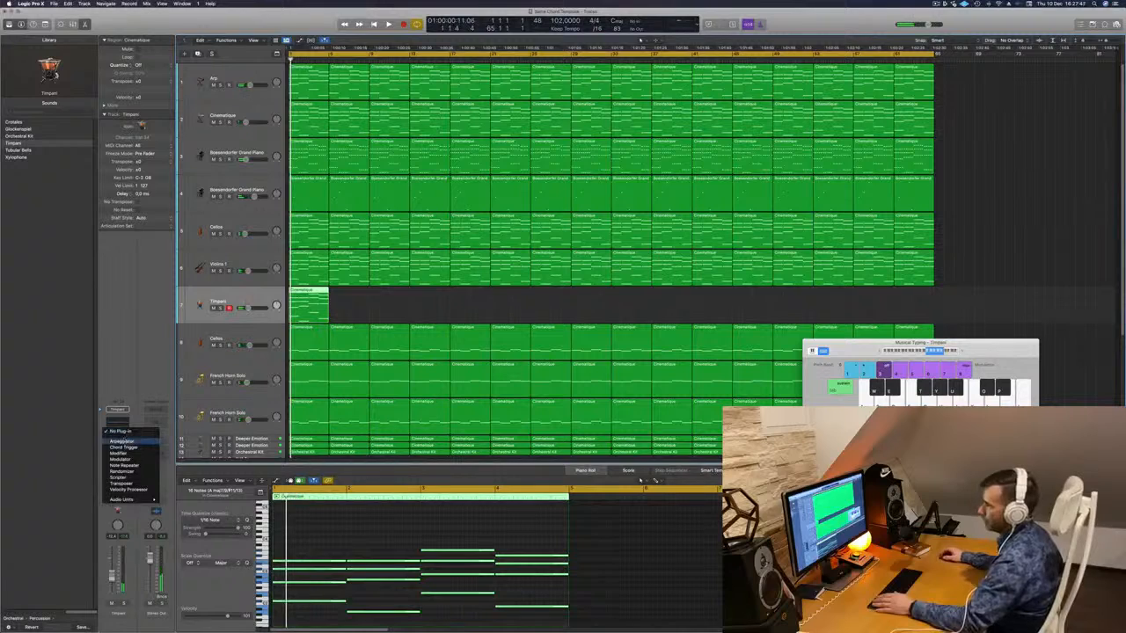
- Insert an Arpeggiator MIDI effect on the Timpani track, audition it, then close its window
left_click(122, 441)
key("space")
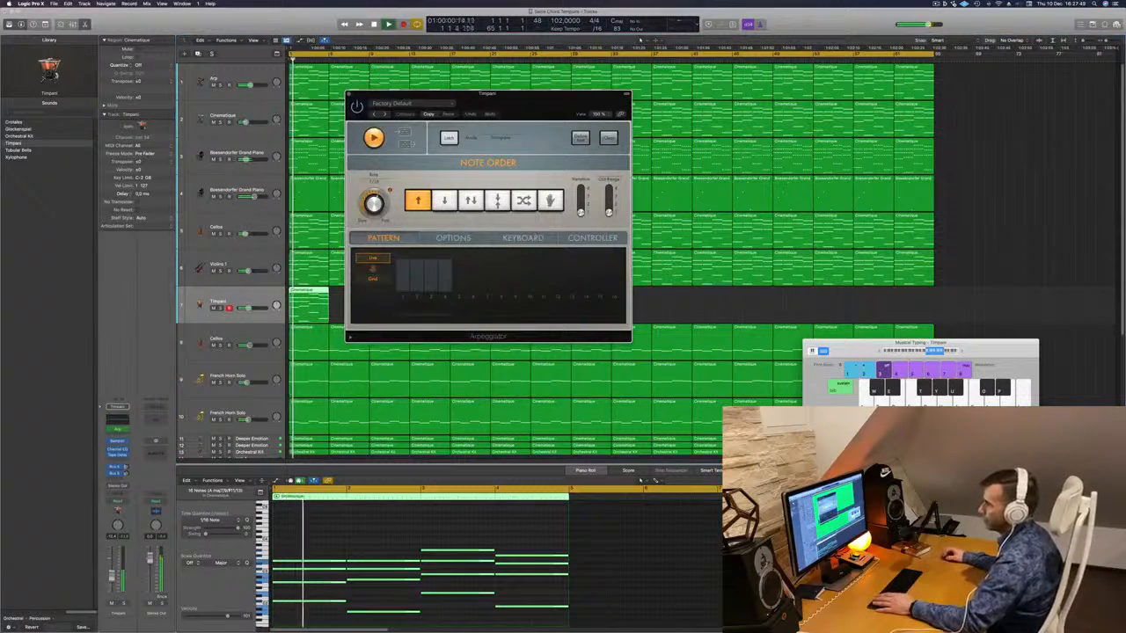
key("s")
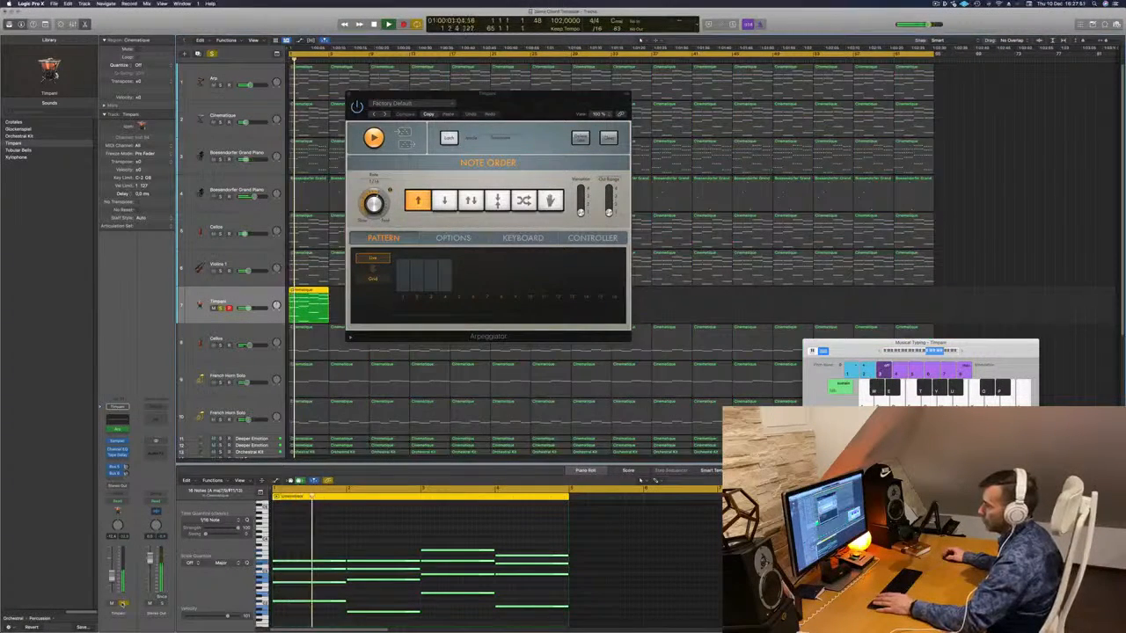
key("s")
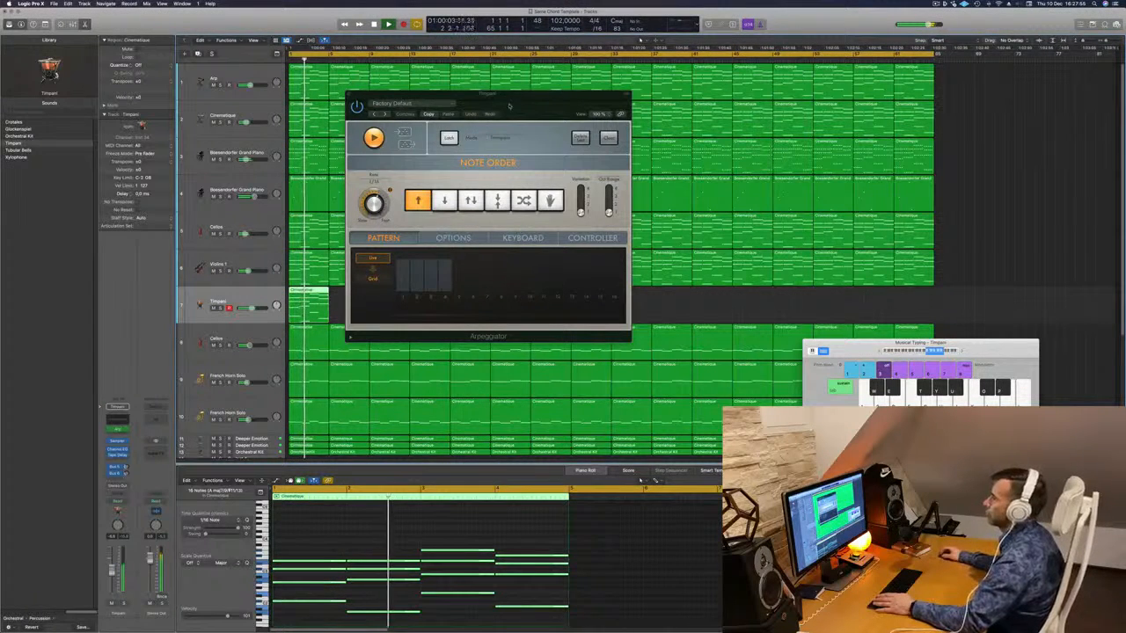
left_click_drag(510, 106, 395, 148)
left_click(234, 138)
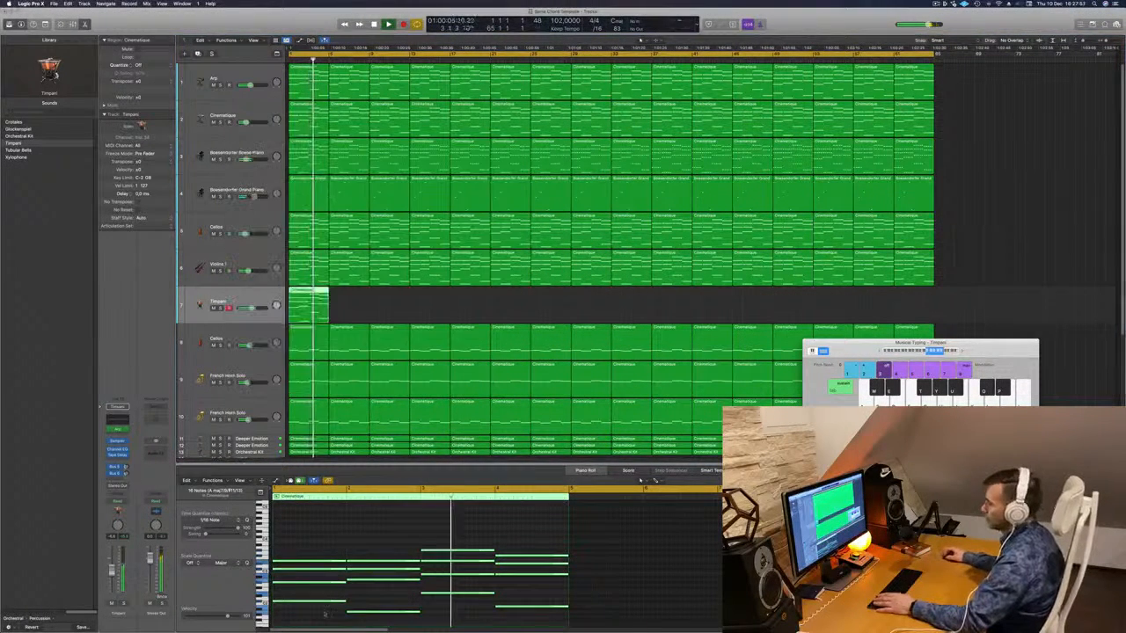
- Delete the upper notes in the Timpani region, leaving four low notes
left_click_drag(304, 533, 500, 585)
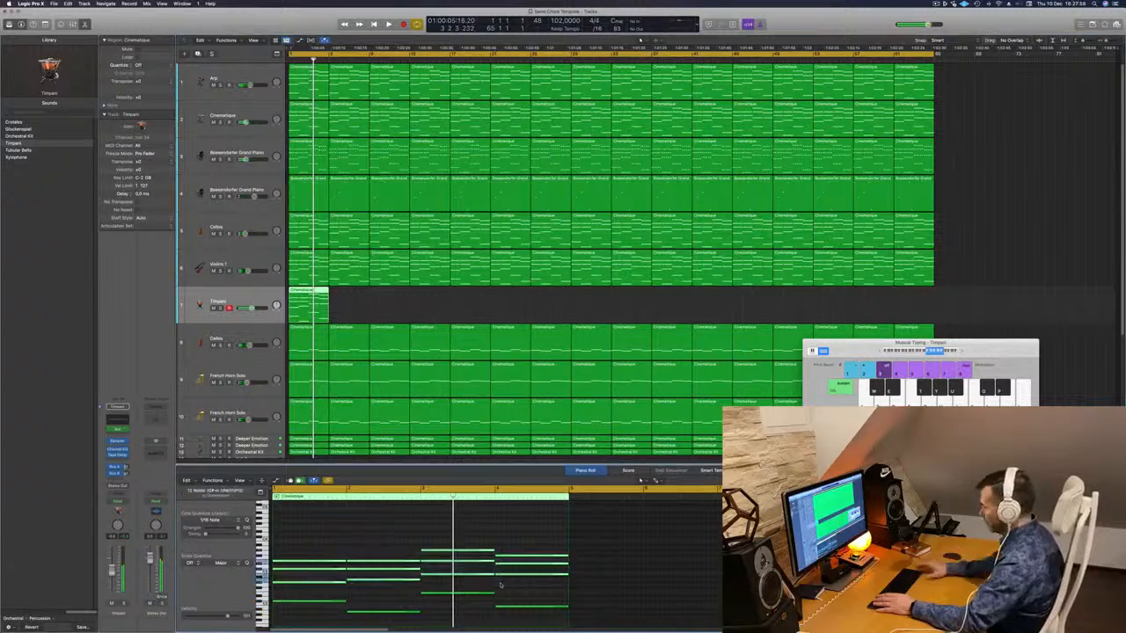
key("Delete")
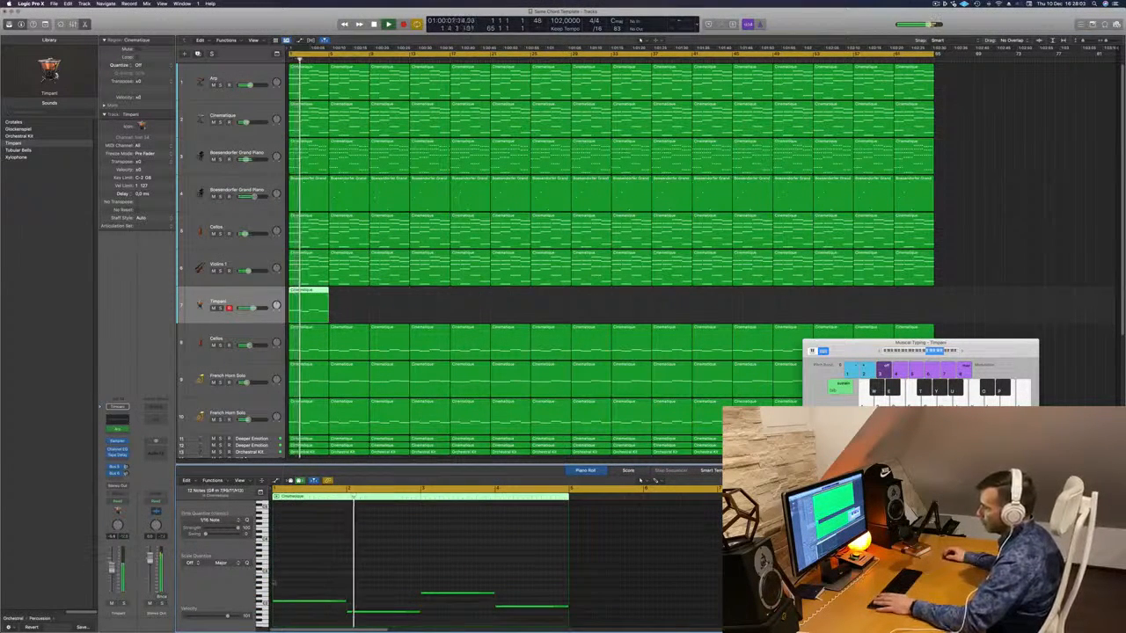
left_click_drag(429, 603, 465, 607)
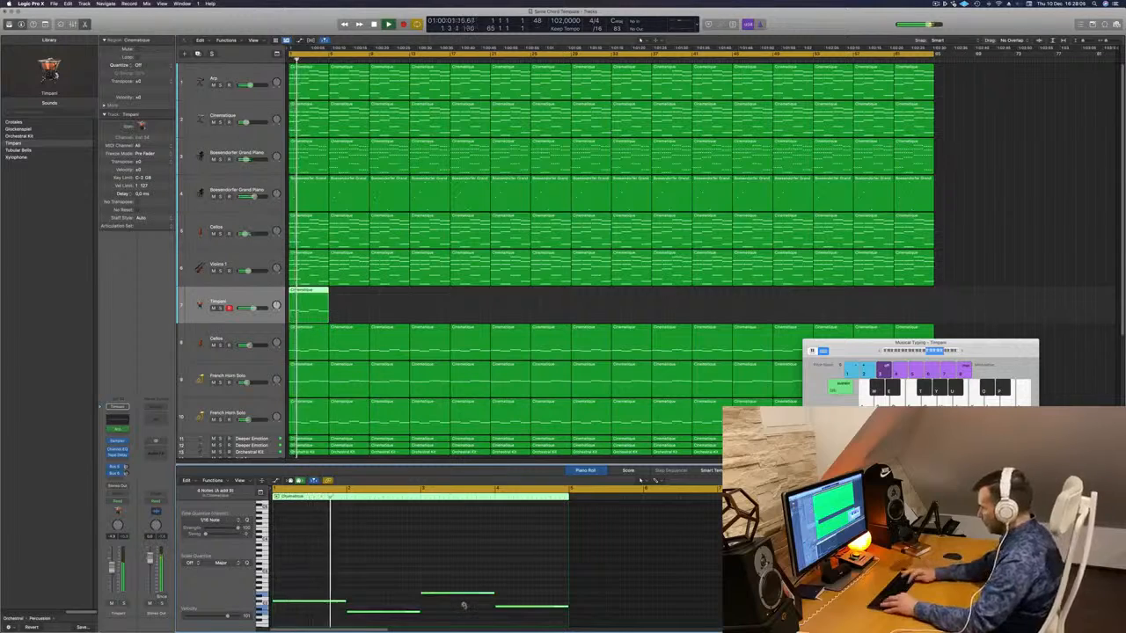
scroll(464, 607, "up", 2)
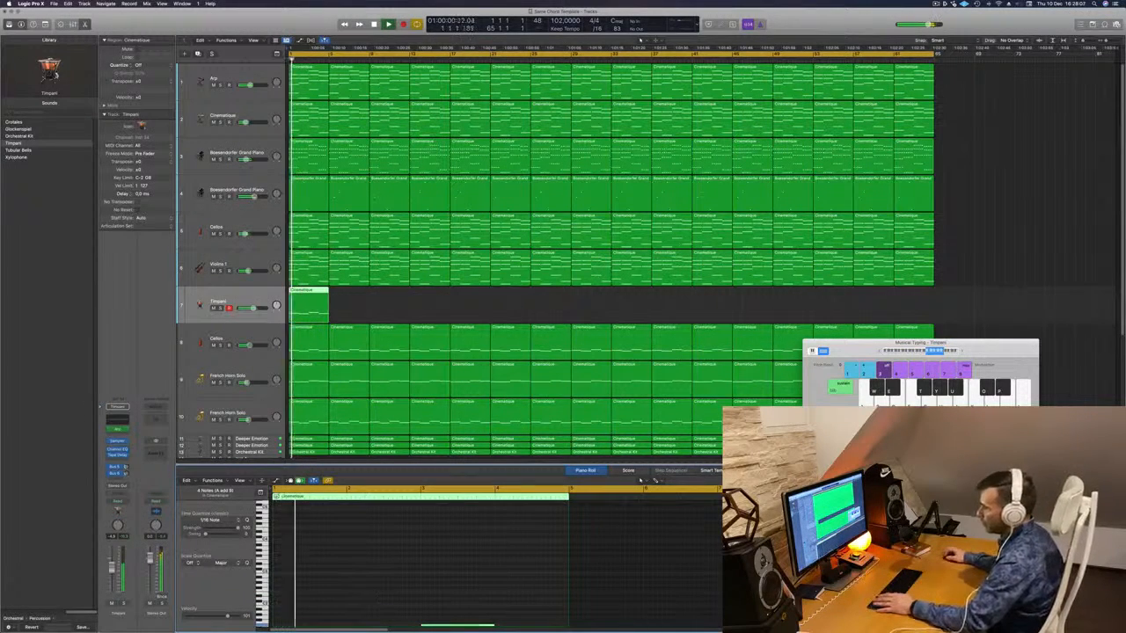
left_click(123, 604)
left_click(124, 604)
key("Return")
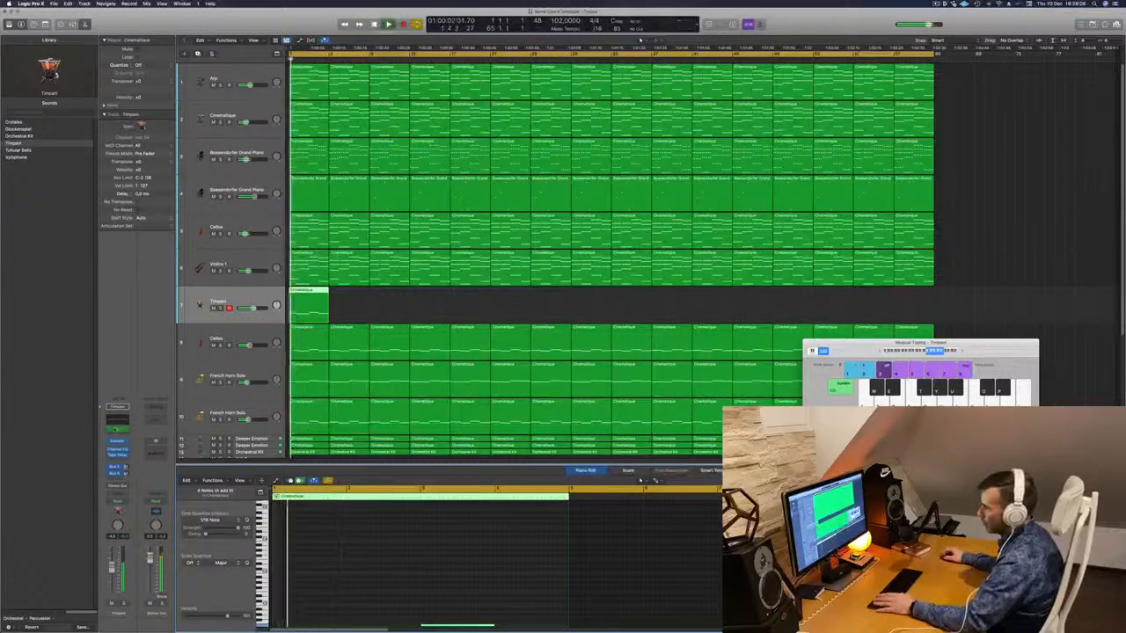
left_click(119, 430)
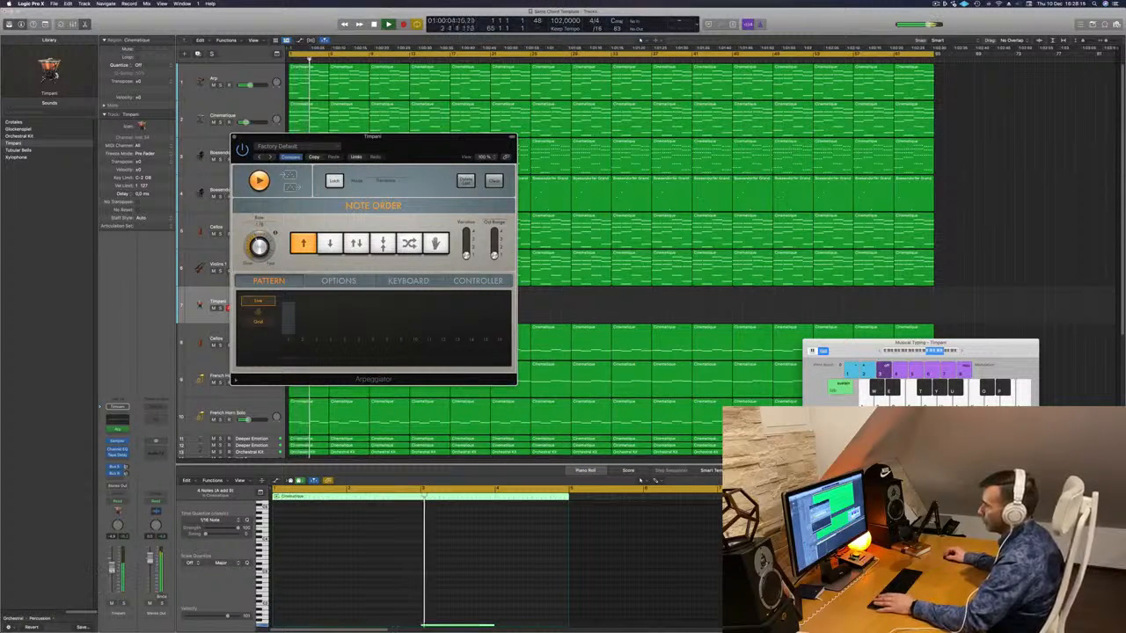
- Transpose all notes in the Timpani region down an octave
key("s")
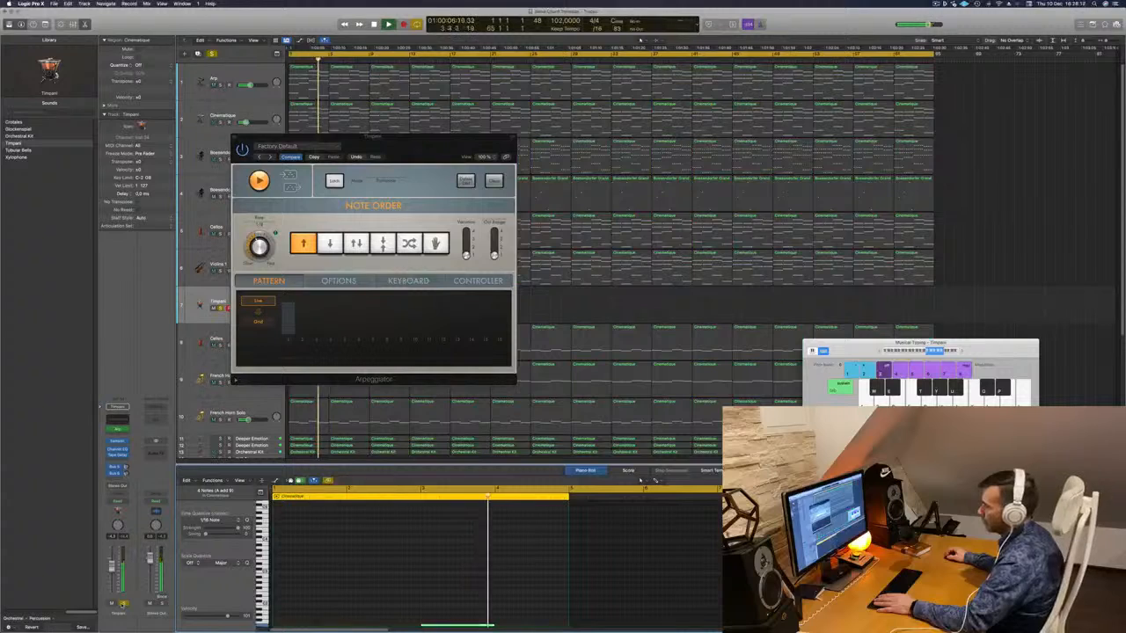
key("s")
key("Return")
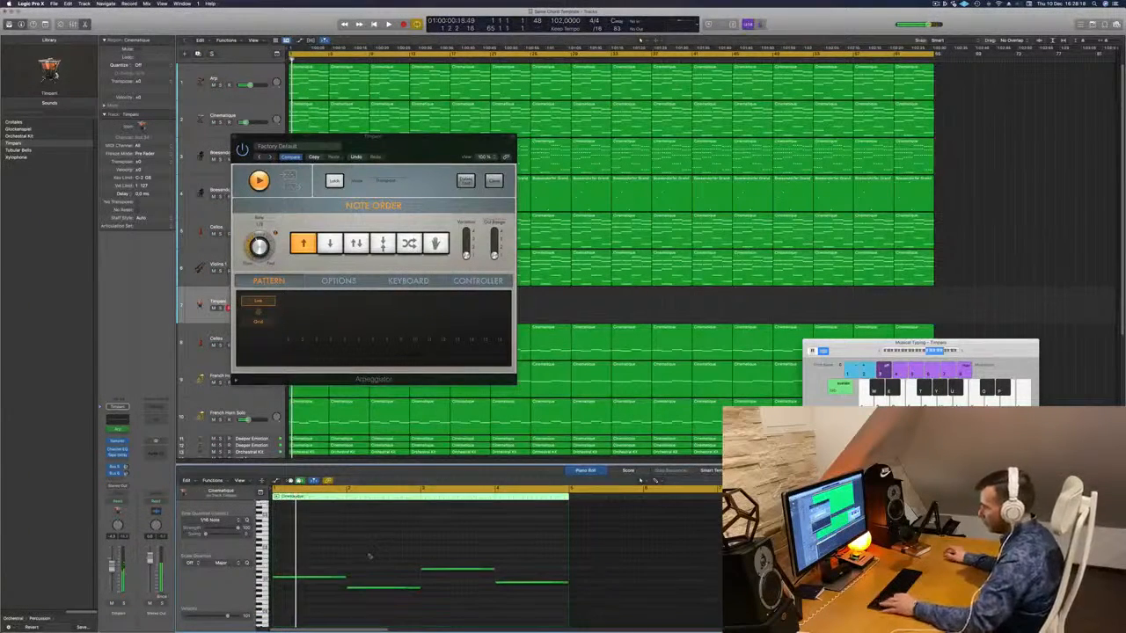
key("super+a")
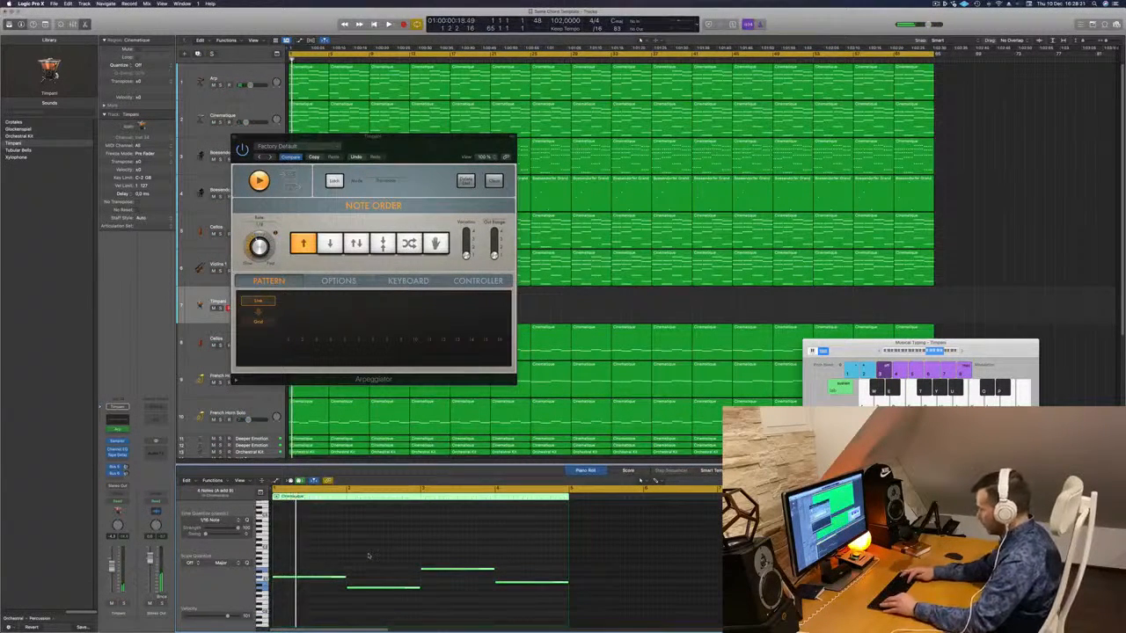
key("alt+shift+Down")
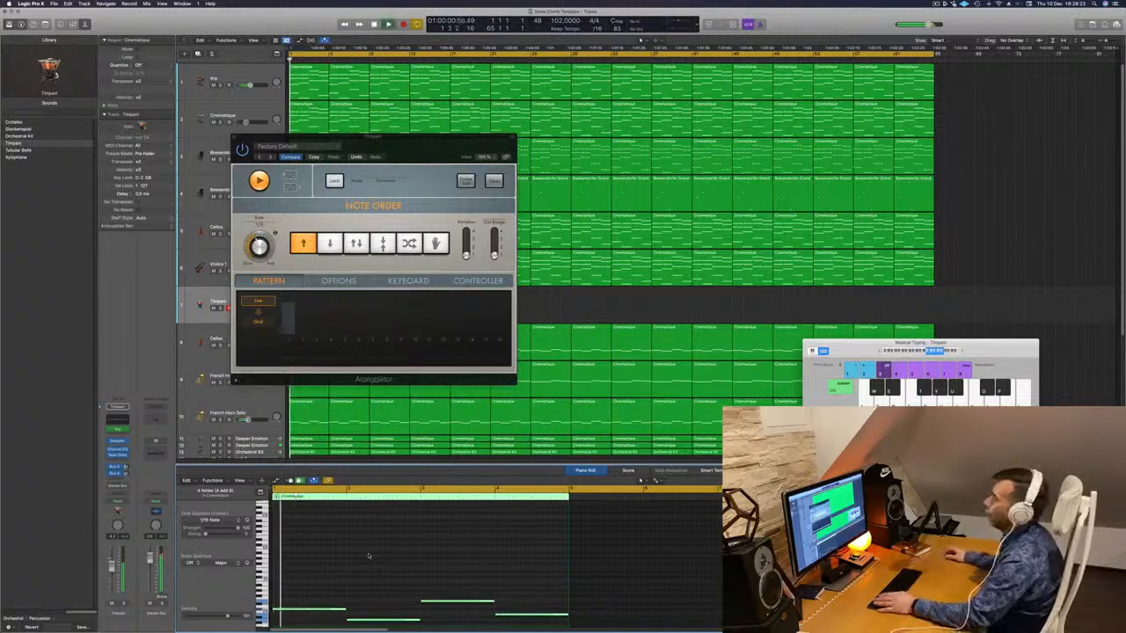
- Close the Timpani Arpeggiator window and briefly solo the Timpani track
left_click_drag(409, 156, 504, 184)
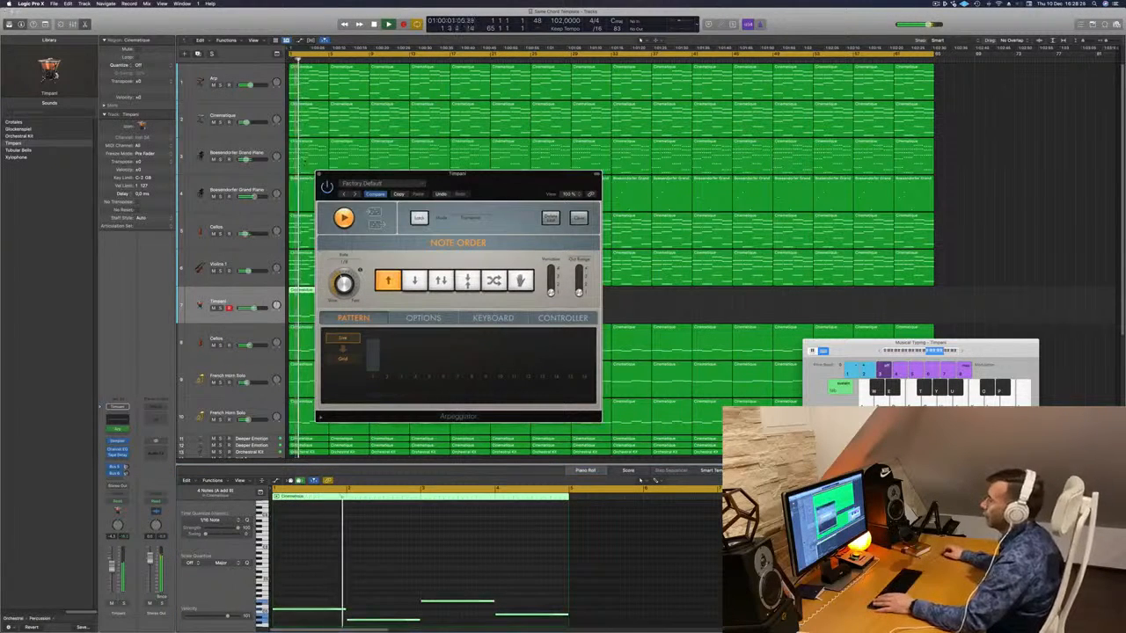
left_click(320, 174)
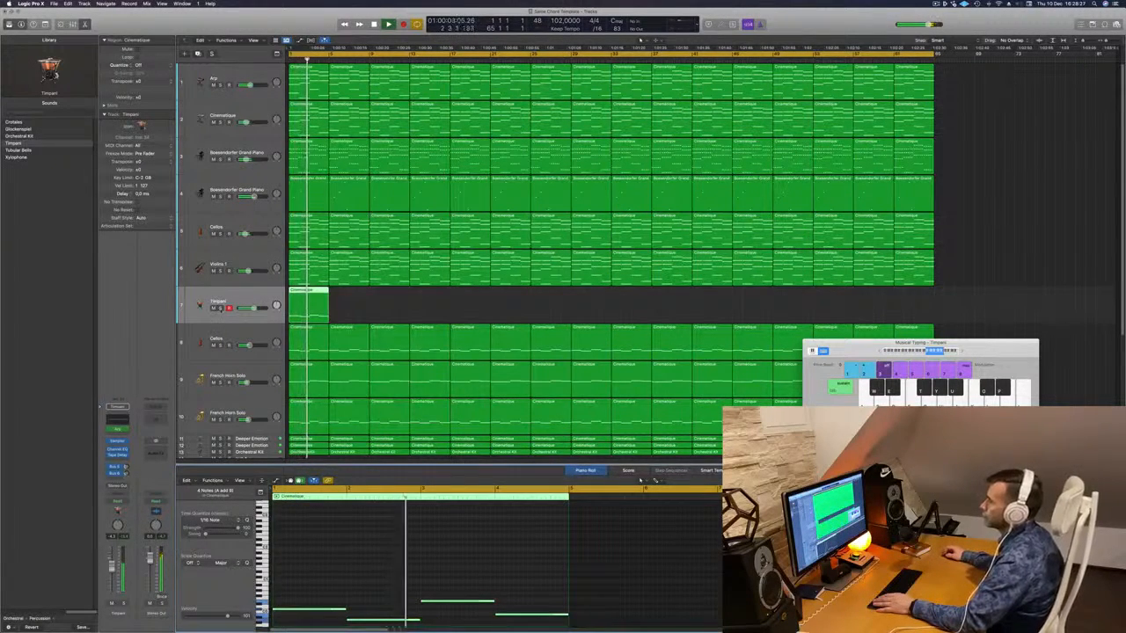
left_click(221, 309)
left_click(221, 309)
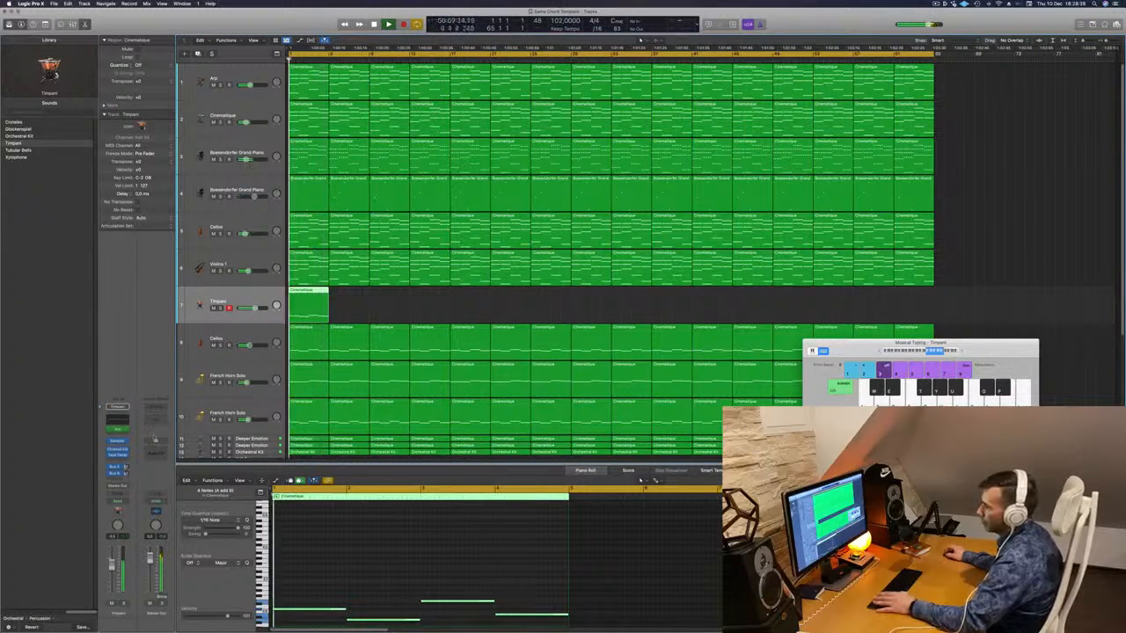
- Reopen the Timpani Arpeggiator and look through its Options and Keyboard pages during playback
left_click(117, 430)
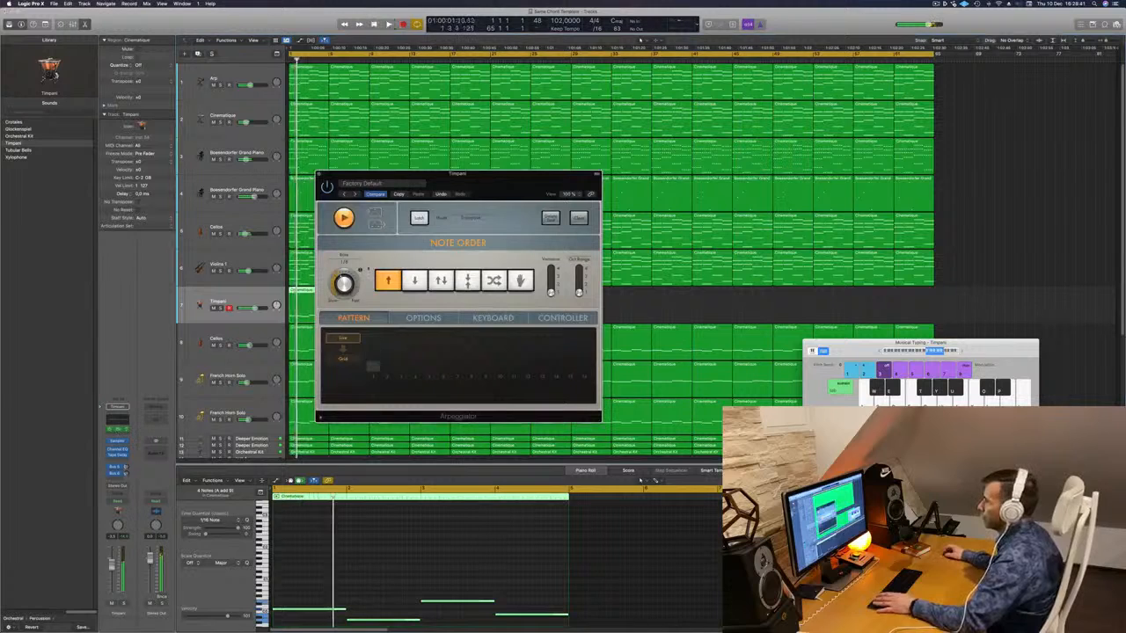
left_click_drag(475, 199, 537, 190)
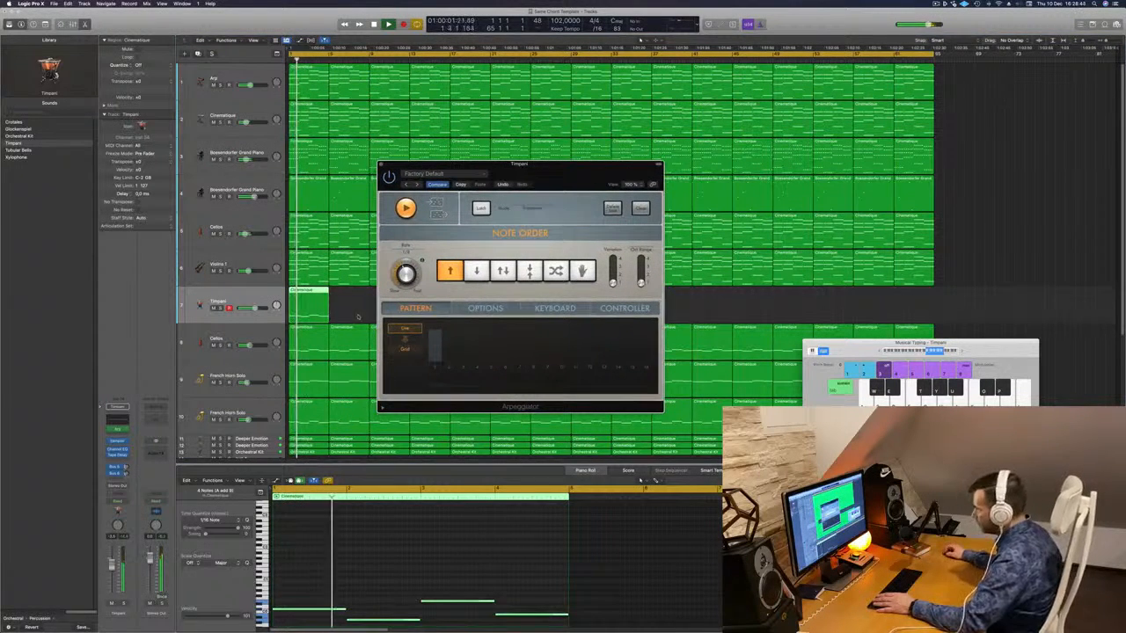
key("space")
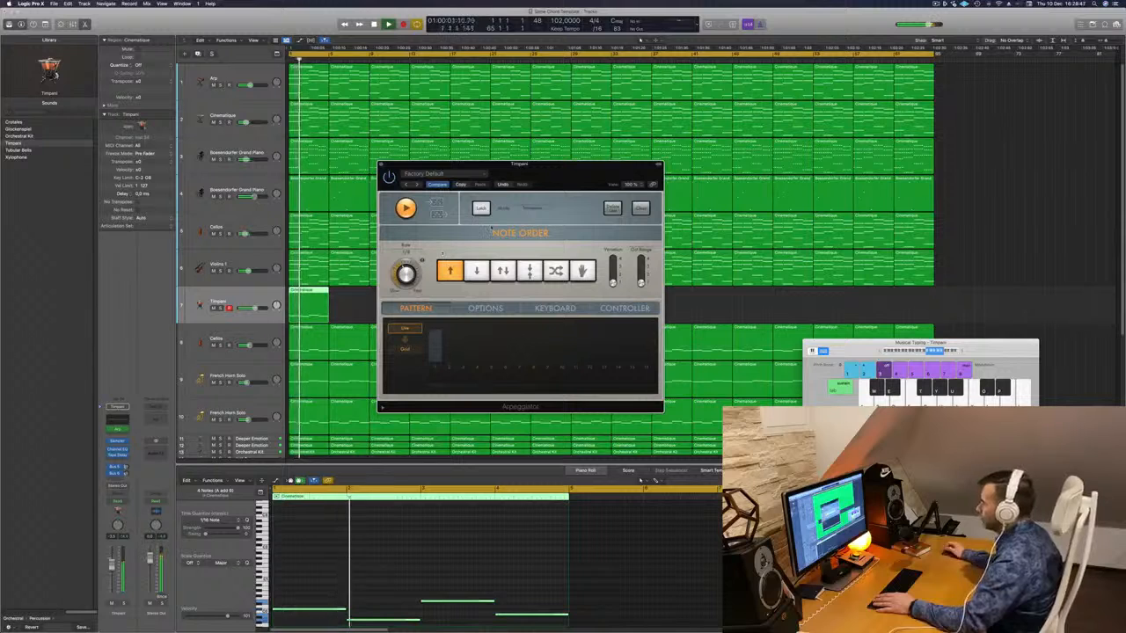
left_click(482, 308)
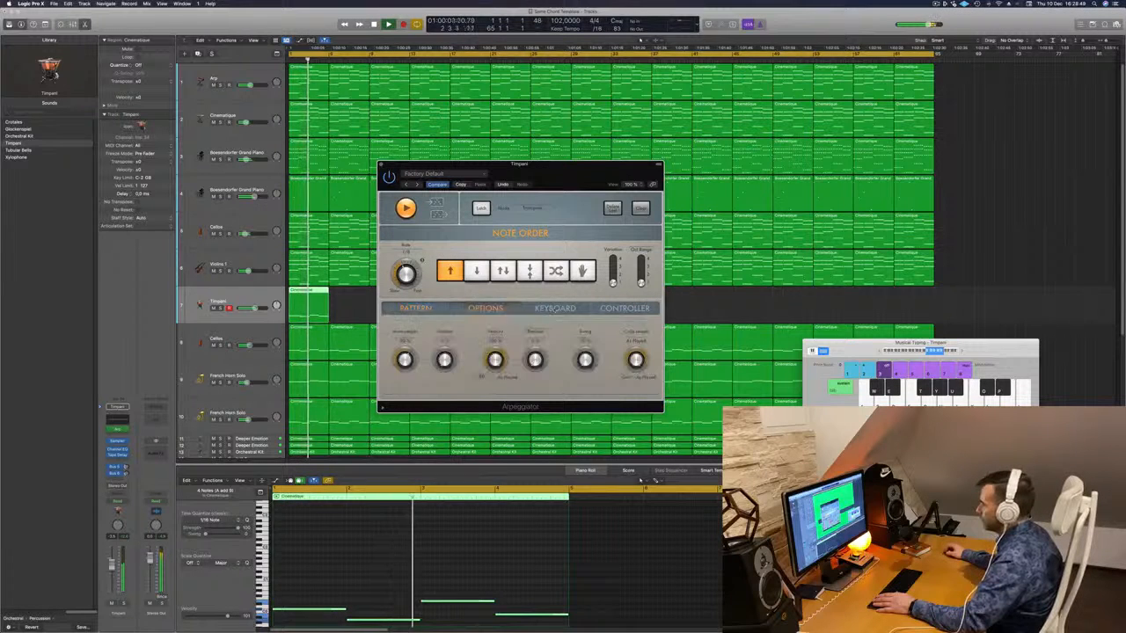
left_click(555, 308)
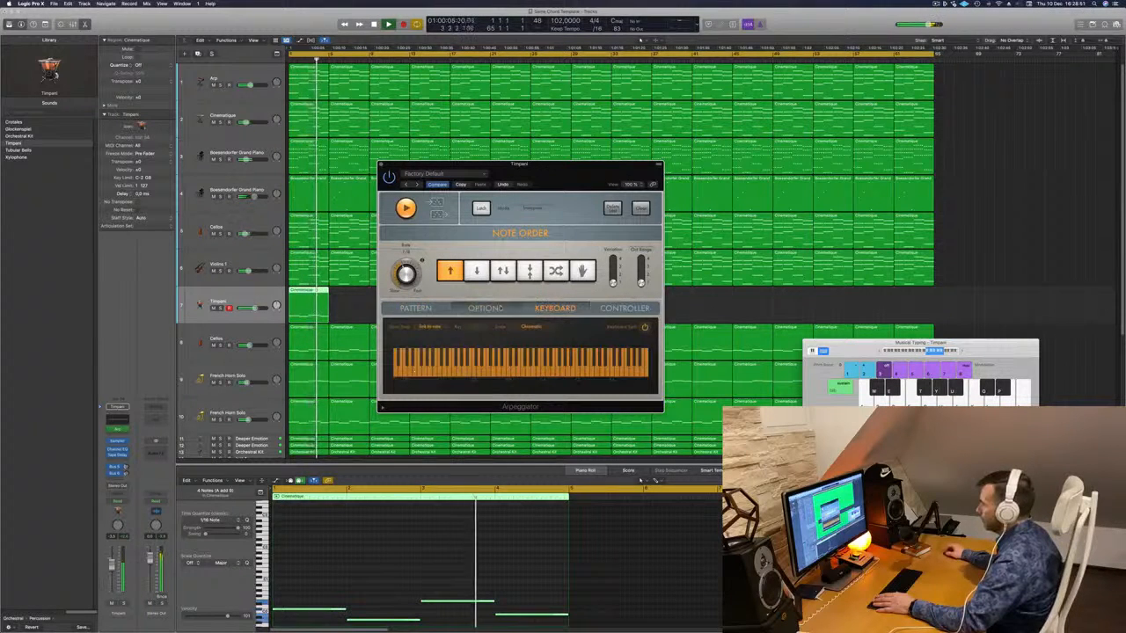
left_click(484, 309)
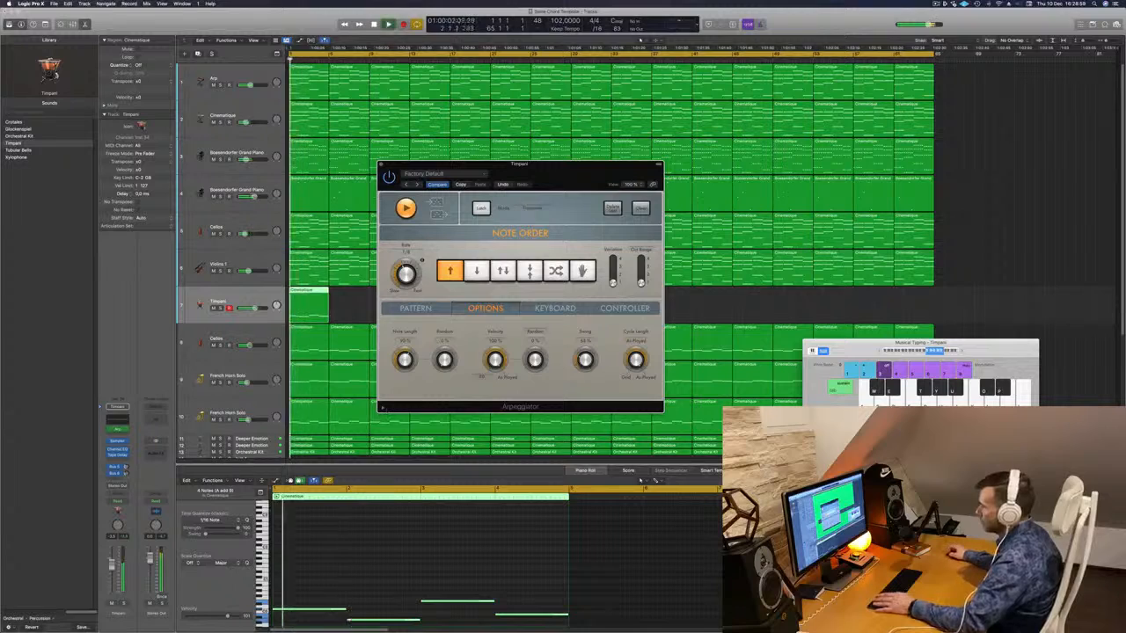
- Solo the Timpani track briefly, then show the Arpeggiator's Pattern page
left_click(124, 604)
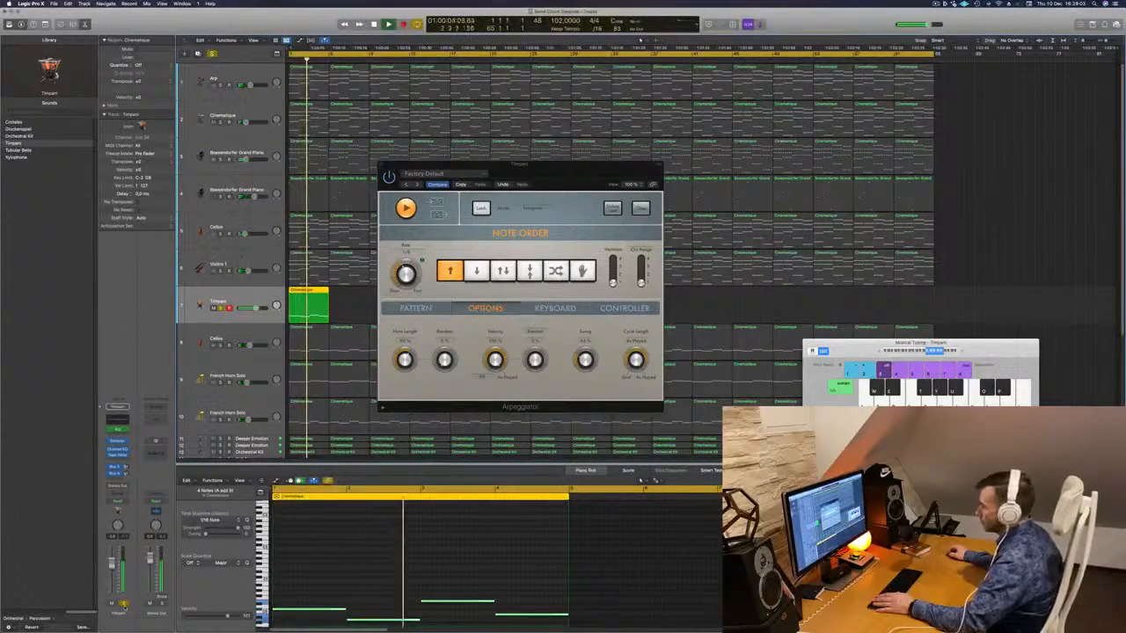
left_click(124, 605)
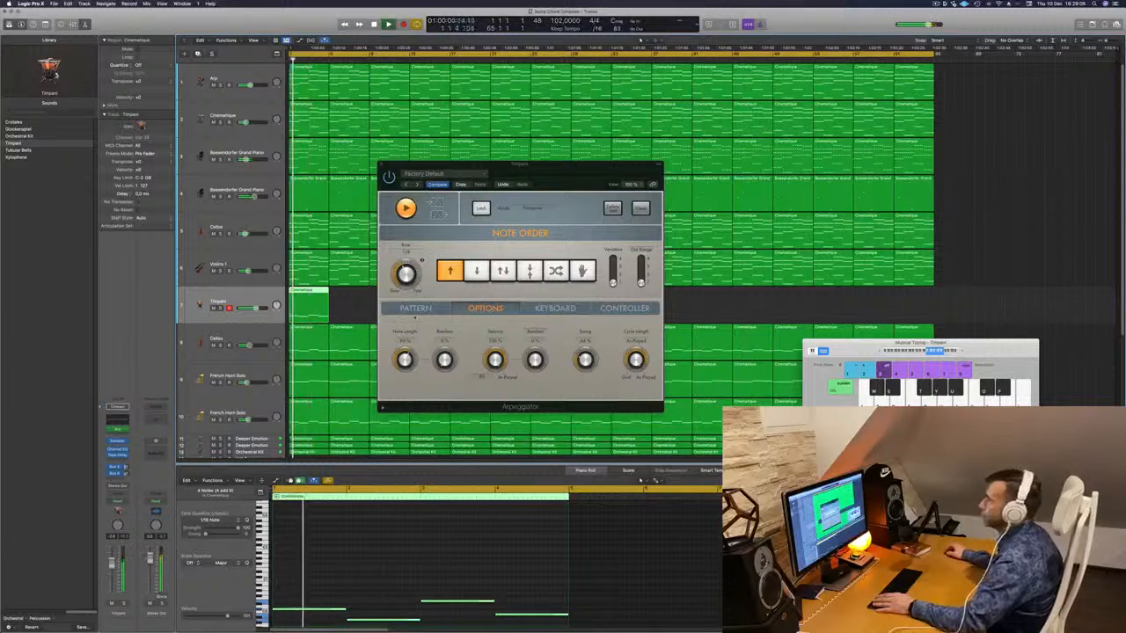
mouse_move(556, 179)
left_mouse_down()
mouse_move(504, 182)
mouse_move(559, 179)
left_mouse_up()
key("Return")
left_click(410, 312)
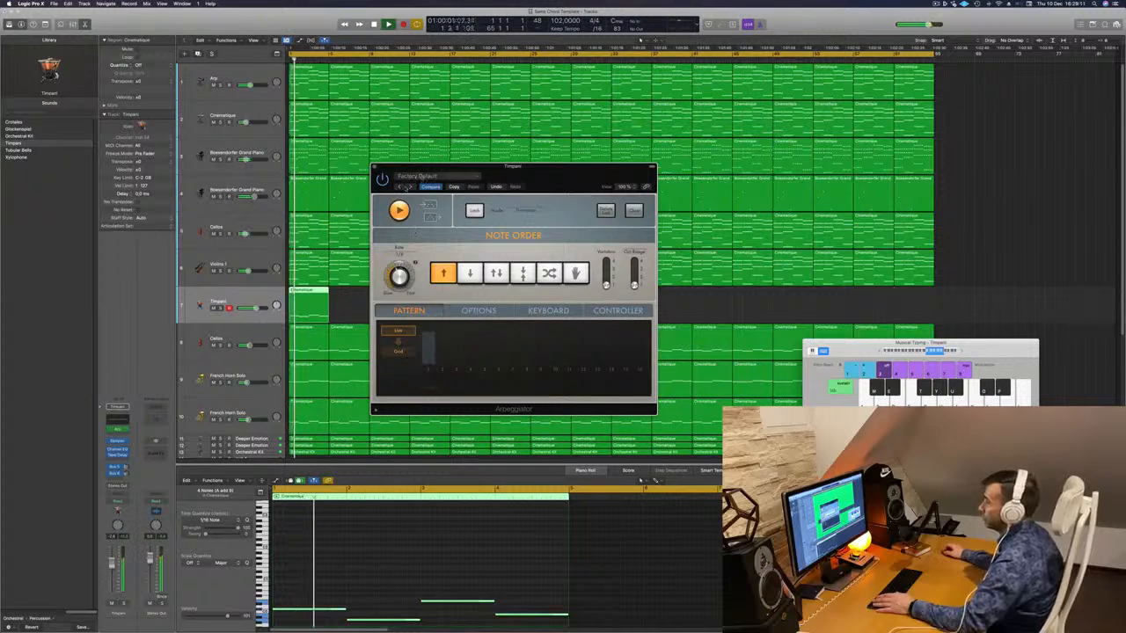
- Audition the Arcade Trills, Bouncing Funk and Chord Cycle 01 presets, settling on Arcade Trills
left_click(410, 187)
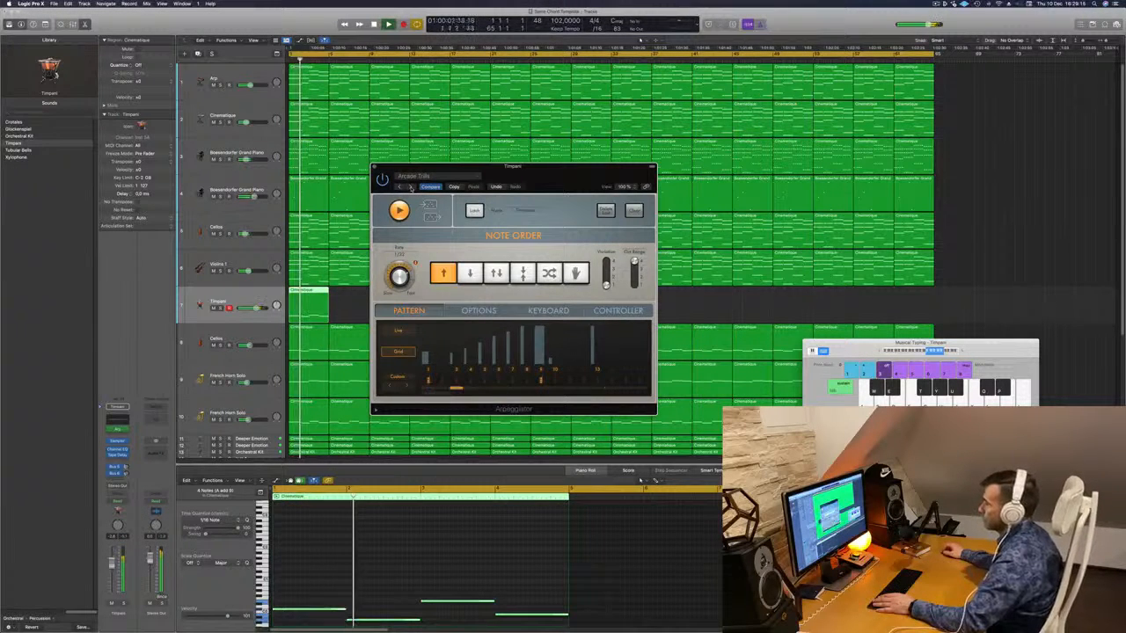
left_click(410, 187)
left_click(410, 187)
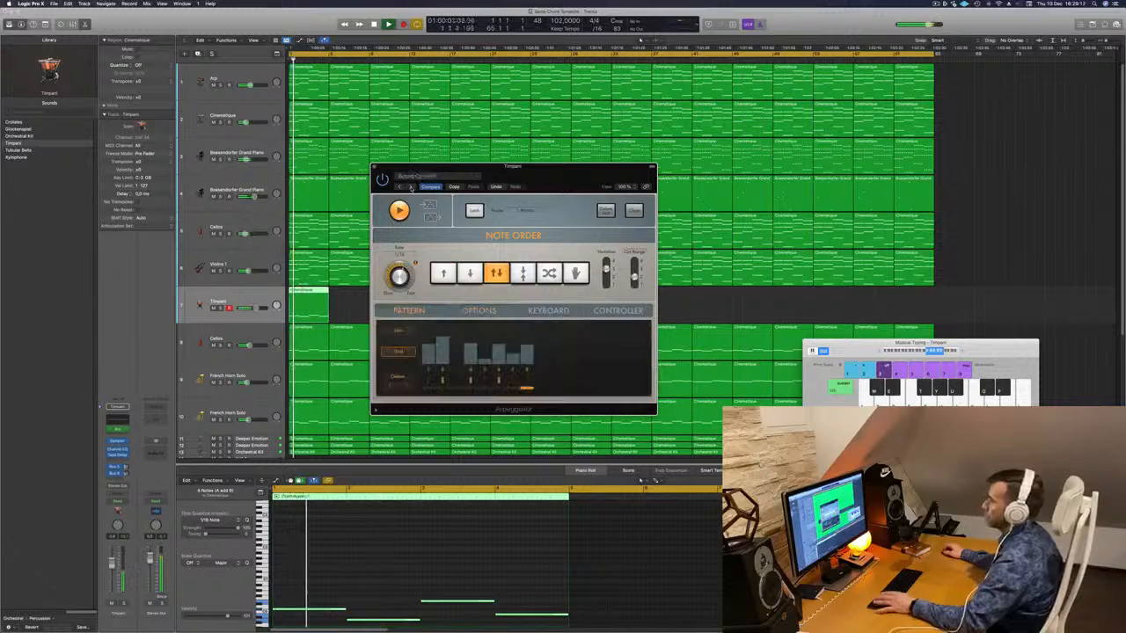
left_click(400, 187)
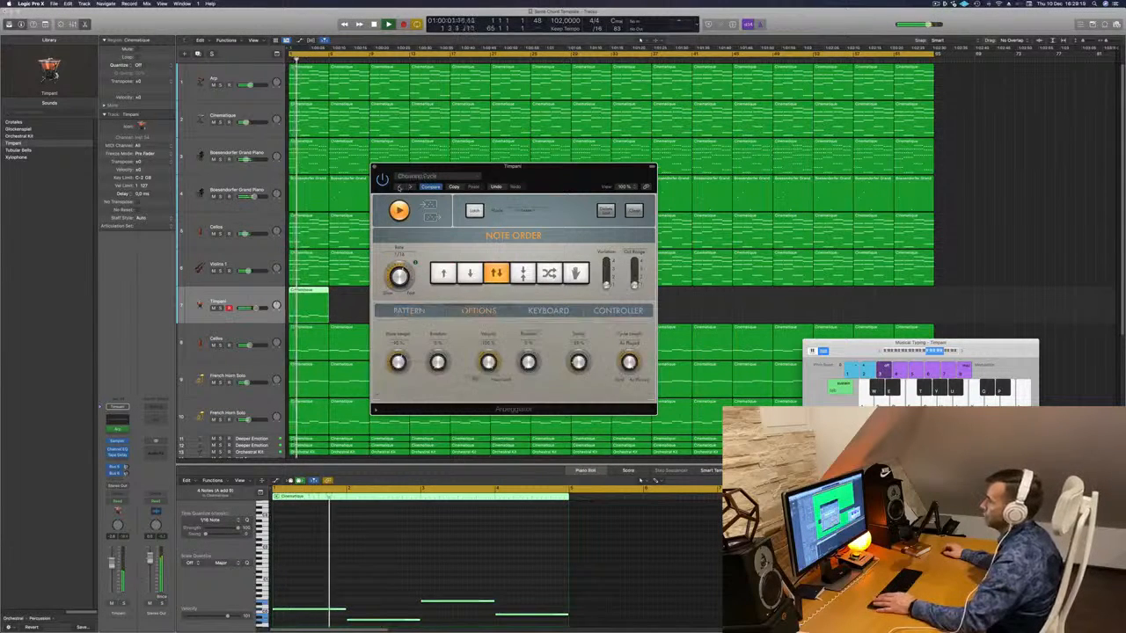
left_click(401, 187)
- Play the song back with Arcade Trills, then close the Arpeggiator window
left_click_drag(417, 187, 449, 173)
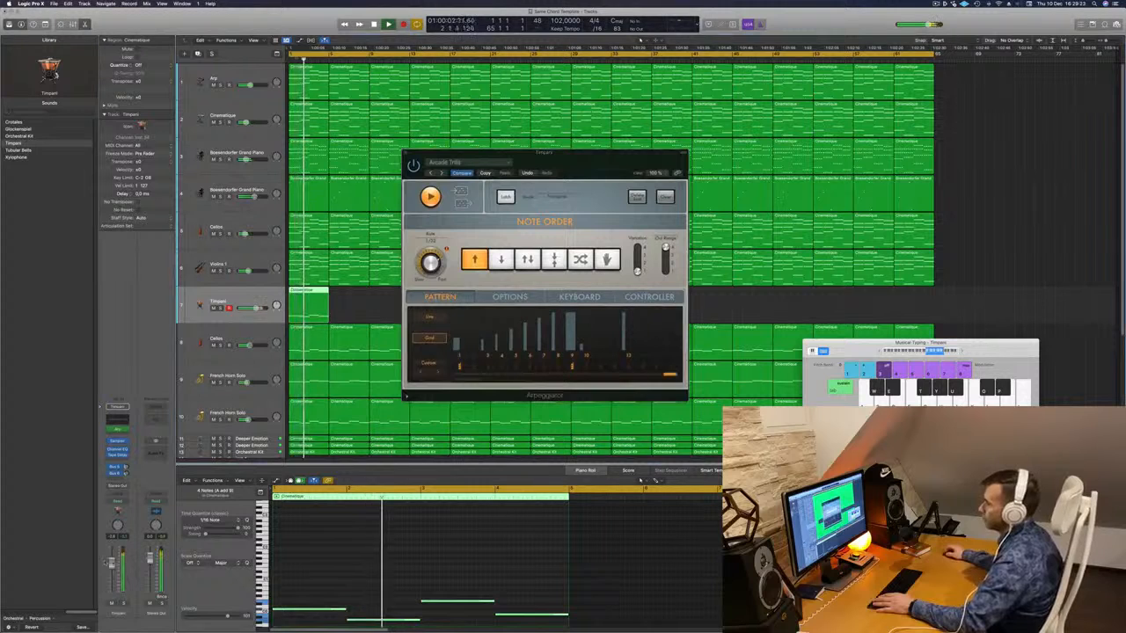
key("Return")
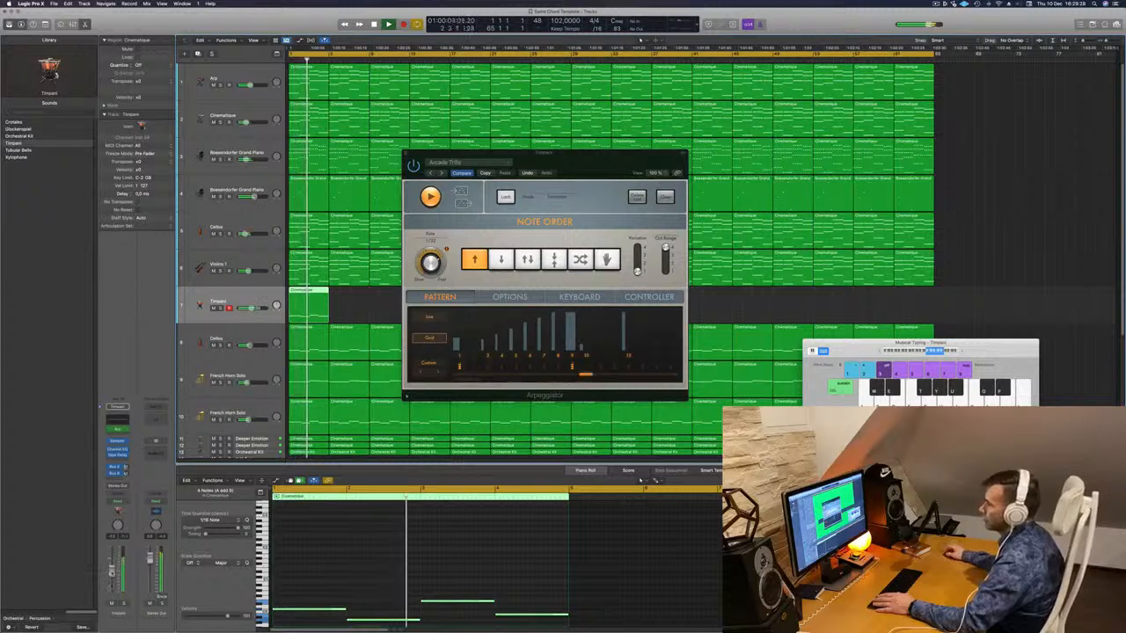
left_click_drag(566, 155, 695, 161)
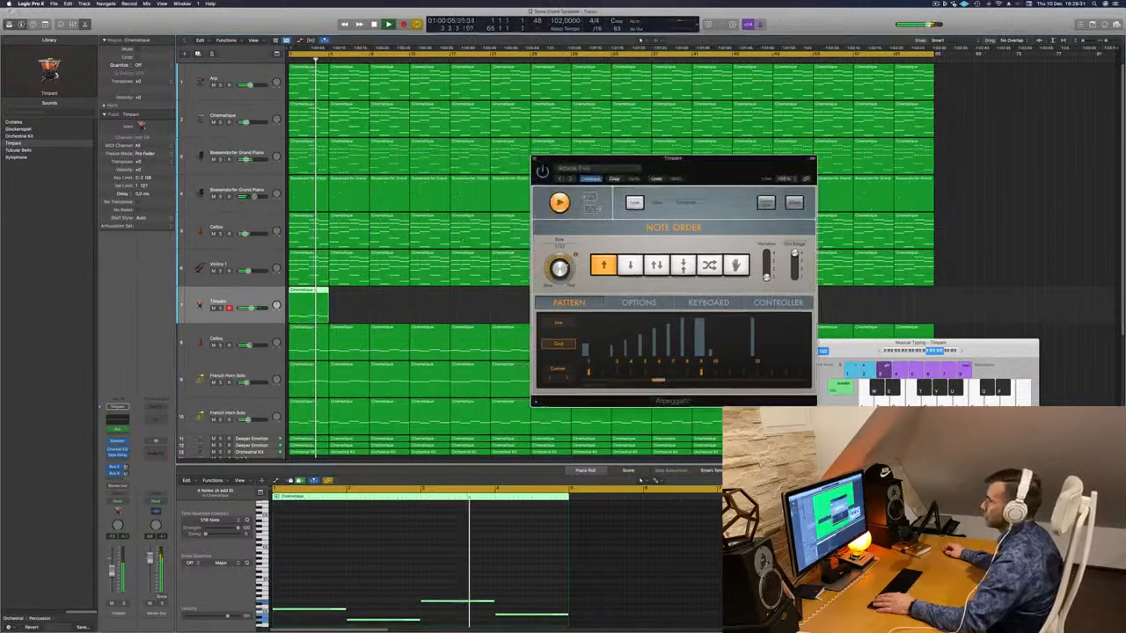
left_click(534, 158)
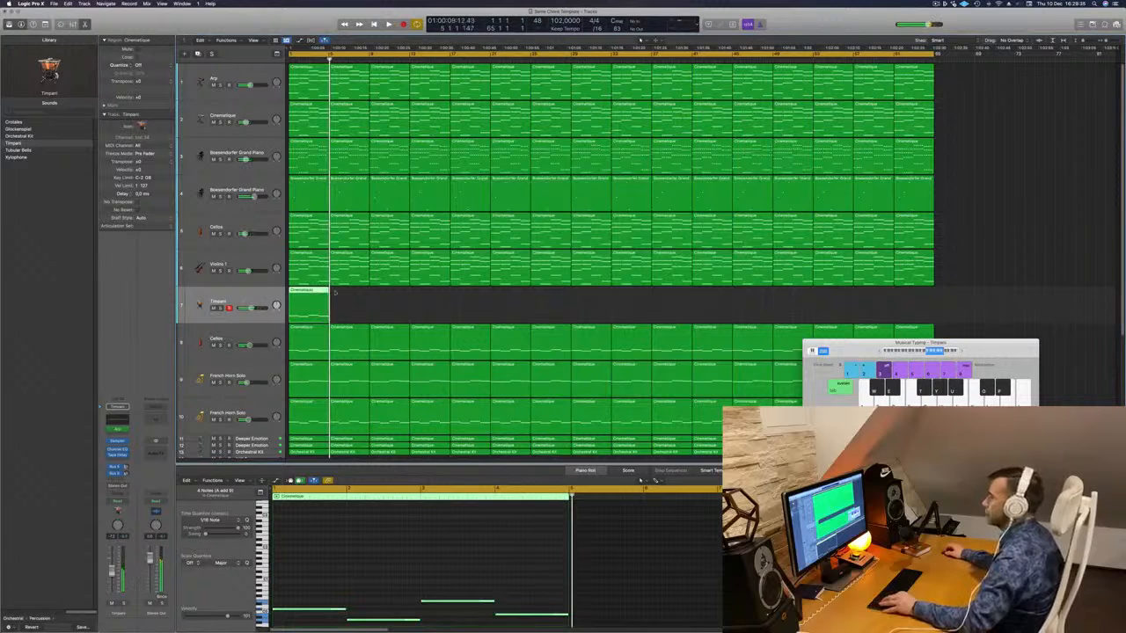
- Copy the Timpani region repeatedly so it spans the whole song
left_click_drag(328, 294, 385, 301)
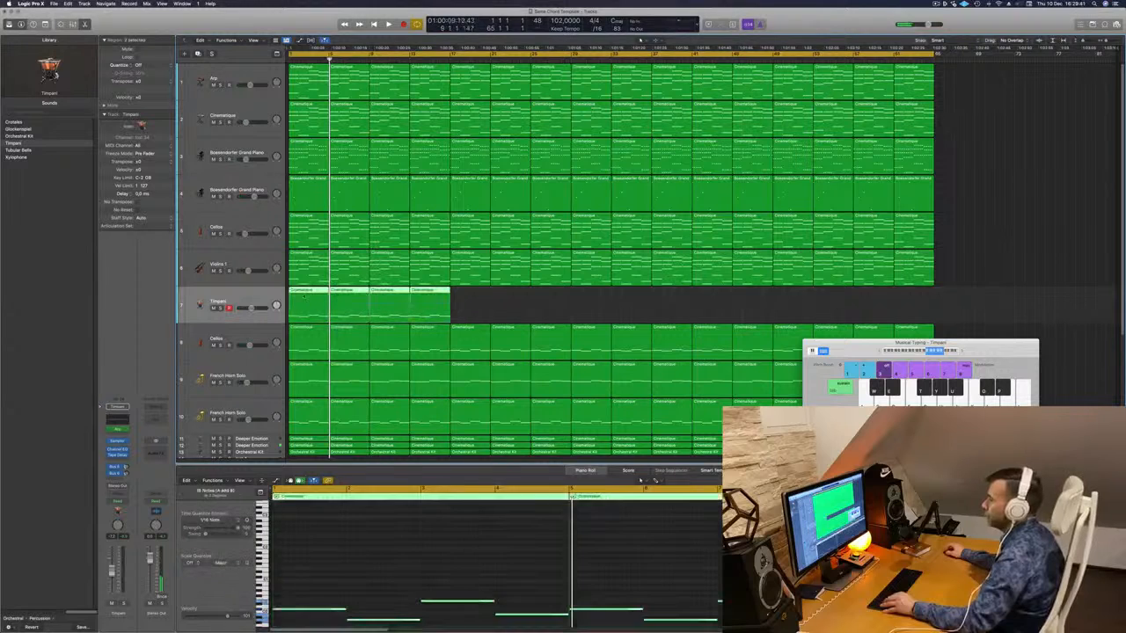
left_click_drag(302, 291, 778, 301)
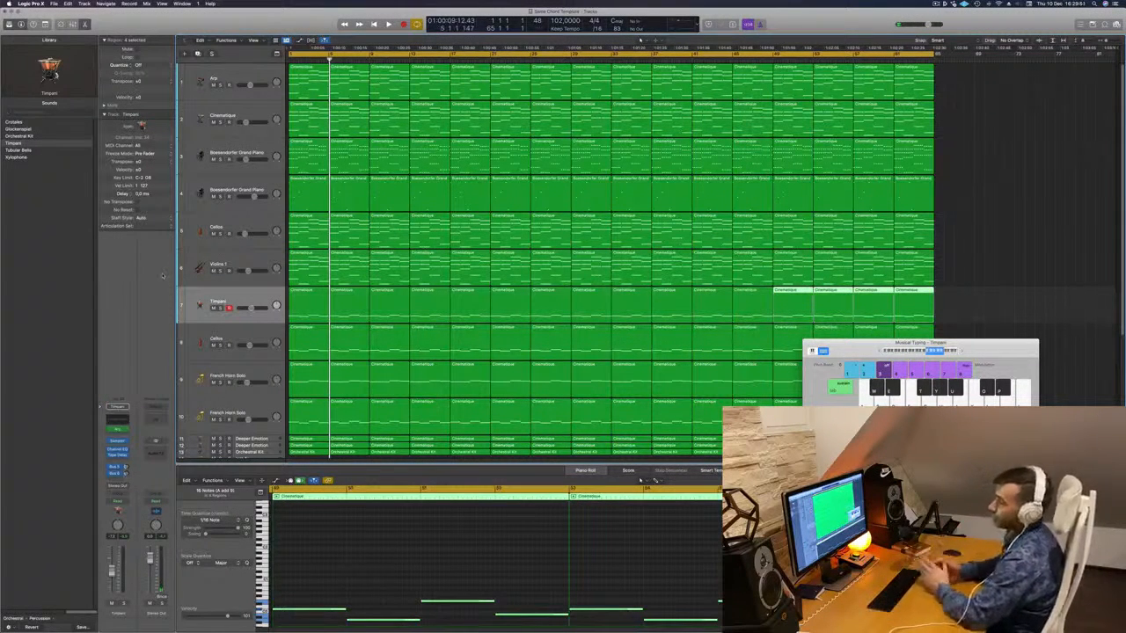
key("space")
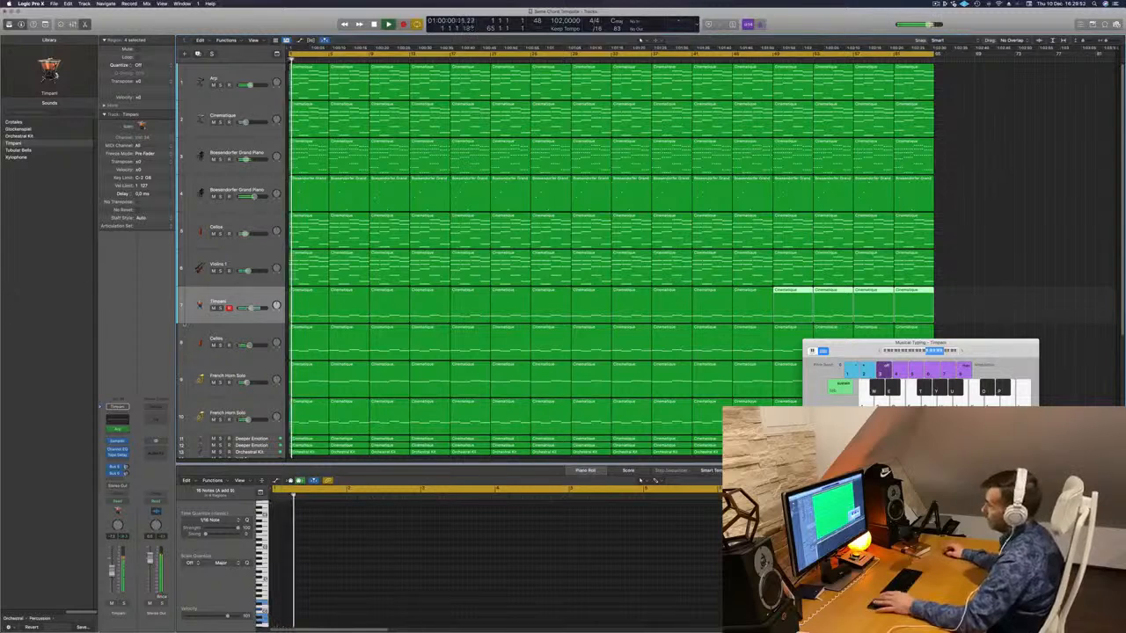
- Move the Timpani track down below the French Horn Solo tracks
left_click(103, 556)
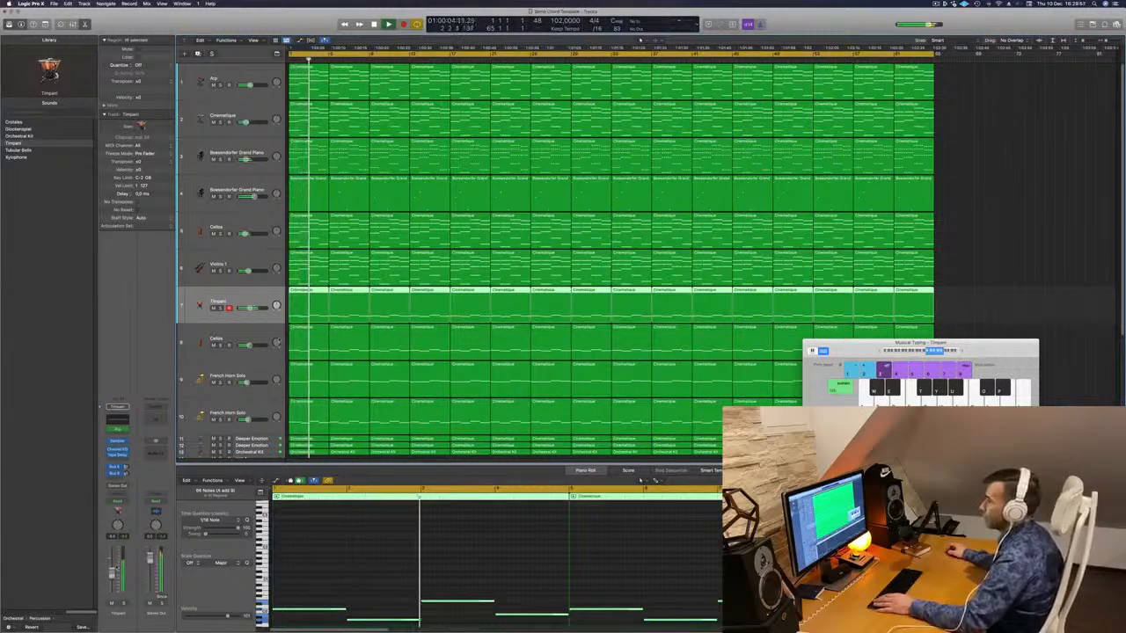
scroll(607, 264, "down", 2)
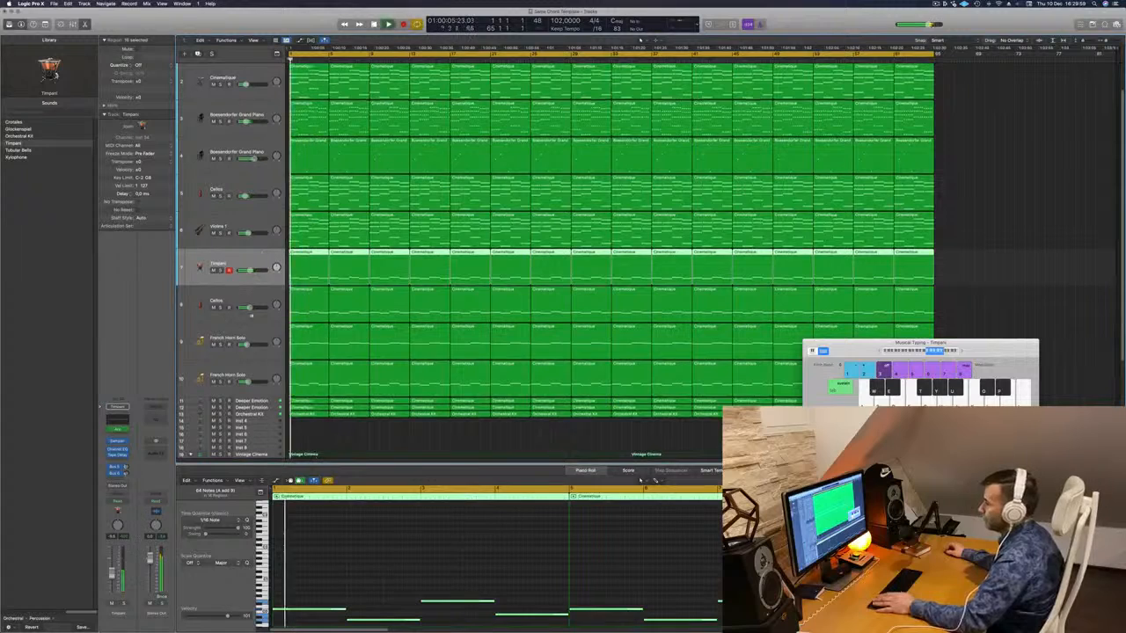
left_click_drag(252, 258, 252, 414)
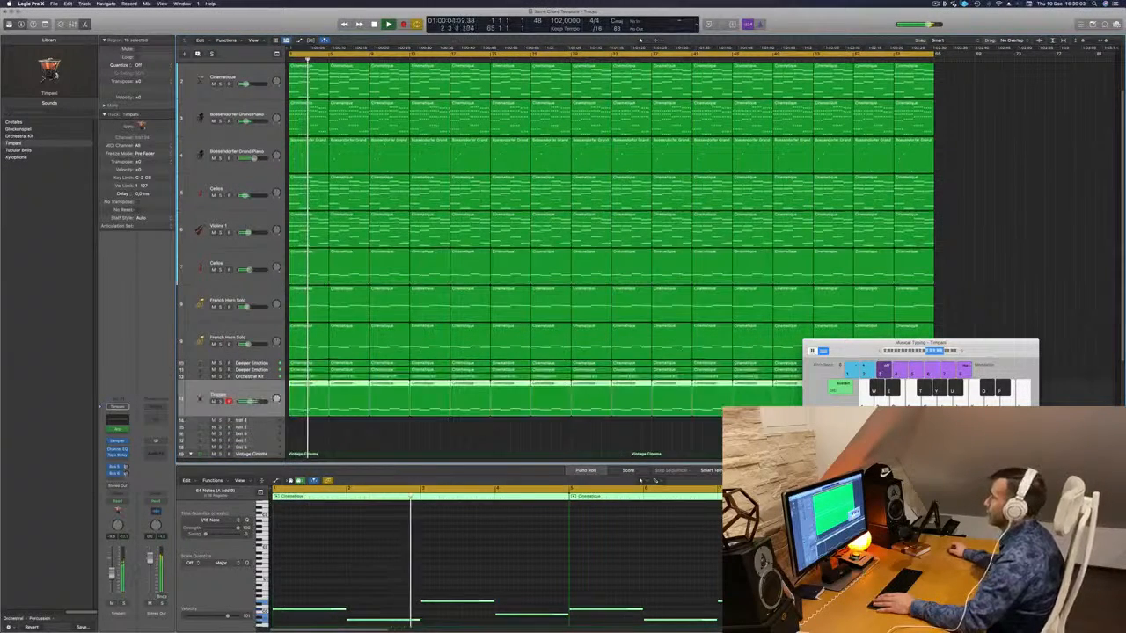